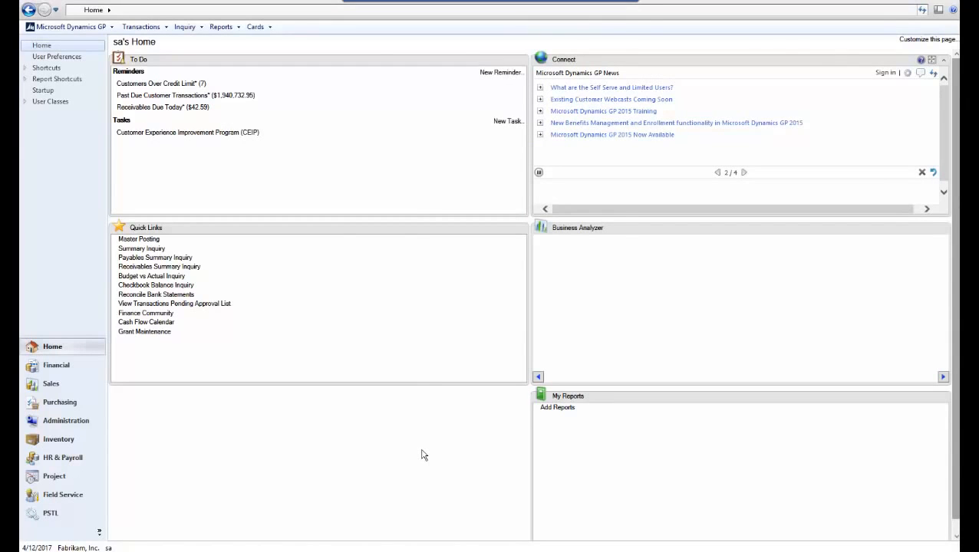
Open Workflow Maintenance from the Administration page's Company > Workflow group, collapsing the System group
left_click(69, 425)
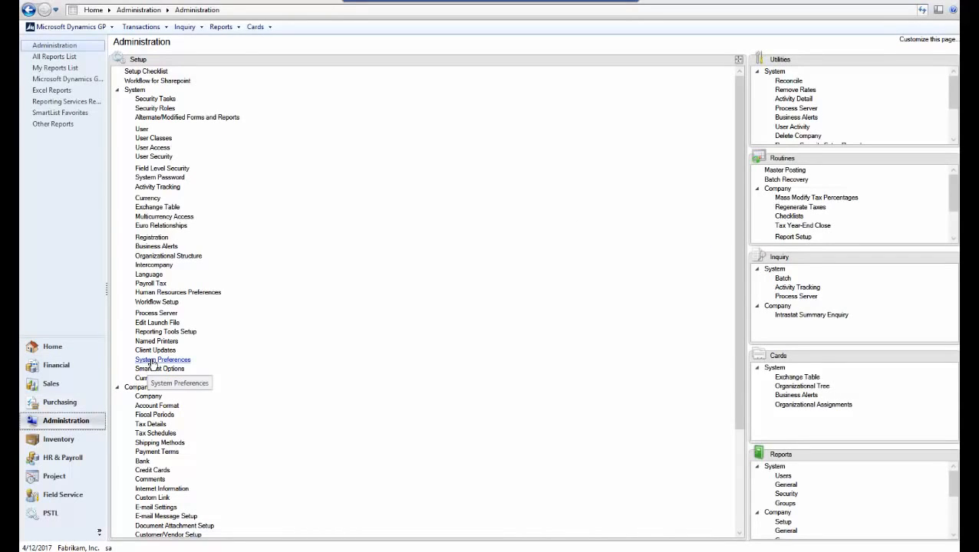
left_click(118, 91)
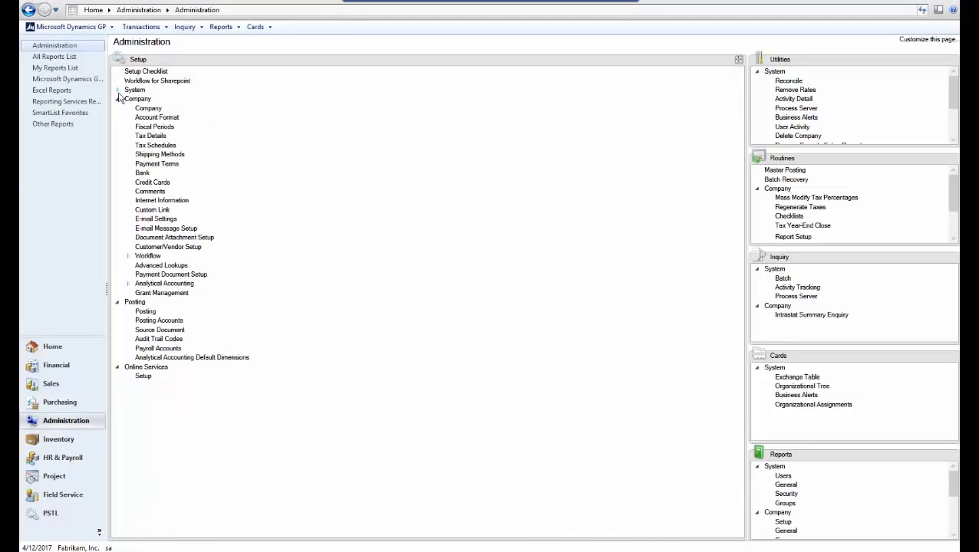
left_click(153, 258)
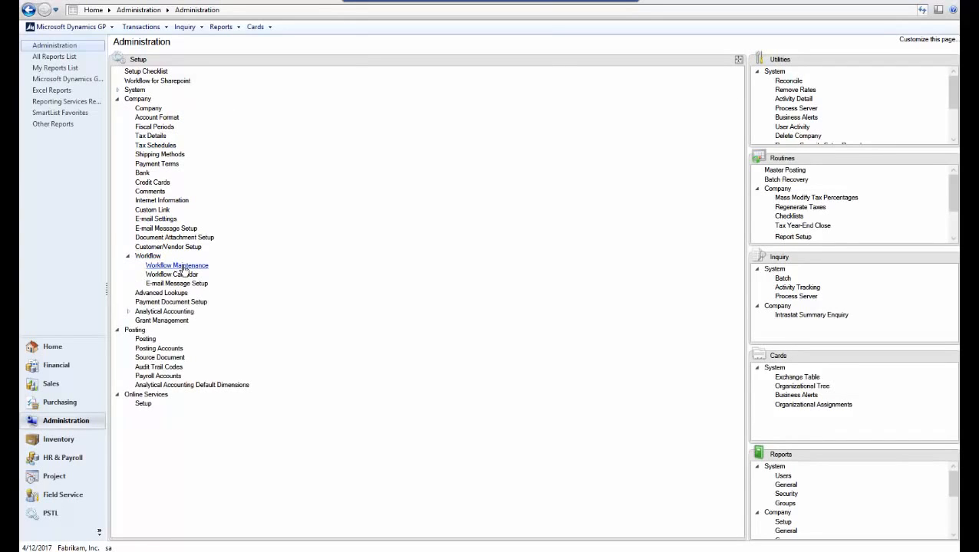
left_click(184, 267)
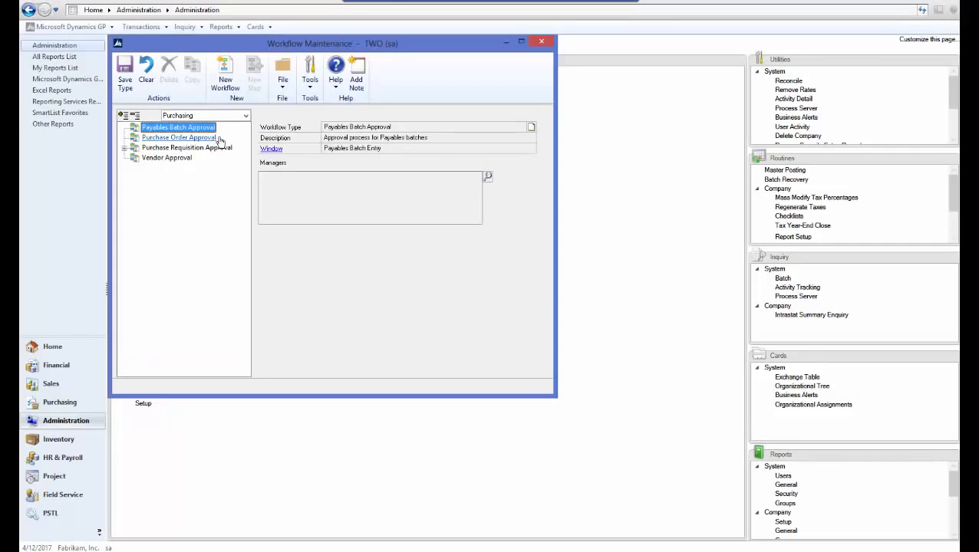
Make the administrator a manager of Financial's General Ledger Batch Approval type, saving it, then start a new workflow
left_click(238, 117)
left_click(211, 128)
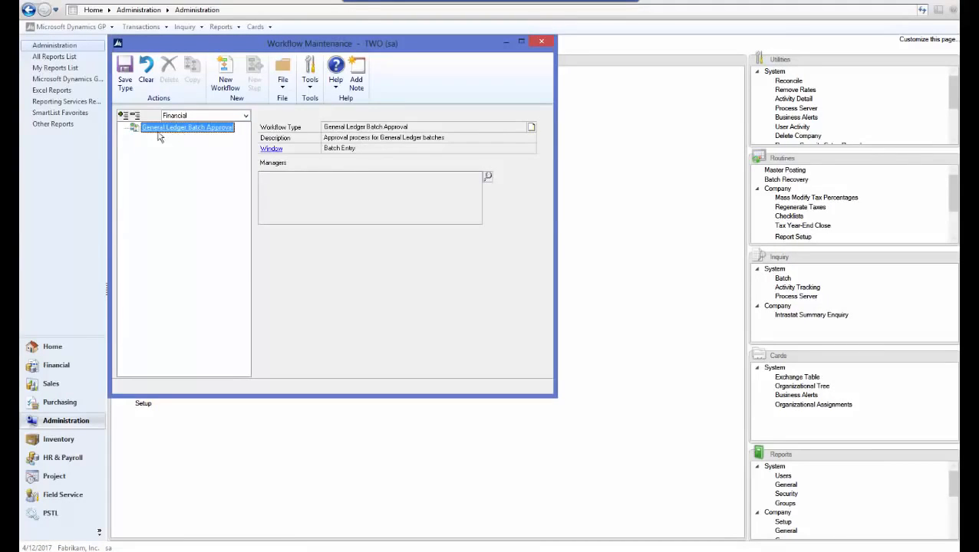
left_click(488, 178)
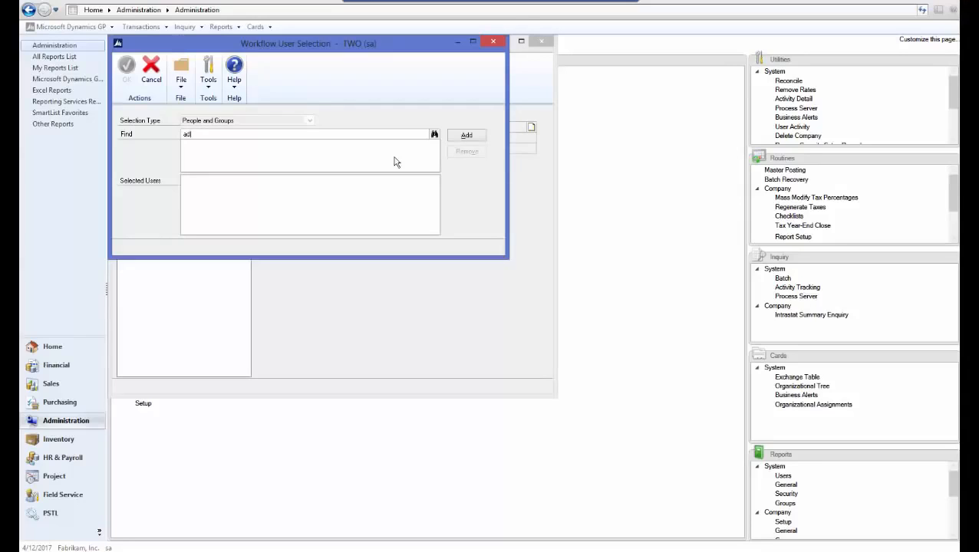
type("admin")
key("Tab")
left_click(467, 136)
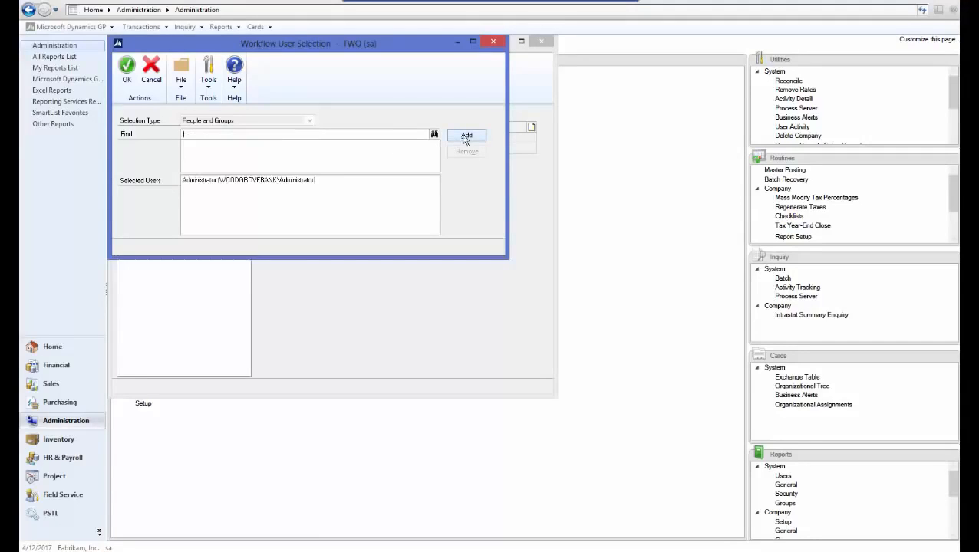
left_click(126, 69)
left_click(225, 83)
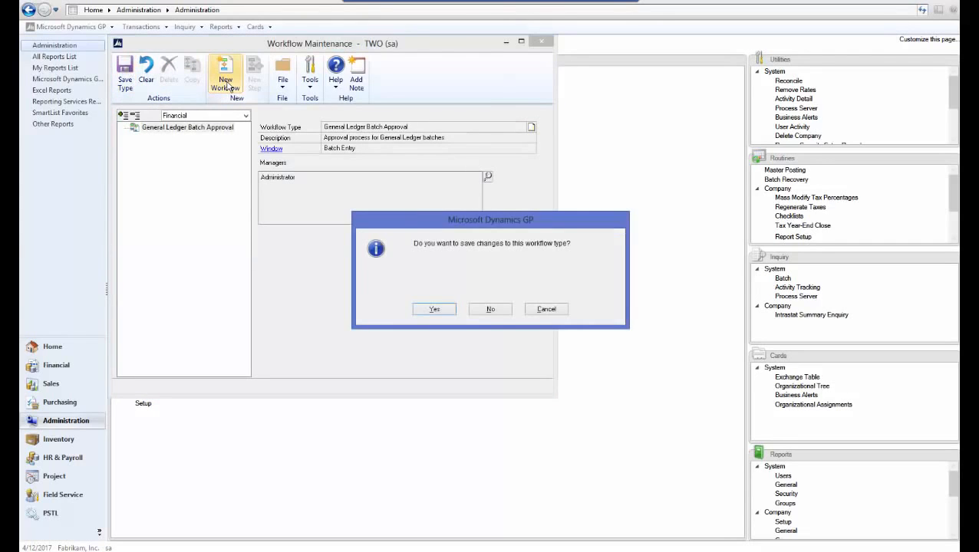
left_click(433, 310)
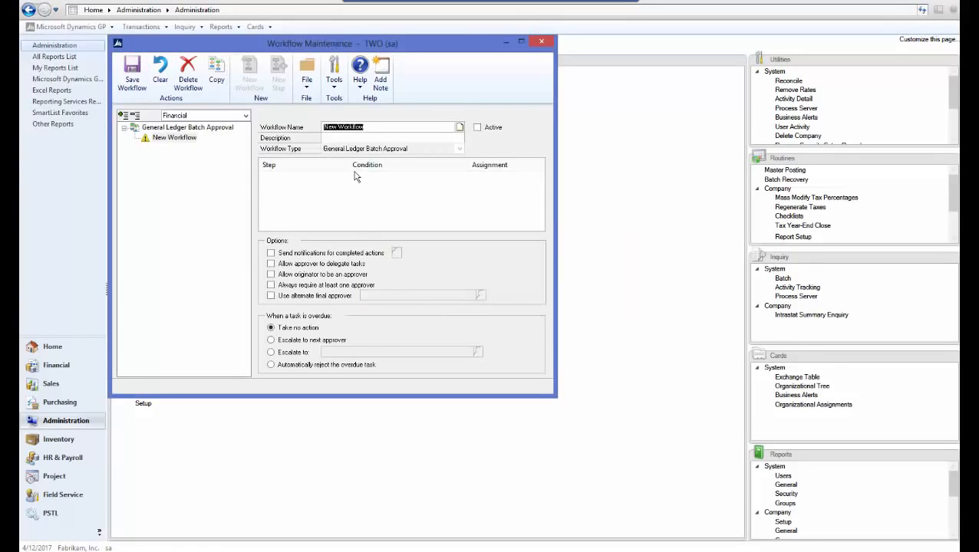
Name the workflow 'GL Batch Approval'; enable completion notifications, delegation, originator approval and required approver
type("GL Batch Approval")
key("Tab")
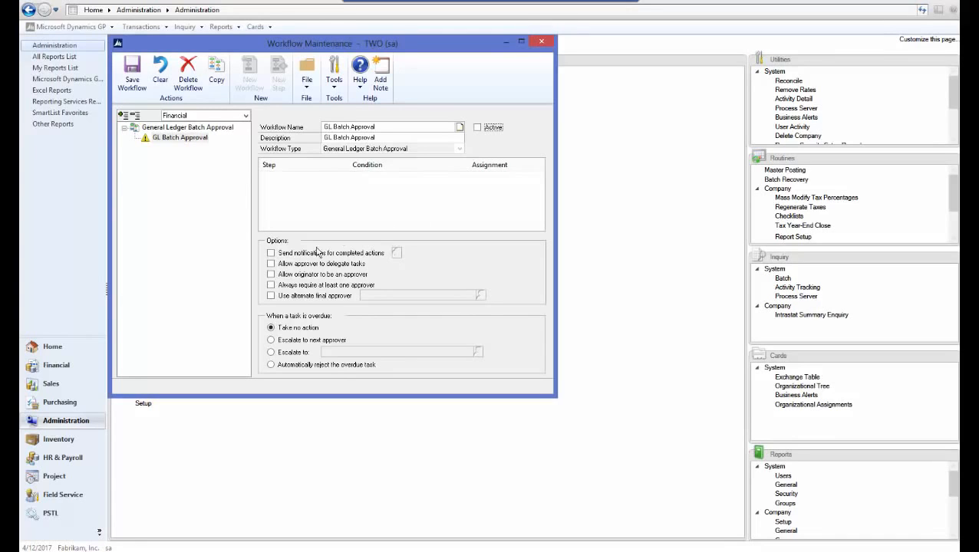
left_click(271, 253)
left_click(271, 264)
left_click(271, 274)
left_click(272, 285)
Notify the originator on all ten actions, Submit through Final Approve, and save the workflow
left_click(396, 253)
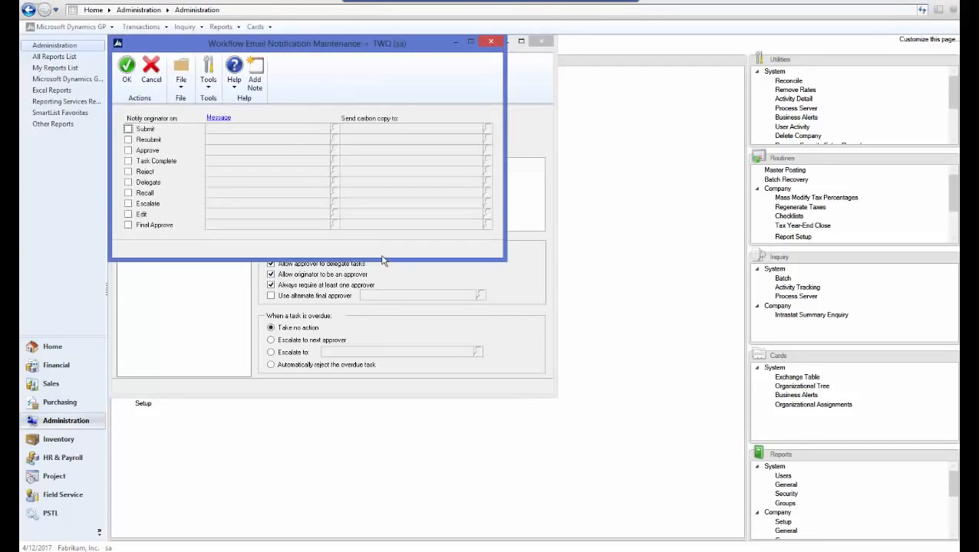
left_click(128, 129)
left_click(128, 140)
left_click(128, 151)
left_click(128, 162)
left_click(128, 172)
left_click(128, 182)
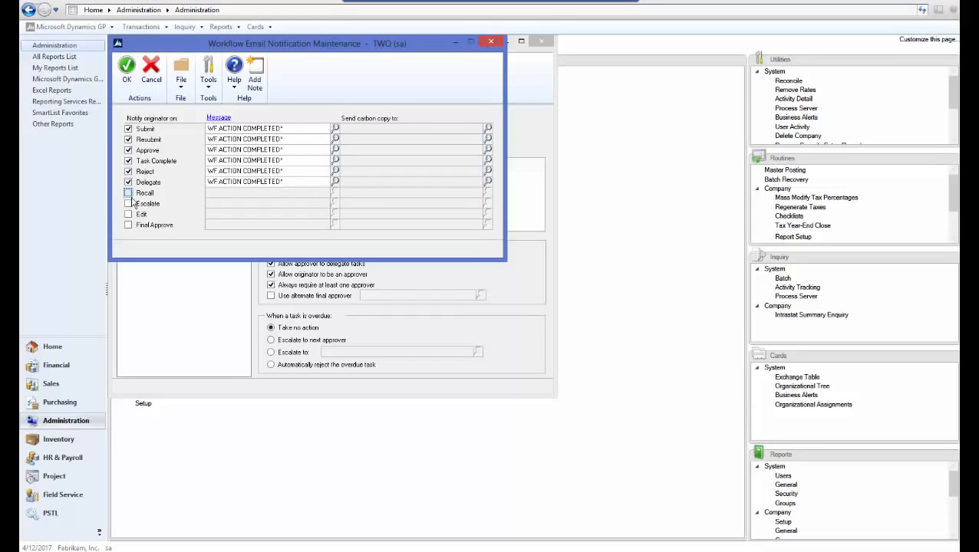
left_click(128, 193)
left_click(128, 204)
left_click(128, 215)
left_click(128, 226)
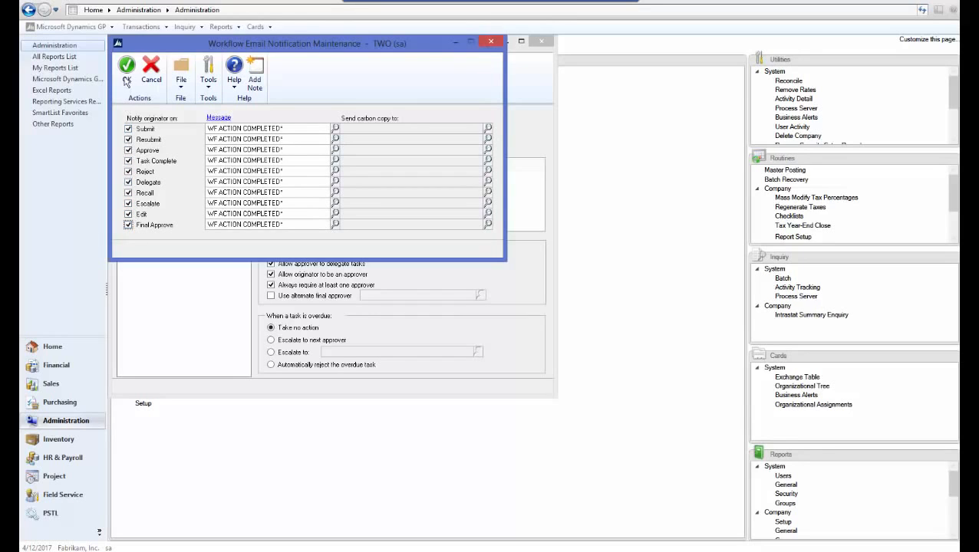
left_click(128, 71)
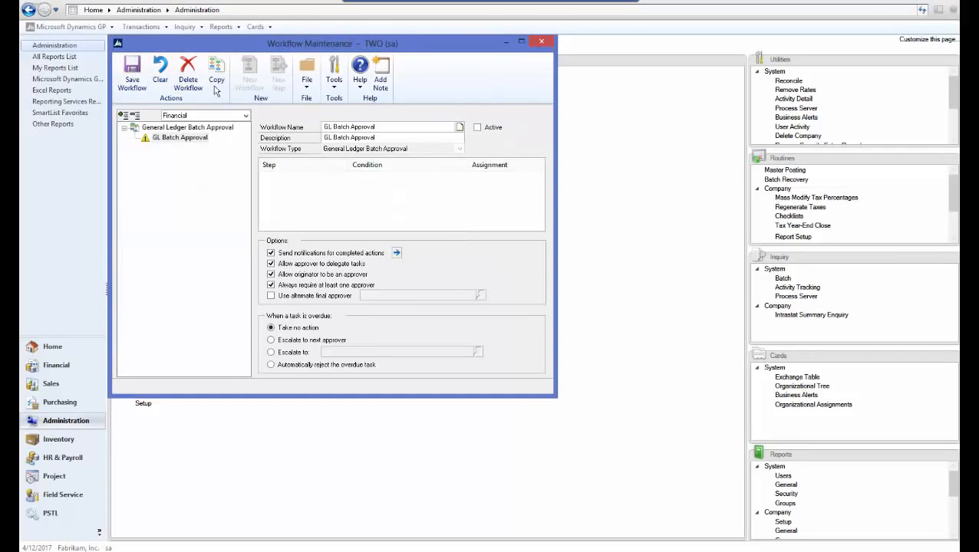
left_click(132, 82)
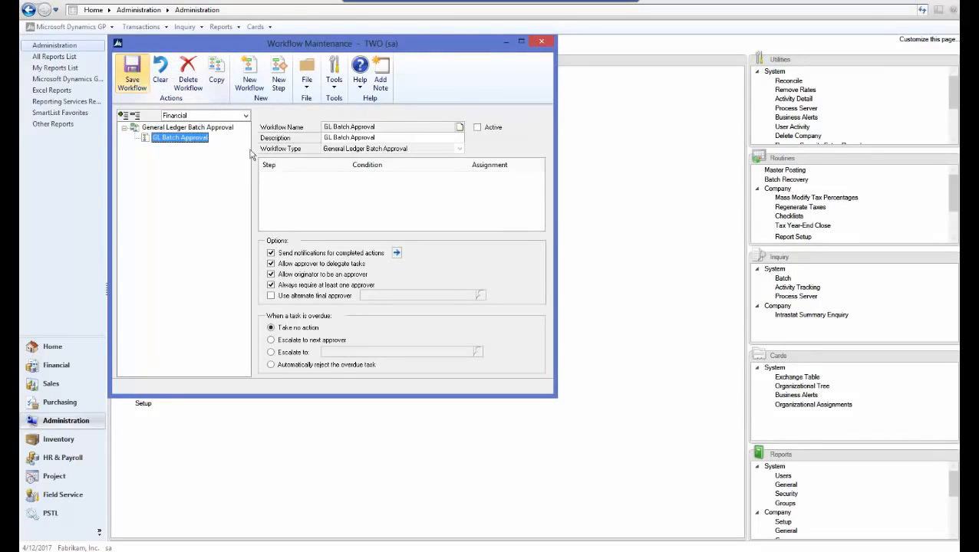
Add a new step conditioned on 'Batch Header.Batch ID contains TEST'
left_click(279, 85)
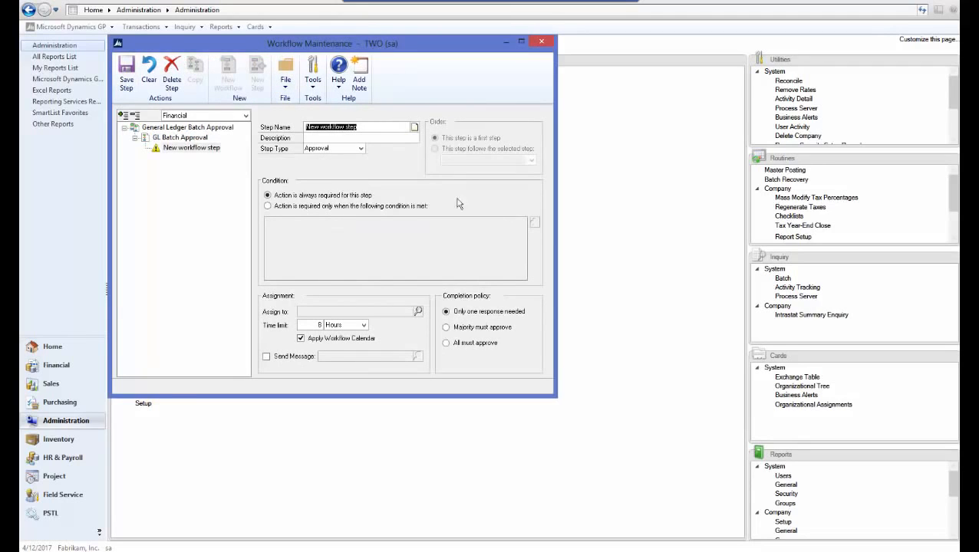
left_click(345, 207)
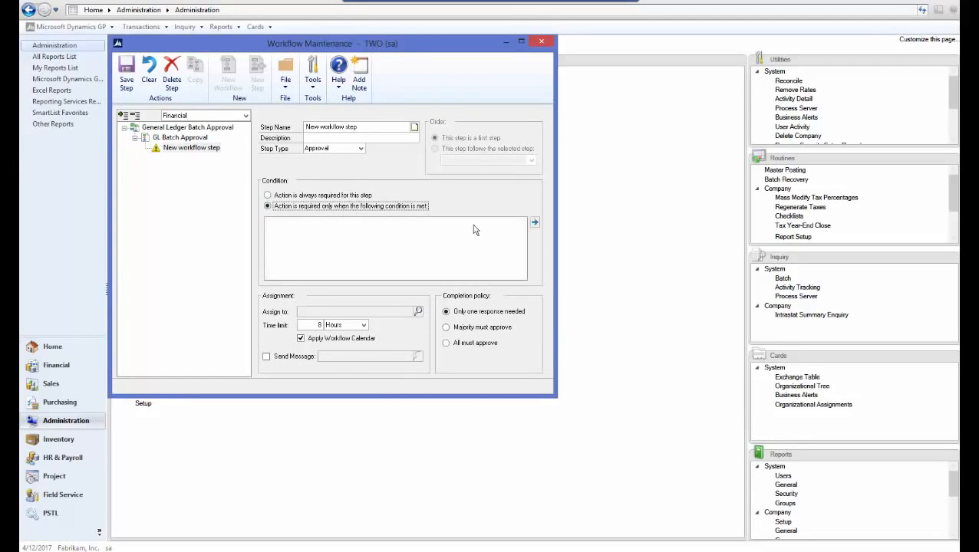
left_click(535, 223)
left_click(378, 161)
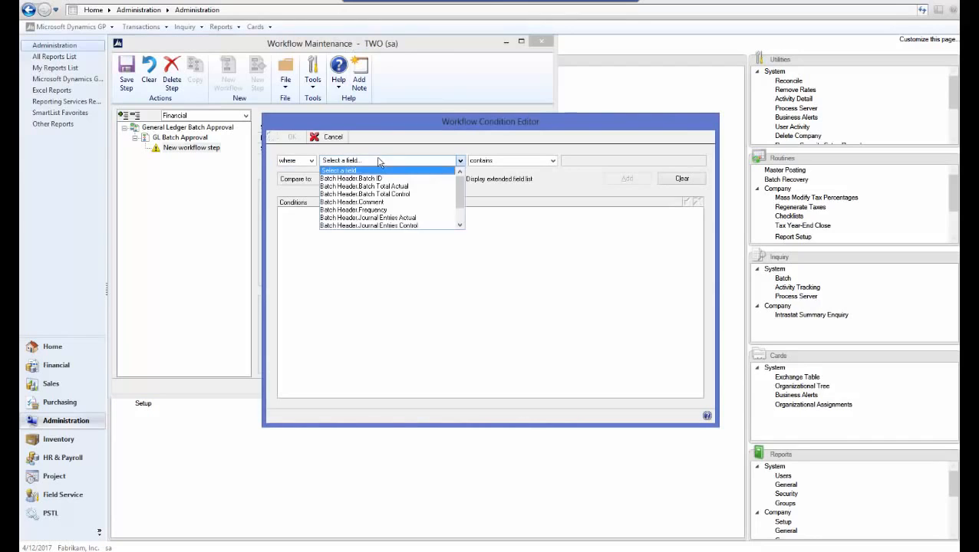
left_click(392, 178)
left_click(552, 163)
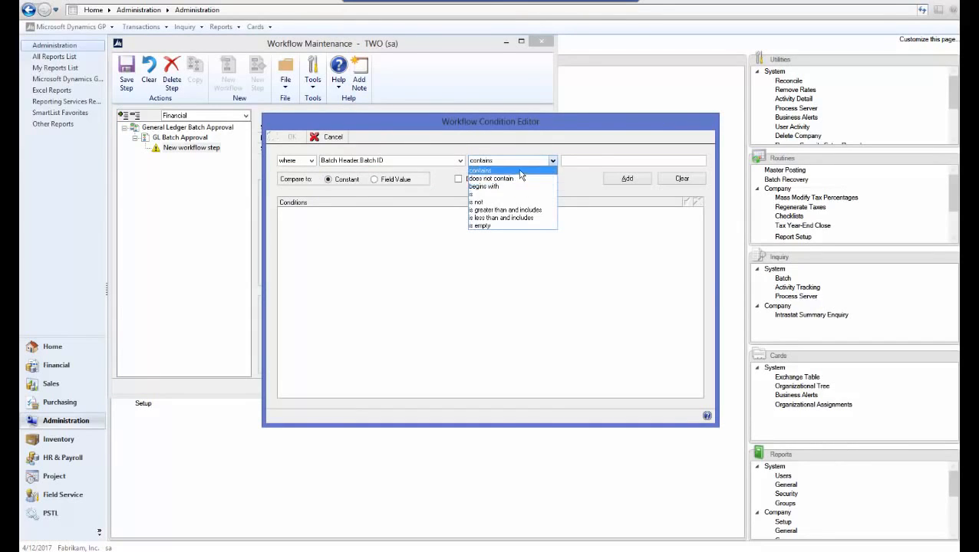
left_click(528, 170)
left_click(596, 161)
type("TEST")
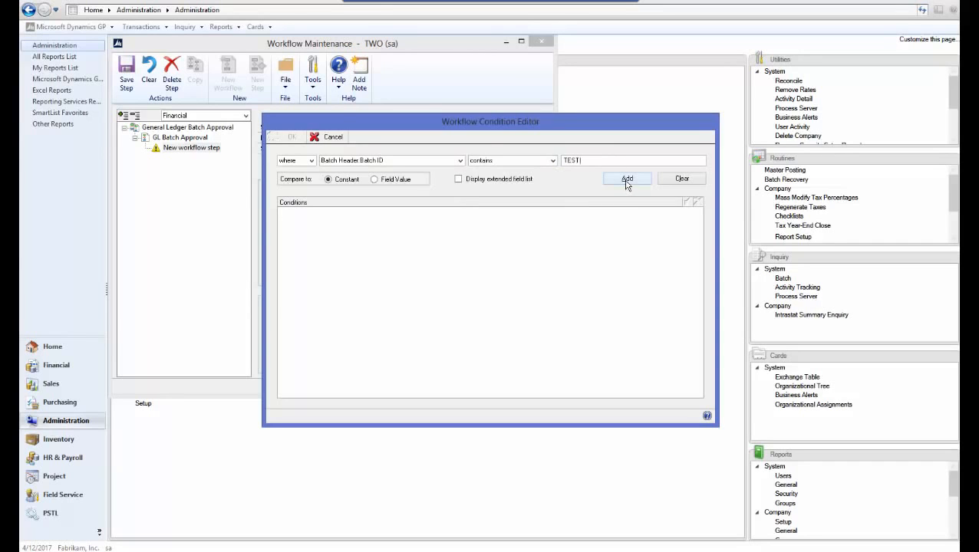
left_click(627, 179)
left_click(293, 138)
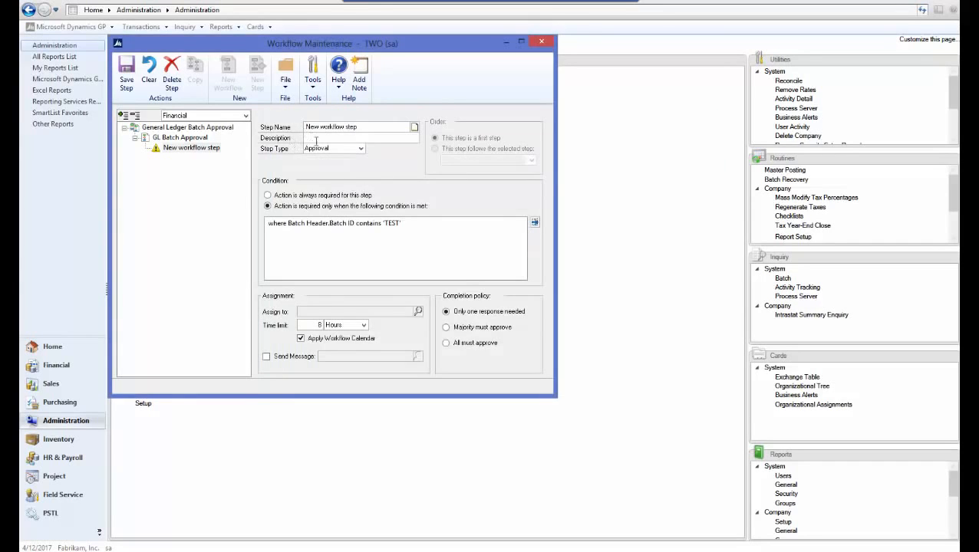
Assign the step to the approver's user account
left_click(418, 312)
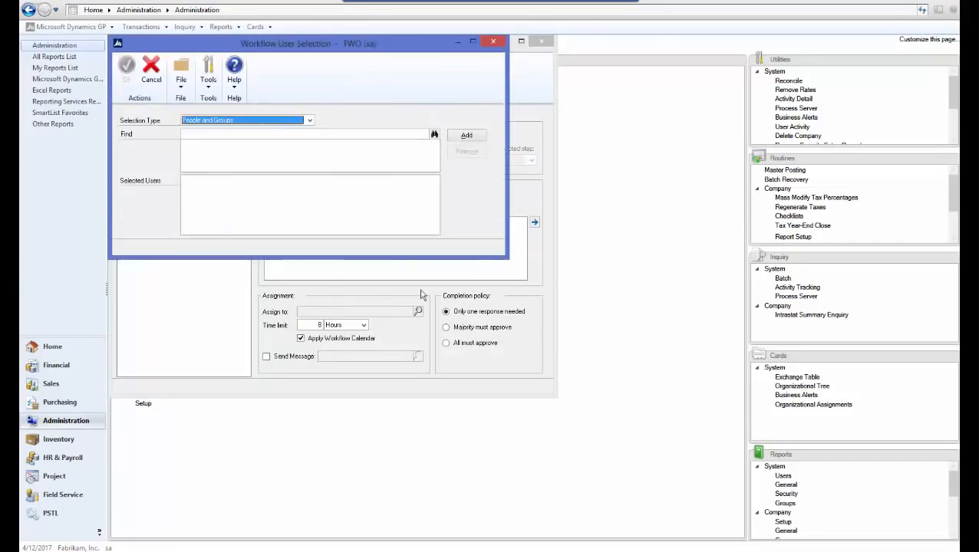
left_click(298, 135)
type("phyllis")
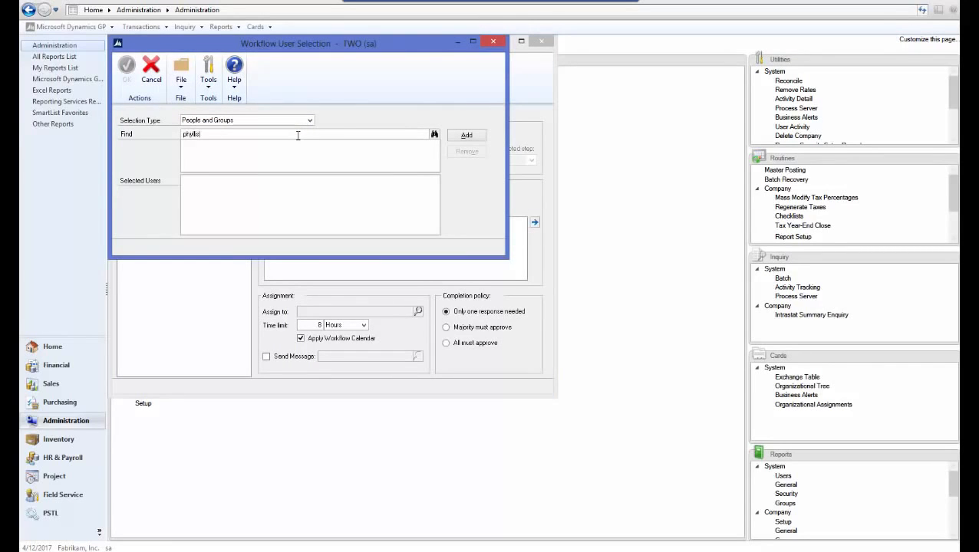
key("Return")
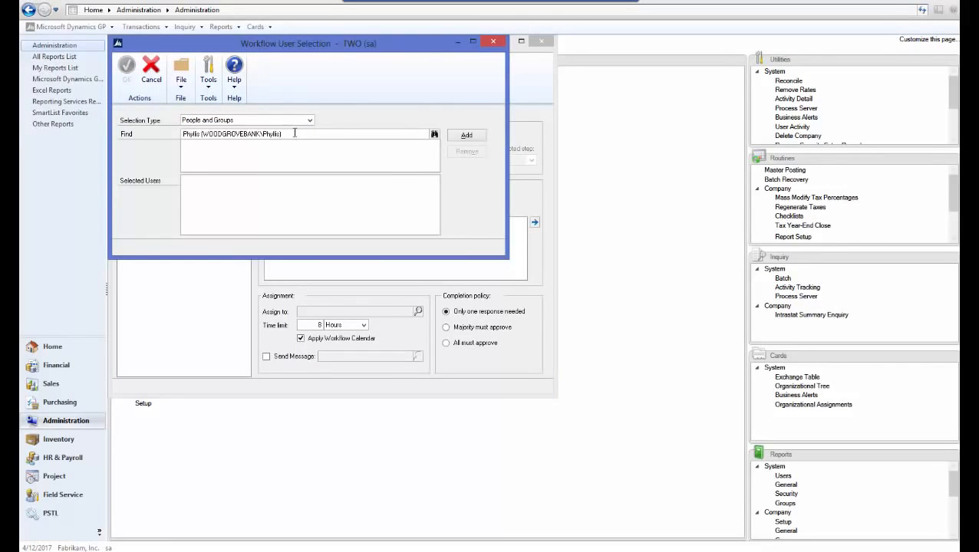
left_click(467, 135)
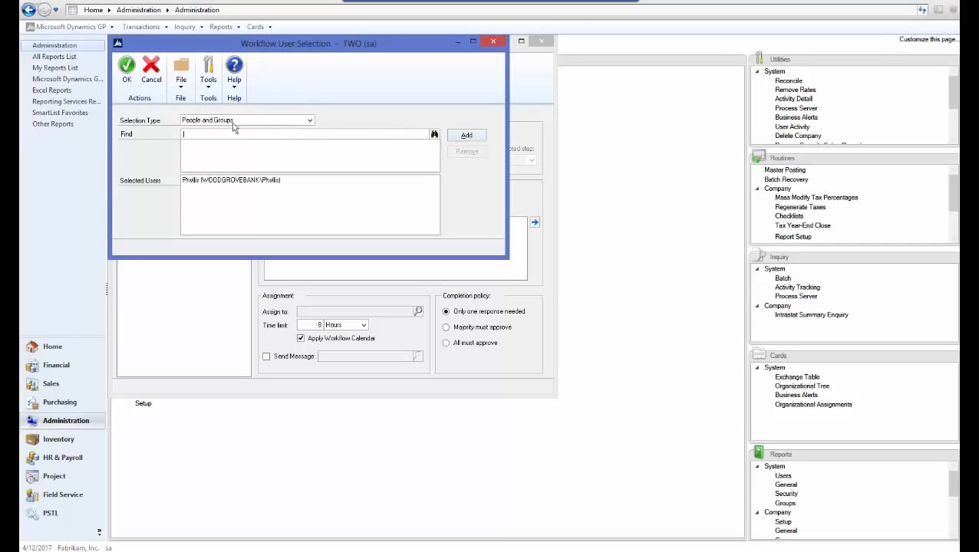
left_click(129, 73)
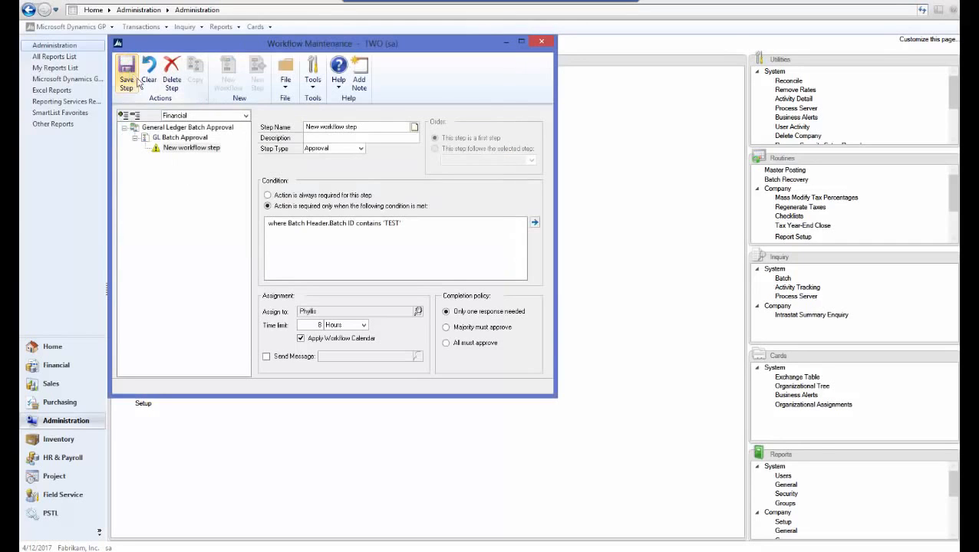
Turn on the assignment message, name the step 'GL Batch Step 1', and save it
left_click(267, 357)
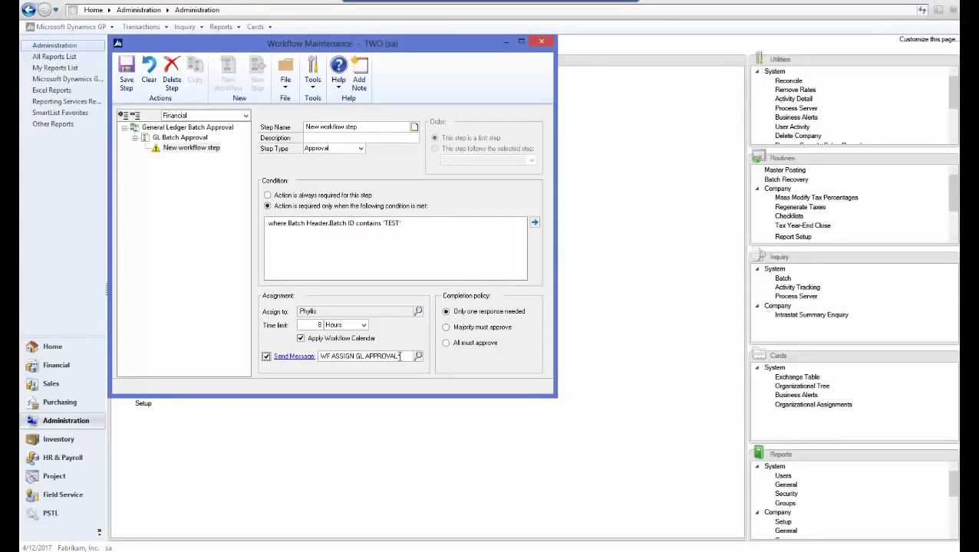
left_click(373, 127)
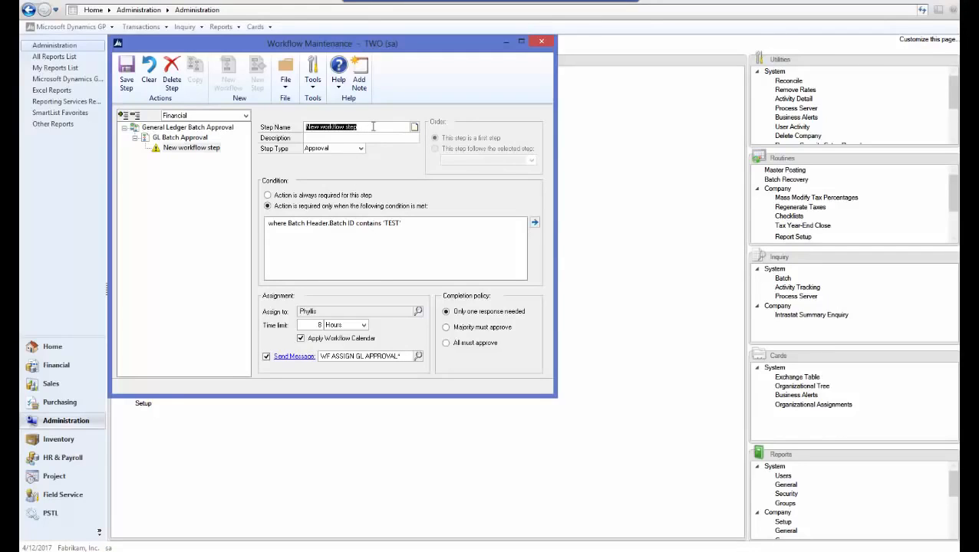
type("GL Batch Step 1")
key("Tab")
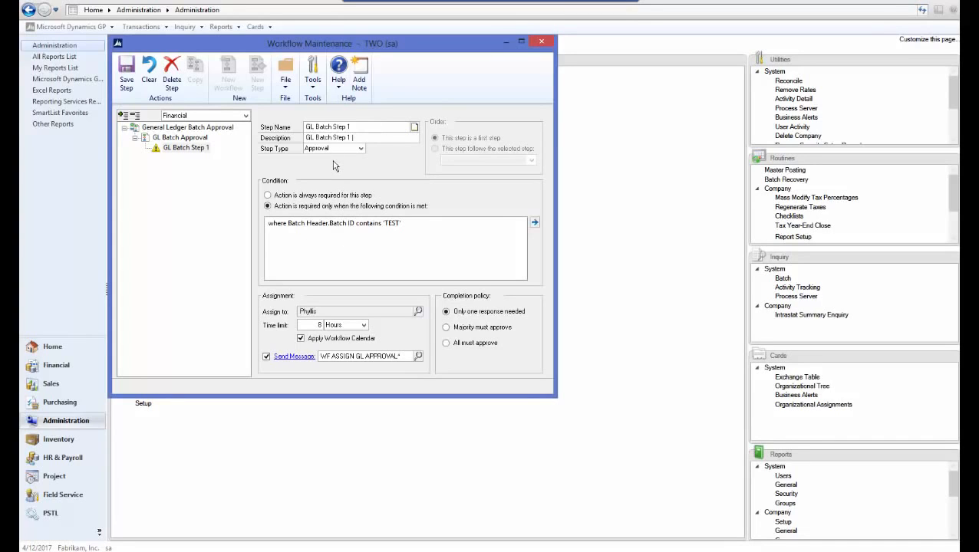
left_click(128, 83)
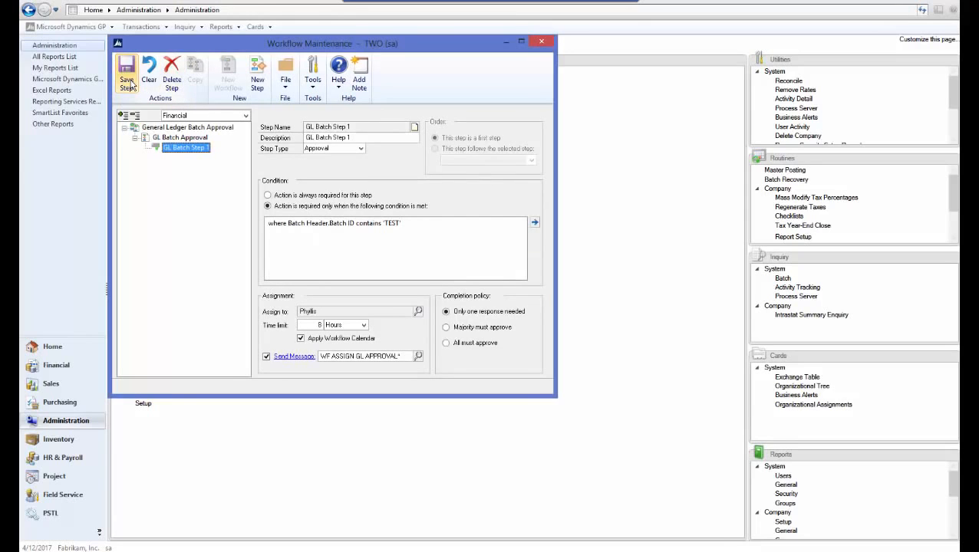
Mark the GL Batch Approval workflow Active, save it, and return to the Financial page
left_click(191, 138)
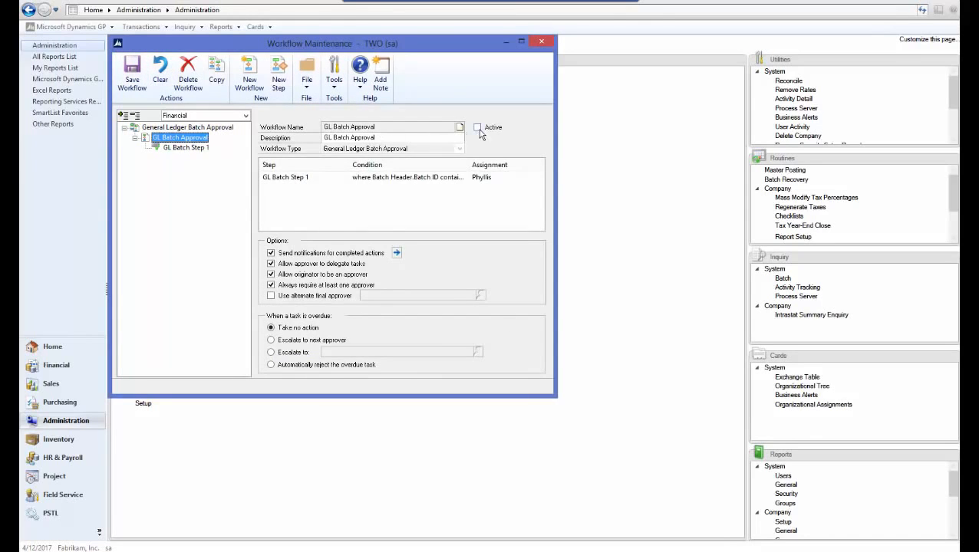
left_click(478, 130)
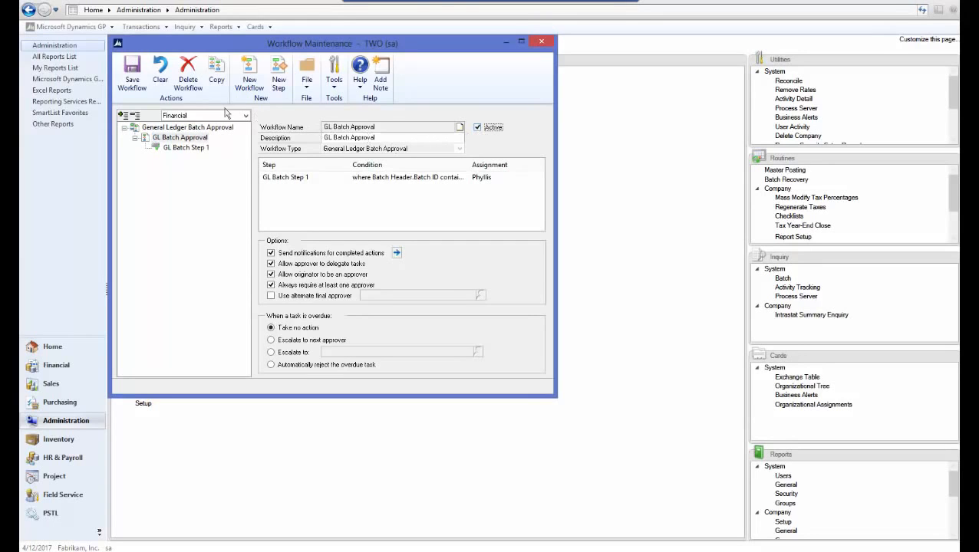
left_click(132, 79)
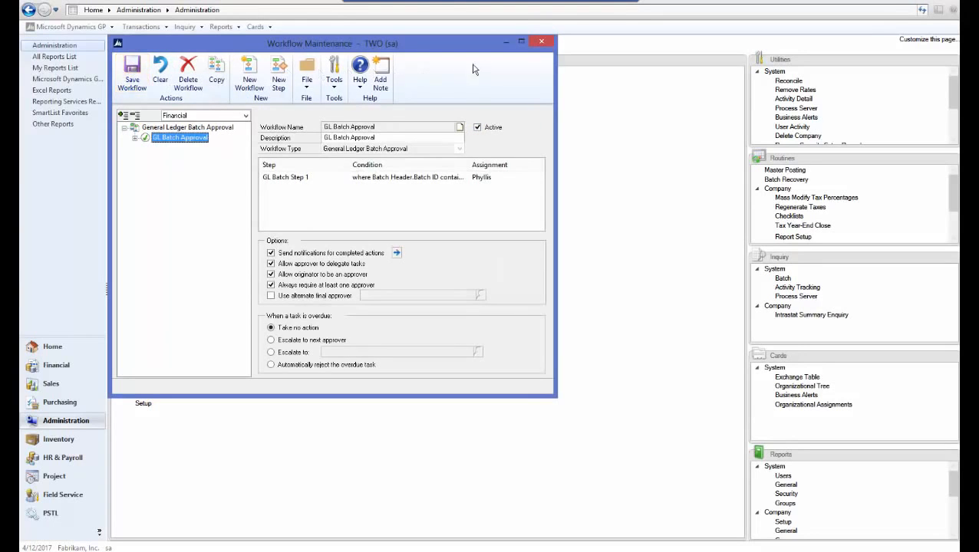
left_click(539, 44)
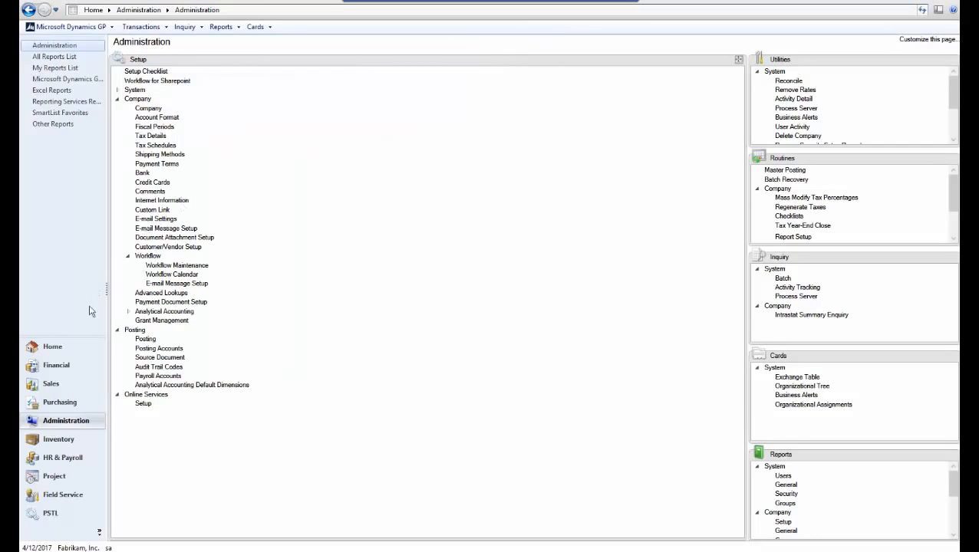
left_click(68, 371)
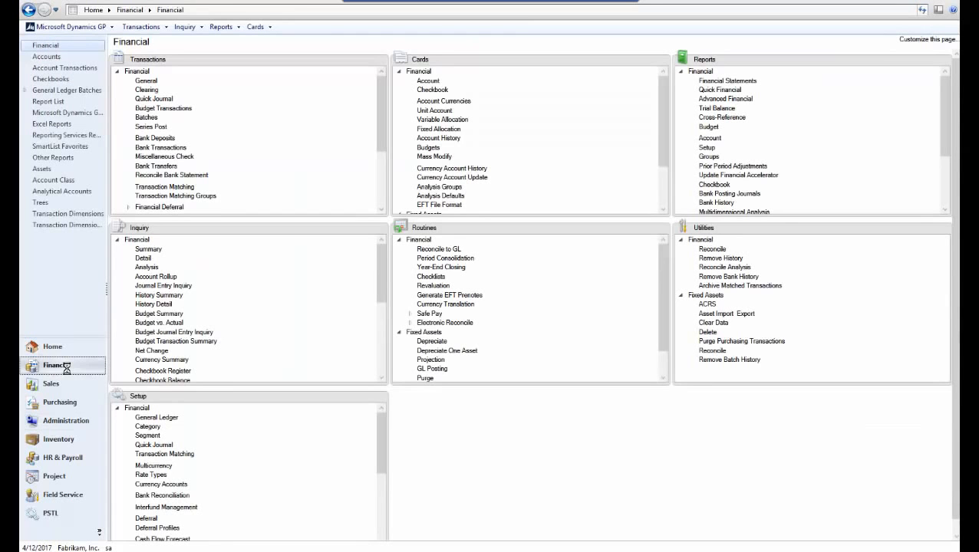
Create batch TEST with General Entry origin and open a journal entry for it
left_click(147, 119)
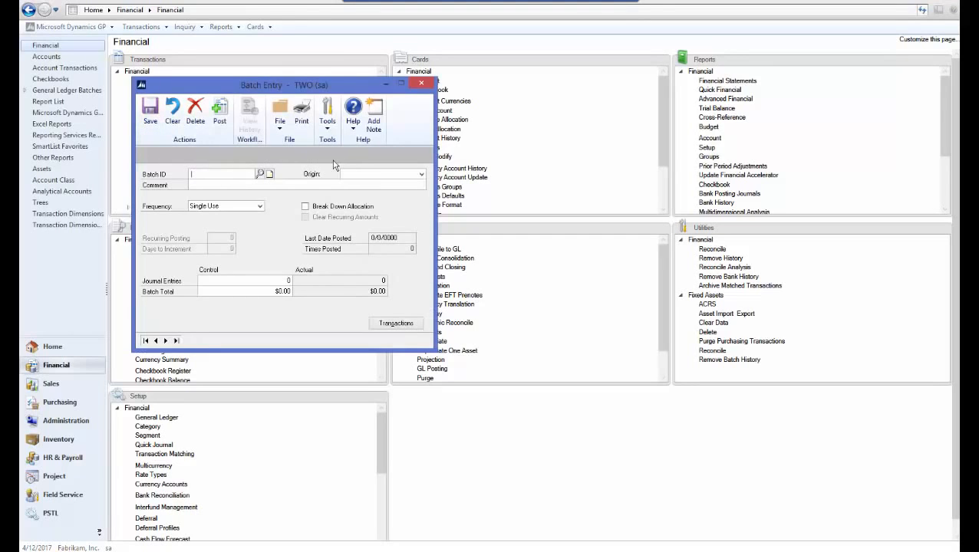
type("TEST")
left_click(359, 175)
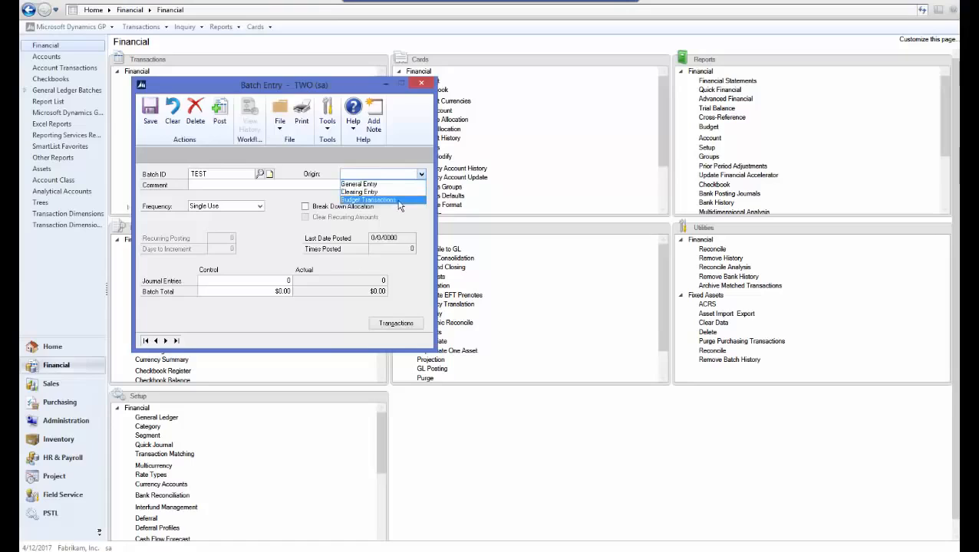
left_click(393, 183)
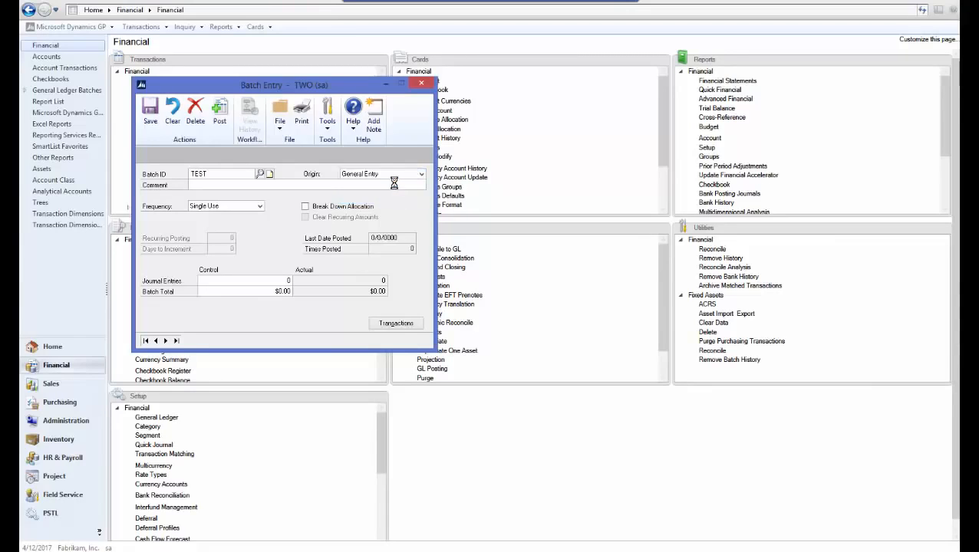
left_click(405, 323)
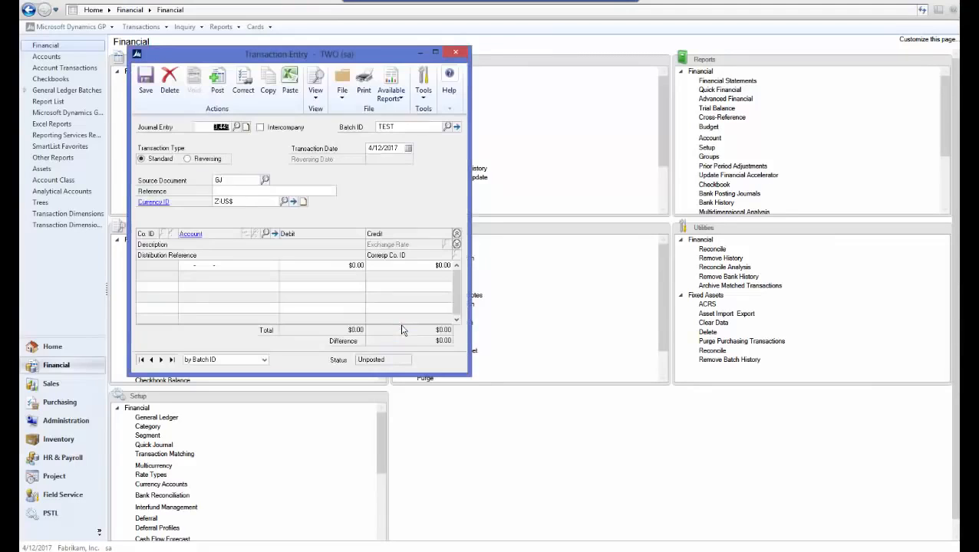
Save a journal entry with reference TEST debiting 10 to account 000-1100-00
left_click(264, 192)
type("TEST")
key("Tab")
left_click(265, 234)
double_click(200, 209)
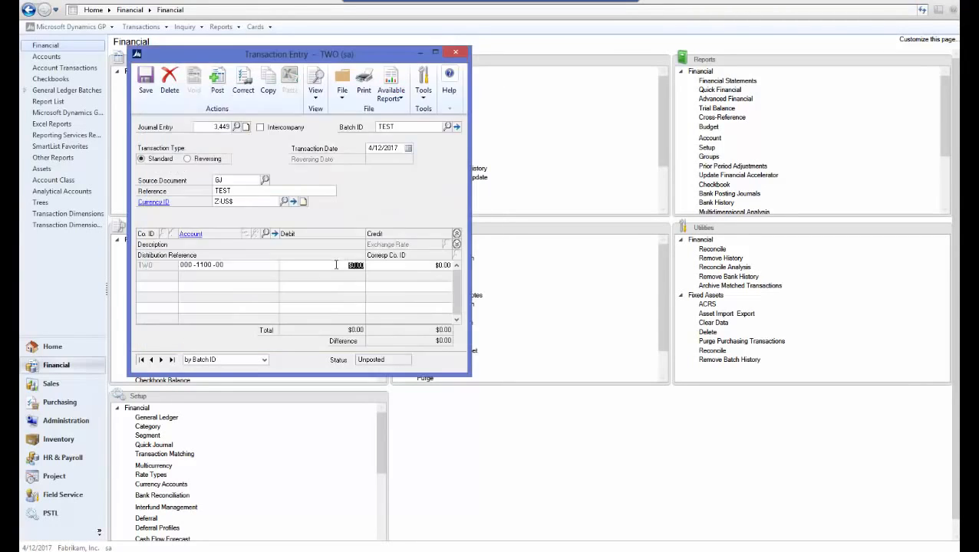
type("10")
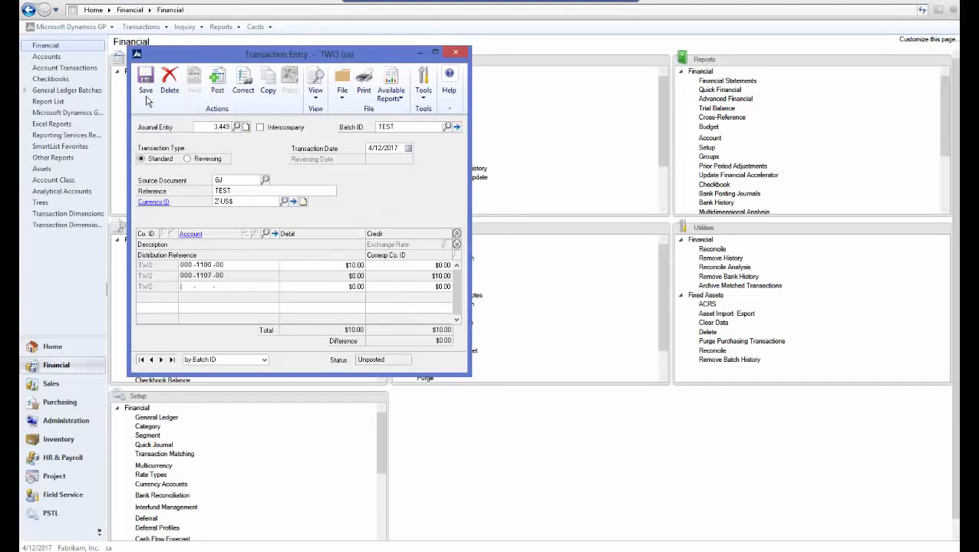
left_click(146, 88)
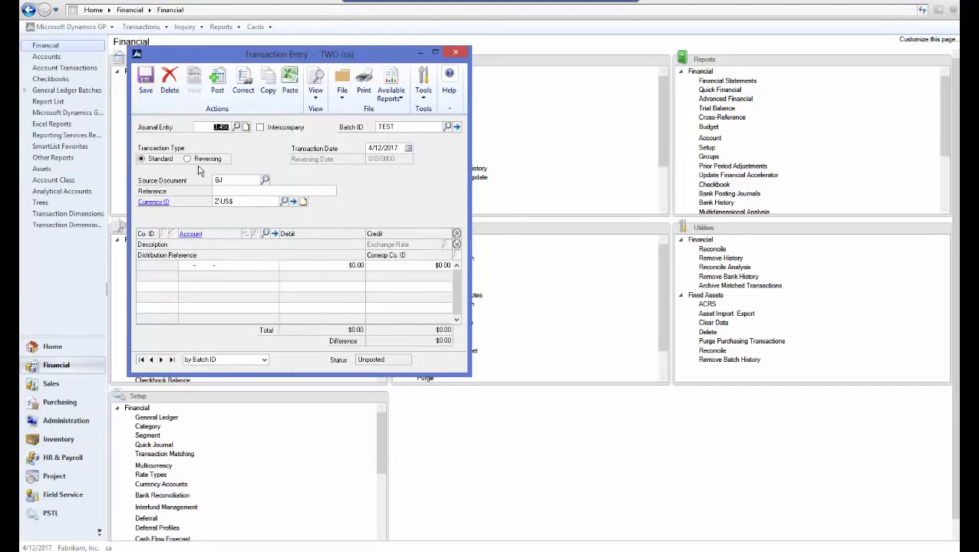
left_click(463, 53)
Reload batch TEST with General Entry origin in Batch Entry
left_click(240, 175)
type("TEST")
key("Tab")
left_click(371, 175)
left_click(365, 184)
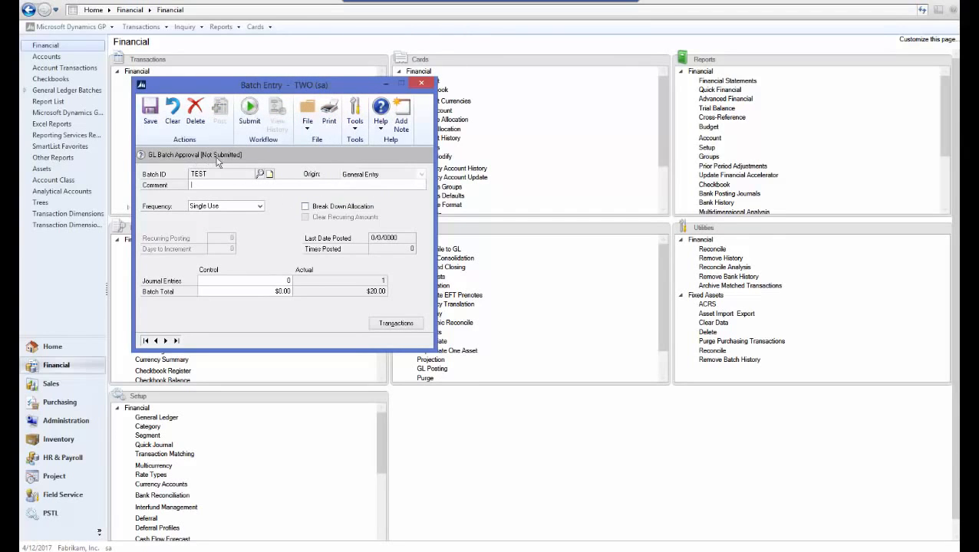
Submit batch TEST for workflow approval and close Batch Entry
left_click(249, 117)
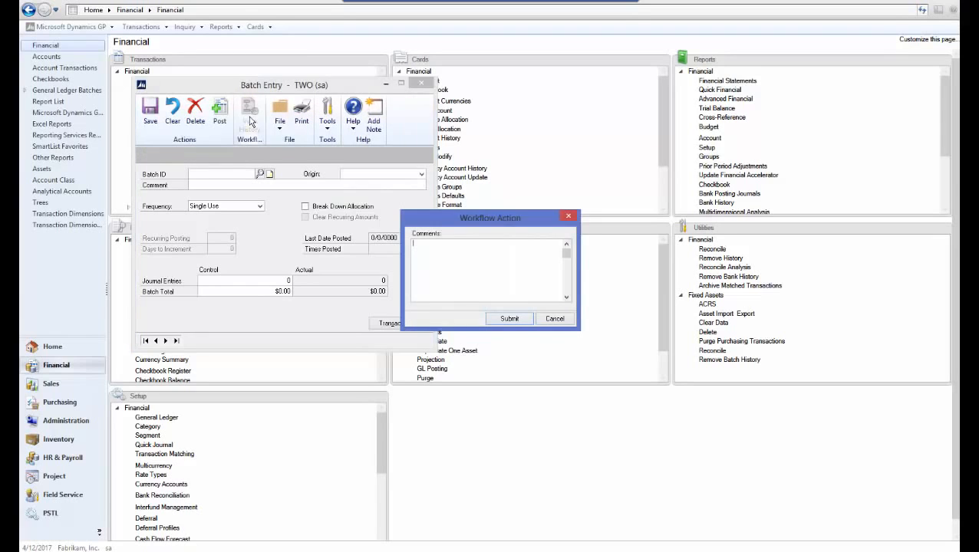
left_click(509, 319)
left_click(421, 83)
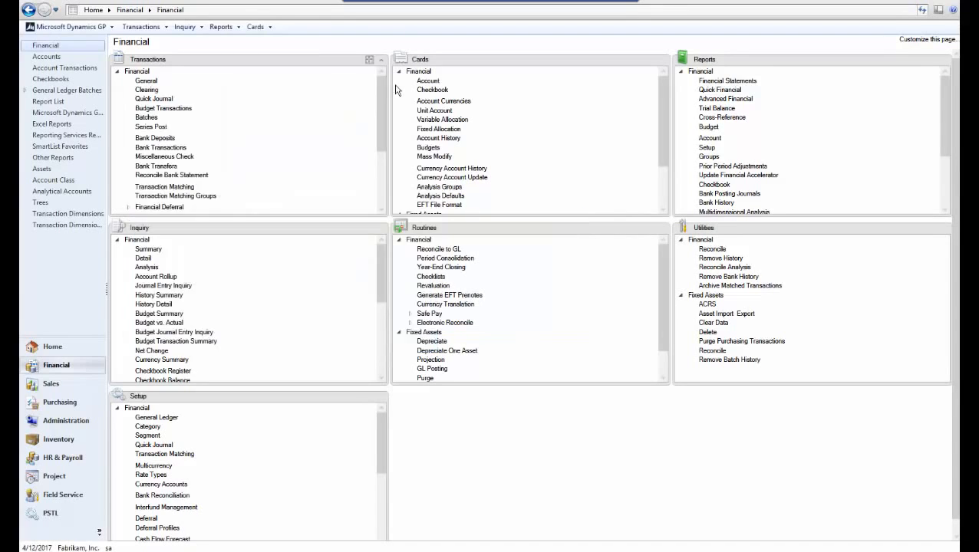
Reopen batch TEST (General Entry) to confirm it is pending approval, then close it
left_click(153, 123)
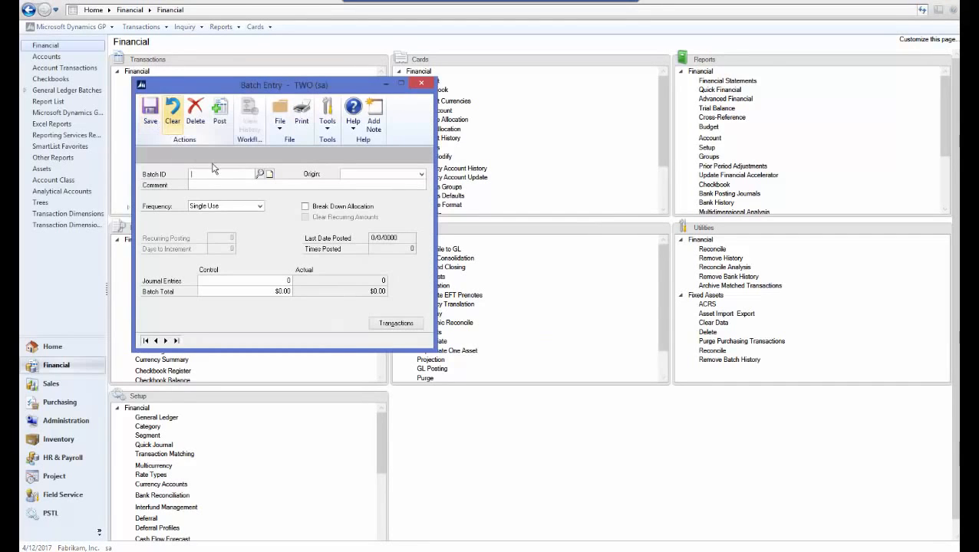
type("TEST")
key("Tab")
left_click(361, 176)
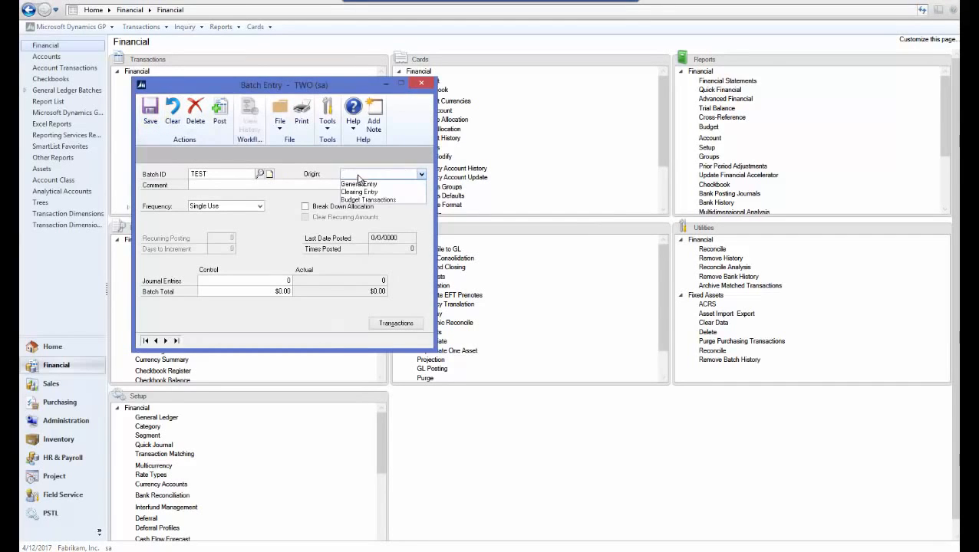
left_click(366, 182)
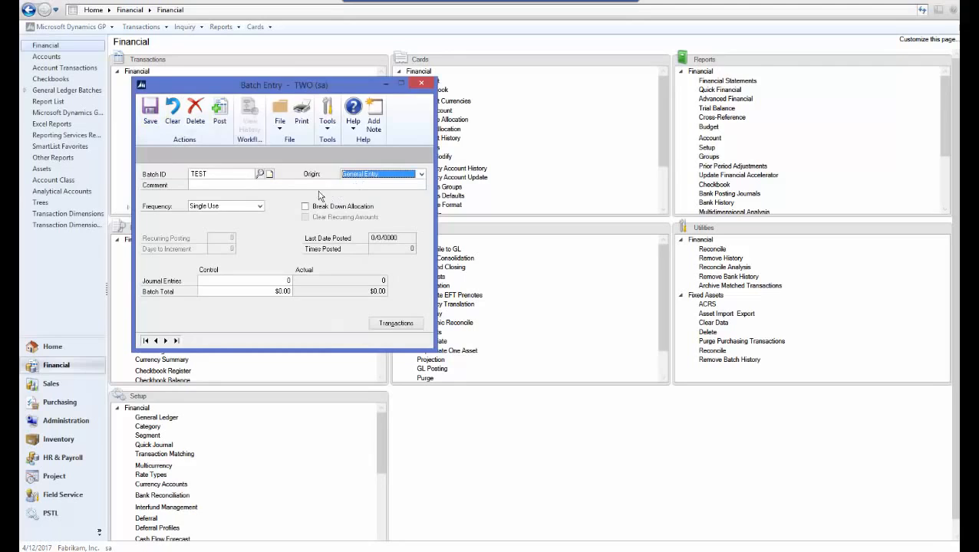
key("Tab")
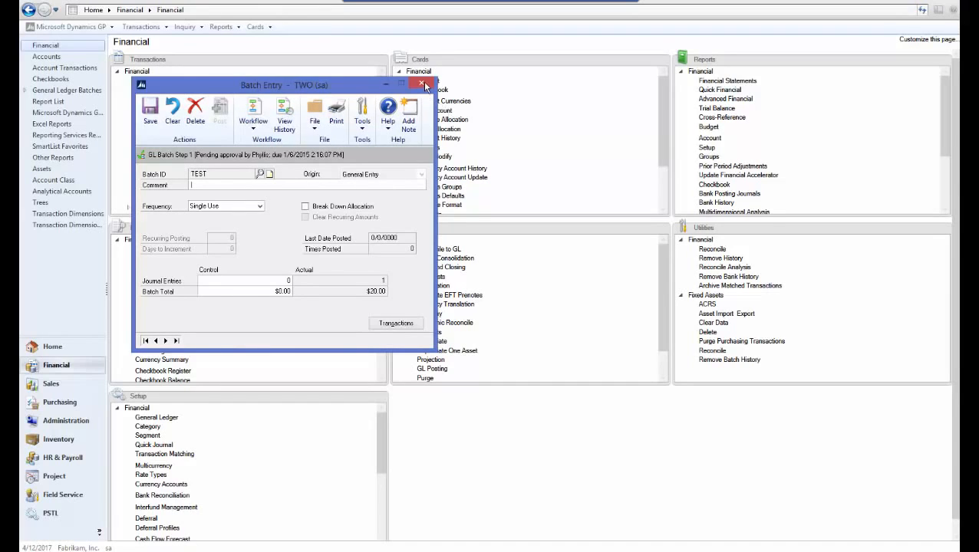
left_click(423, 84)
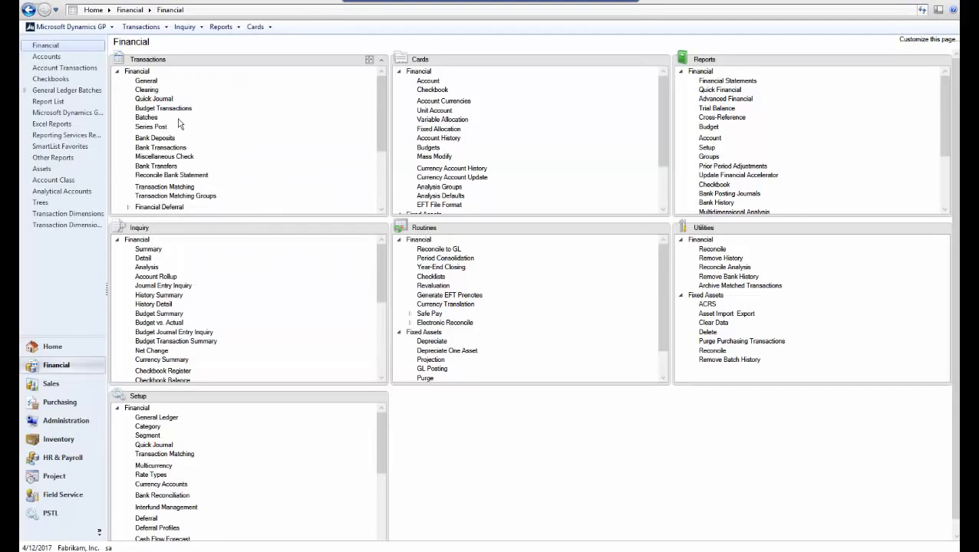
Try marking batch TEST in Financial Series Post and dismiss the approval-required warning
left_click(146, 127)
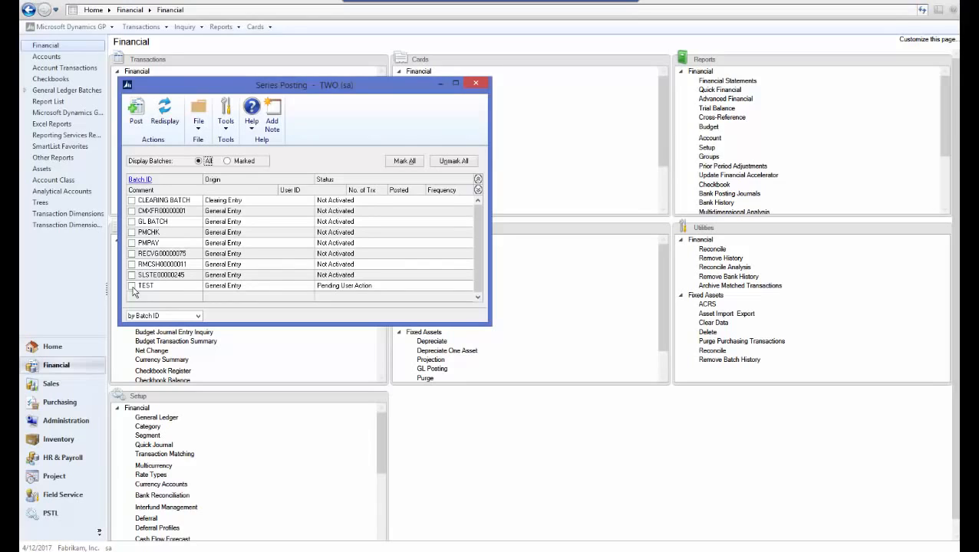
left_click(132, 287)
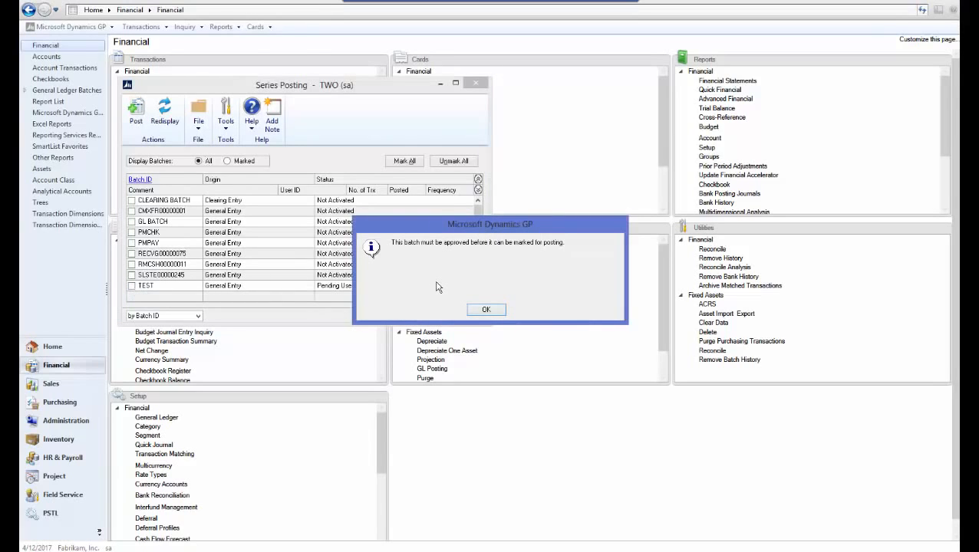
left_click(483, 310)
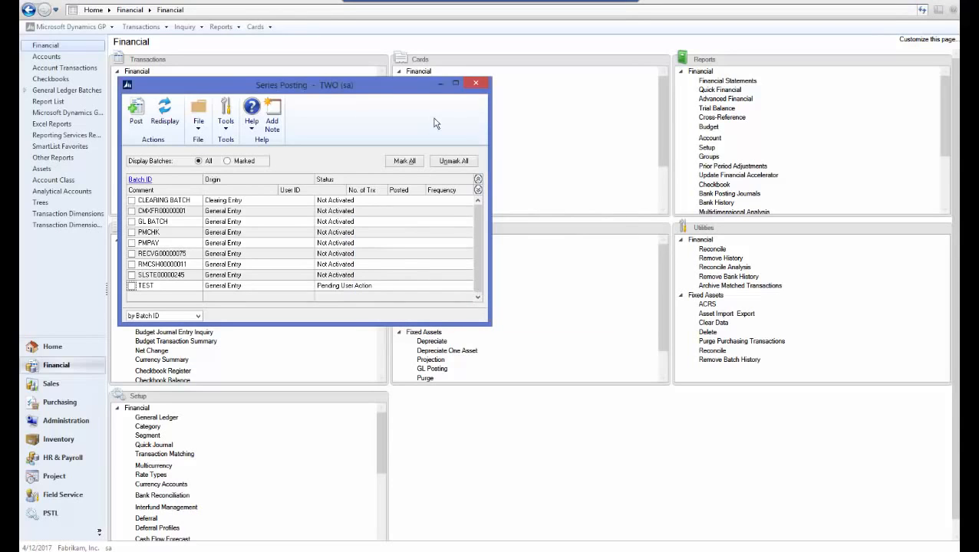
left_click(474, 84)
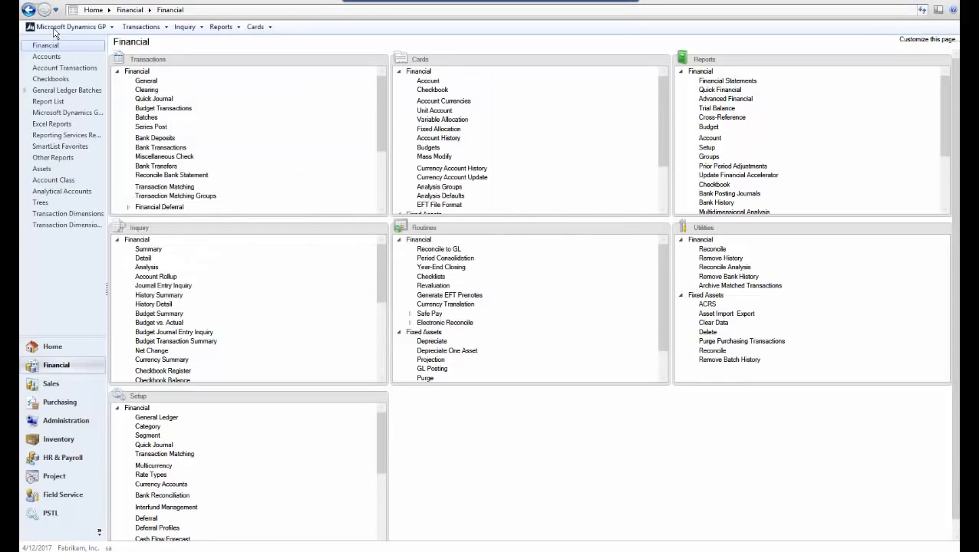
Try marking batch TEST in Master Posting filtered to Financial; dismiss the approval-required warning
left_click(55, 31)
mouse_move(106, 83)
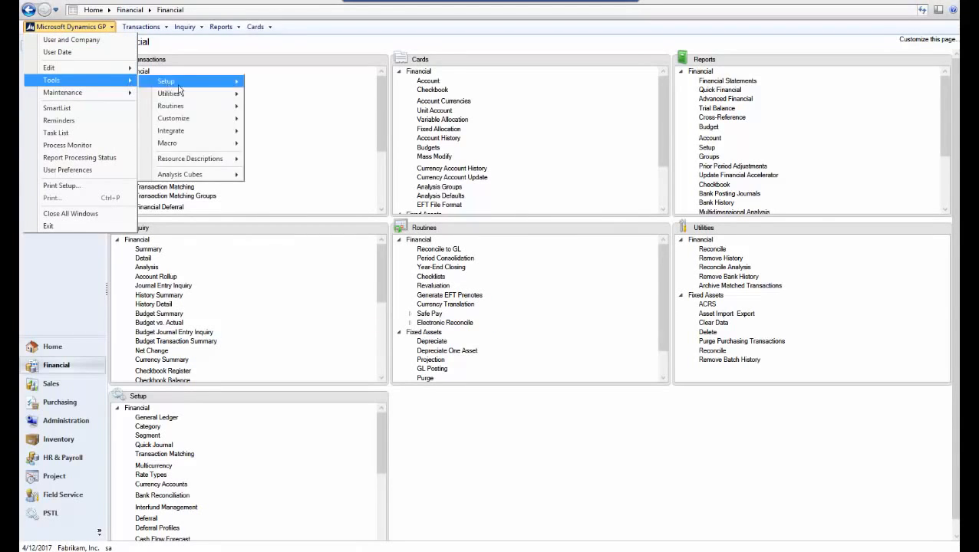
mouse_move(227, 108)
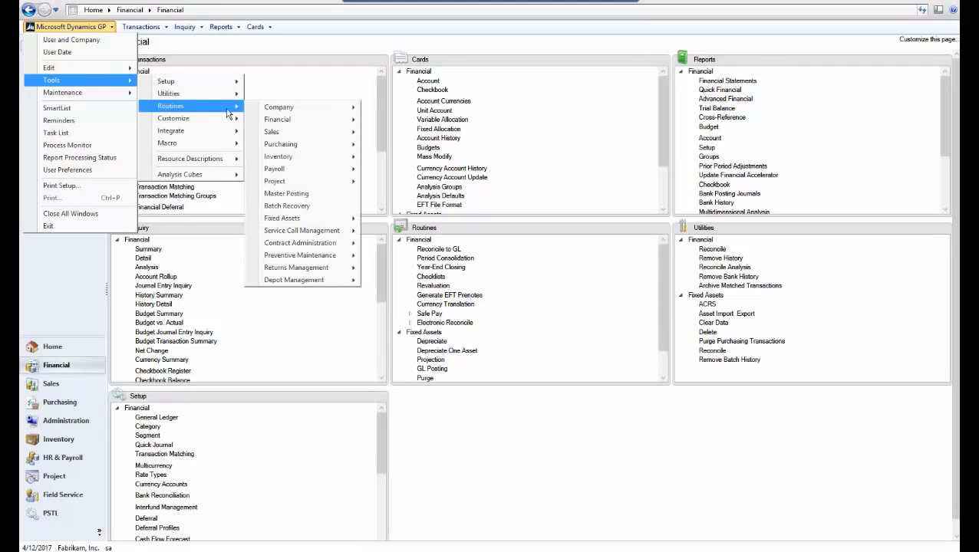
left_click(321, 196)
left_click(185, 150)
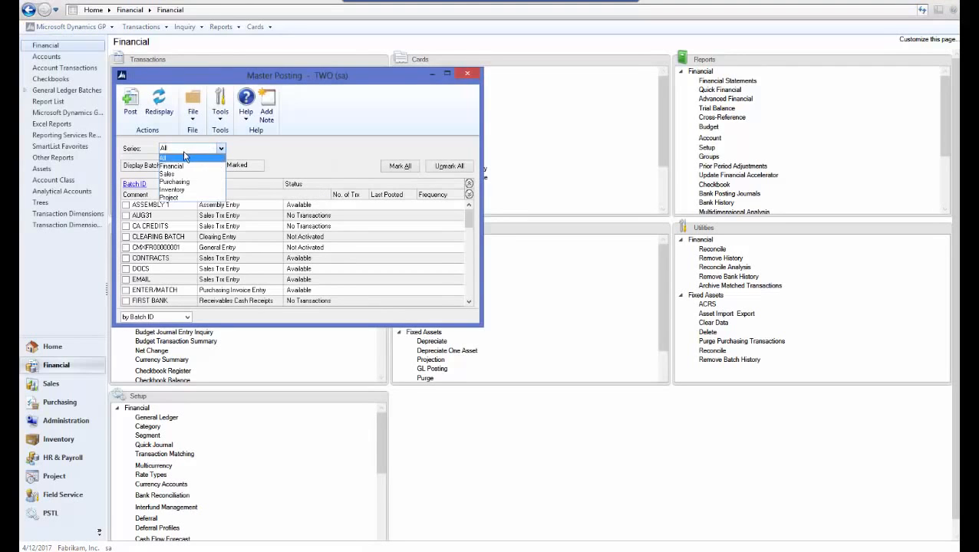
left_click(180, 166)
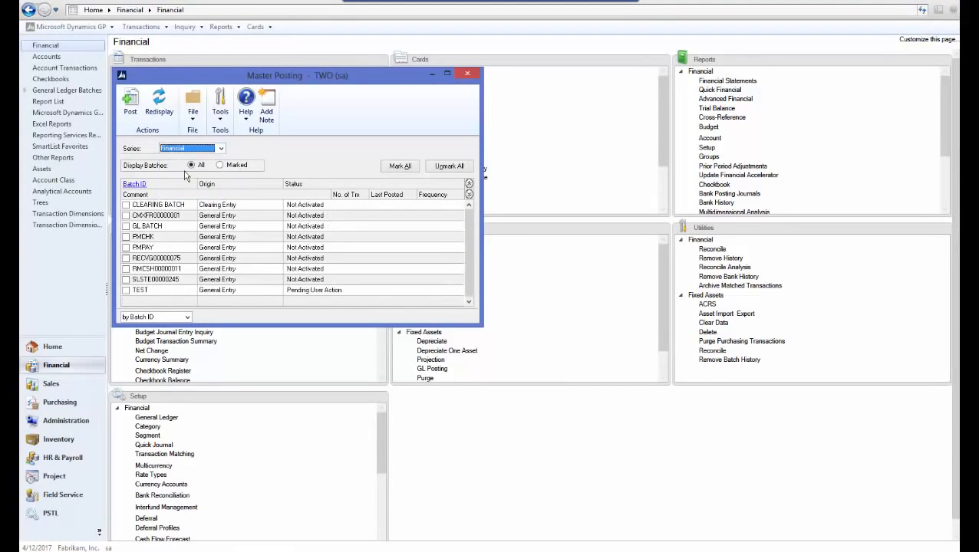
left_click(128, 290)
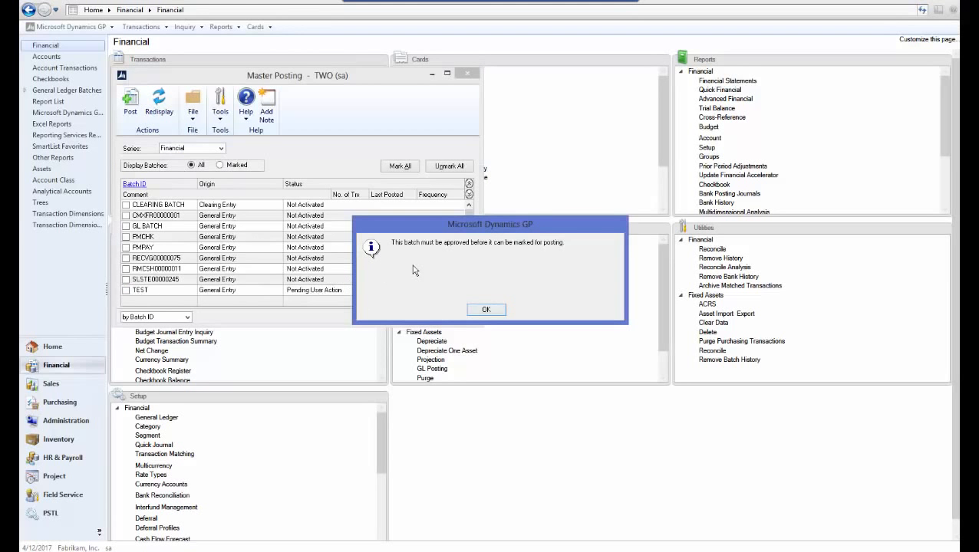
left_click(485, 312)
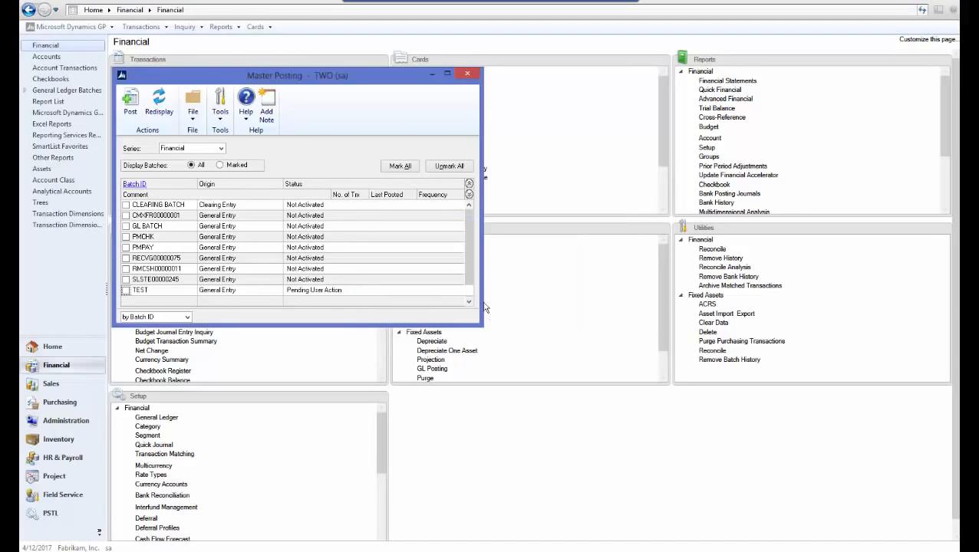
left_click(467, 75)
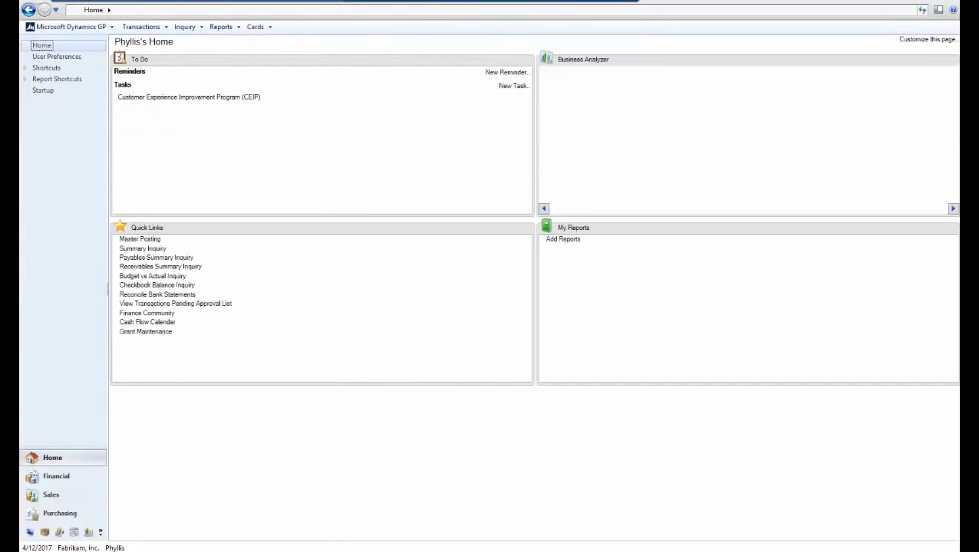
Switch to the approver's Financial area page from the navigation pane
left_click(65, 476)
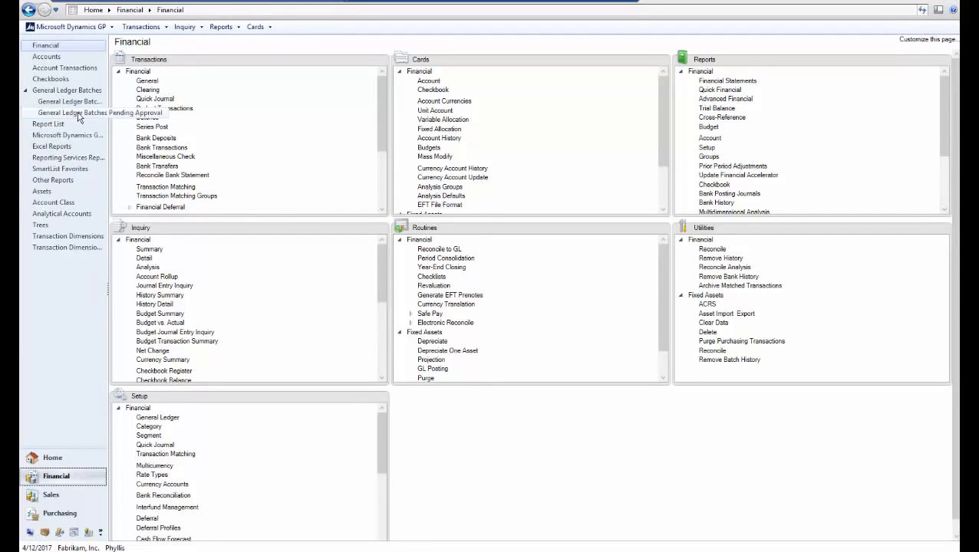
left_click(82, 115)
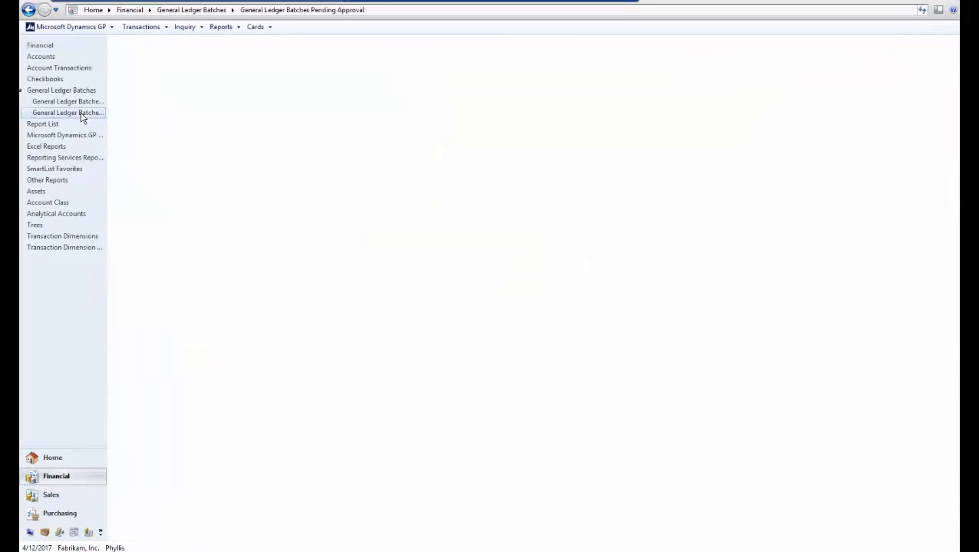
left_click(115, 166)
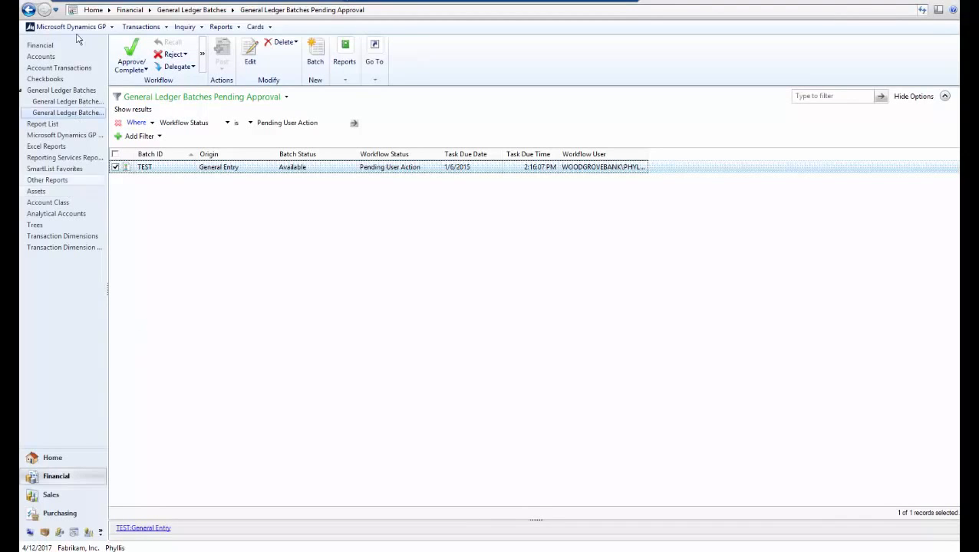
left_click(54, 46)
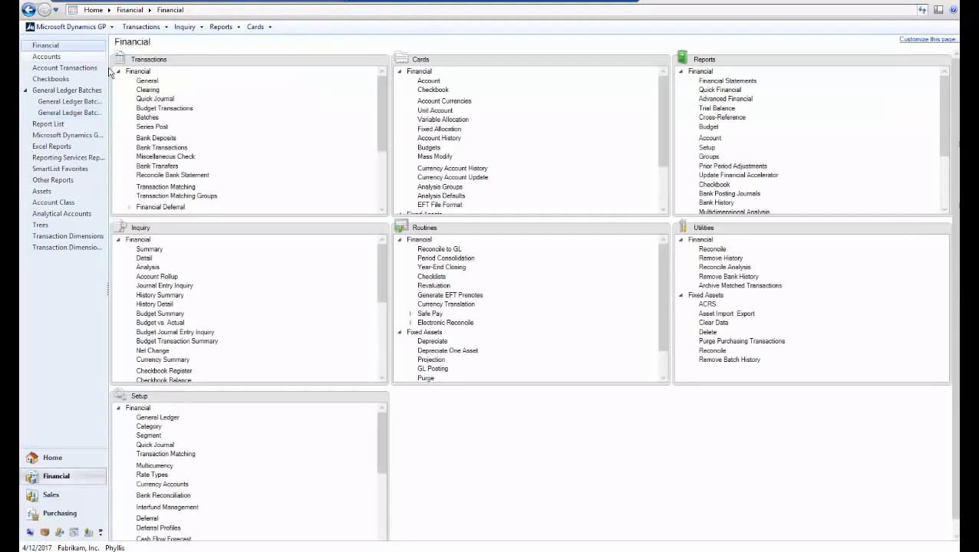
Load batch TEST with origin General Entry and approve it through the workflow
left_click(148, 117)
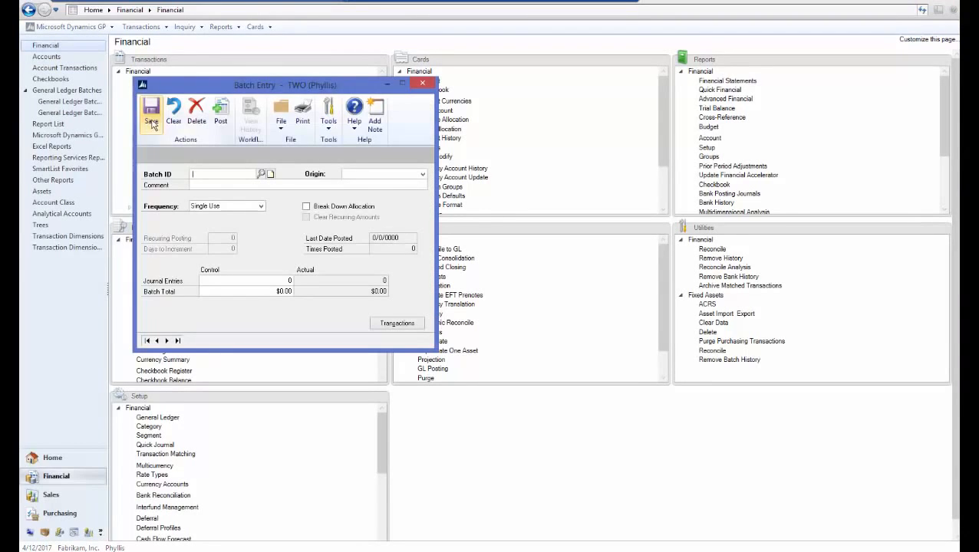
type("TE")
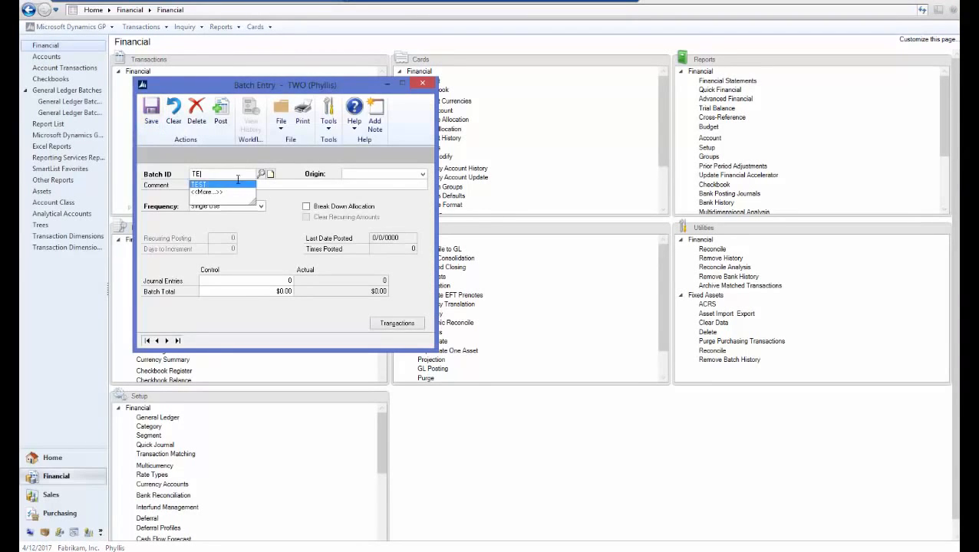
left_click(228, 185)
left_click(358, 177)
left_click(366, 184)
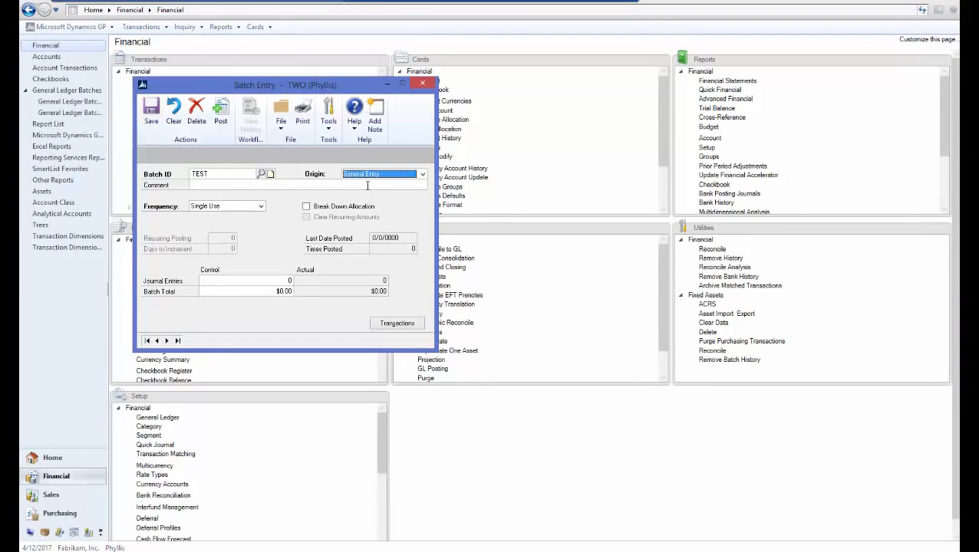
left_click(250, 125)
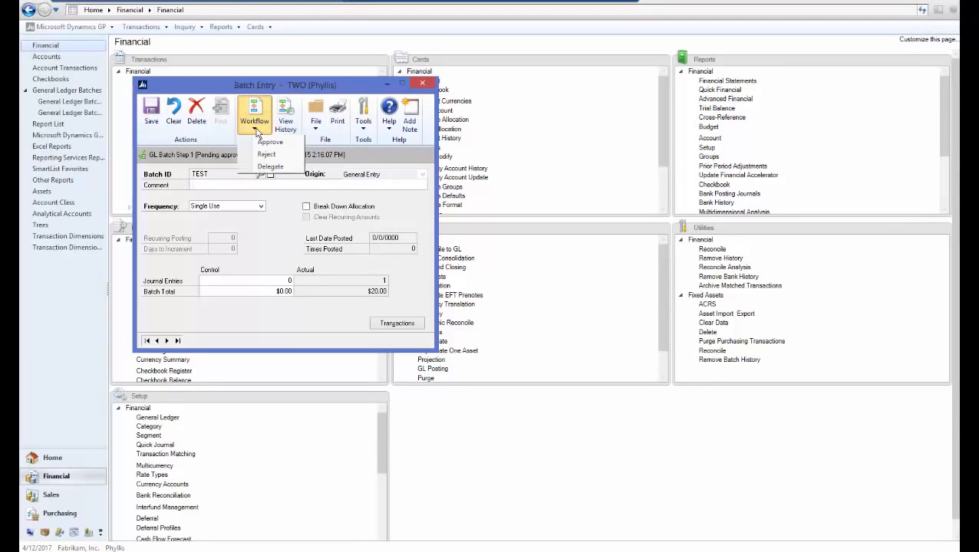
left_click(277, 144)
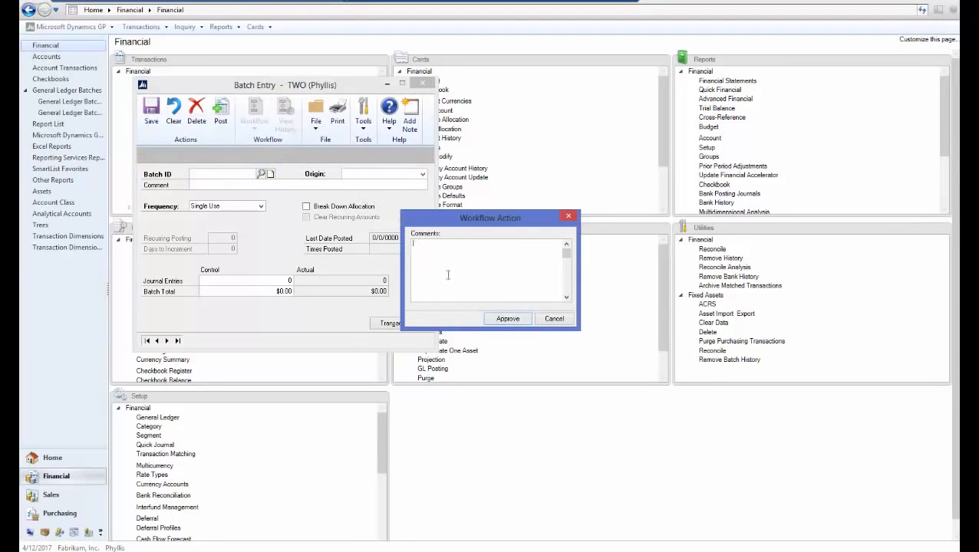
left_click(507, 322)
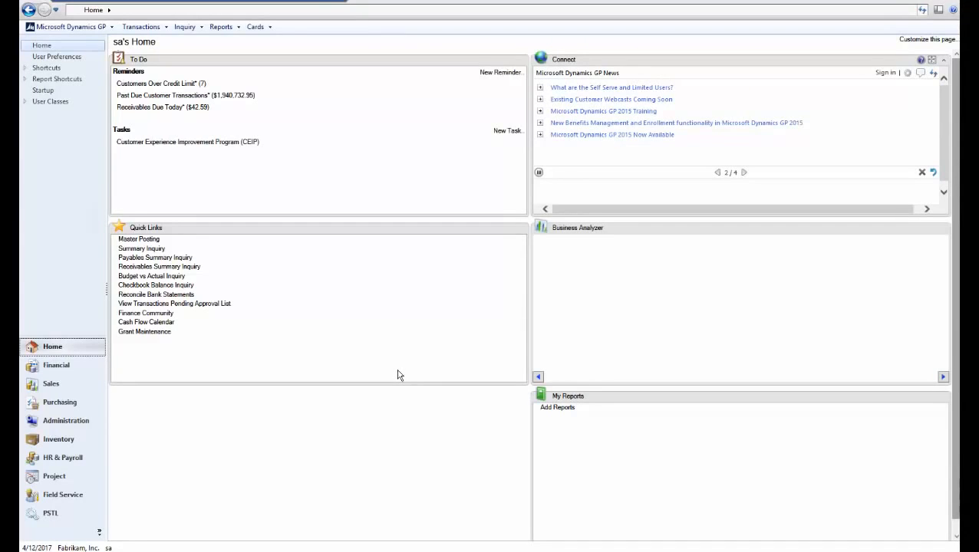
Open Workflow Maintenance from the Administration area's Workflow setup items
left_click(65, 423)
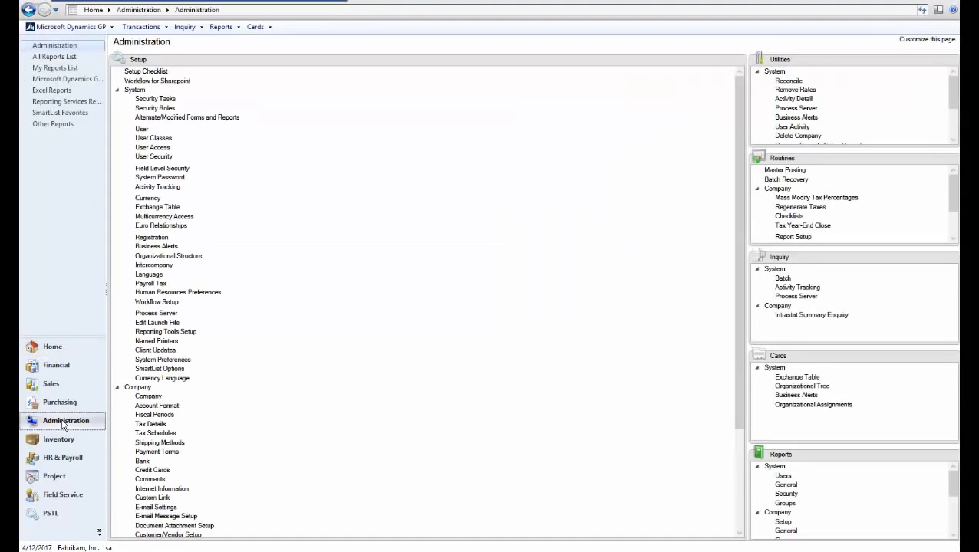
left_click(119, 91)
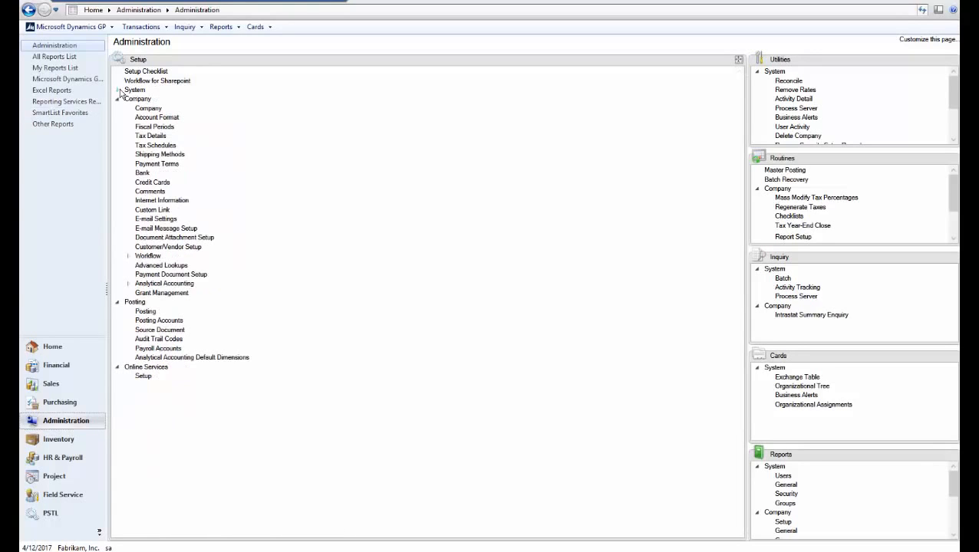
left_click(129, 257)
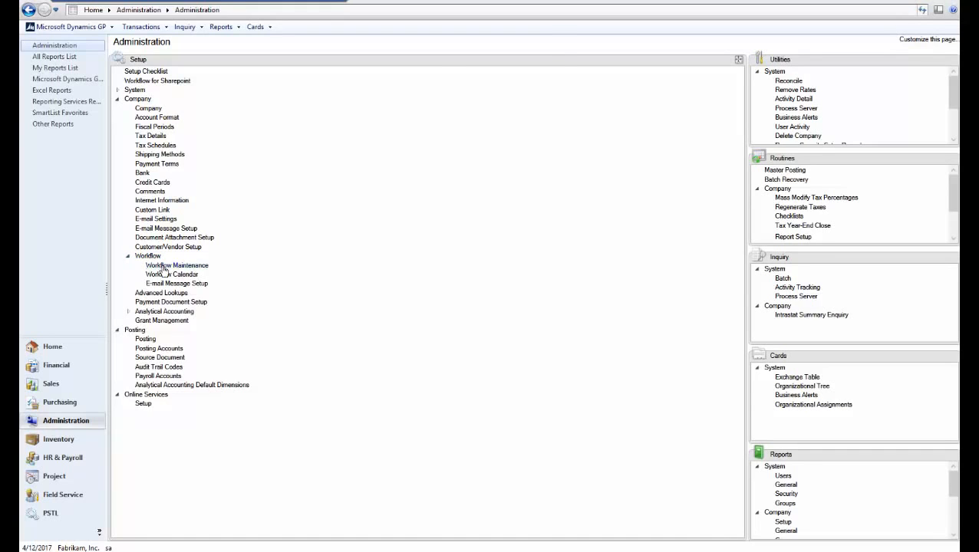
left_click(165, 265)
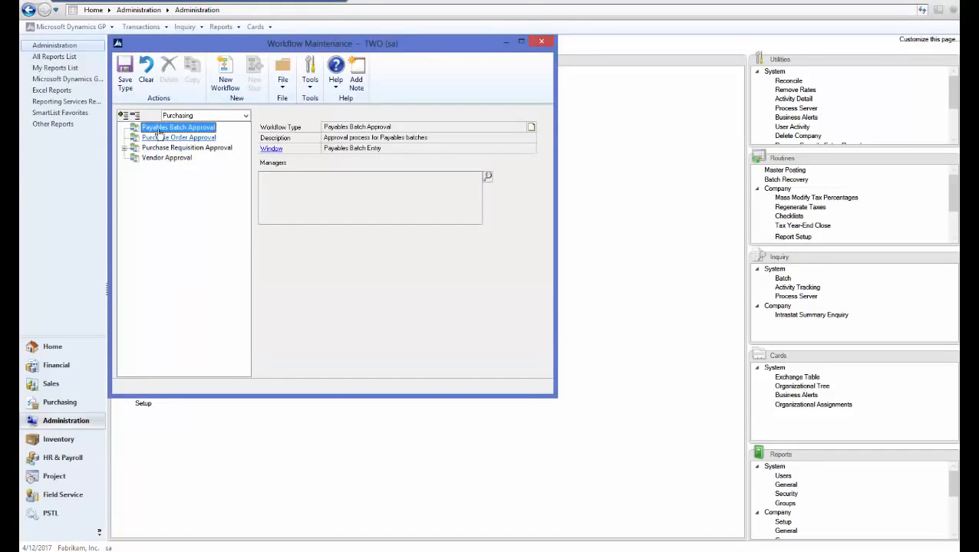
Add the administrator user as the Payables Batch Approval workflow manager
left_click(488, 178)
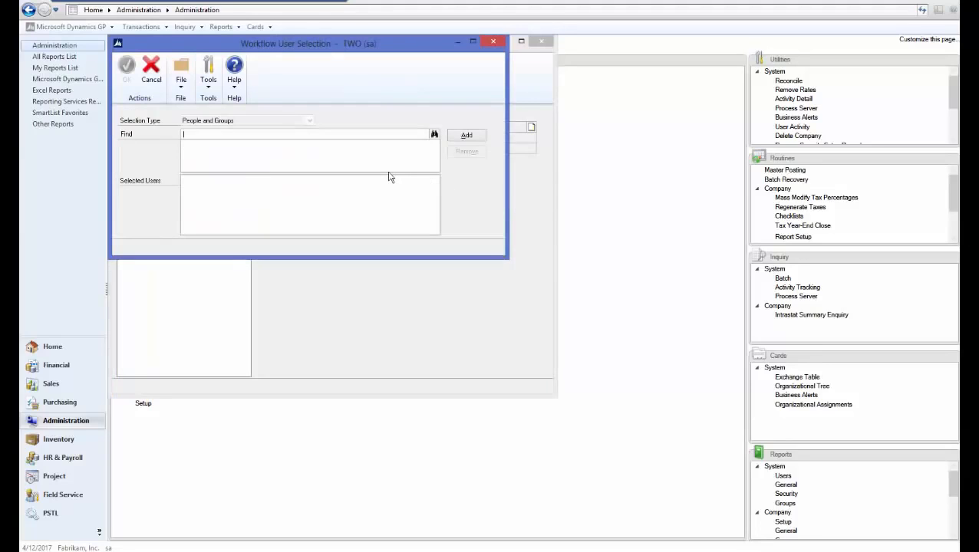
type("adm")
key("Tab")
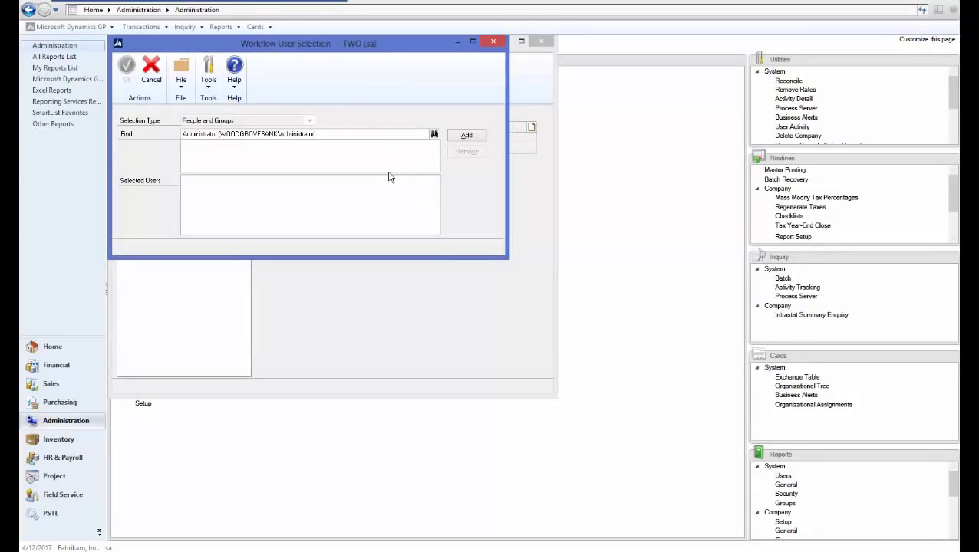
left_click(465, 136)
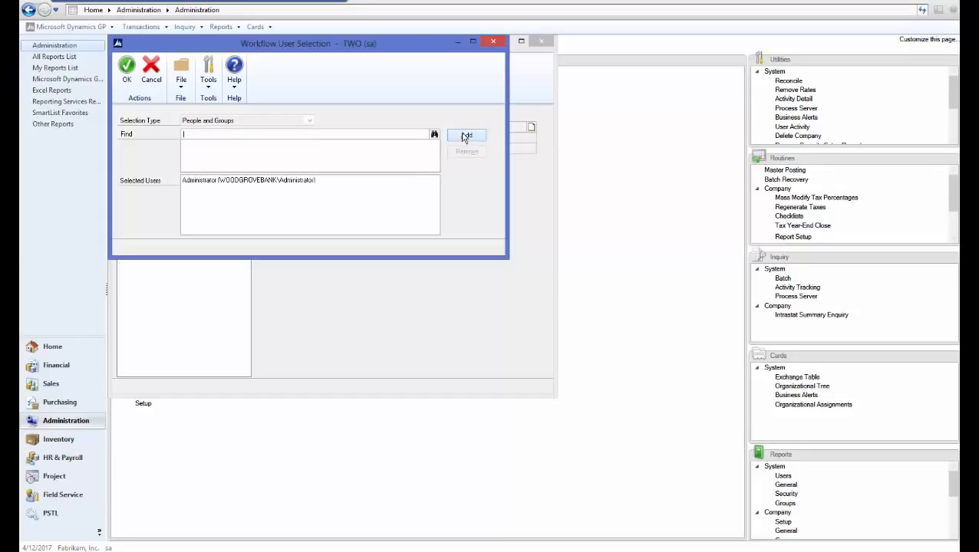
left_click(128, 77)
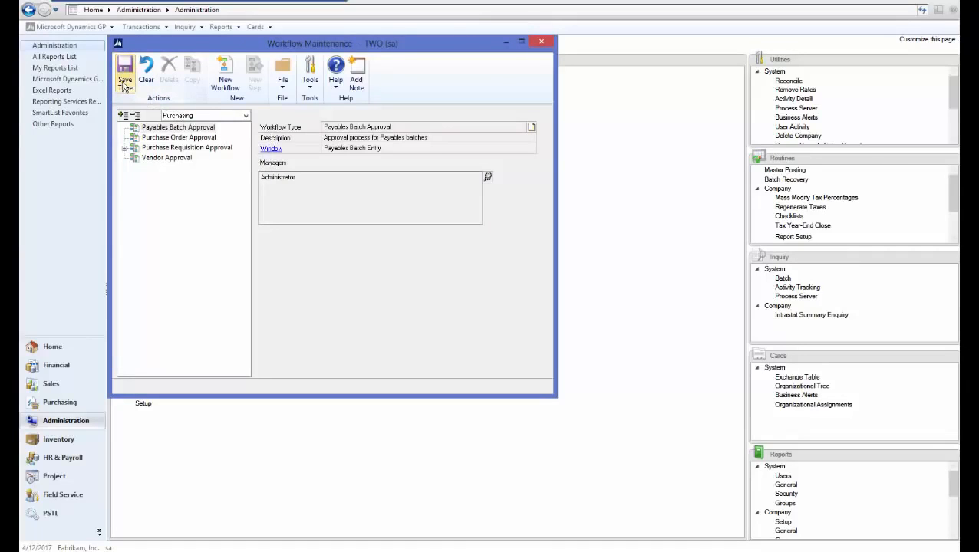
Create a new payables workflow with notifications, delegation, originator approval and a required approver
left_click(230, 75)
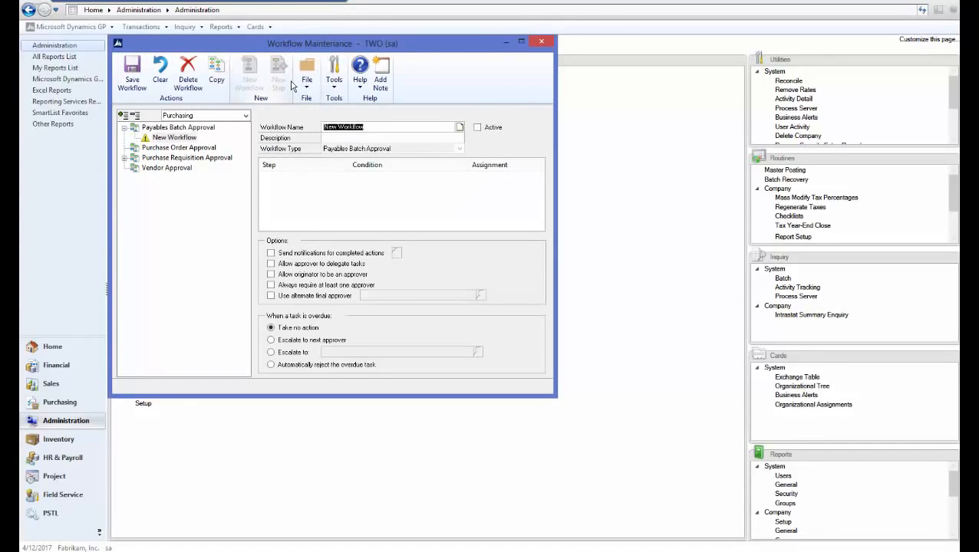
type("paya")
type("bles batch approval")
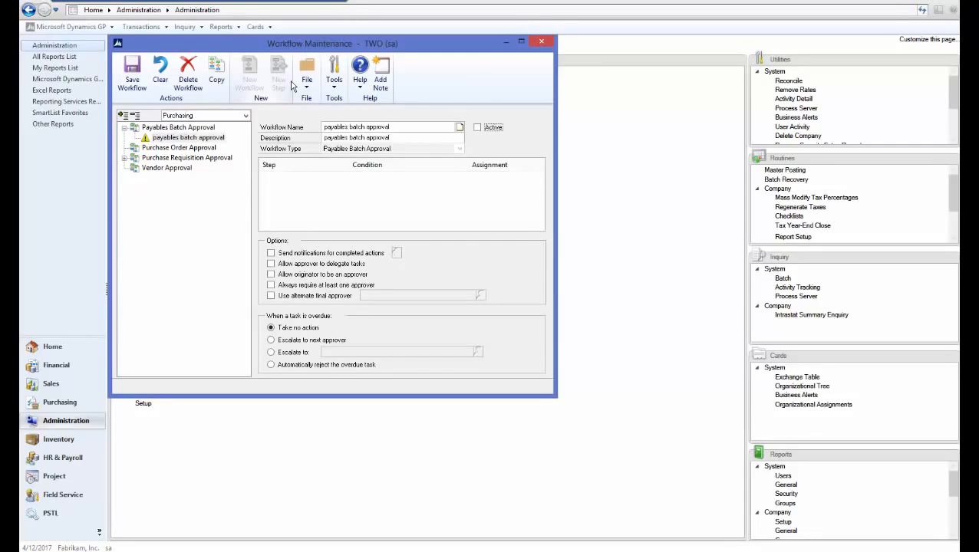
left_click(271, 253)
left_click(271, 264)
left_click(271, 275)
left_click(271, 286)
E-mail the originator on every workflow action, from submit to final approve, and save the workflow
left_click(396, 254)
left_click(128, 129)
left_click(129, 140)
left_click(129, 151)
left_click(128, 161)
left_click(128, 172)
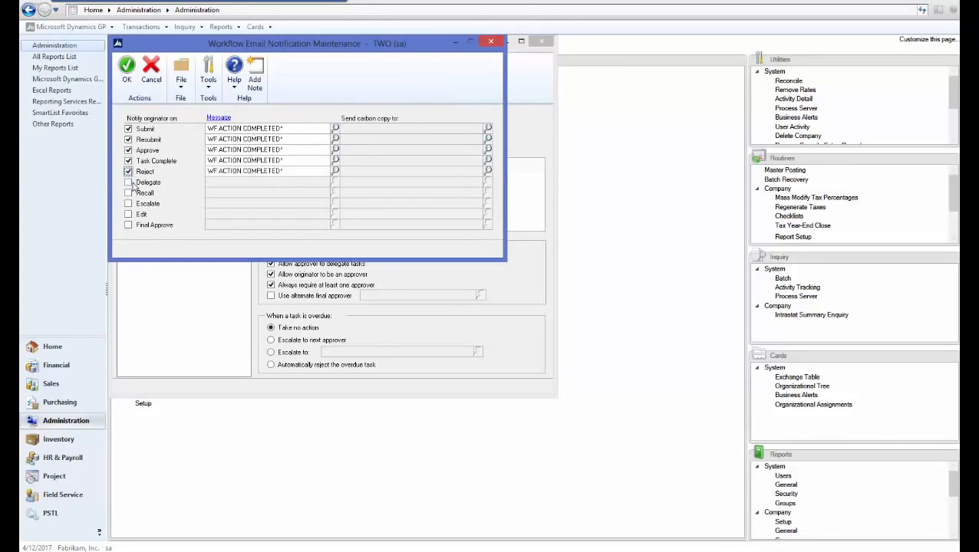
left_click(128, 182)
left_click(128, 194)
left_click(128, 204)
left_click(128, 215)
left_click(128, 226)
left_click(127, 68)
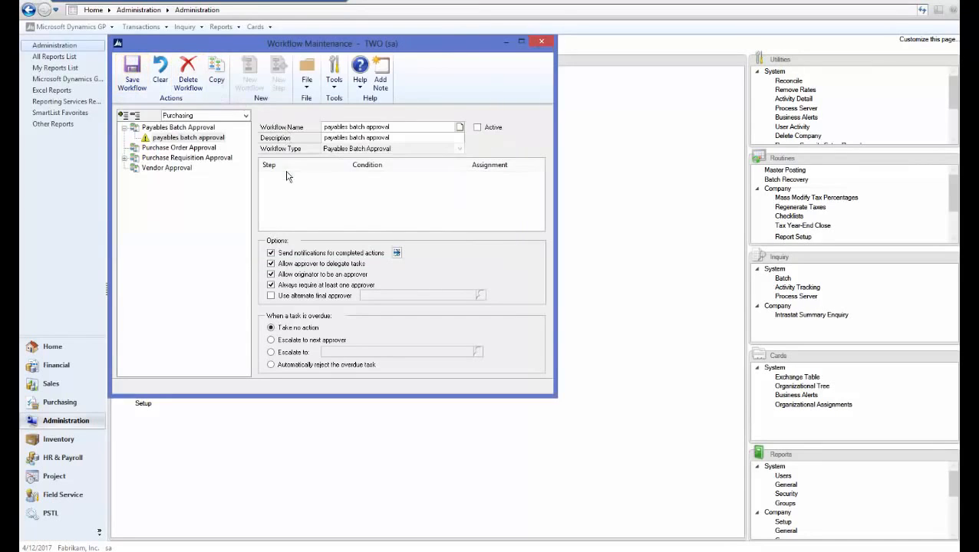
left_click(134, 81)
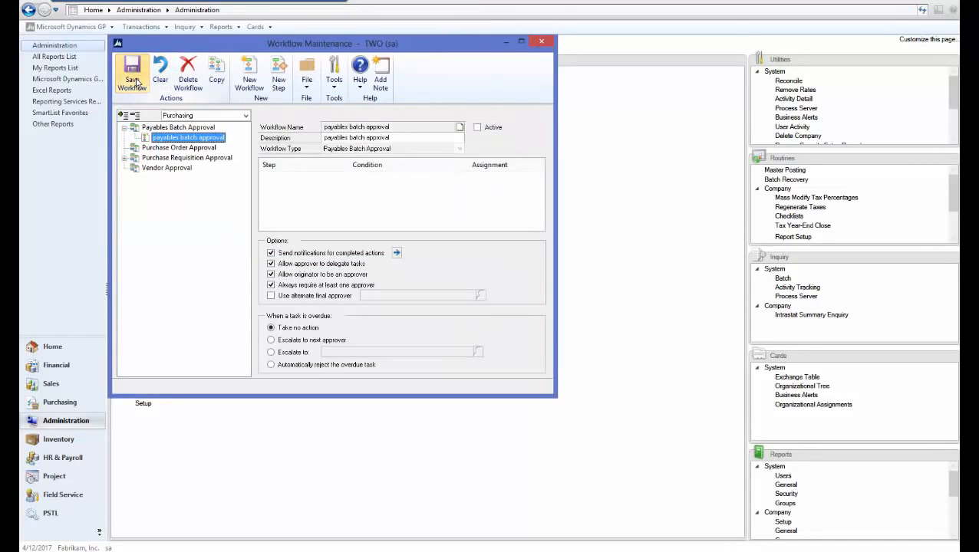
Add a workflow step named 'Payables Batch' that runs only when a condition is met
left_click(281, 85)
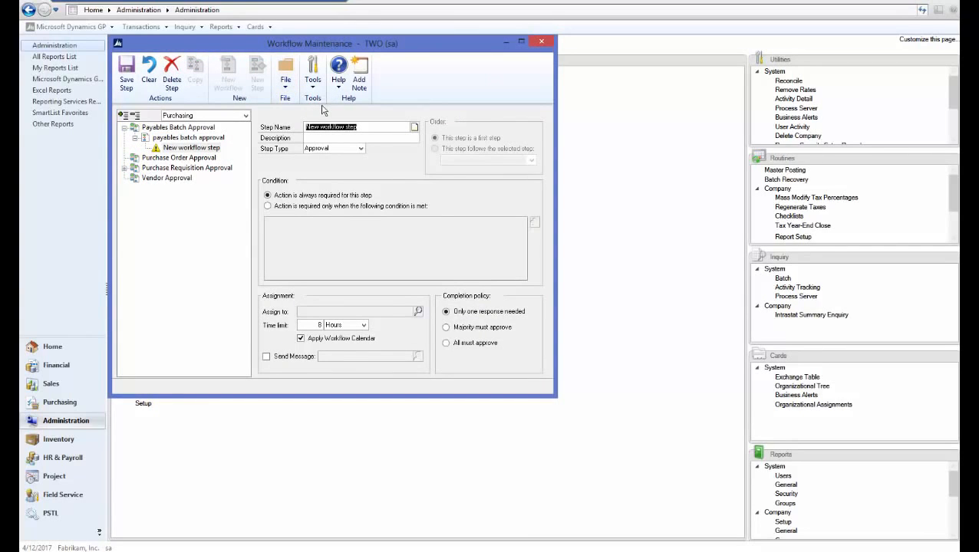
type("Payables Batch")
key("Tab")
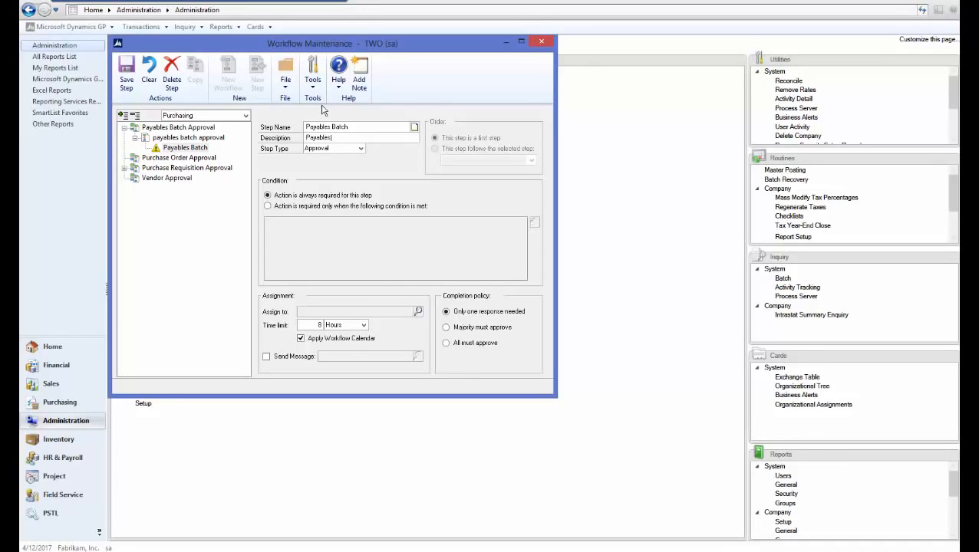
key("Tab")
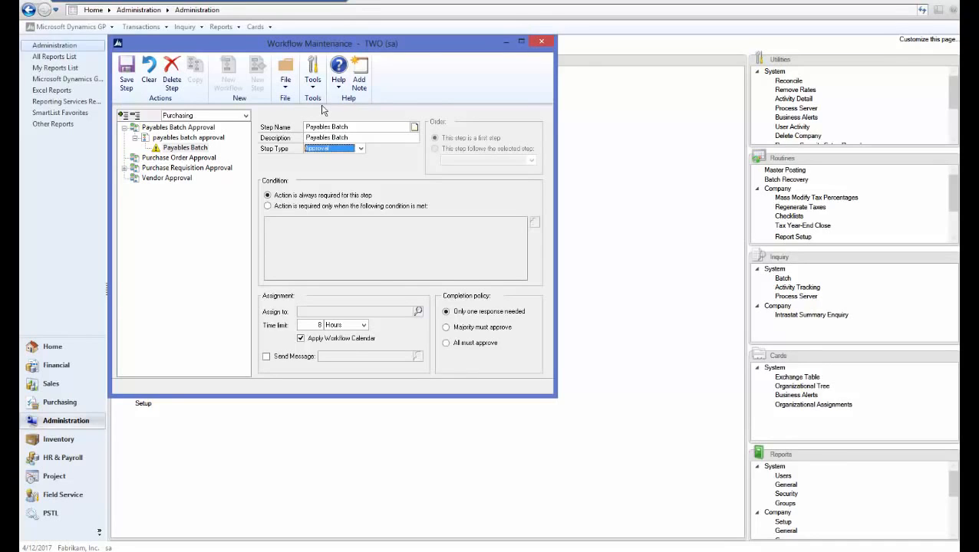
left_click(286, 208)
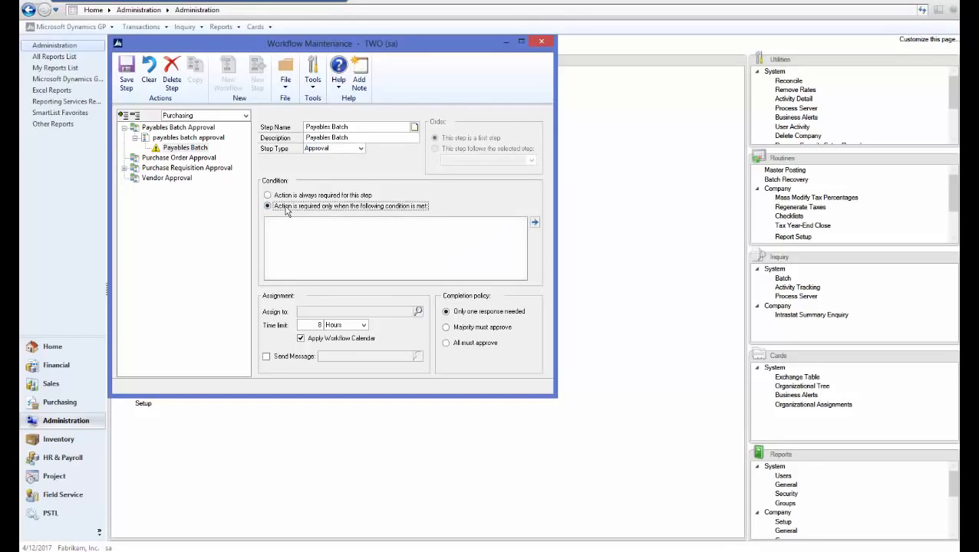
Set the step condition to Batch Header Batch ID contains 'TEST'
left_click(535, 223)
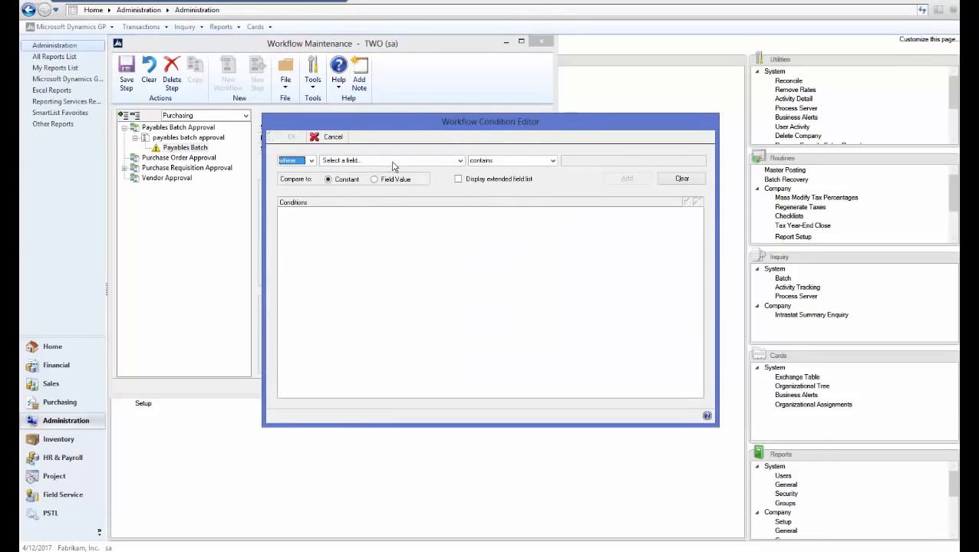
left_click(391, 162)
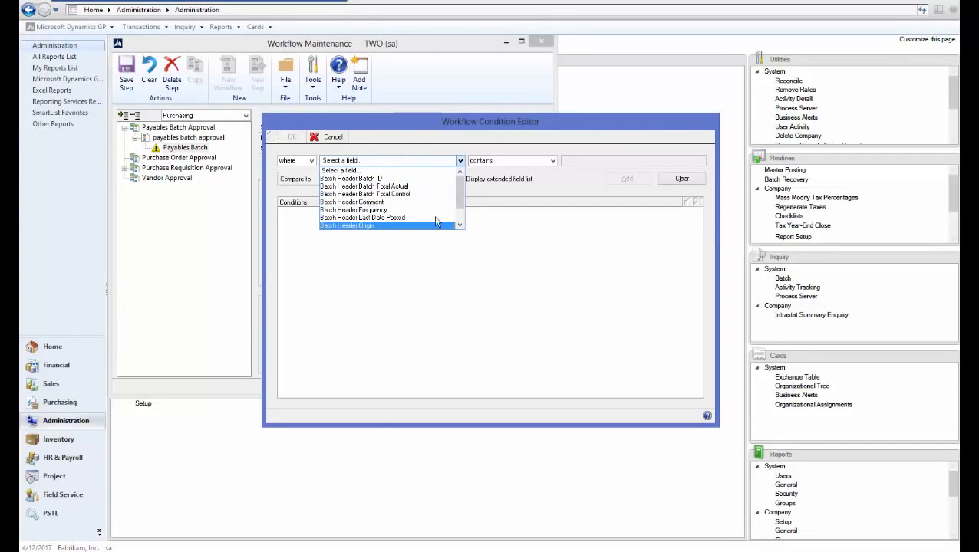
left_click(418, 181)
left_click(569, 160)
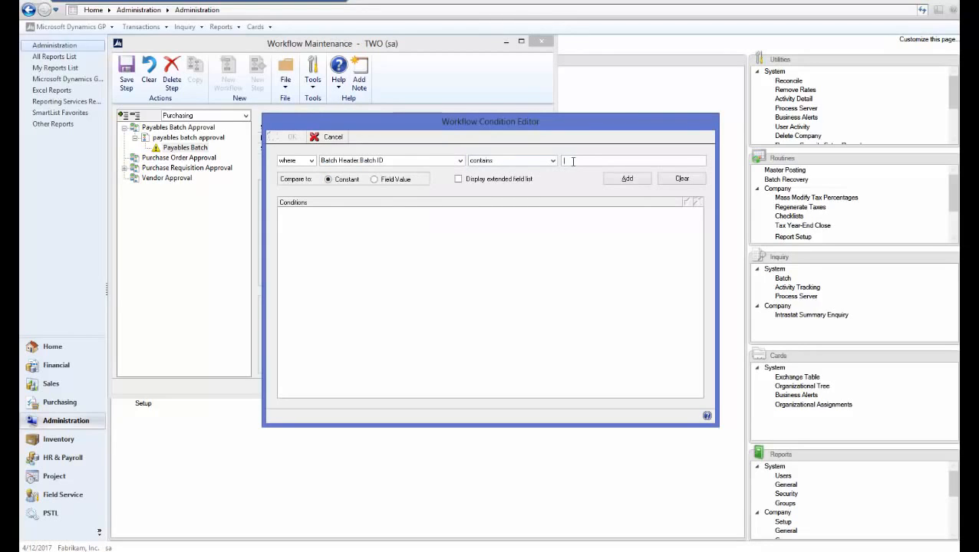
type("TEST")
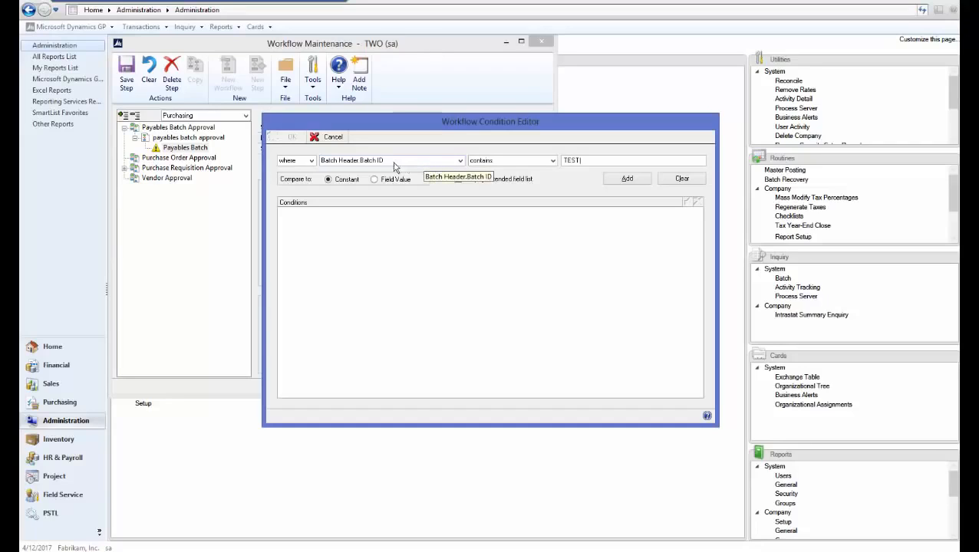
left_click(623, 180)
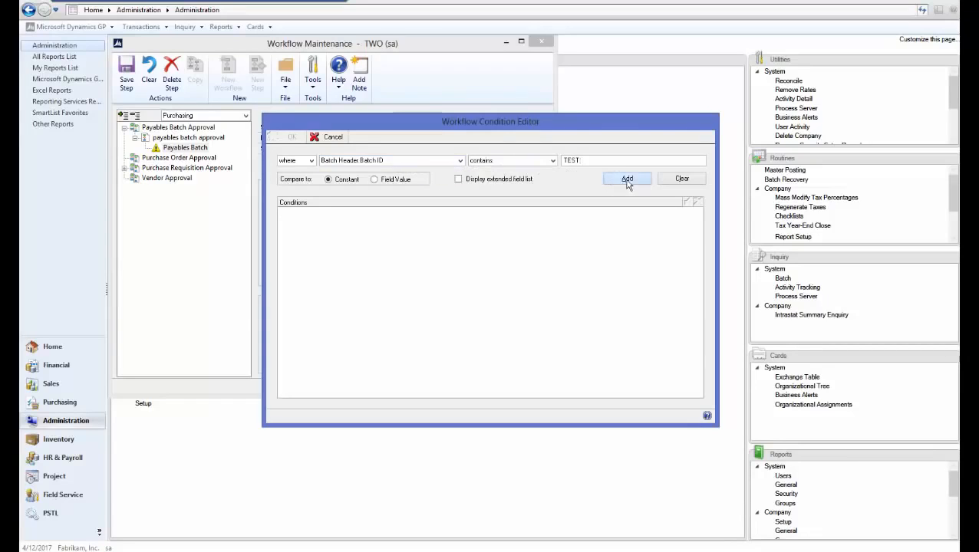
left_click(291, 138)
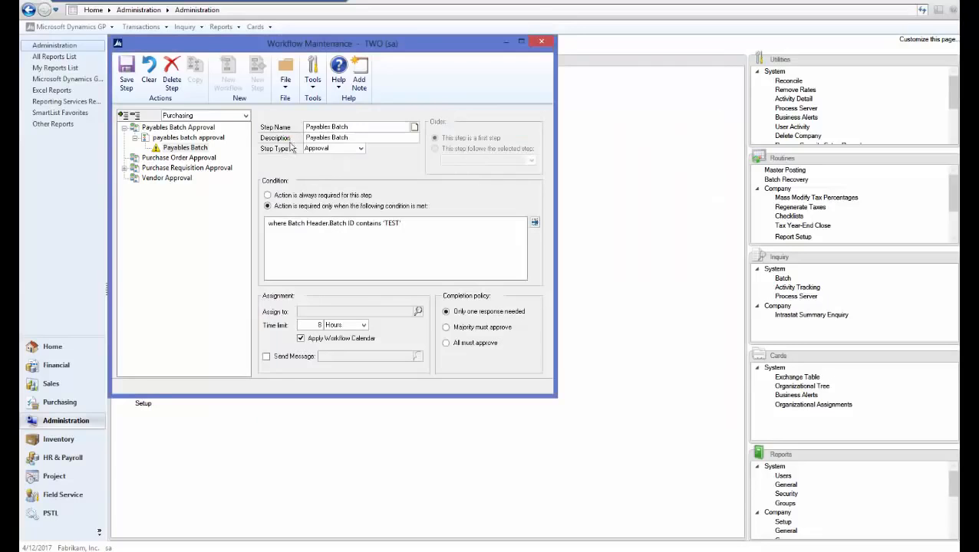
Assign the approving user to the step with a notification message and save the step
left_click(419, 312)
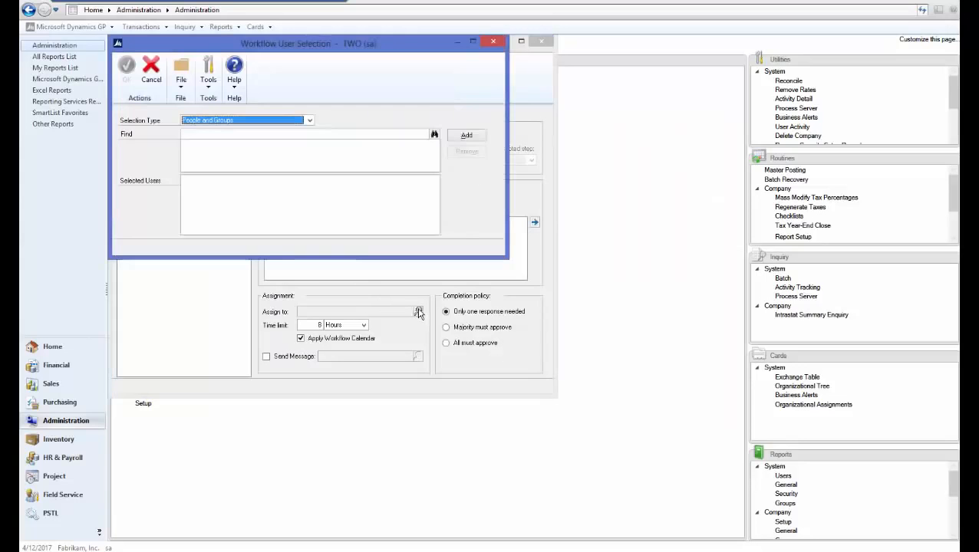
left_click(272, 134)
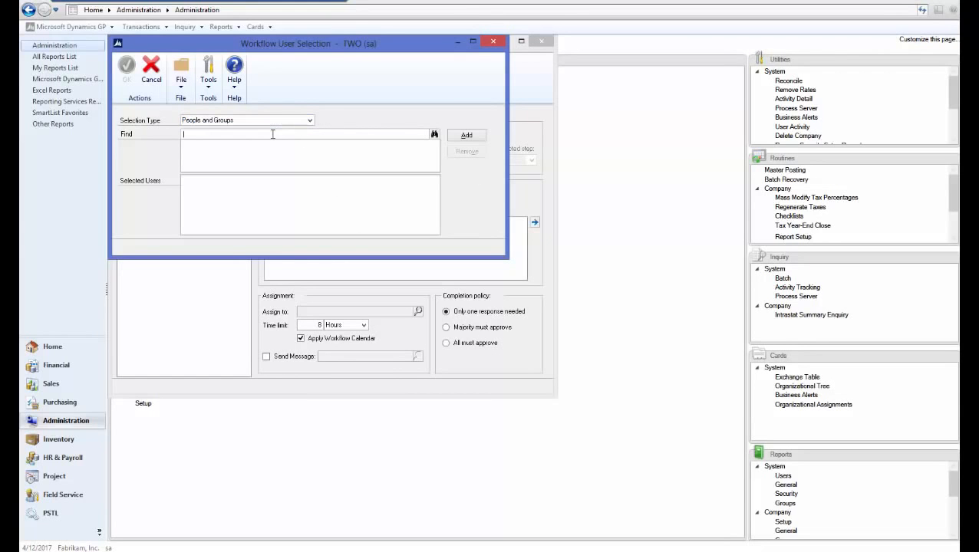
key("Tab")
left_click(463, 136)
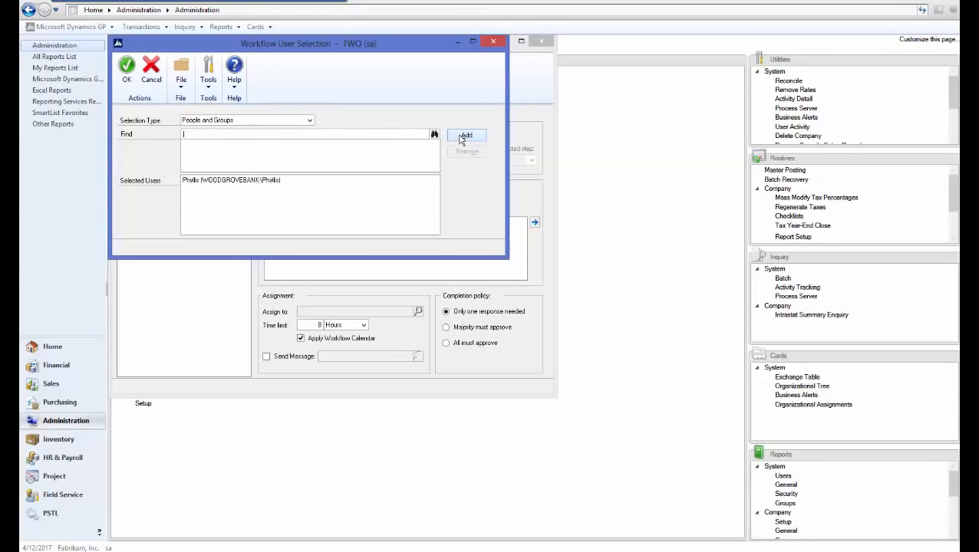
left_click(127, 73)
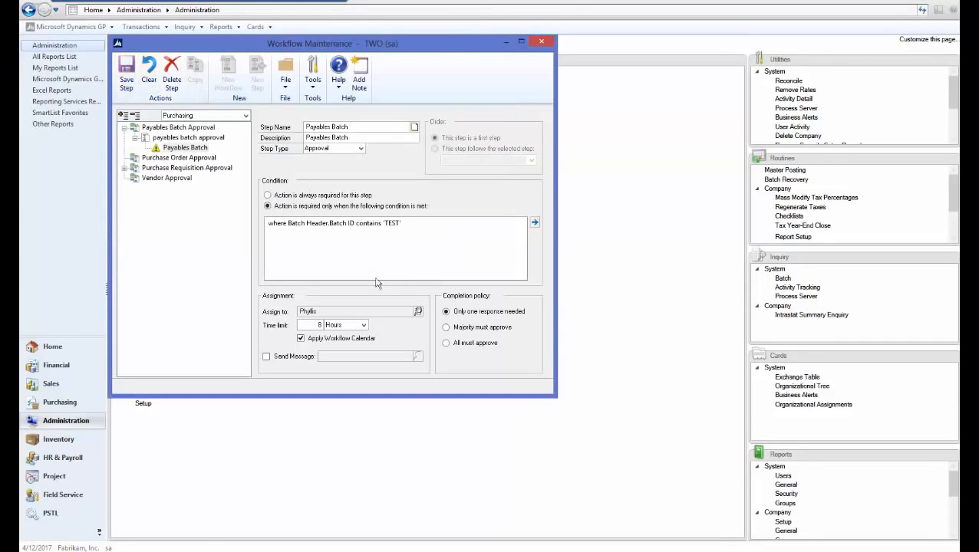
left_click(265, 357)
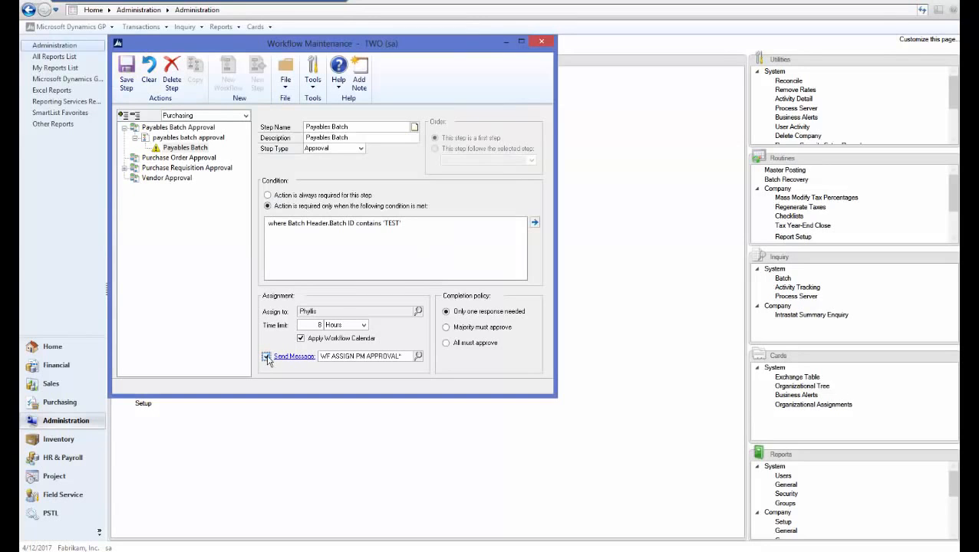
left_click(127, 86)
Mark the payables batch approval workflow Active, save it, and close Workflow Maintenance
left_click(188, 138)
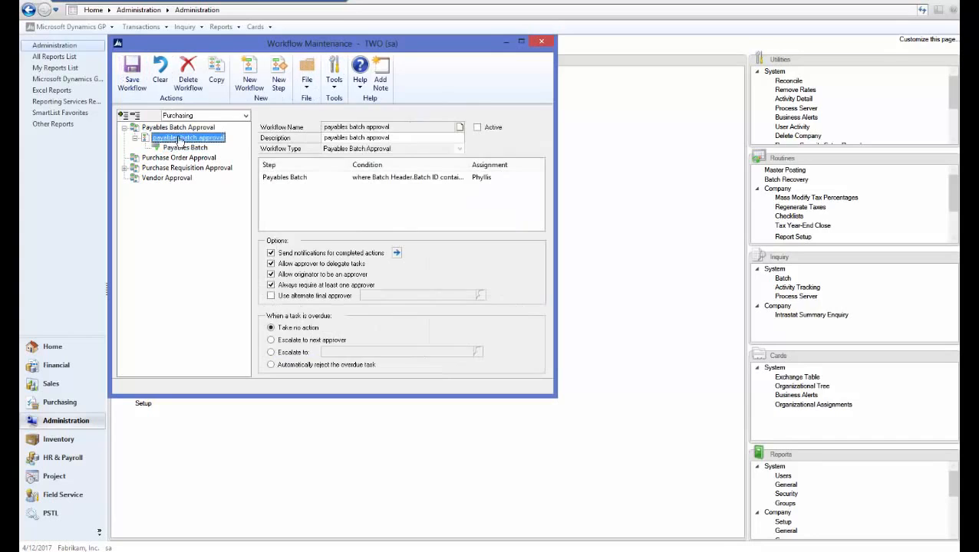
left_click(477, 127)
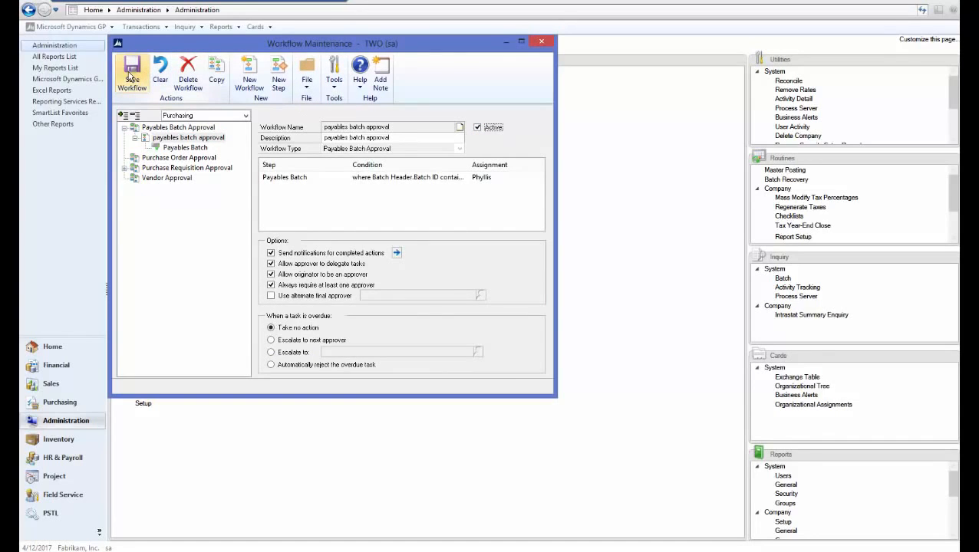
left_click(131, 77)
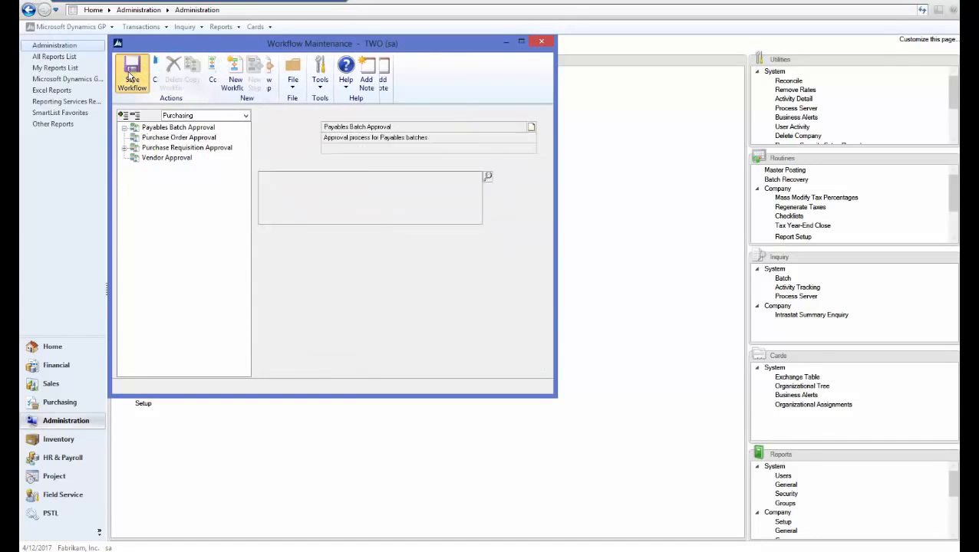
left_click(543, 44)
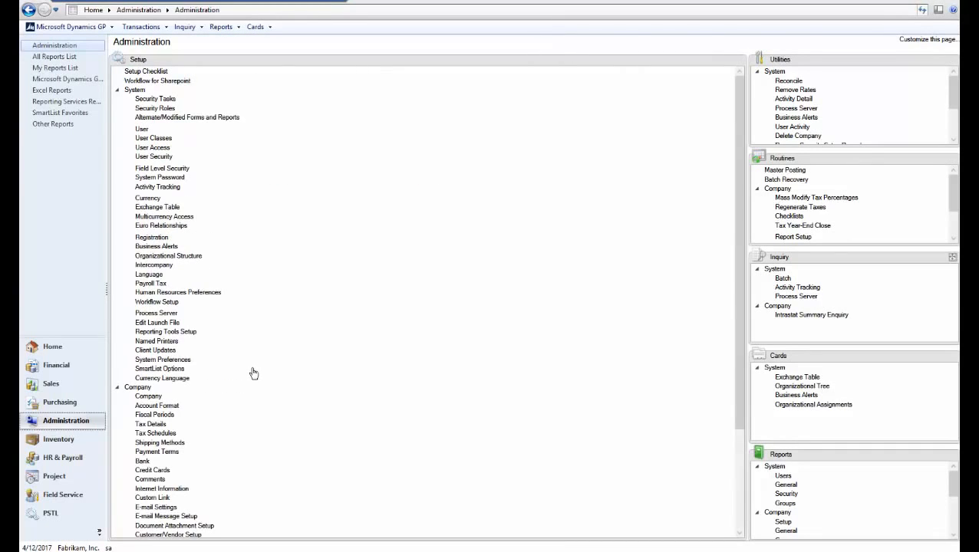
Create payables batch TEST with origin Payables Trx Entry
left_click(86, 406)
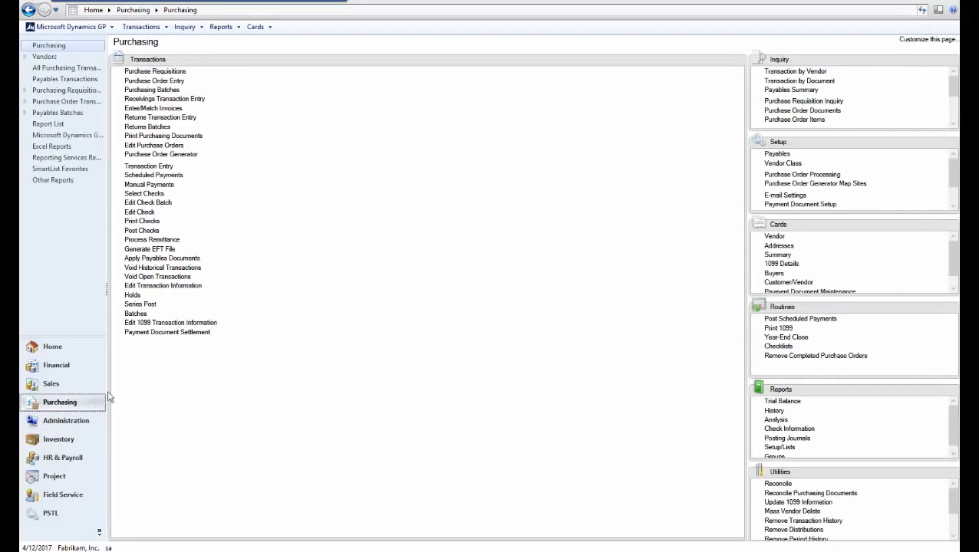
left_click(134, 315)
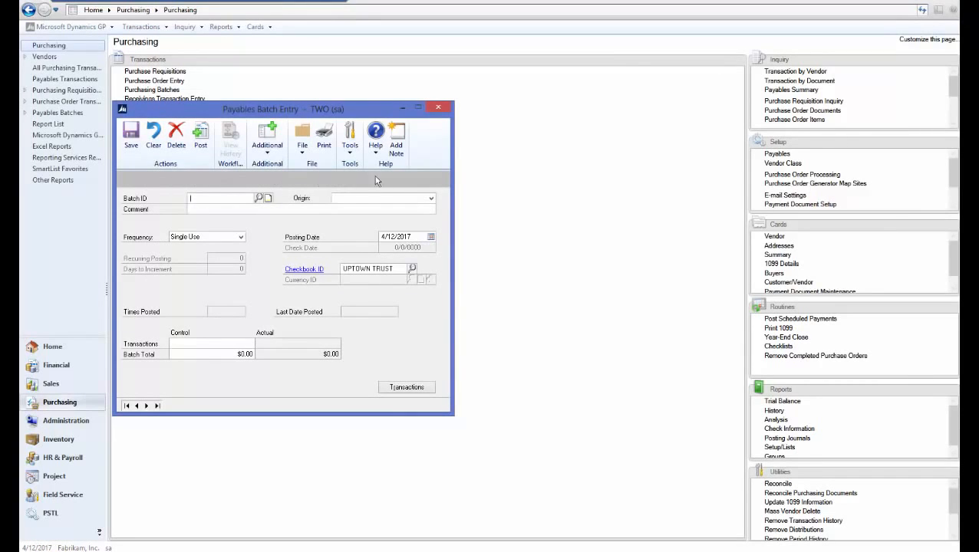
type("TEST")
key("Tab")
left_click(353, 201)
left_click(340, 204)
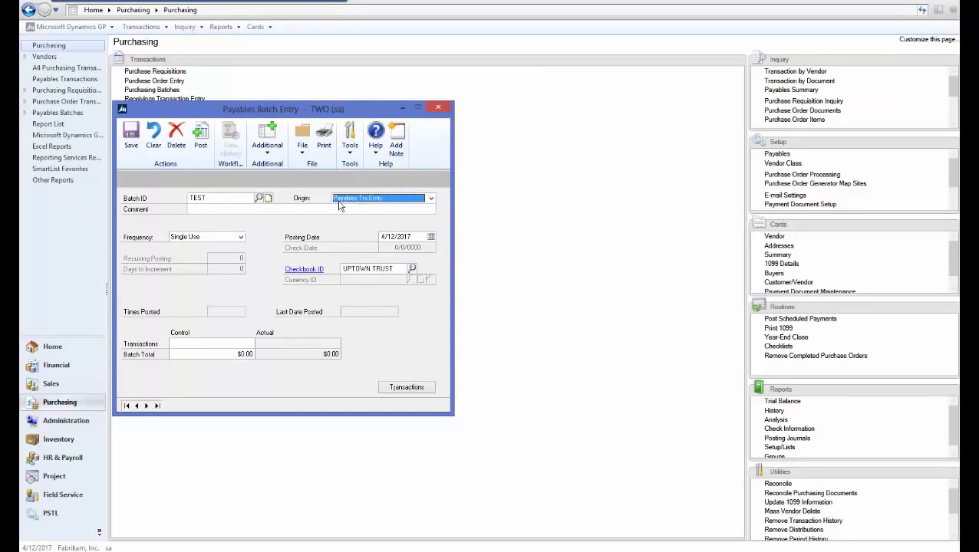
left_click(337, 208)
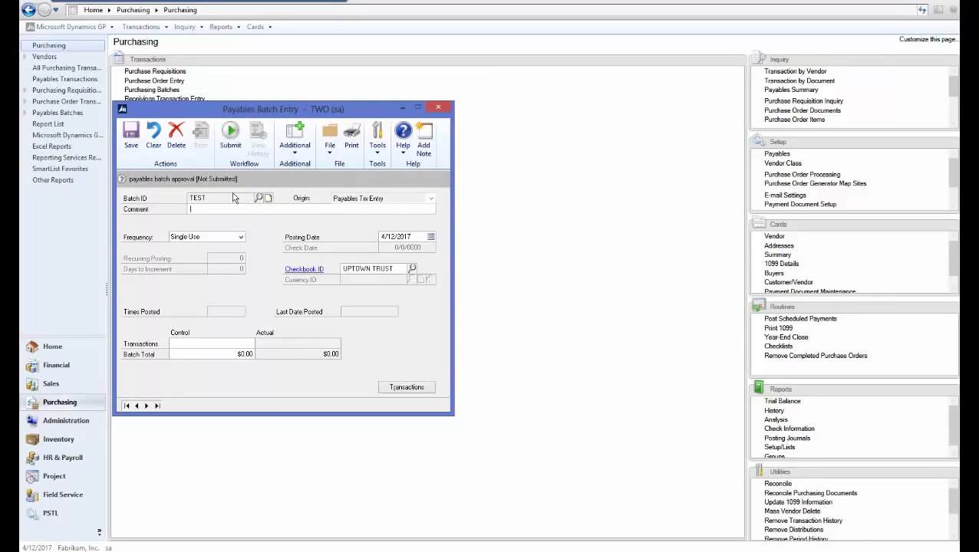
Save a $10.00 invoice TEST123 for A Travel Company, description 'TEST', in the batch
left_click(408, 388)
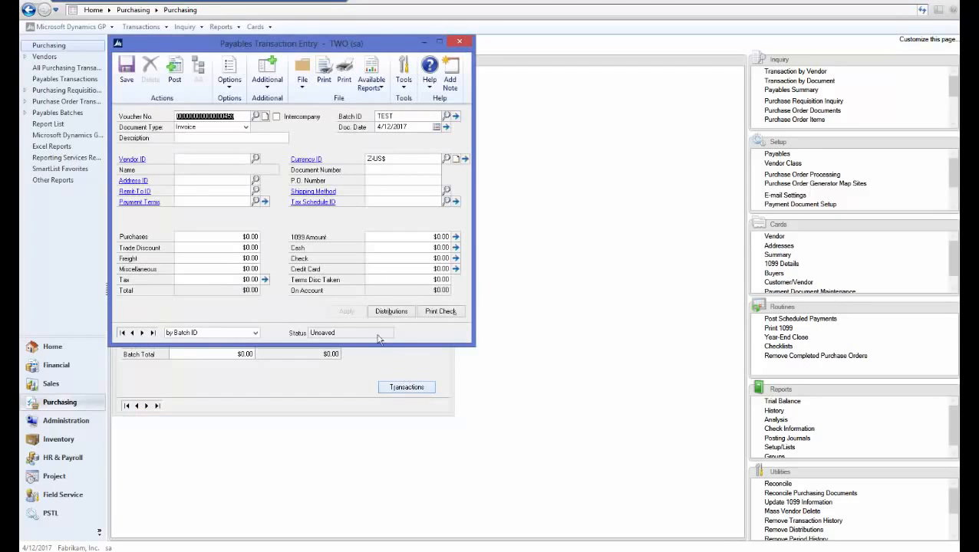
left_click(213, 138)
type("TEST")
left_click(256, 158)
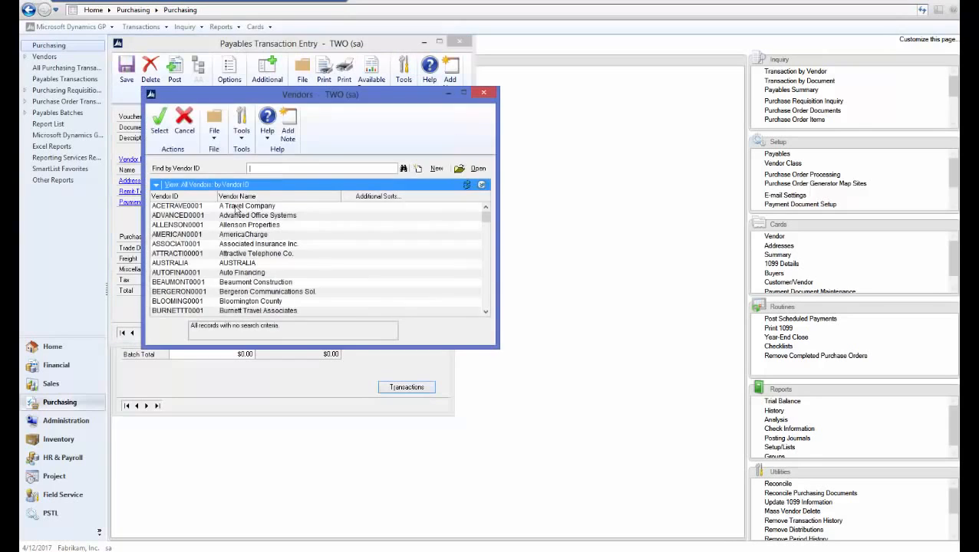
double_click(253, 207)
key("Tab")
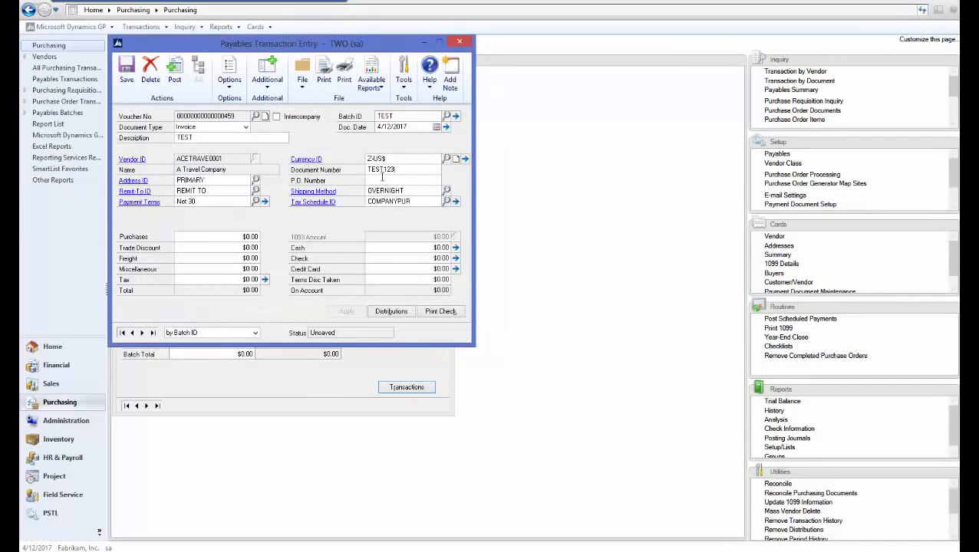
key("Tab")
left_click(234, 232)
type("10")
key("Tab")
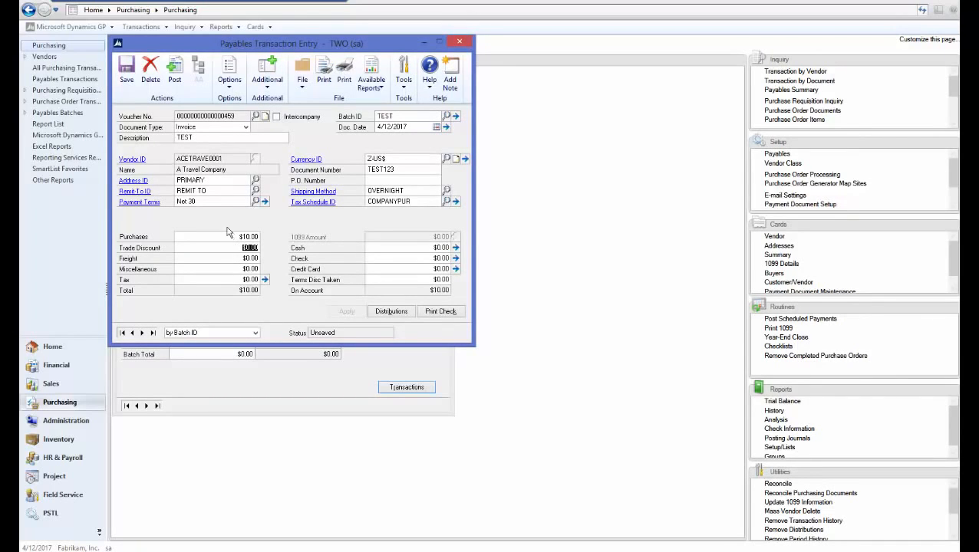
left_click(127, 69)
left_click(461, 41)
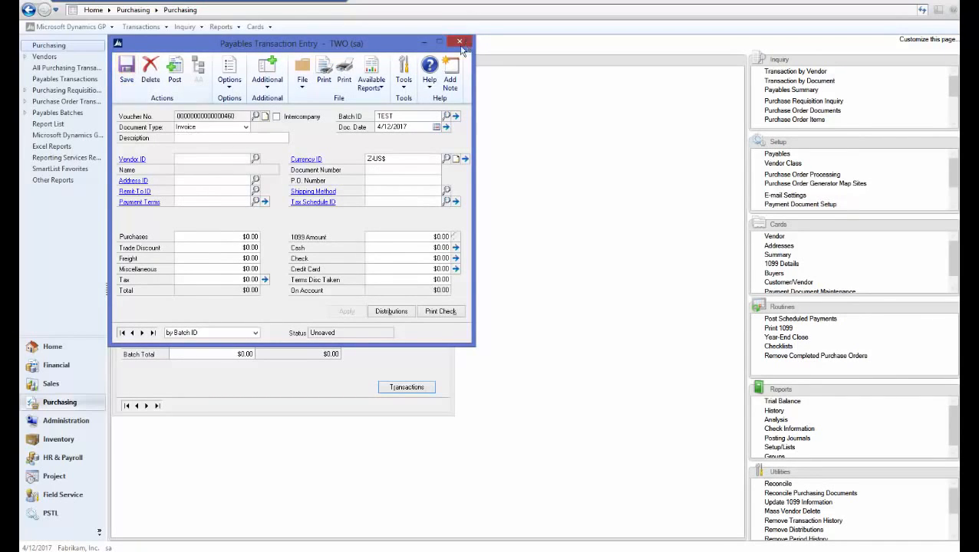
Reload batch TEST with origin Payables Trx Entry, submit it for workflow approval, and close the window
type("TEST")
key("Tab")
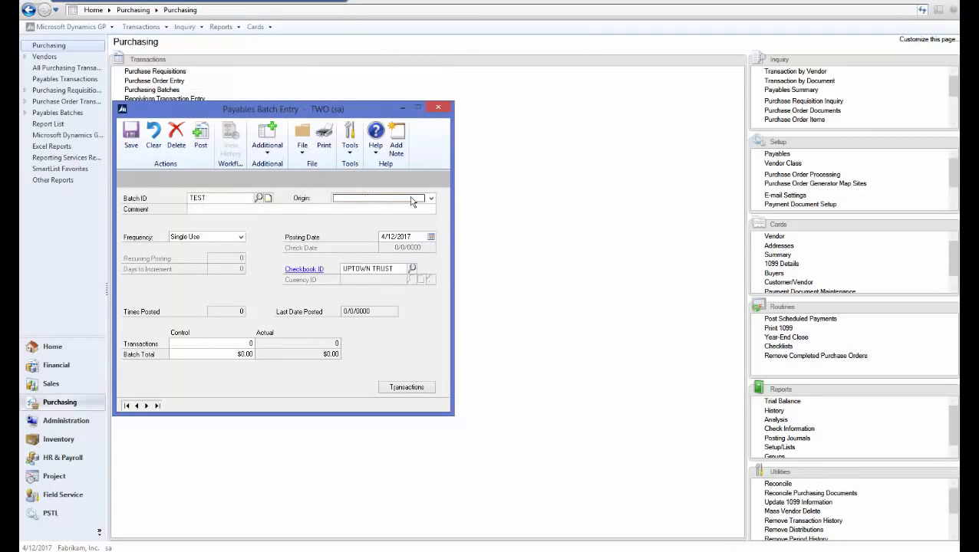
left_click(407, 200)
left_click(396, 208)
key("Tab")
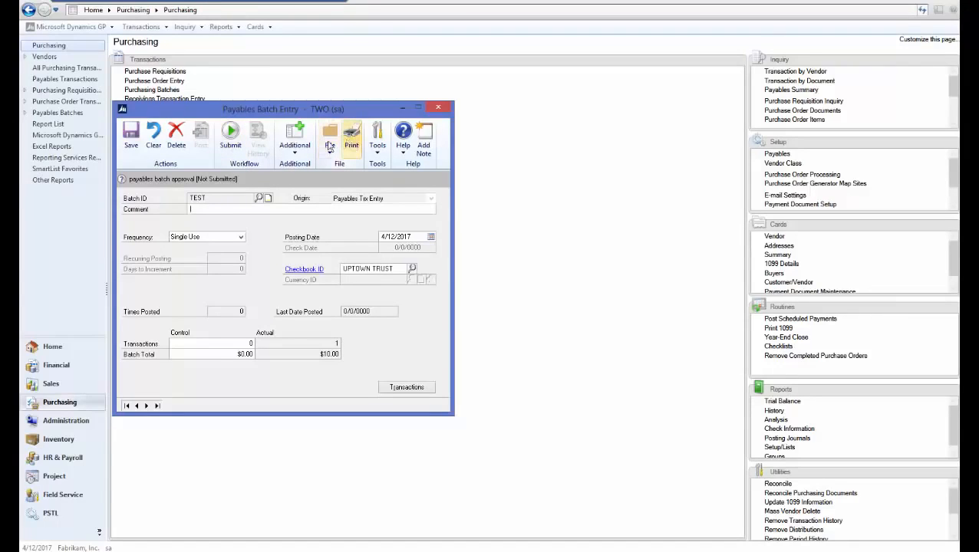
left_click(232, 141)
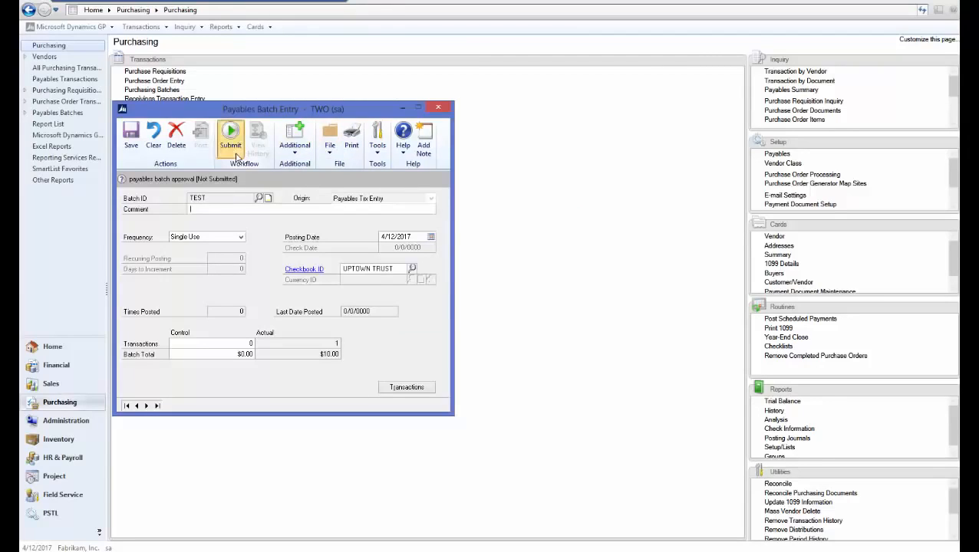
left_click(493, 316)
left_click(437, 109)
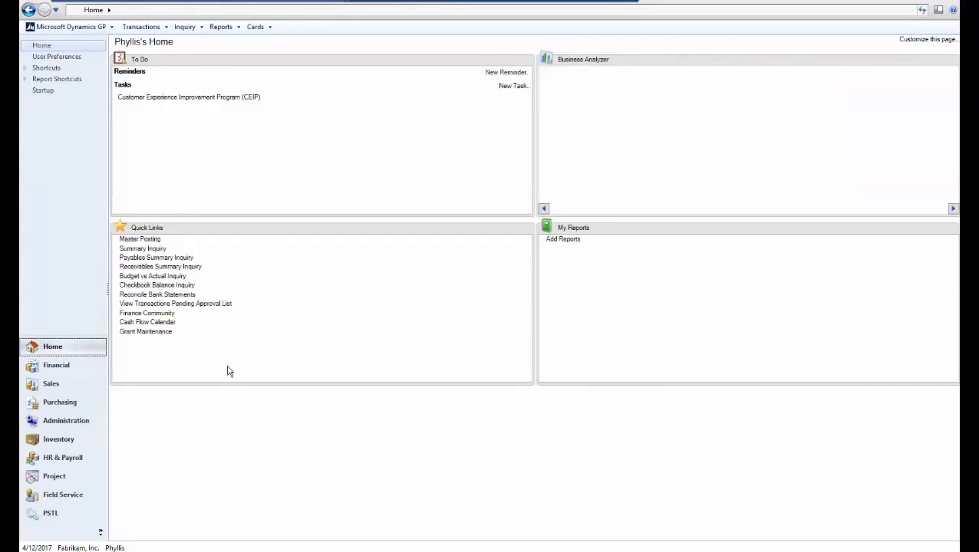
Select batch TEST in the Payables Batches Pending Approval list
left_click(60, 403)
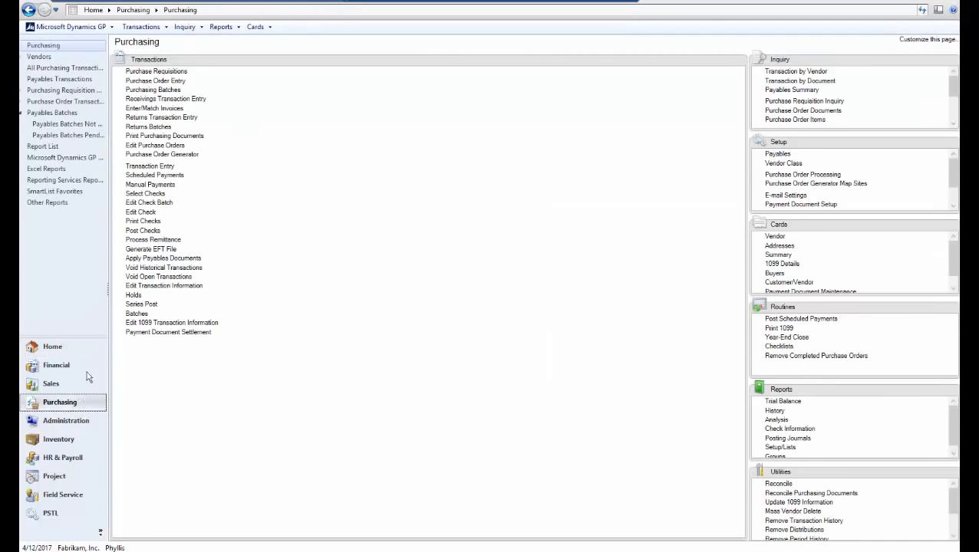
left_click(80, 137)
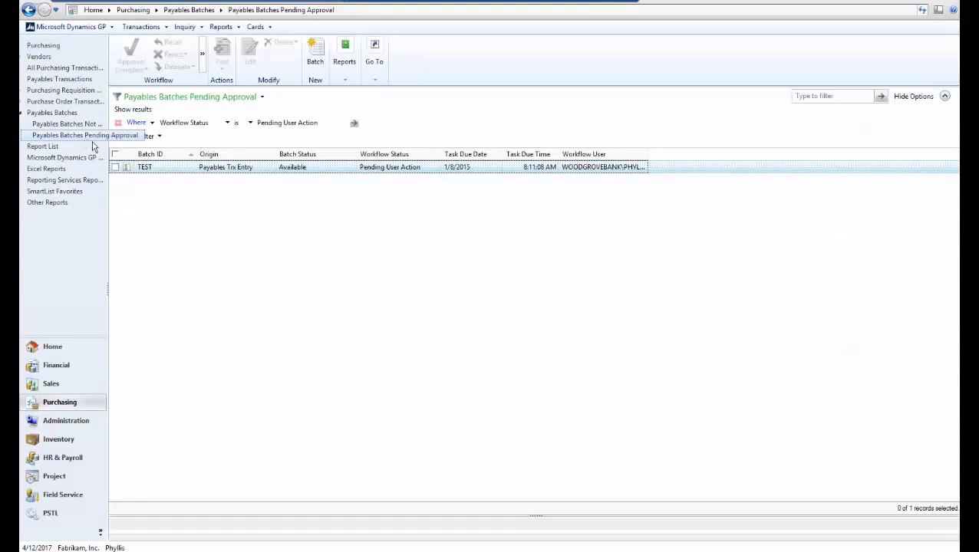
left_click(115, 167)
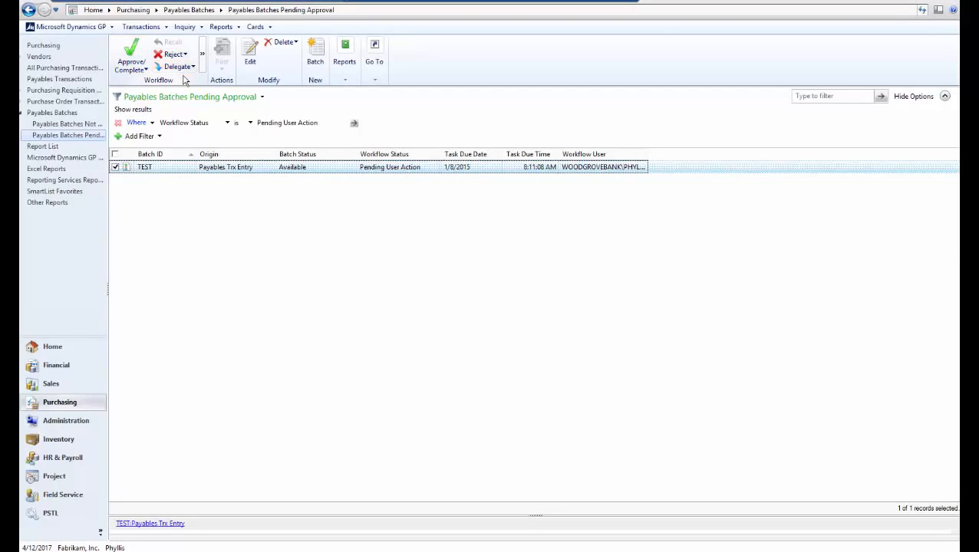
Load batch TEST in Payables Batch Entry and show its workflow actions
left_click(49, 46)
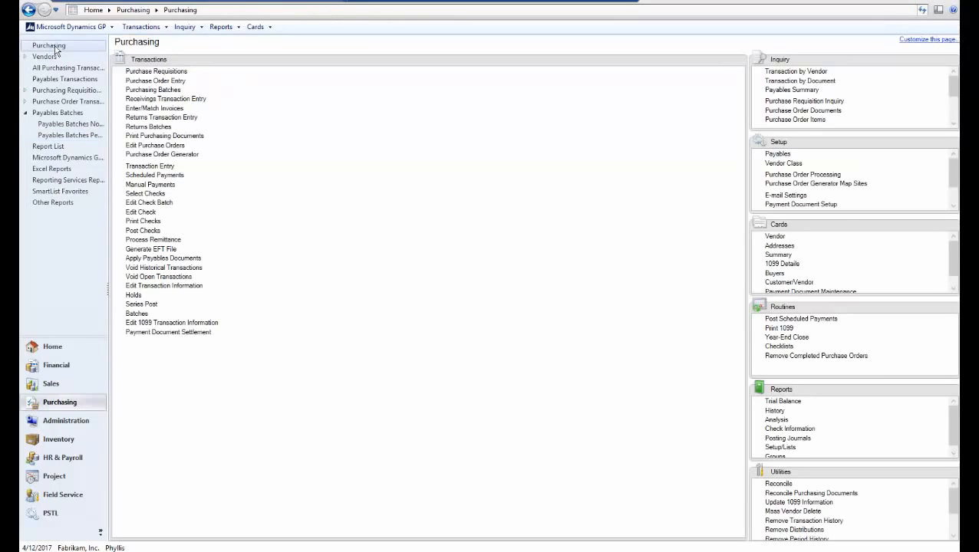
left_click(137, 314)
left_click(259, 200)
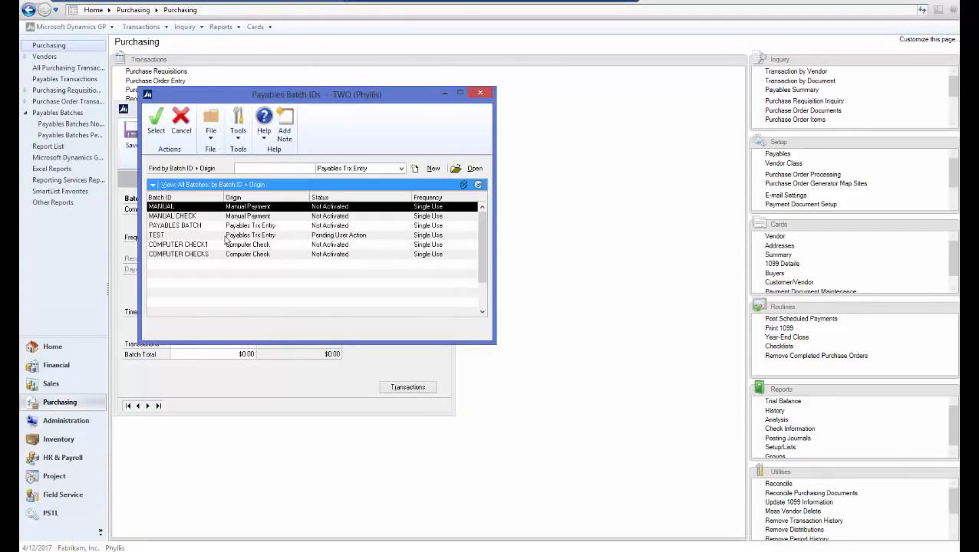
double_click(178, 234)
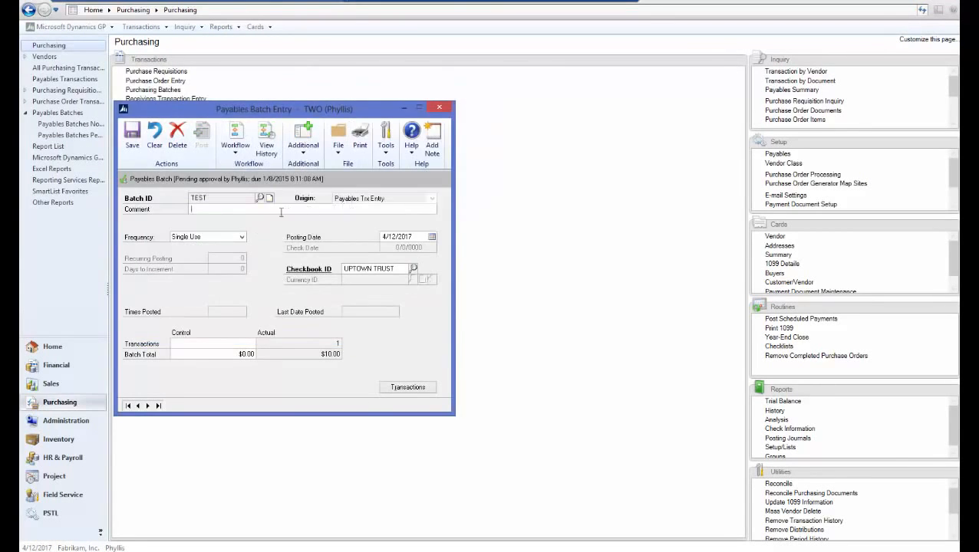
left_click(238, 151)
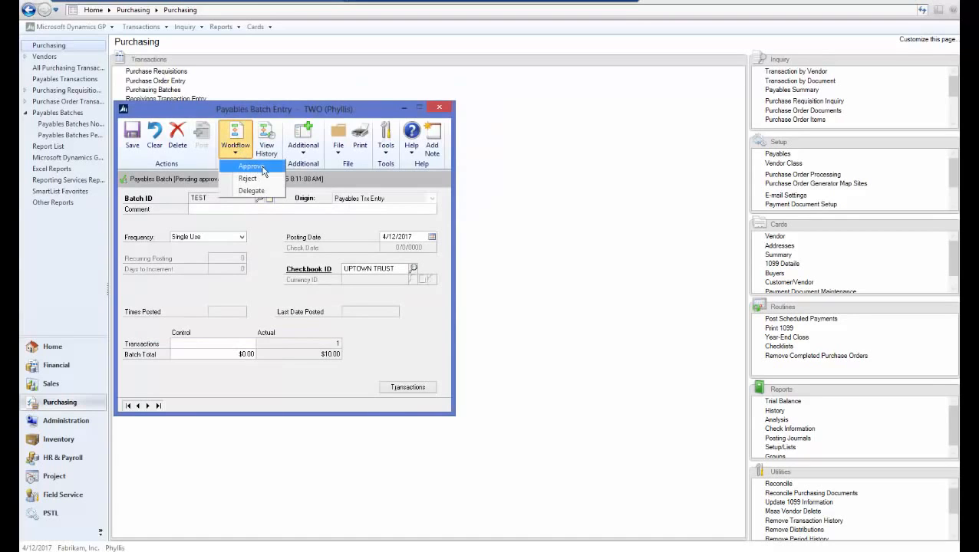
Approve payables batch TEST and close the Payables Batch Entry window
left_click(250, 167)
left_click(515, 322)
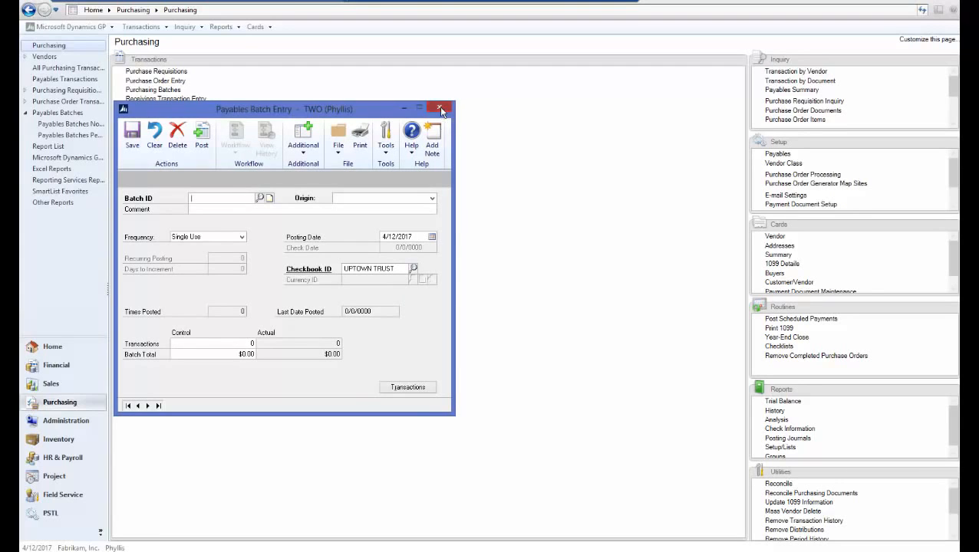
left_click(440, 109)
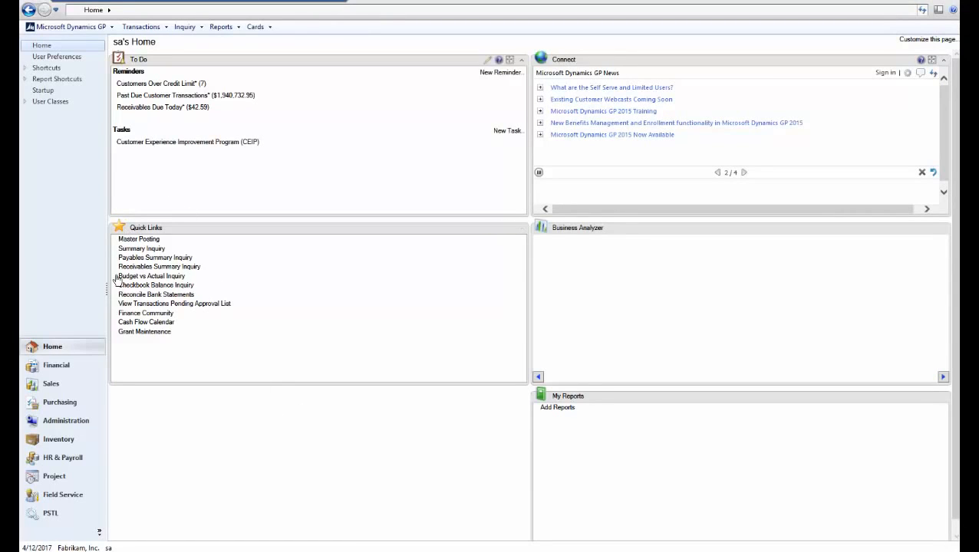
Open Workflow Maintenance on the Vendor Approval workflow type
left_click(64, 420)
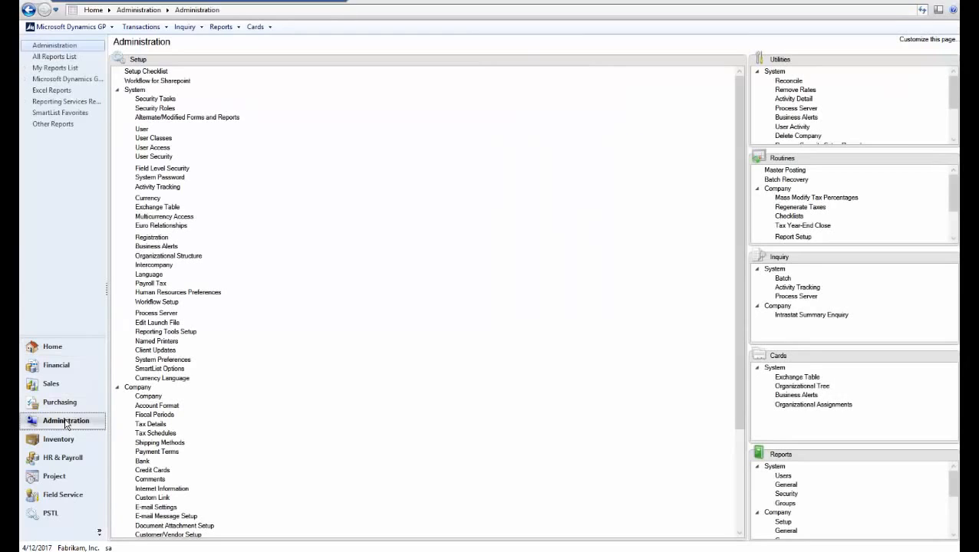
left_click(118, 90)
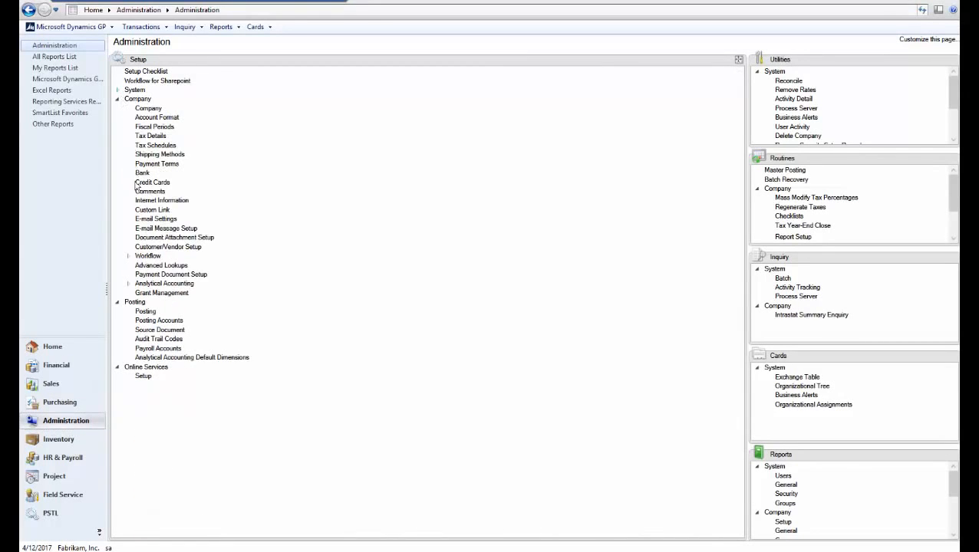
left_click(139, 256)
left_click(166, 267)
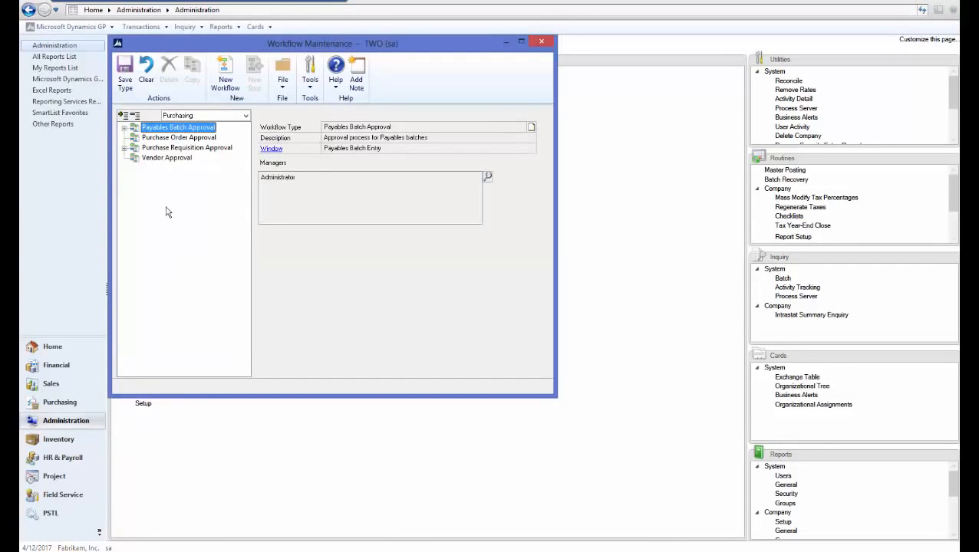
left_click(164, 158)
Add the administrator user as the Vendor Approval workflow manager
left_click(488, 176)
type("a")
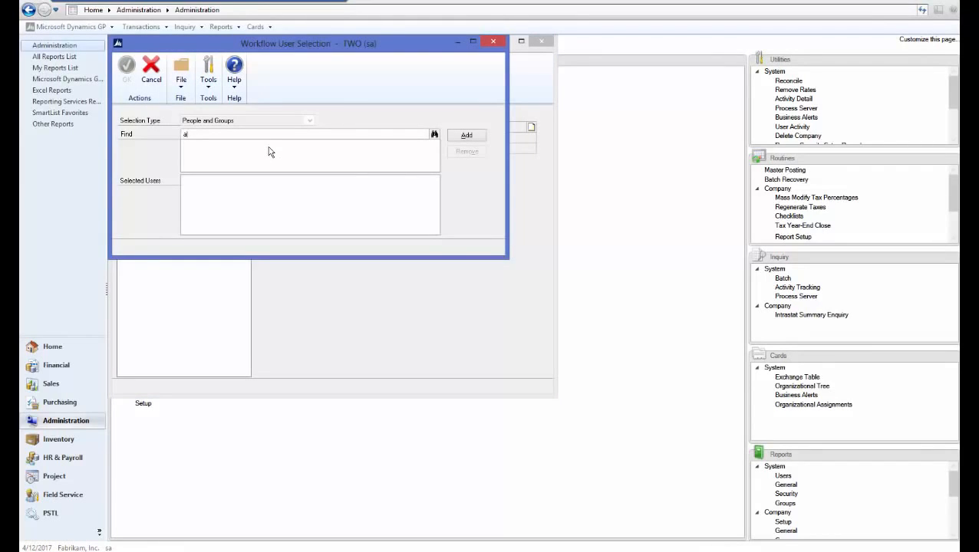
type("dmin")
key("Tab")
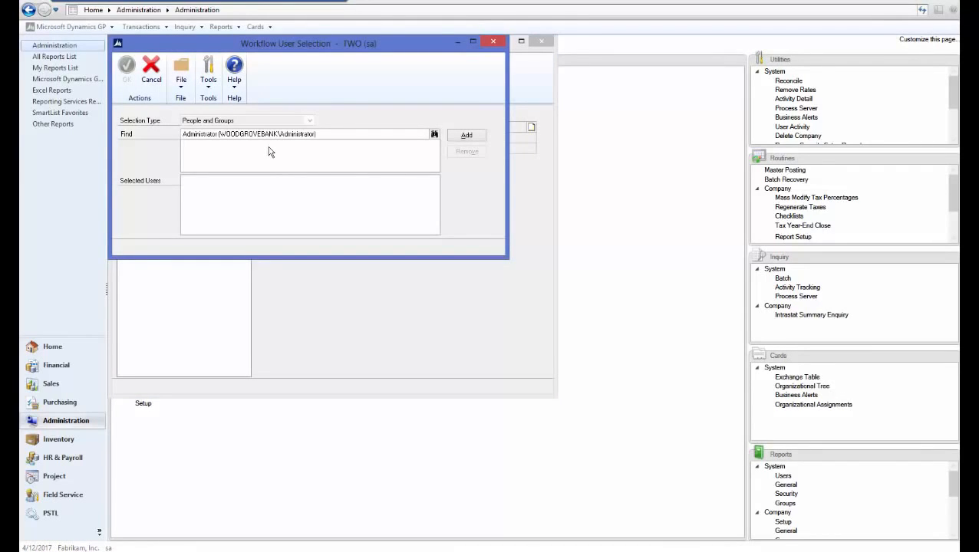
left_click(463, 136)
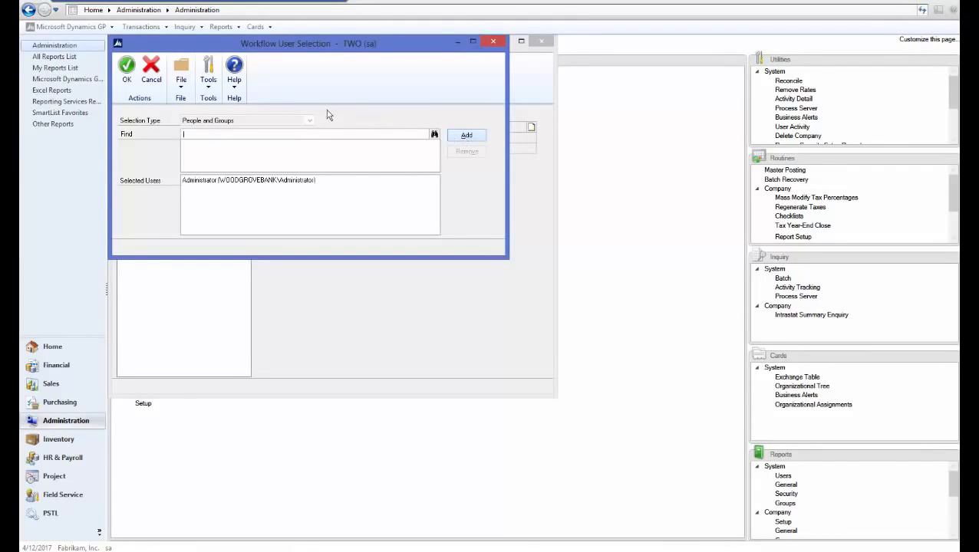
left_click(127, 71)
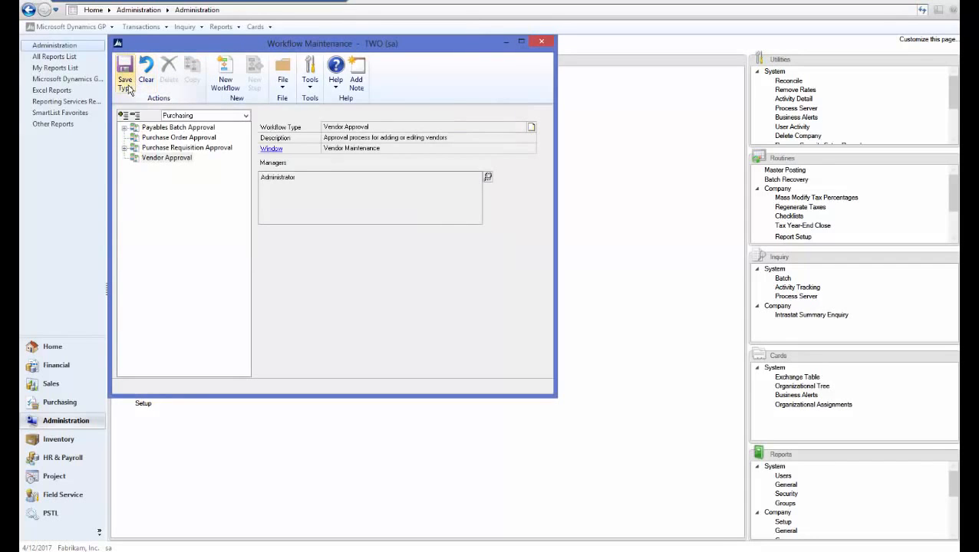
Name a new workflow 'Vendor Approval' with notifications, delegation and originator-as-approver enabled
left_click(227, 81)
type("Vendor APpro")
key("BackSpace")
key("BackSpace")
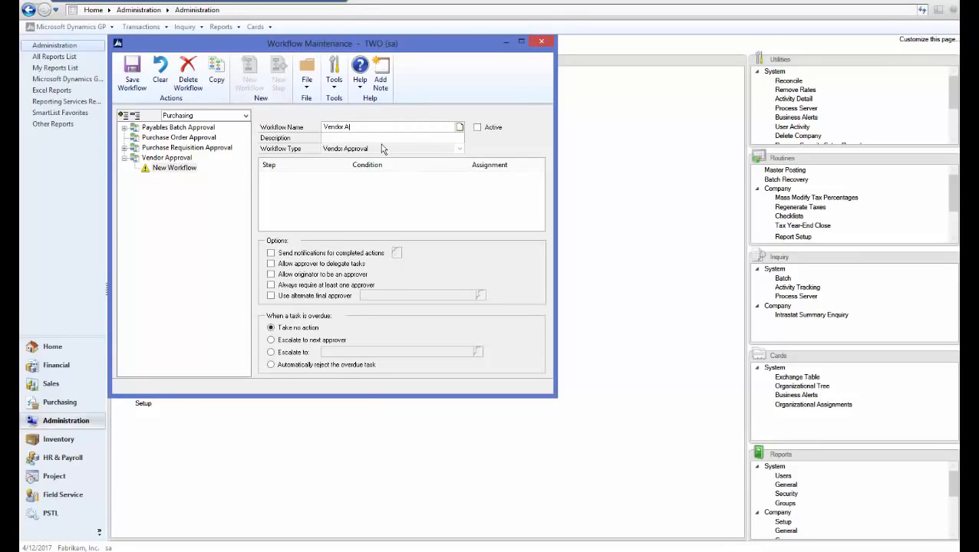
type("pproval")
key("Tab")
left_click(270, 253)
left_click(270, 264)
left_click(271, 275)
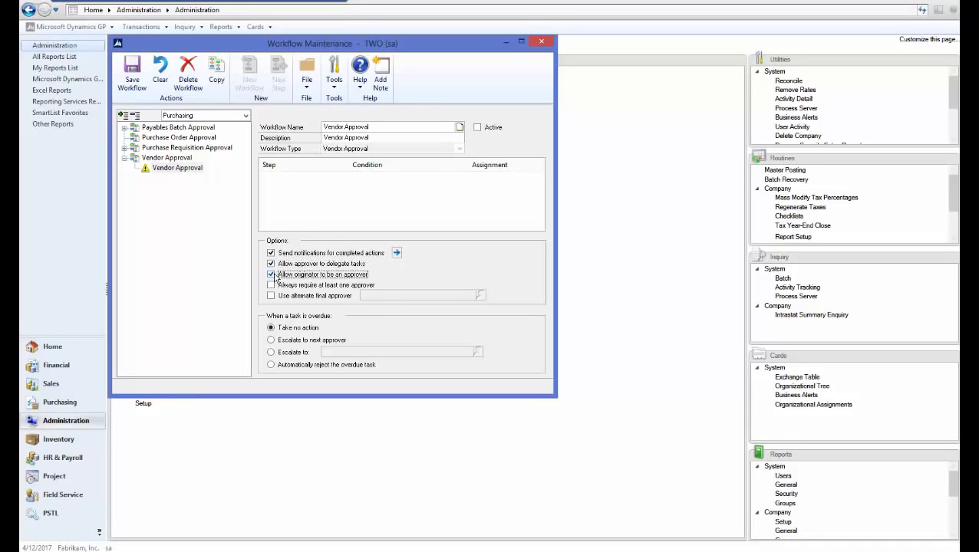
Notify the originator on every action from Submit to Final Approve, then save the workflow
left_click(397, 253)
left_click(128, 129)
left_click(128, 139)
left_click(128, 150)
left_click(128, 161)
left_click(129, 172)
left_click(128, 182)
left_click(128, 193)
left_click(128, 204)
left_click(128, 215)
left_click(128, 225)
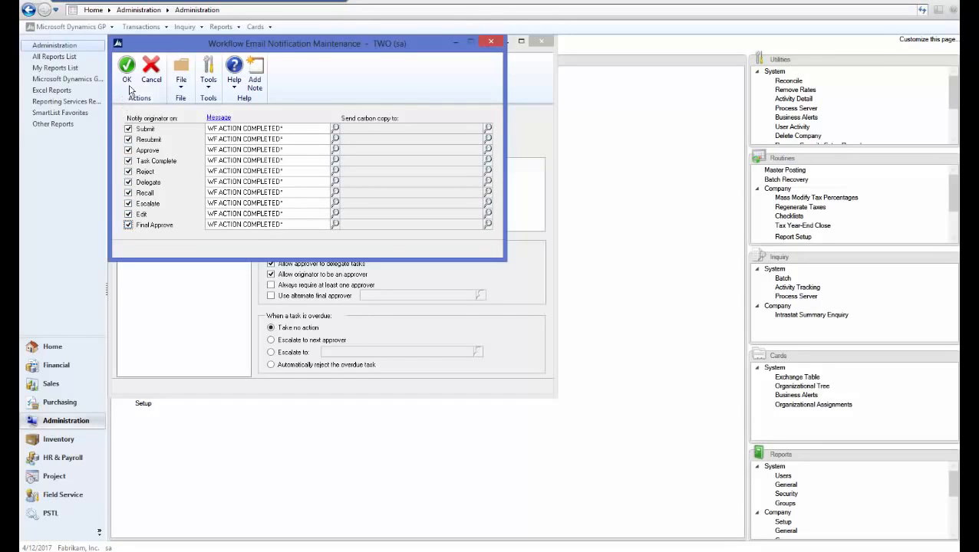
left_click(127, 76)
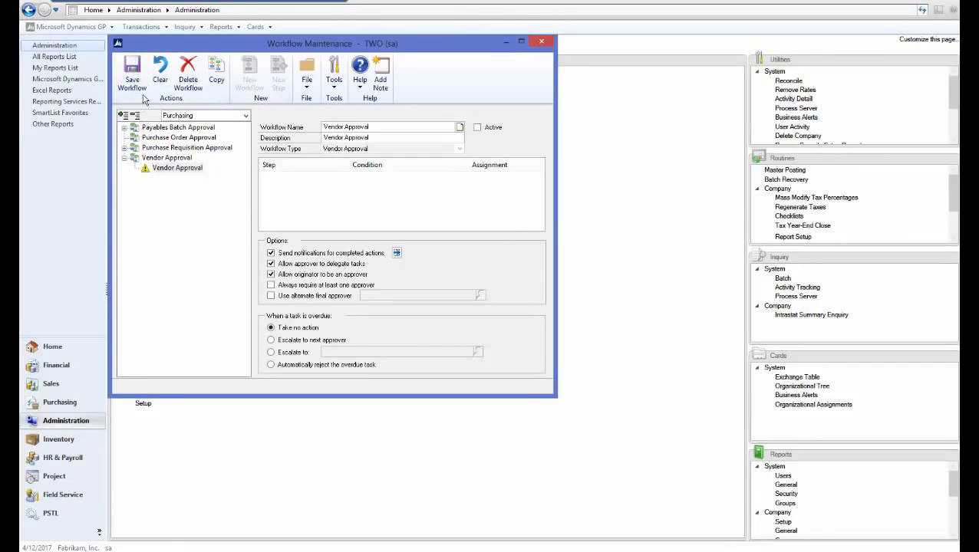
left_click(132, 72)
Add a new workflow step named and described 'Vendor Test'
left_click(281, 86)
type("Vendor Test")
key("Tab")
type("Vendor Test")
key("Tab")
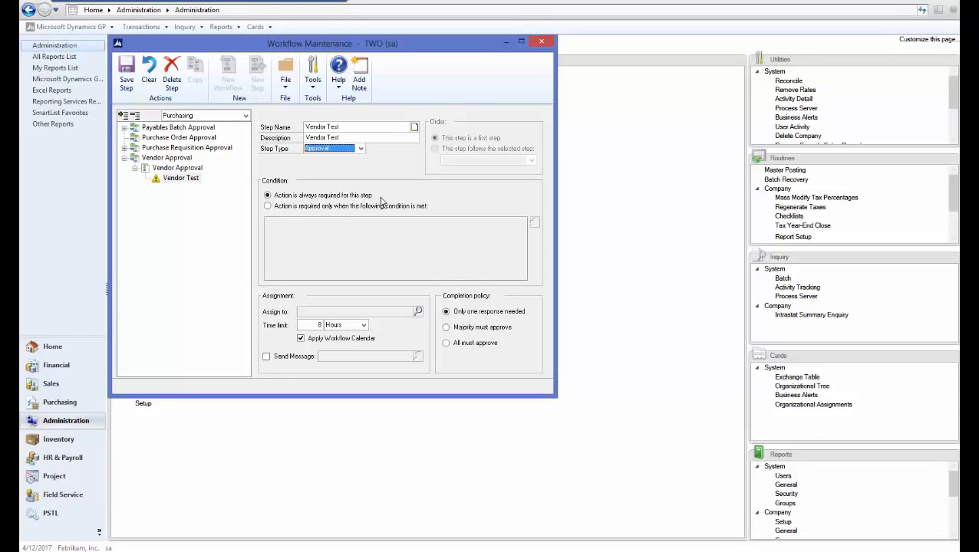
Assign the Vendor Test step to the approver with an assignment message, and save the step
left_click(418, 311)
left_click(222, 133)
type("phyllis")
key("Tab")
left_click(466, 135)
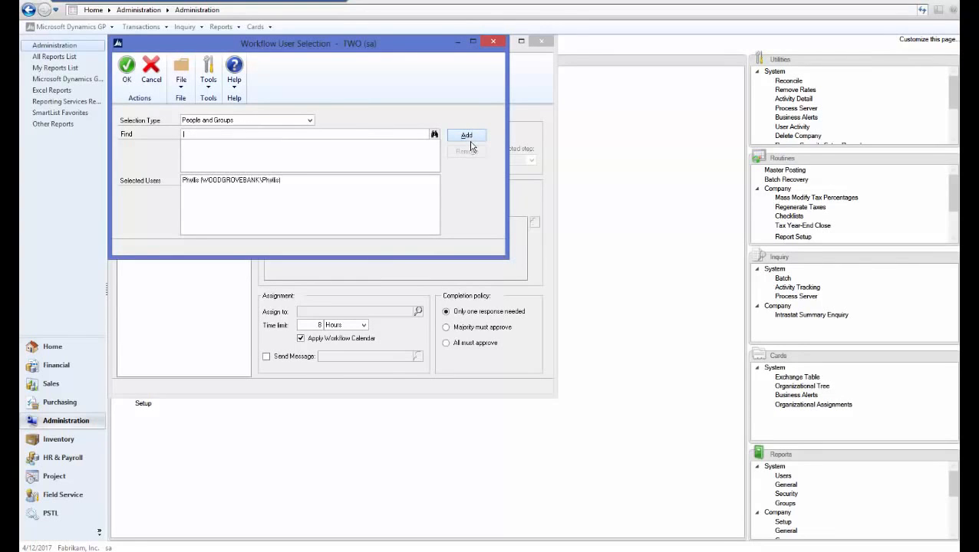
left_click(127, 67)
left_click(266, 357)
left_click(128, 82)
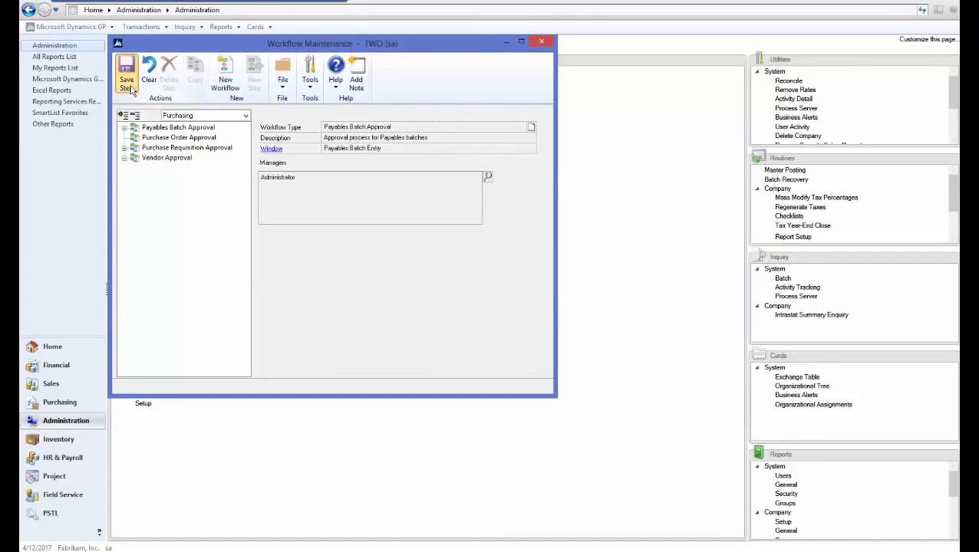
Activate and save the Vendor Approval workflow, then close Workflow Maintenance
left_click(477, 128)
left_click(139, 85)
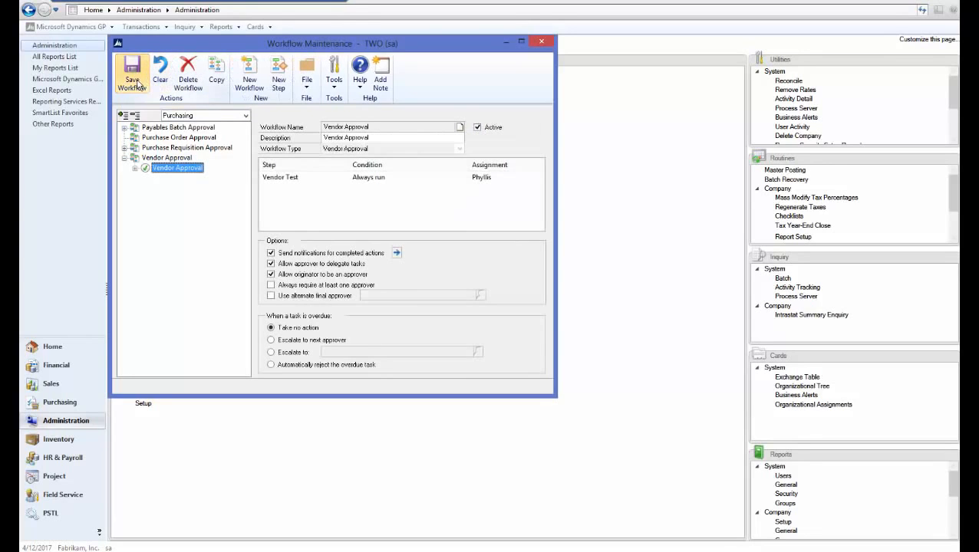
left_click(547, 44)
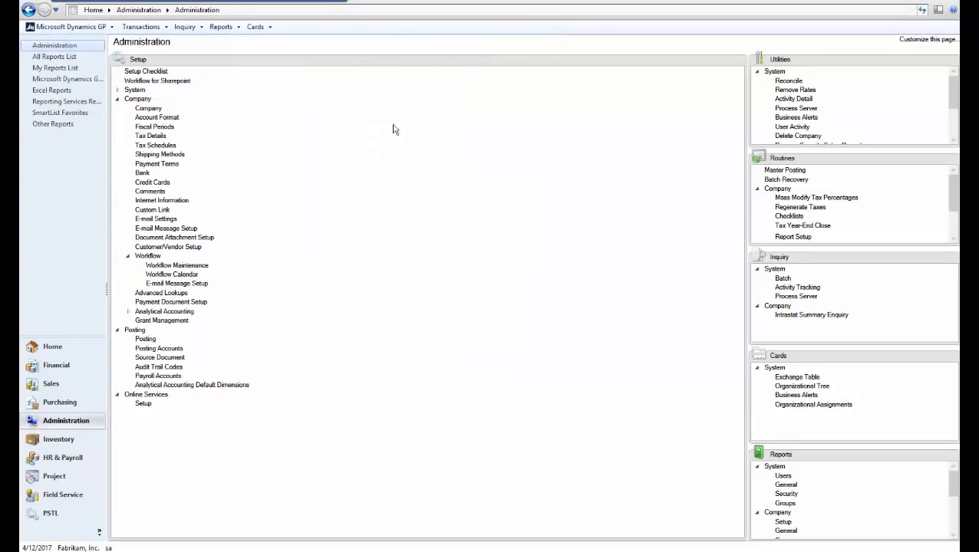
Create and save a new vendor with ID TEST from the Purchasing cards
left_click(71, 405)
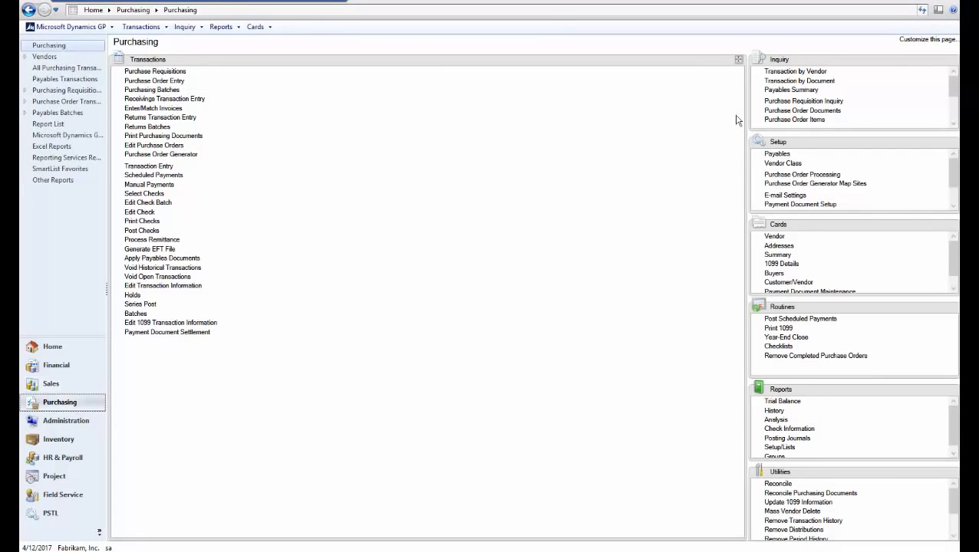
left_click(950, 227)
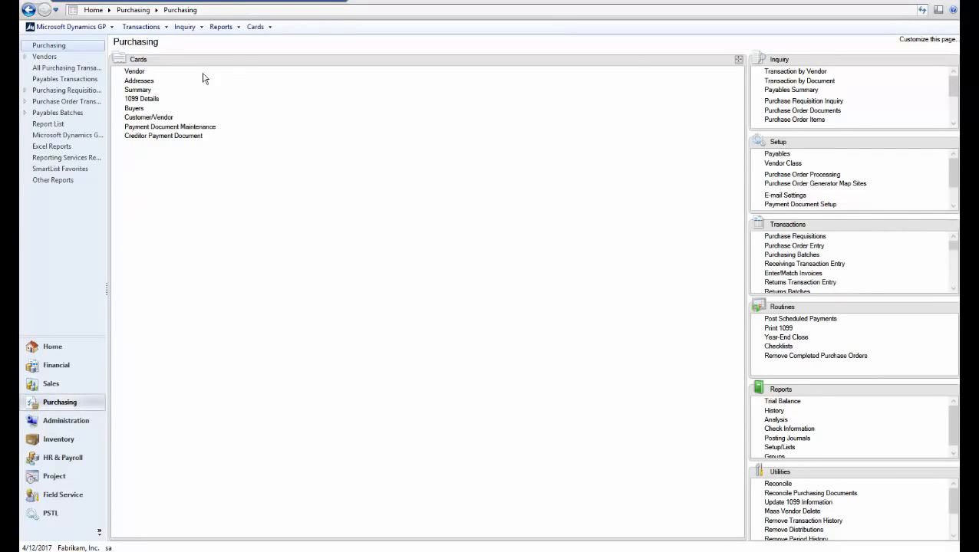
left_click(132, 71)
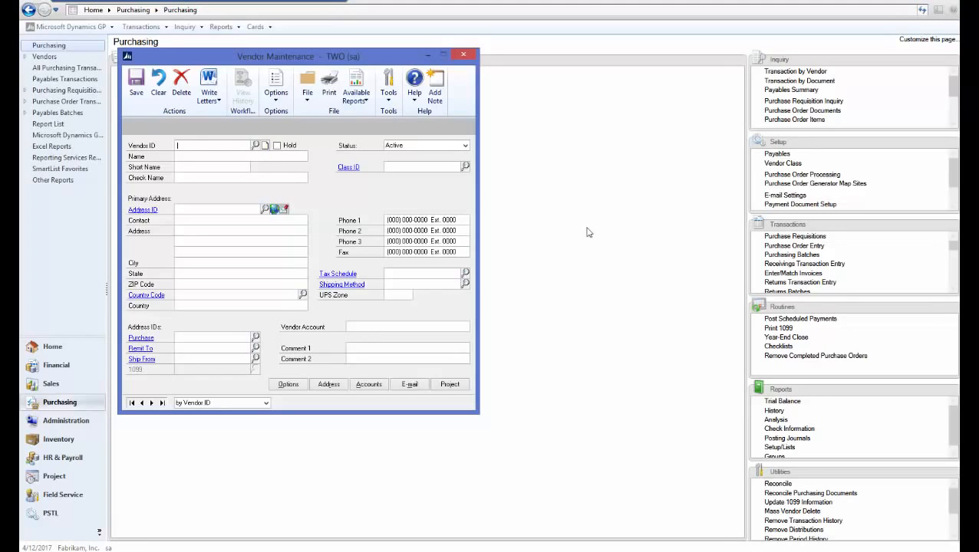
type("TEST")
left_click(201, 155)
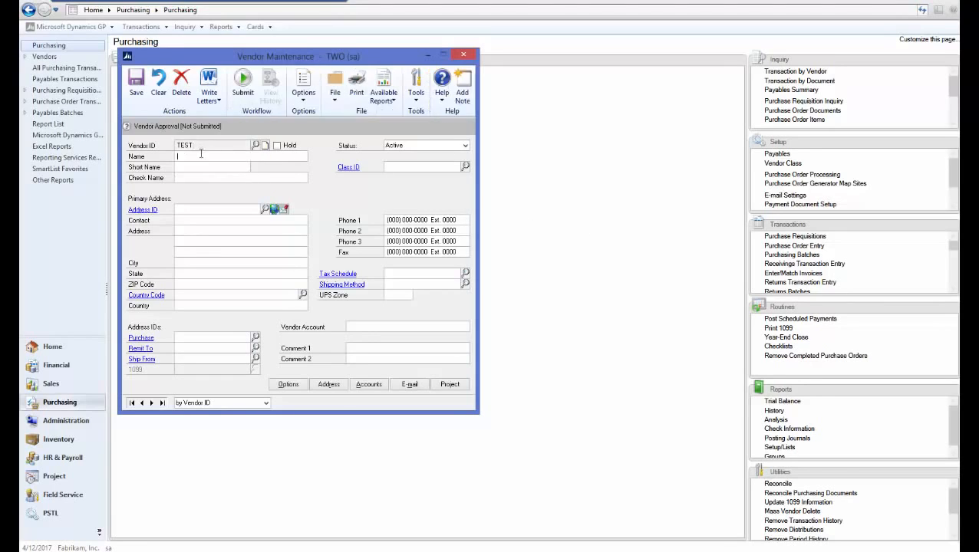
type("TEST")
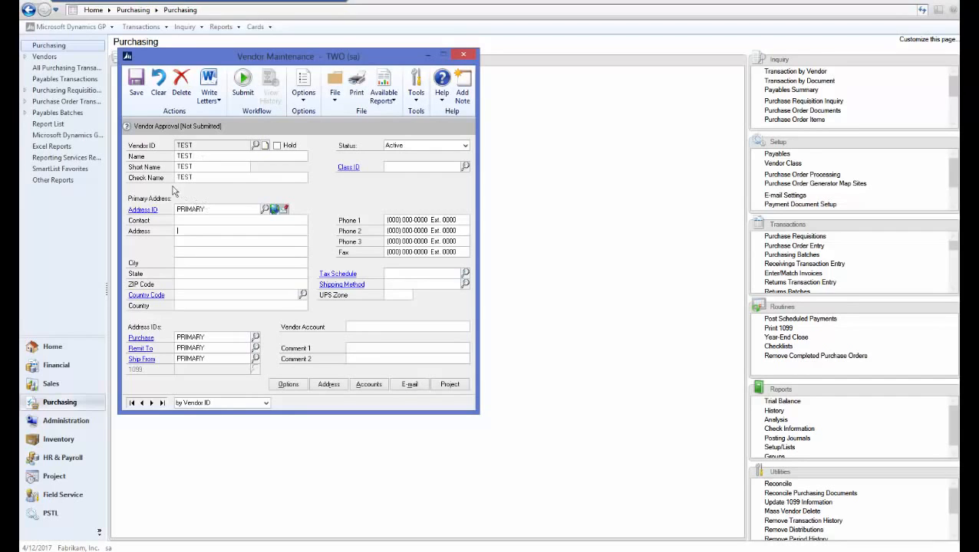
left_click(136, 82)
Reload vendor TEST, submit it for approval, and close Vendor Maintenance
type("TEST")
key("Tab")
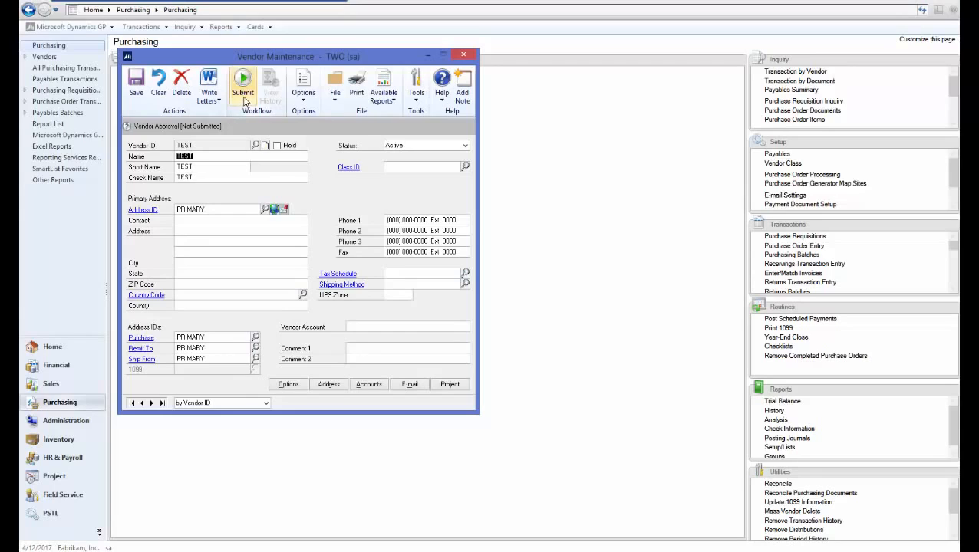
left_click(243, 100)
left_click(510, 318)
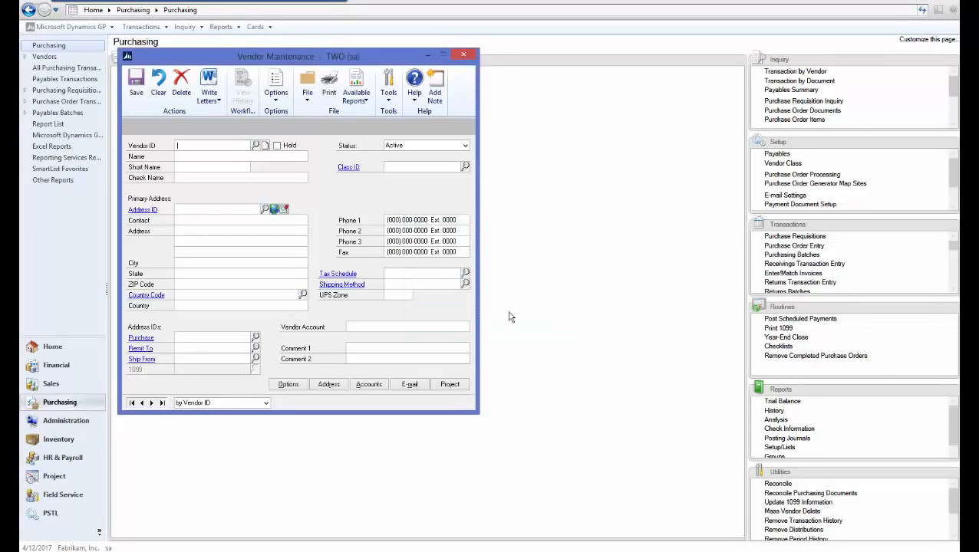
left_click(463, 54)
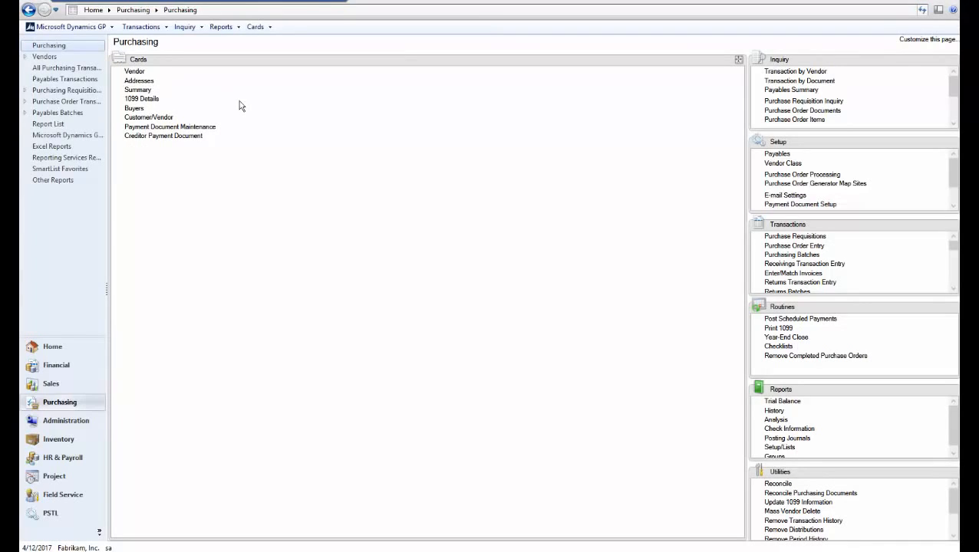
Start a purchase order for vendor TEST, continuing past the approval hold prompt
left_click(786, 247)
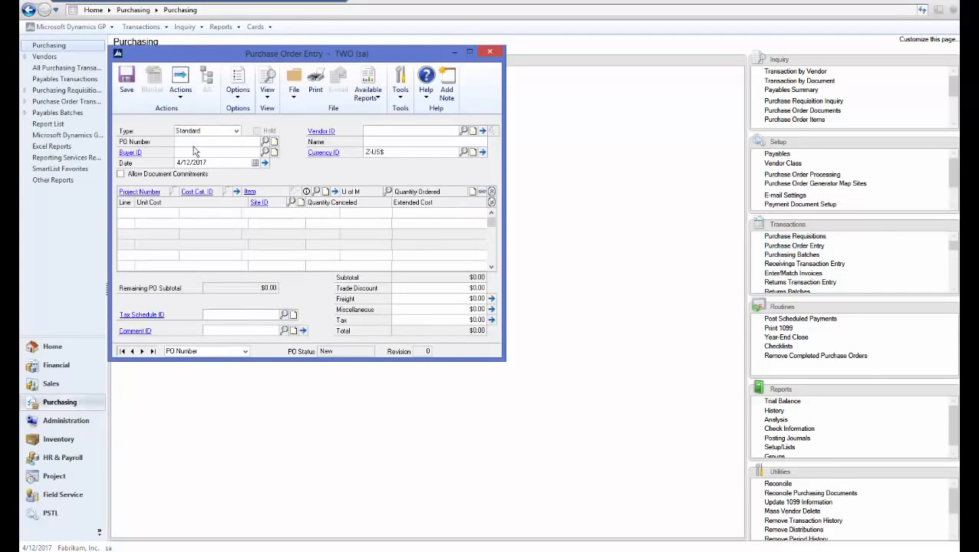
left_click(209, 152)
type("EST")
key("Tab")
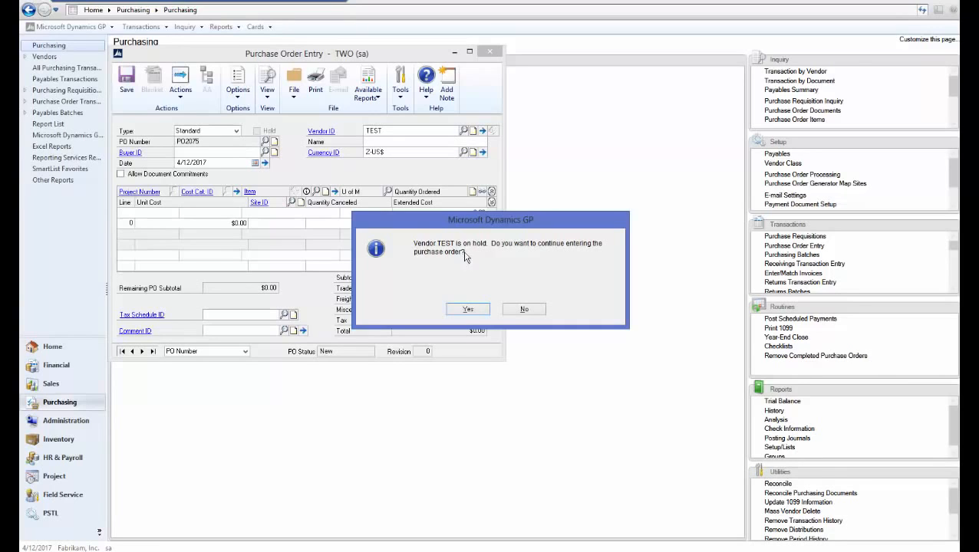
left_click(468, 310)
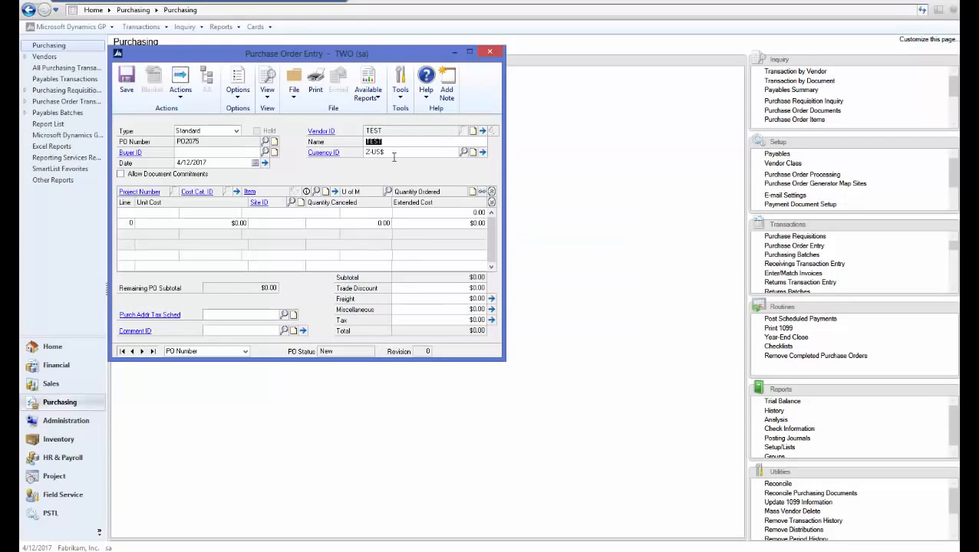
Check vendor TEST's pending status in its record, then save and close the order
left_click(322, 134)
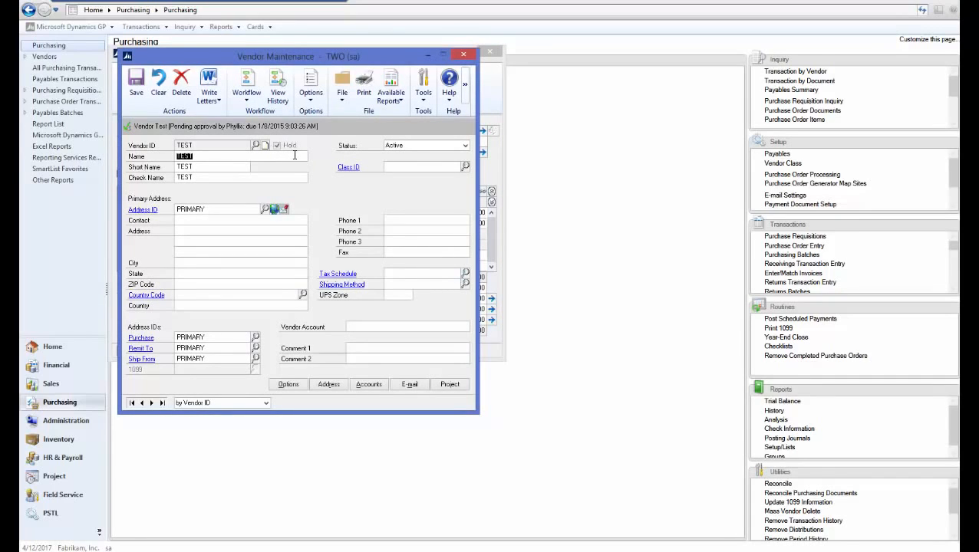
left_click(464, 53)
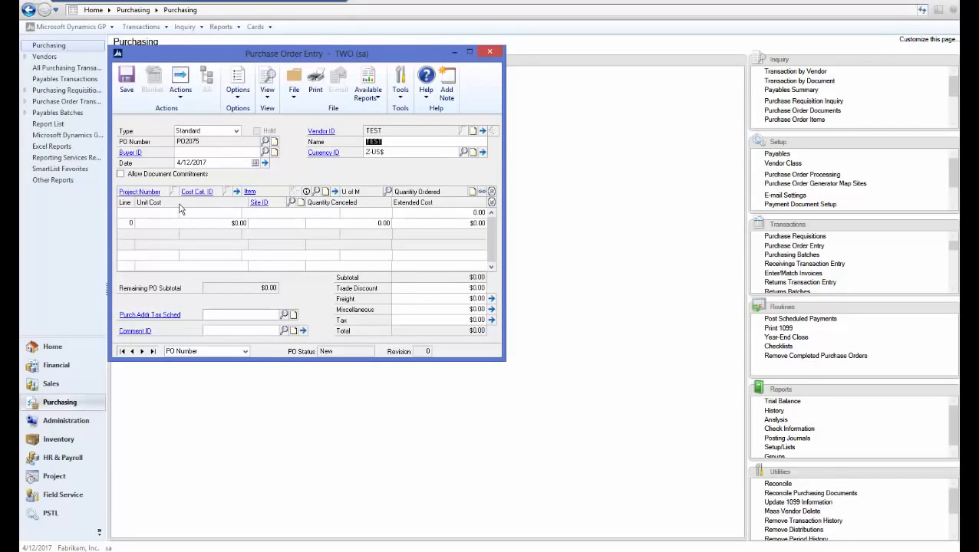
left_click(127, 83)
left_click(489, 53)
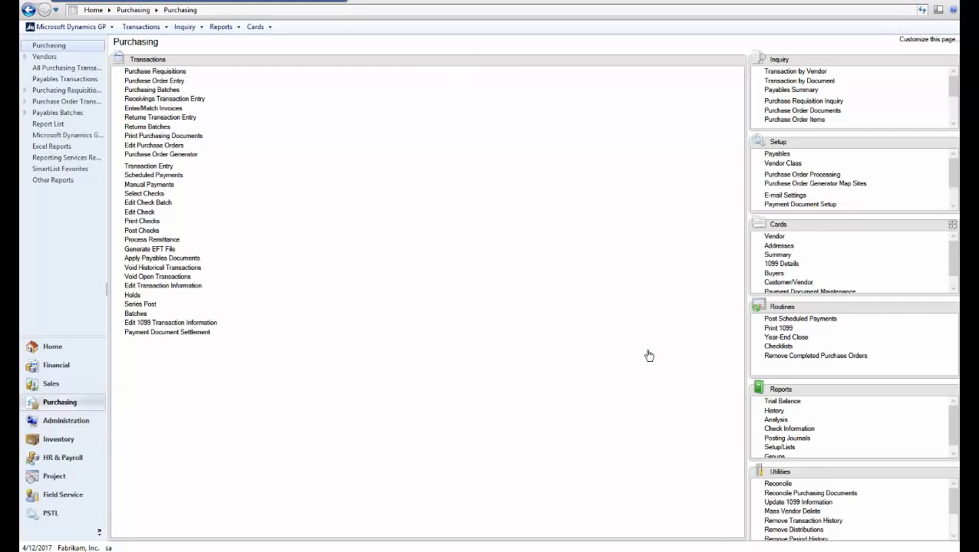
Enter a payables invoice for vendor TEST with $10.00 purchases
left_click(161, 166)
key("Tab")
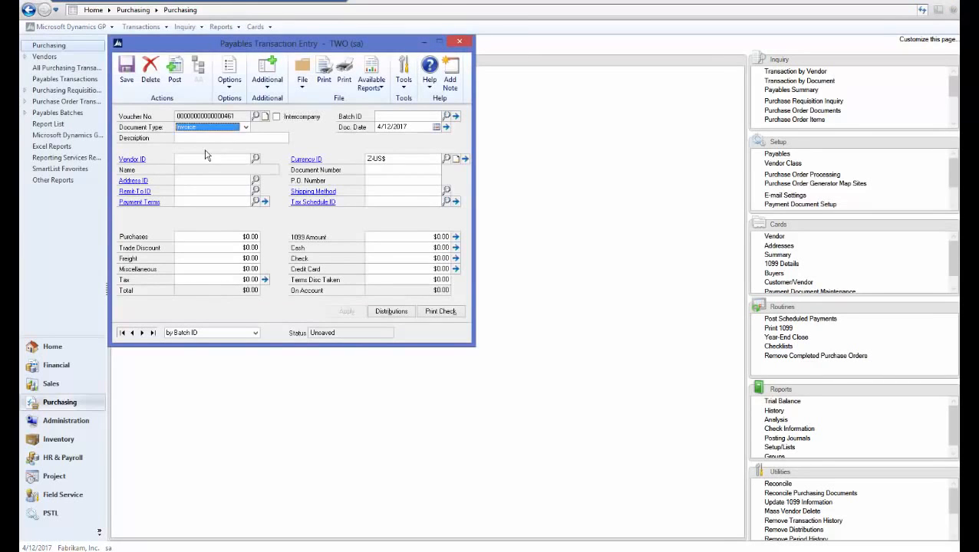
left_click(203, 158)
type("TEST")
key("Tab")
key("Tab")
key("Tab")
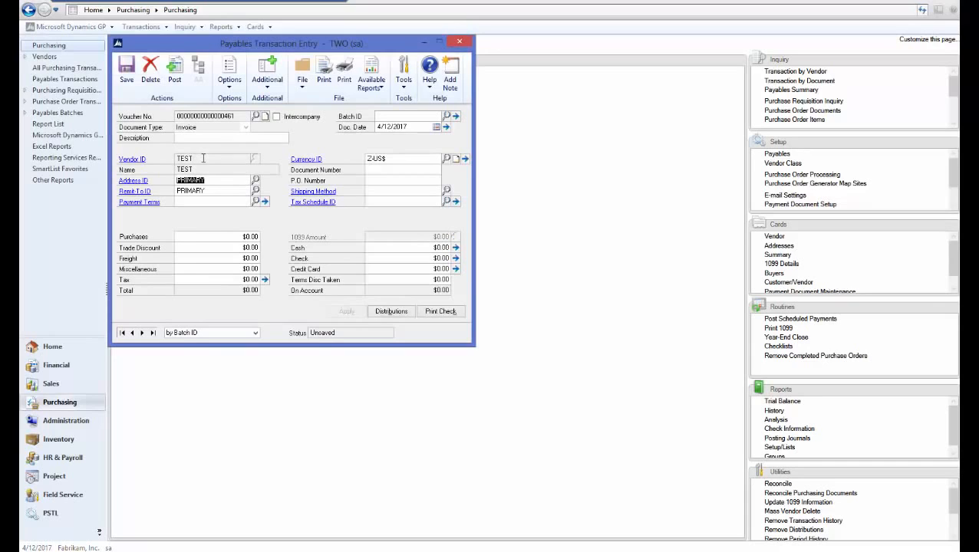
left_click(221, 240)
type("10")
key("Tab")
left_click(396, 170)
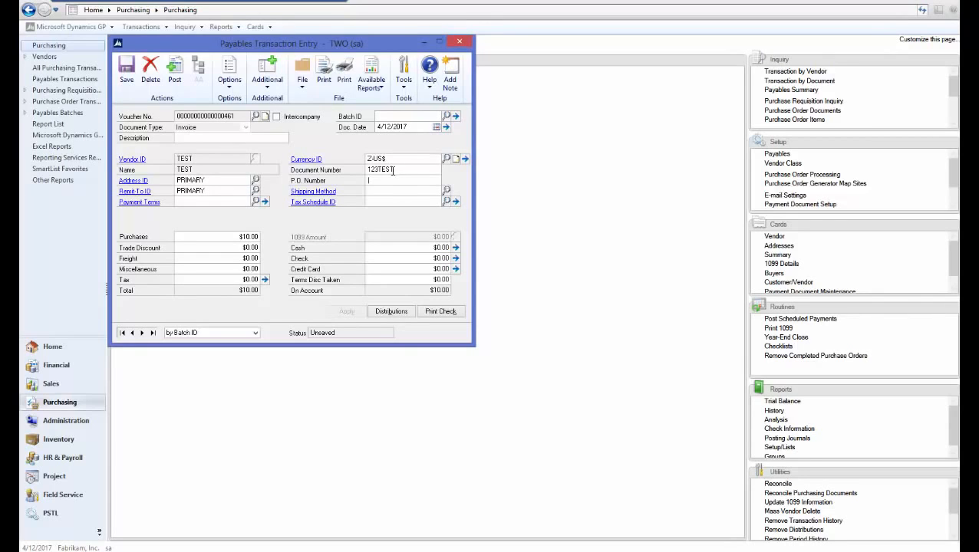
Try posting the invoice and printing a check, dismissing both vendor workflow warnings
left_click(181, 80)
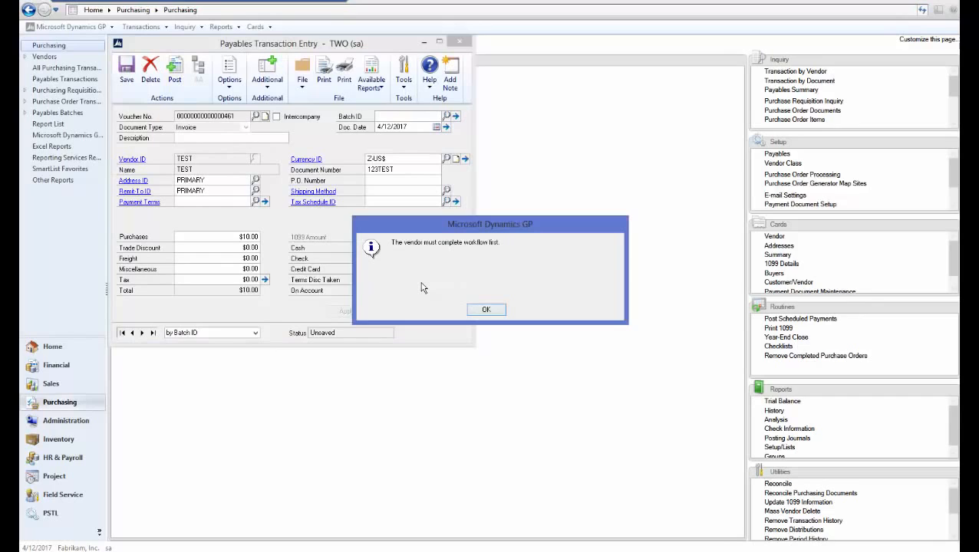
left_click(486, 310)
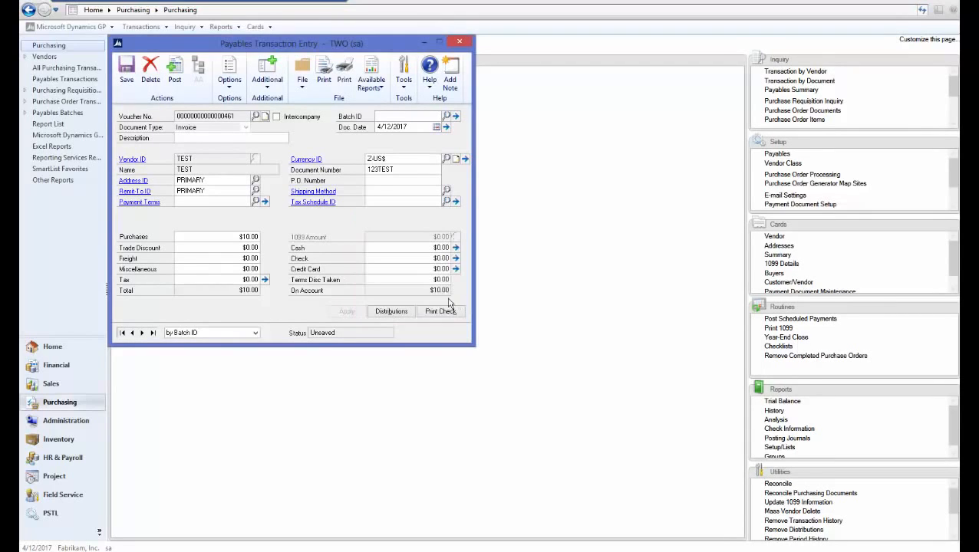
left_click(437, 315)
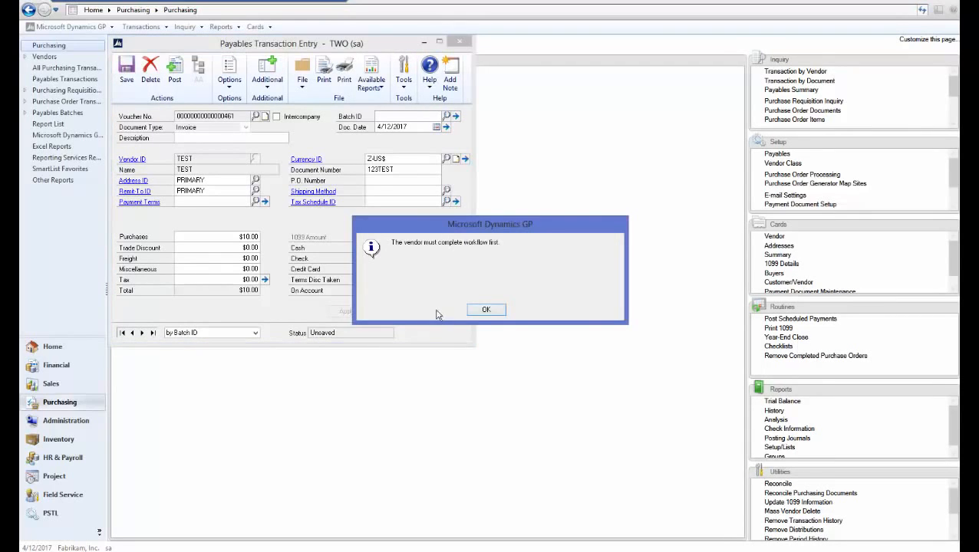
left_click(490, 309)
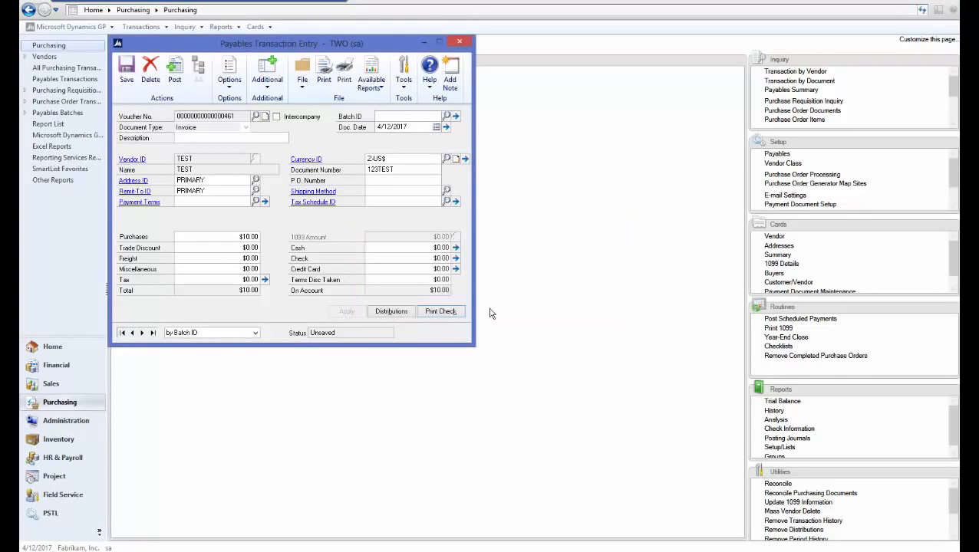
Save the invoice into batch 123 and return to the Purchasing area
left_click(388, 117)
type("123")
key("Tab")
left_click(133, 82)
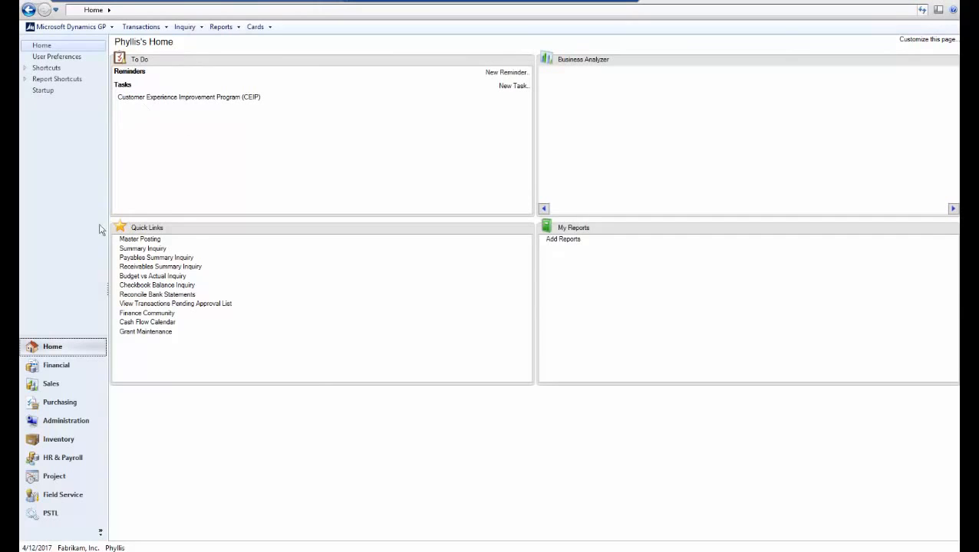
left_click(66, 405)
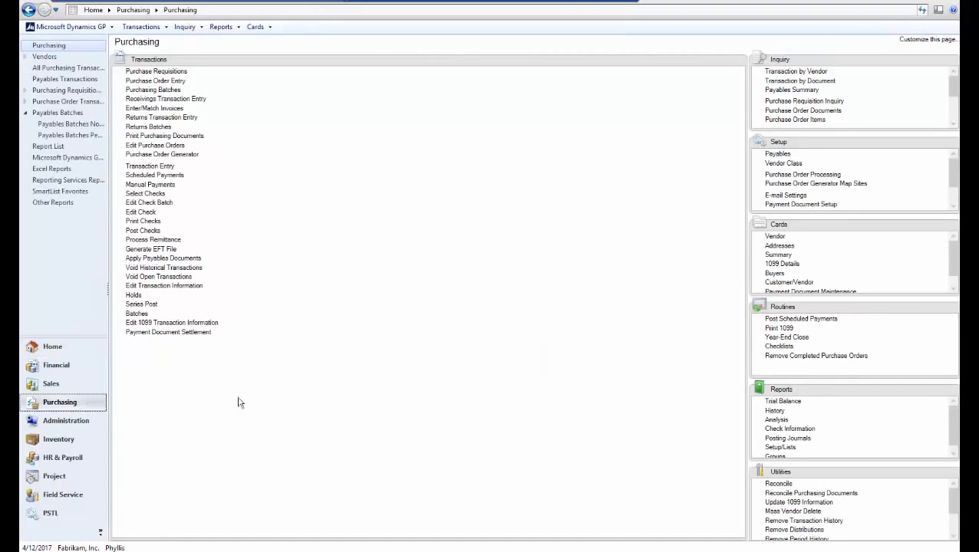
Load vendor TEST in Vendor Maintenance and approve its pending workflow
left_click(776, 237)
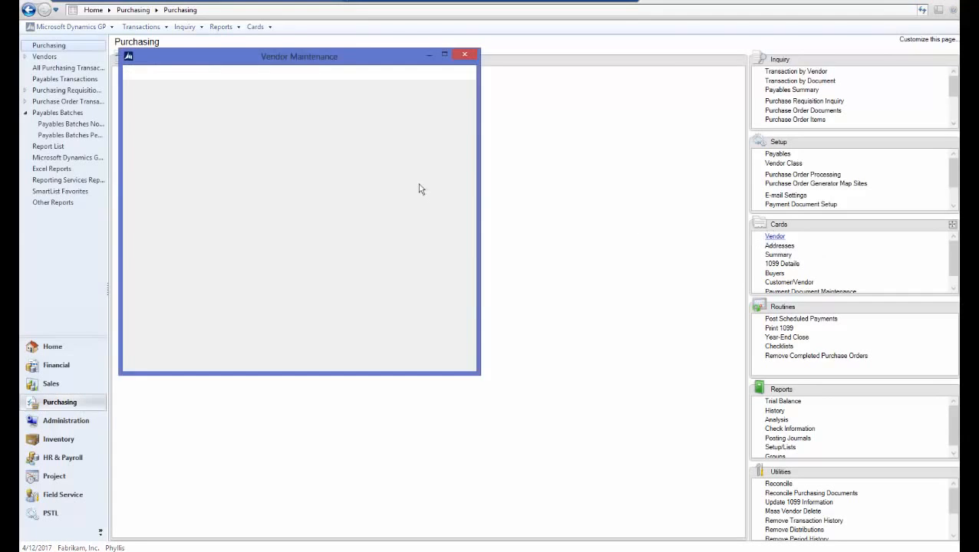
type("TEST")
key("Tab")
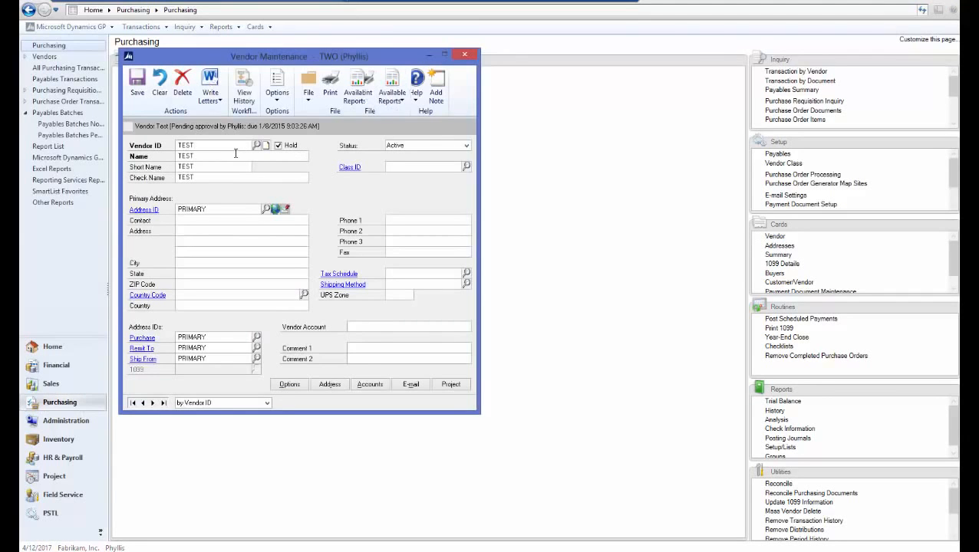
left_click(257, 104)
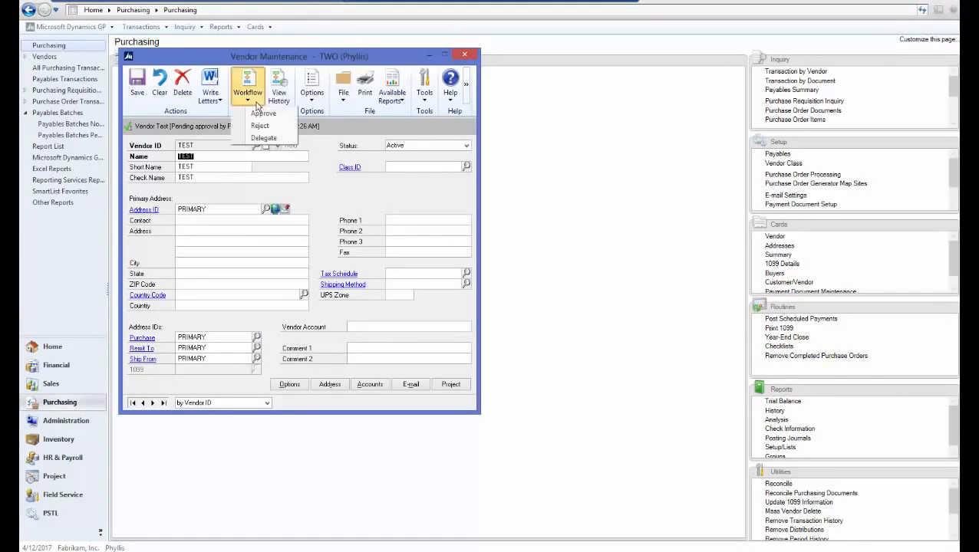
left_click(263, 115)
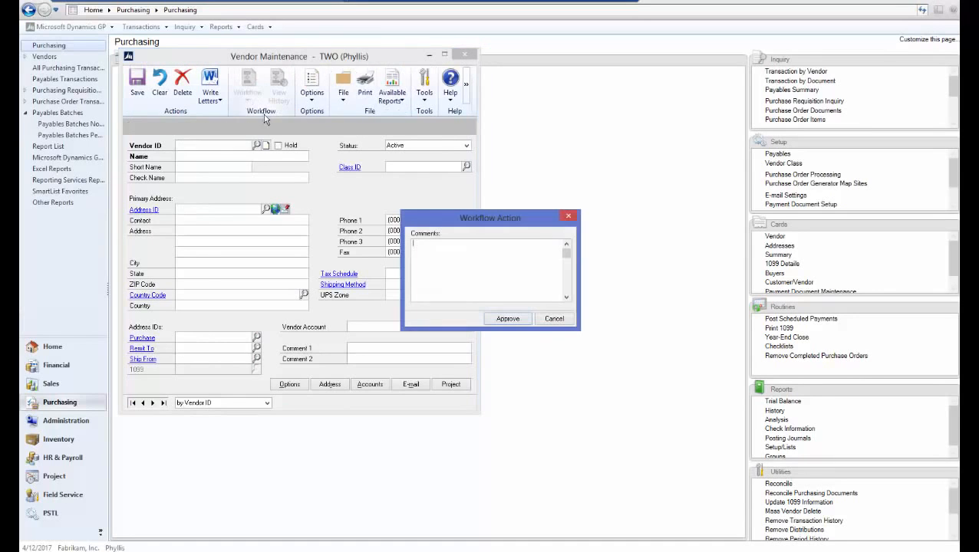
left_click(504, 324)
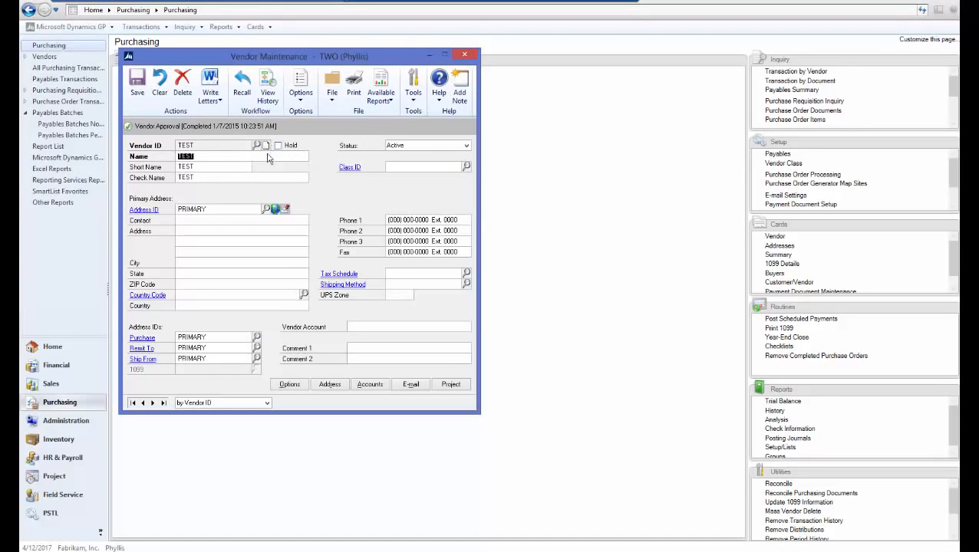
Review vendor TEST's workflow history, then close it
left_click(270, 96)
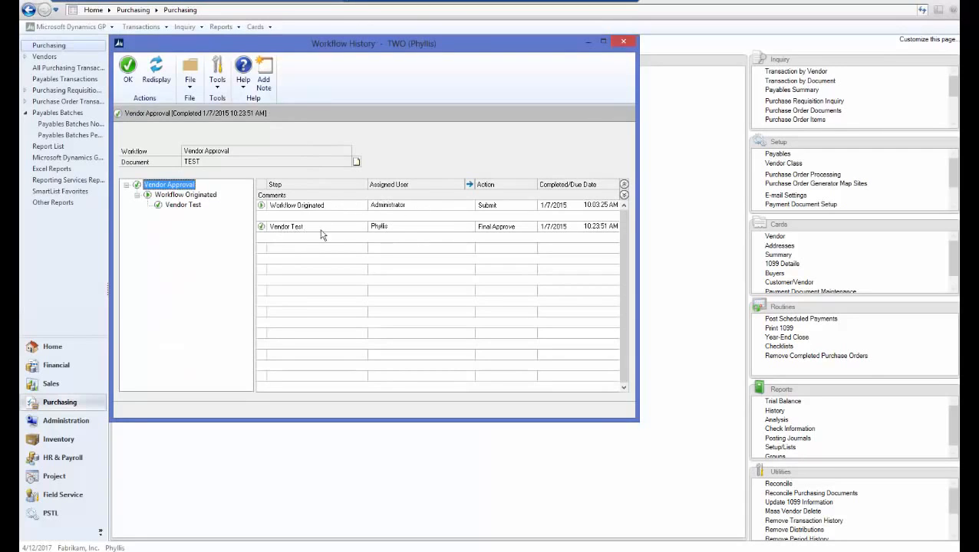
left_click(623, 41)
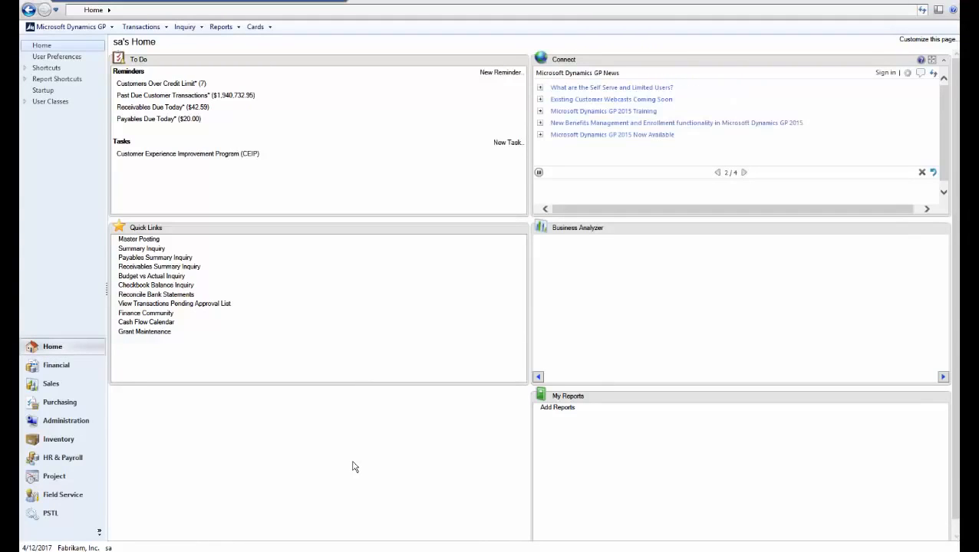
Open Workflow Maintenance and switch to the Sales workflow types
left_click(56, 424)
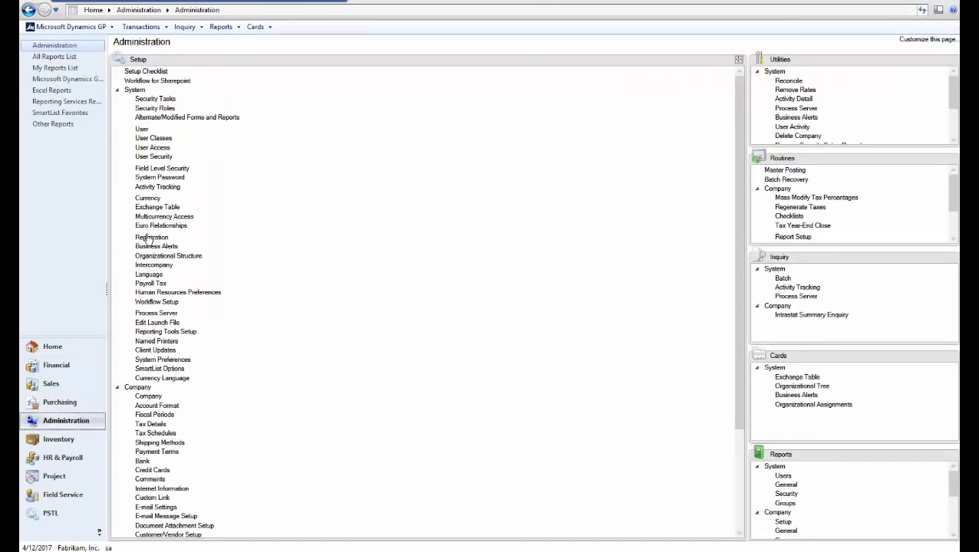
left_click(119, 90)
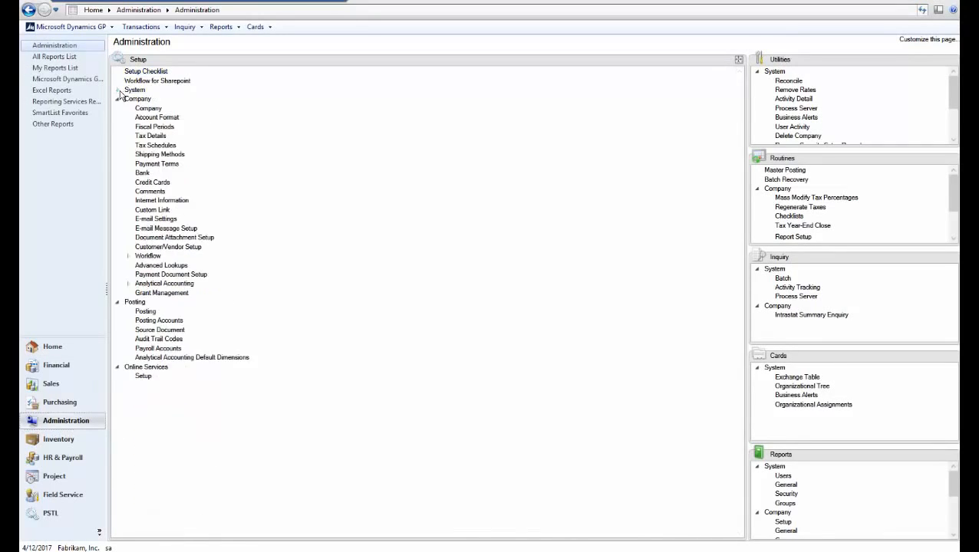
double_click(152, 256)
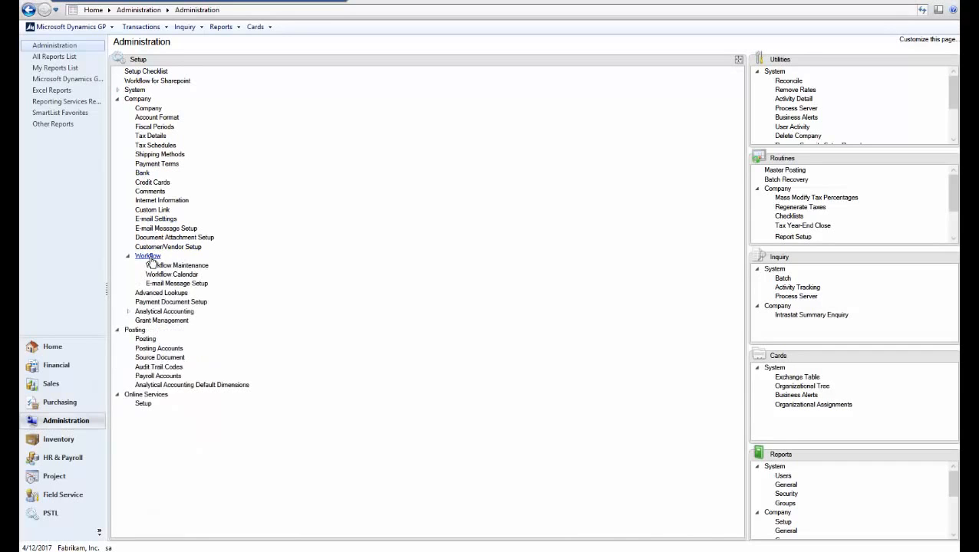
left_click(182, 266)
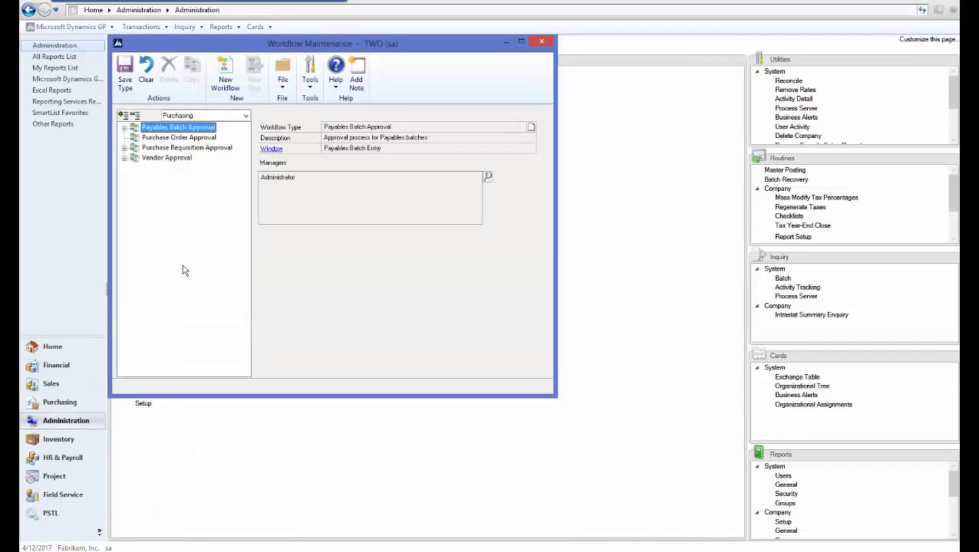
left_click(190, 117)
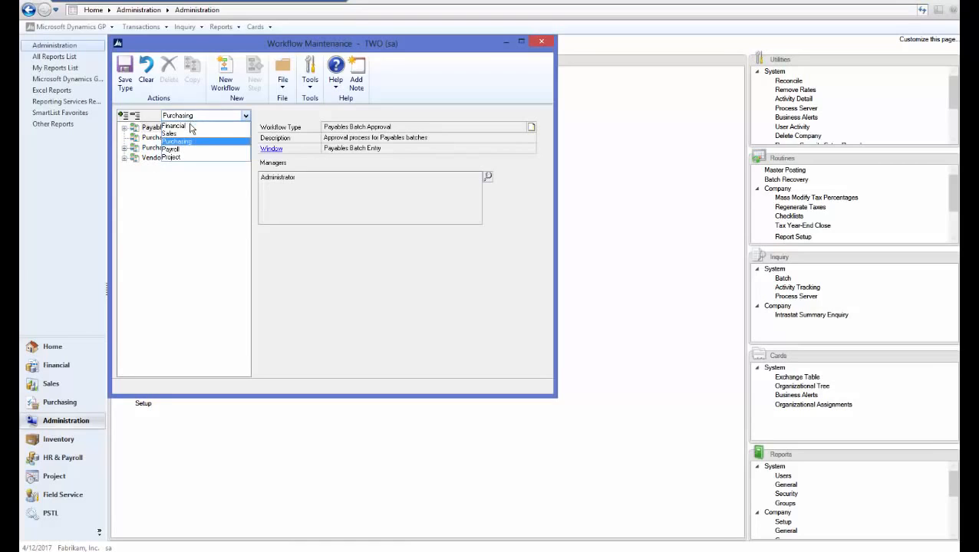
left_click(186, 134)
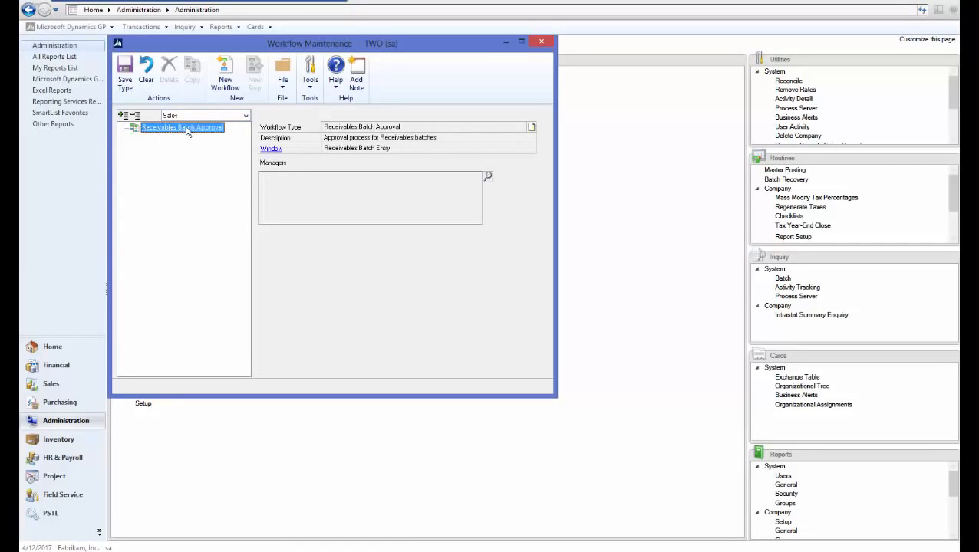
Add the administrator as workflow manager and start a new workflow, saving the changes
left_click(488, 177)
type("admin")
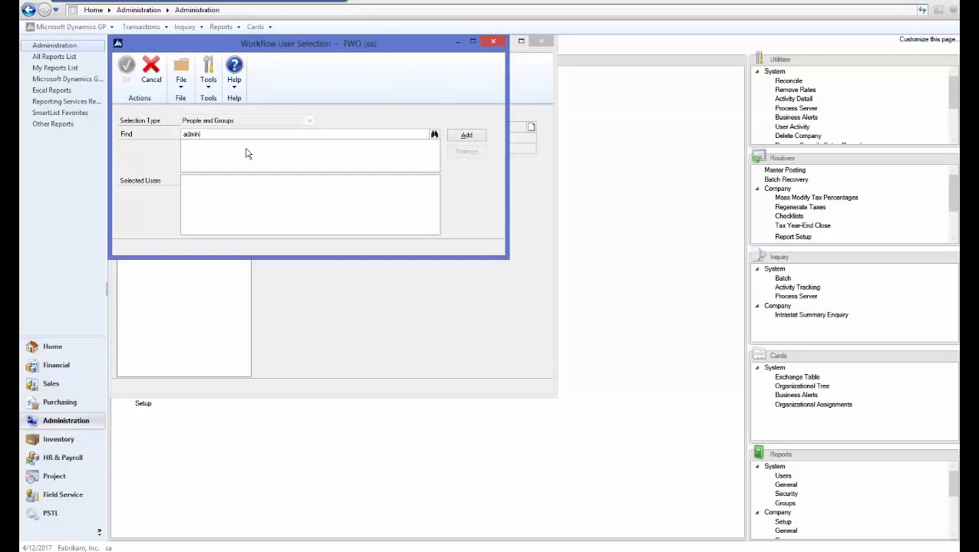
key("Tab")
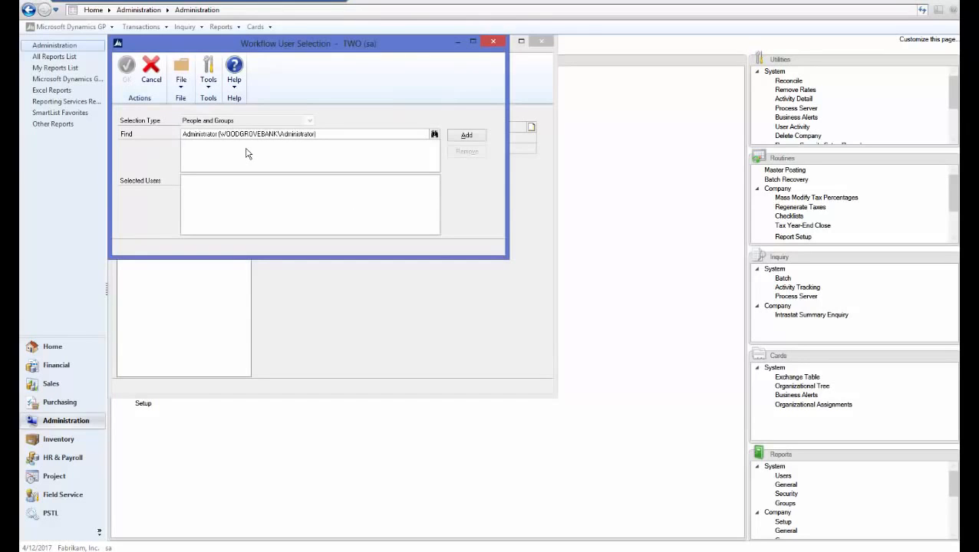
left_click(470, 136)
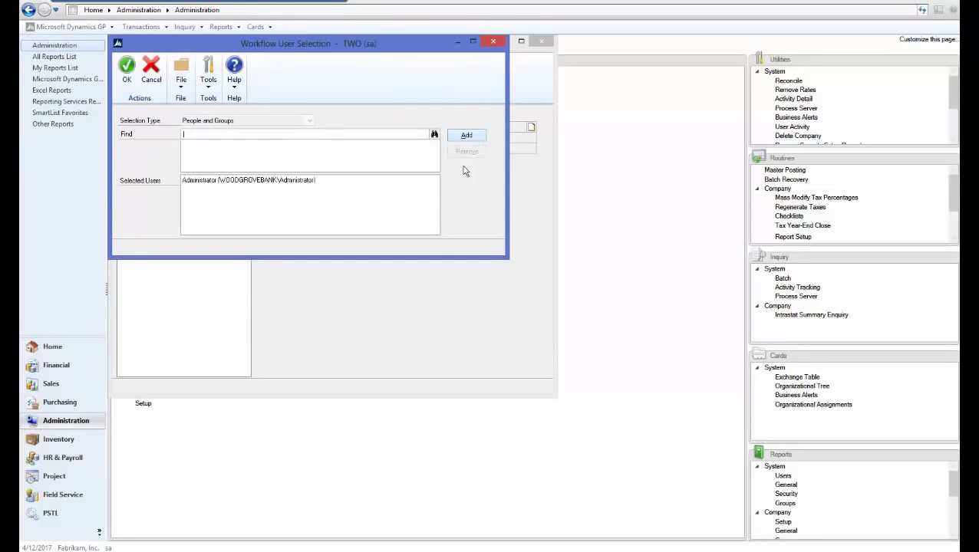
left_click(126, 77)
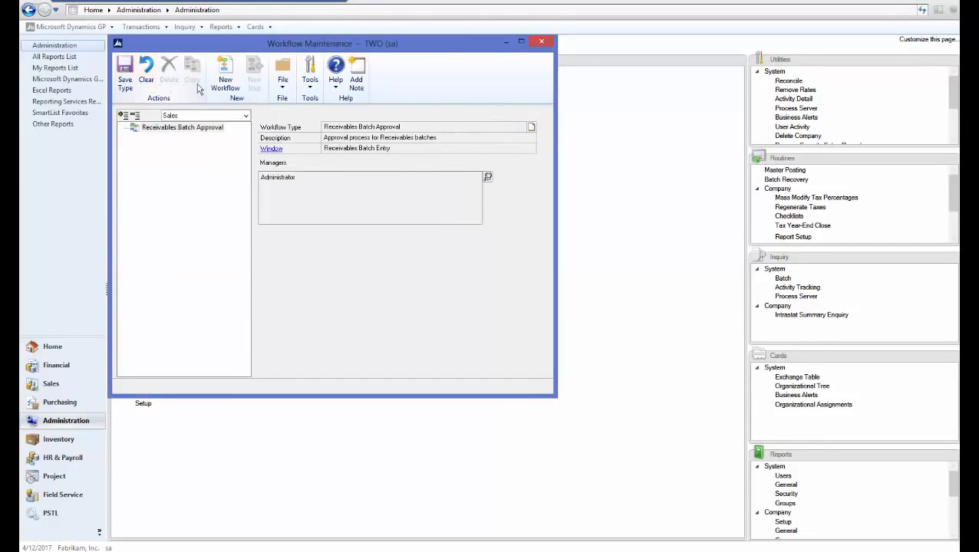
left_click(227, 83)
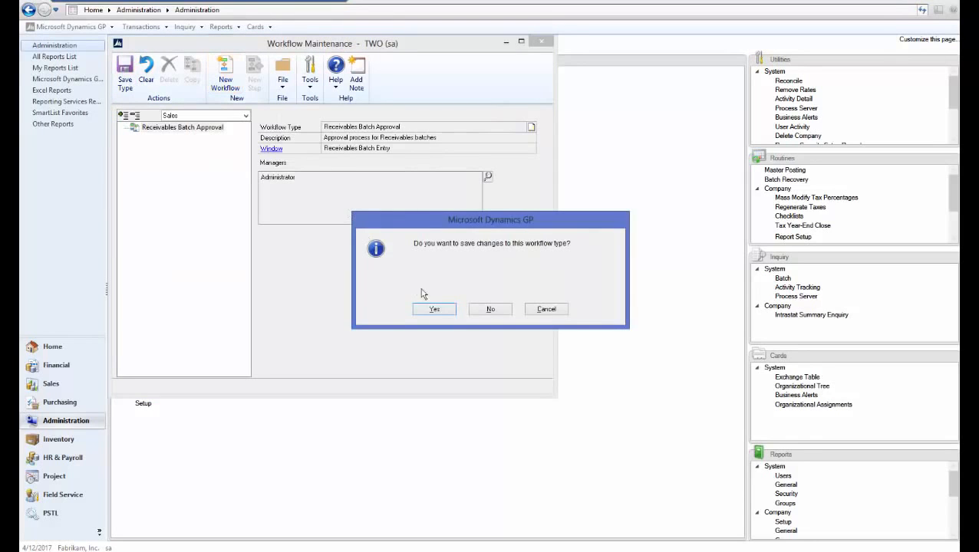
left_click(435, 310)
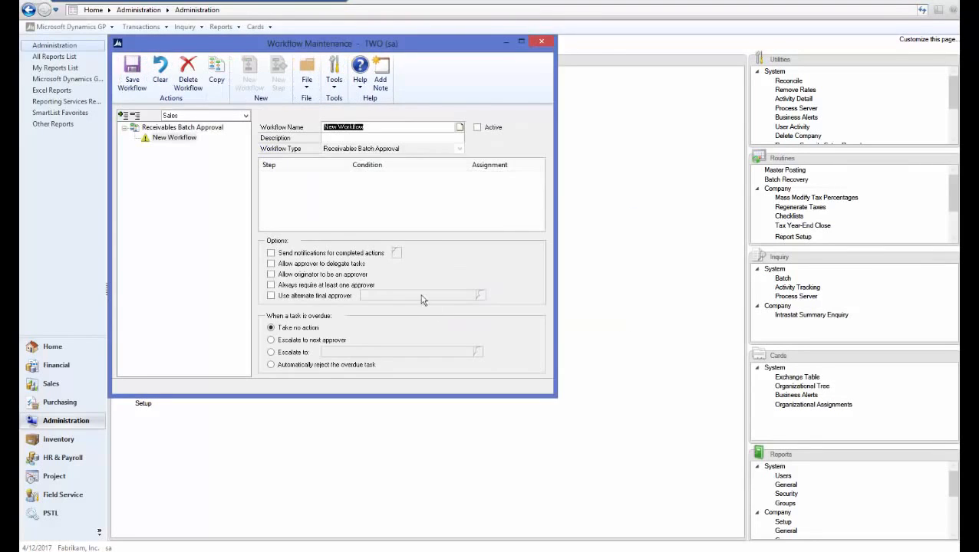
Name the workflow RM Batch and enable notifications, delegation and originator-as-approver
type("RM Batch")
left_click(361, 136)
type("R")
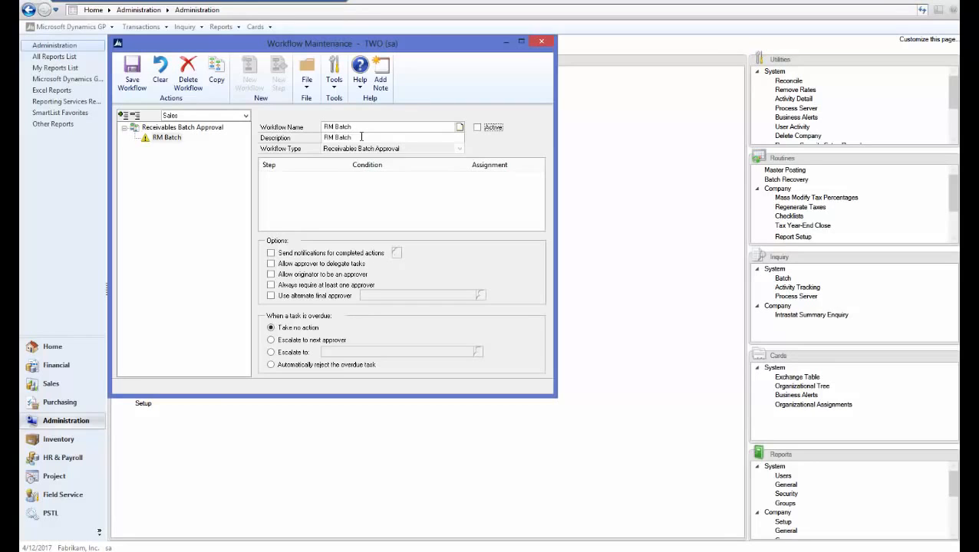
left_click(287, 255)
left_click(284, 264)
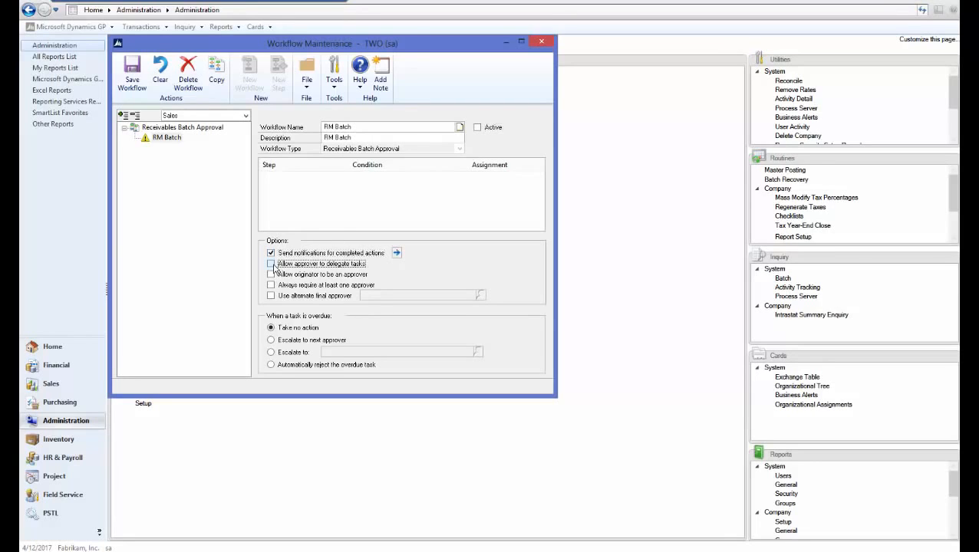
left_click(279, 275)
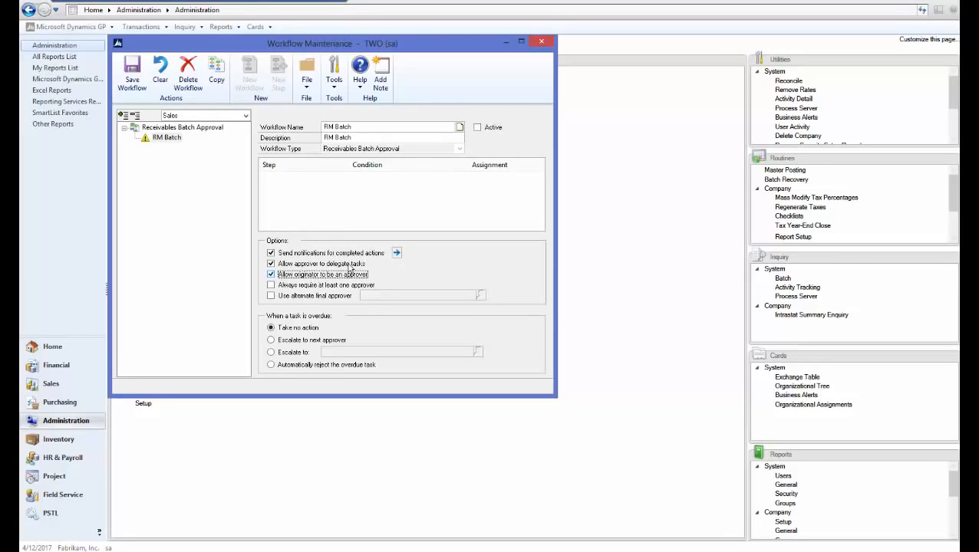
Notify the originator on every action from Submit to Final Approve, then save the workflow
left_click(396, 252)
left_click(128, 129)
left_click(128, 140)
left_click(128, 151)
left_click(129, 161)
left_click(136, 172)
left_click(139, 194)
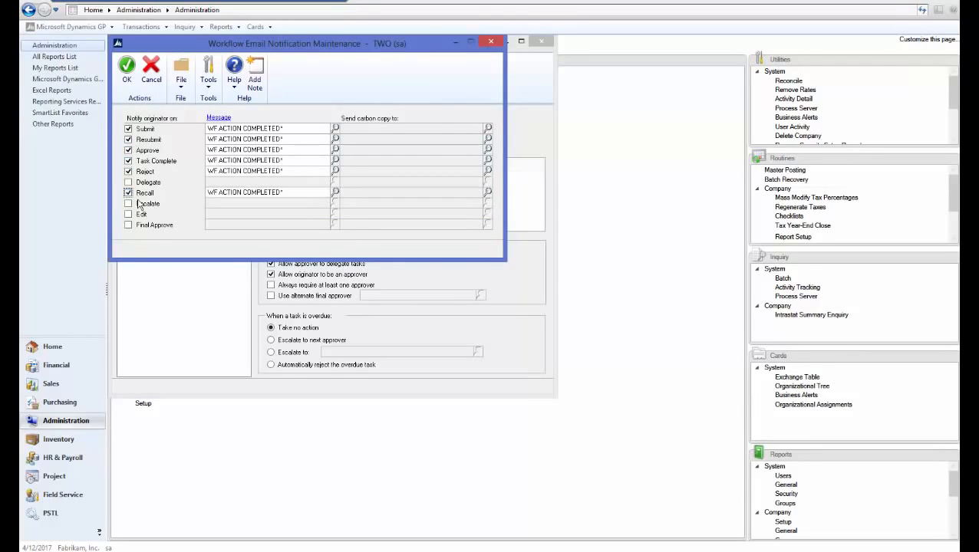
left_click(128, 183)
left_click(128, 204)
left_click(128, 215)
left_click(128, 226)
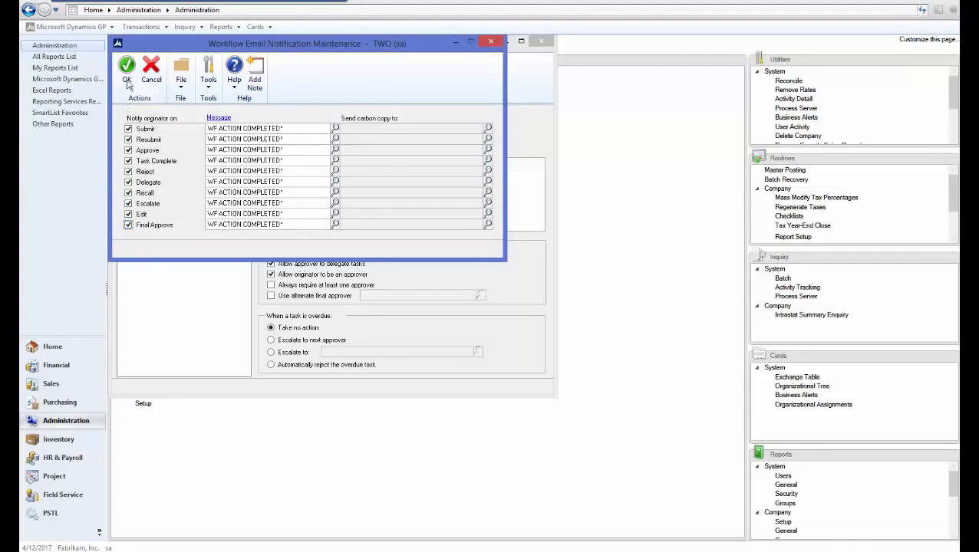
left_click(128, 67)
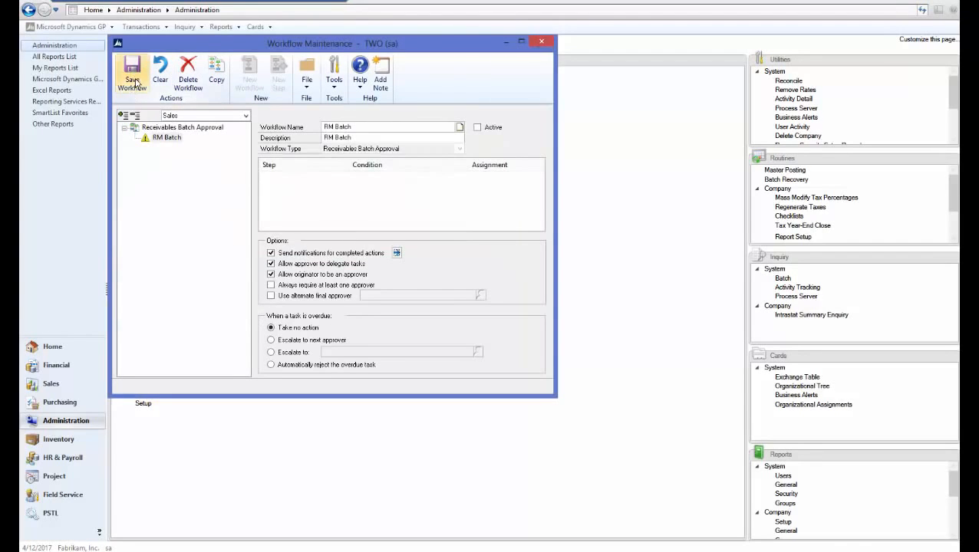
left_click(137, 83)
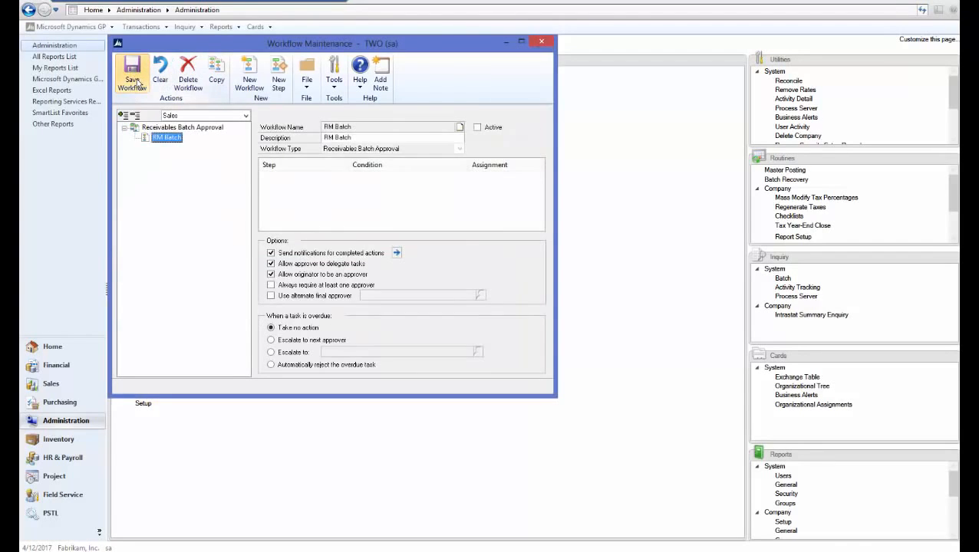
Add a step named RM Test, abandon a trial condition, and make it always required
left_click(281, 76)
type("R")
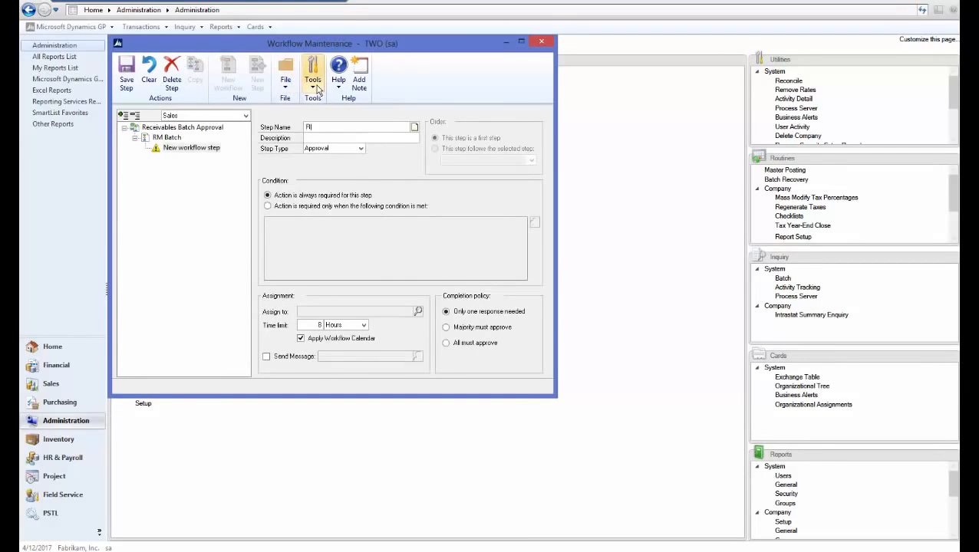
type("M Test")
key("Tab")
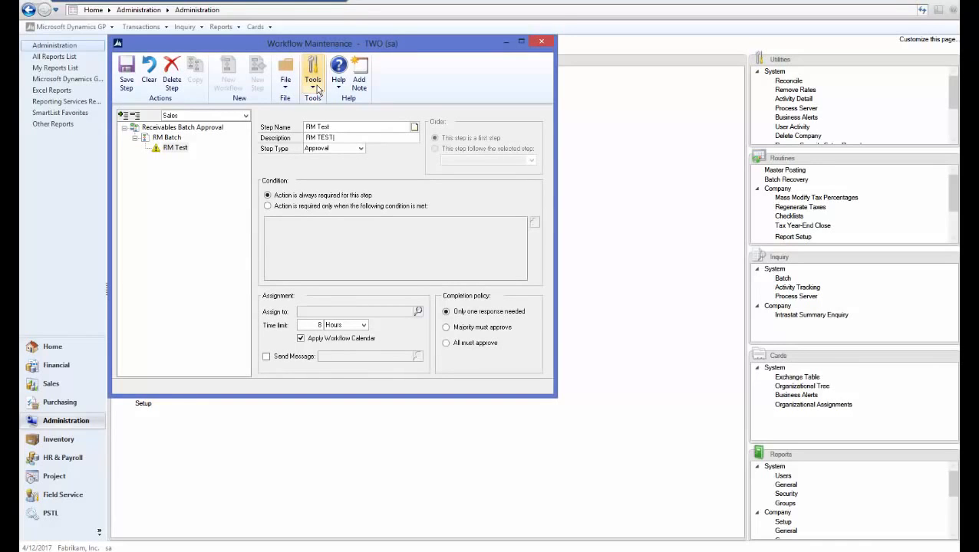
key("Tab")
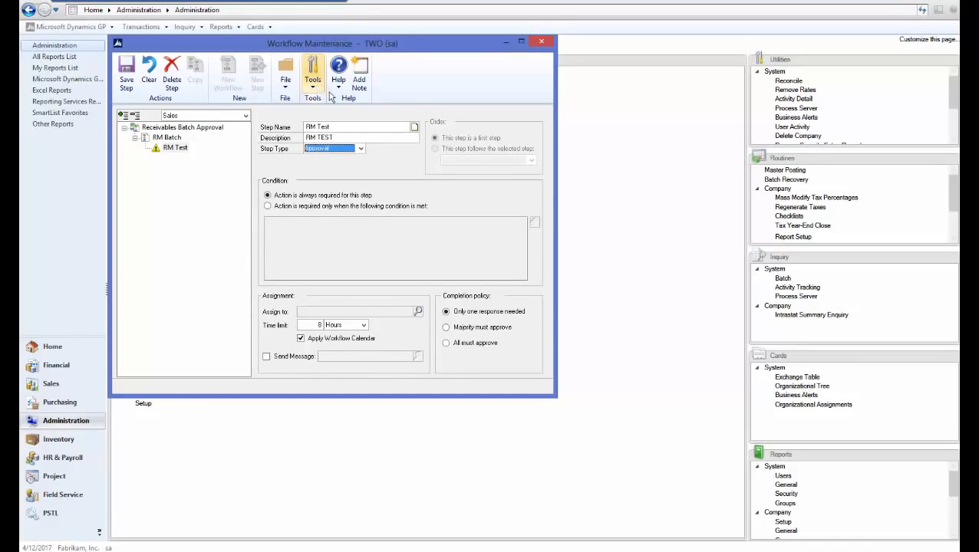
left_click(317, 207)
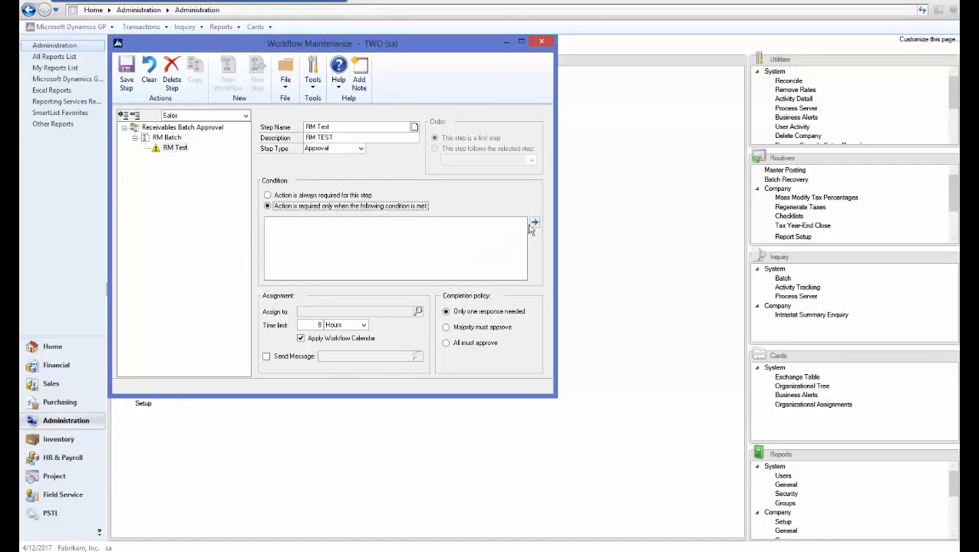
left_click(535, 224)
left_click(398, 163)
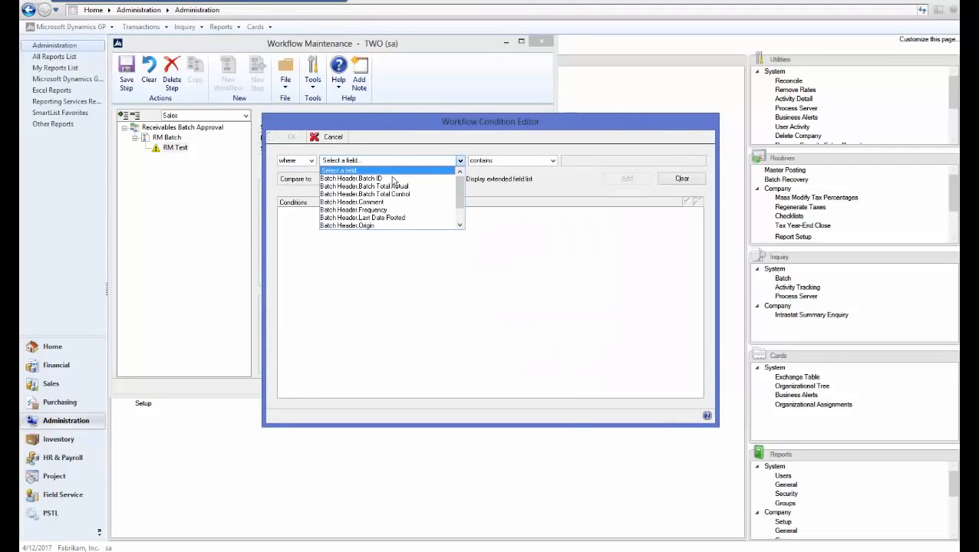
mouse_move(460, 204)
left_mouse_down()
mouse_move(459, 217)
mouse_move(458, 191)
left_mouse_up()
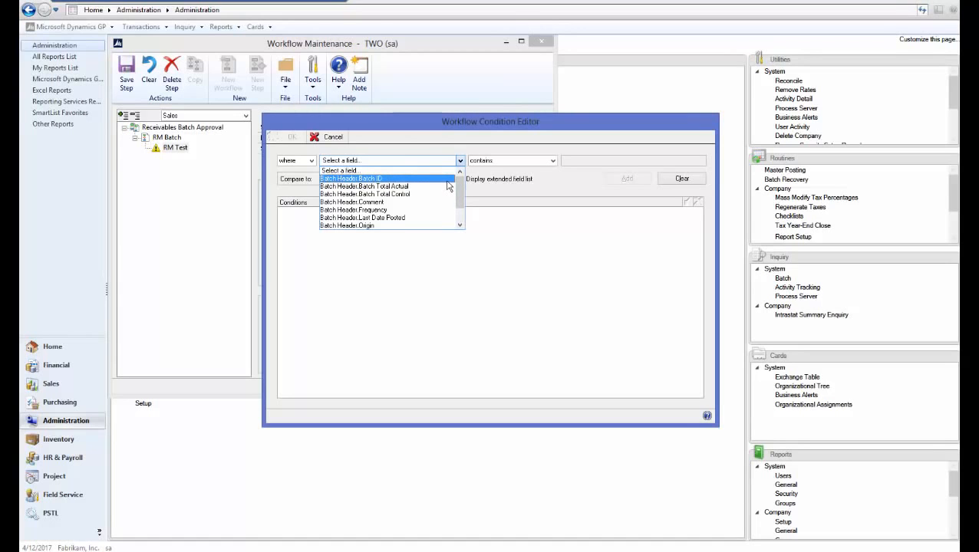
left_click(336, 141)
left_click(336, 141)
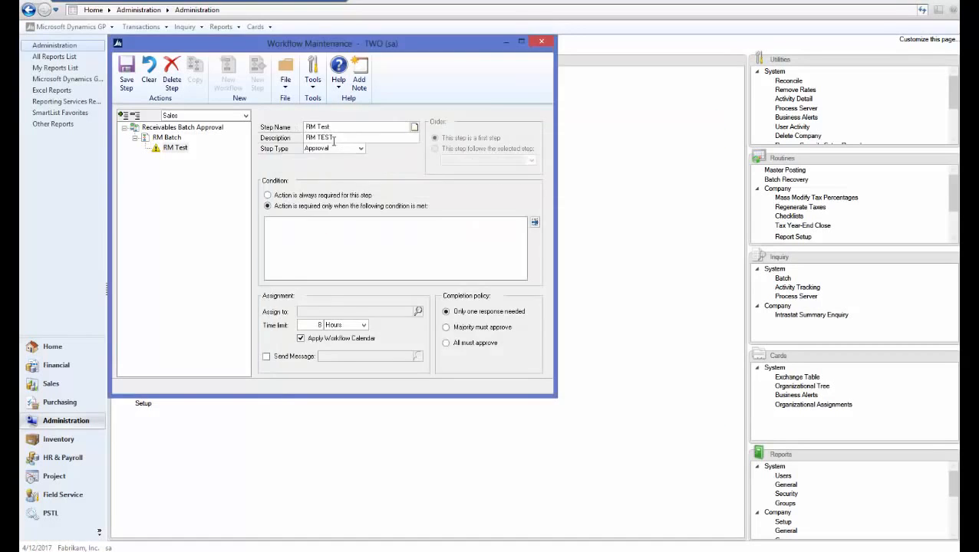
left_click(292, 197)
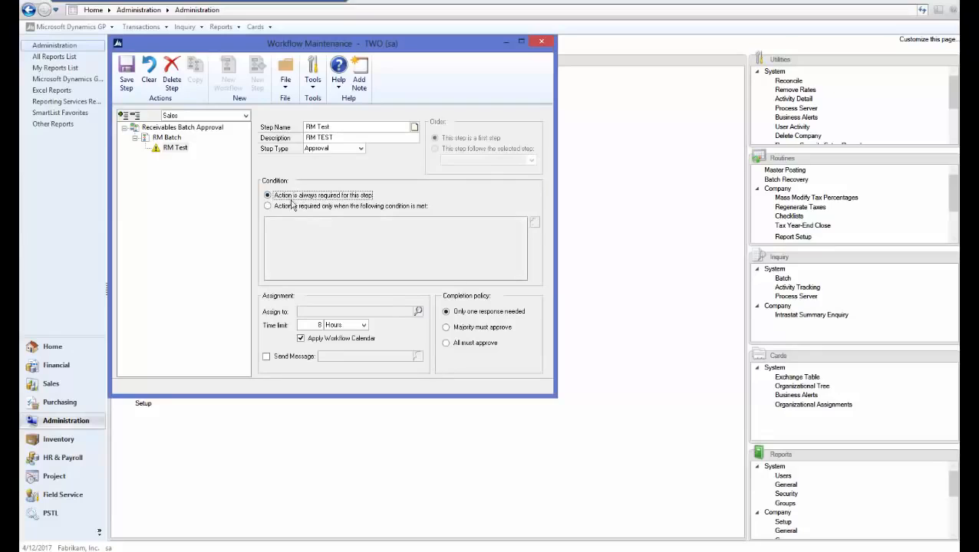
Assign RM Test to the approver with an assignment message and save the step
left_click(418, 312)
left_click(244, 122)
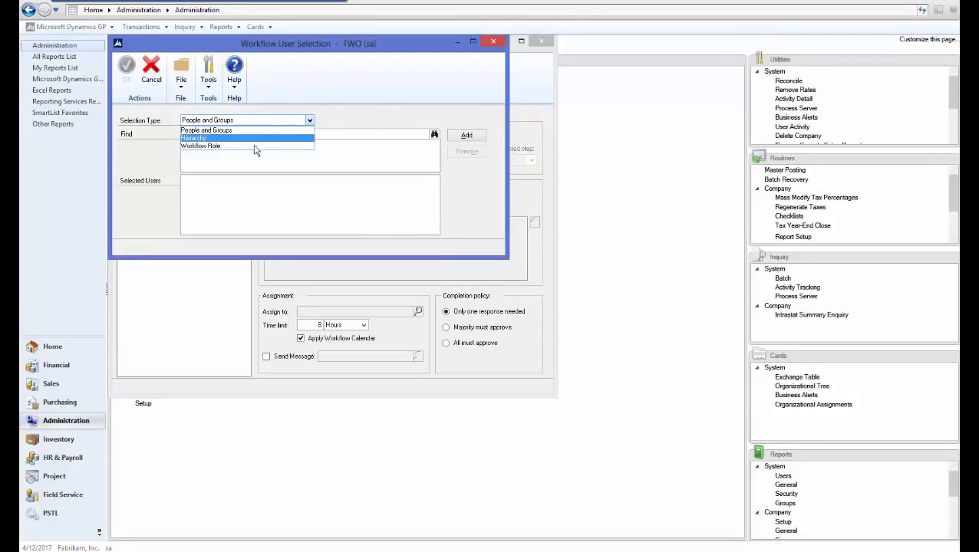
left_click(340, 133)
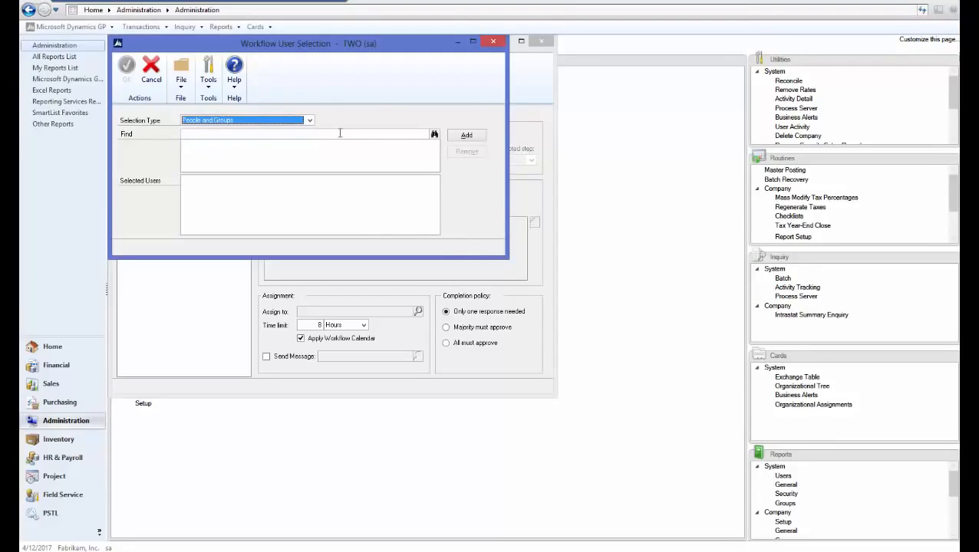
left_click(340, 132)
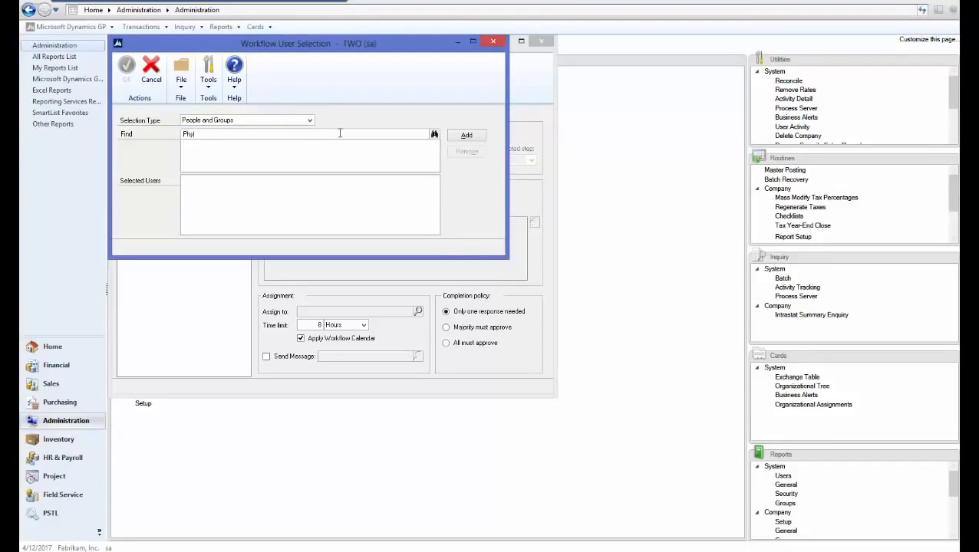
key("Tab")
left_click(467, 135)
left_click(126, 67)
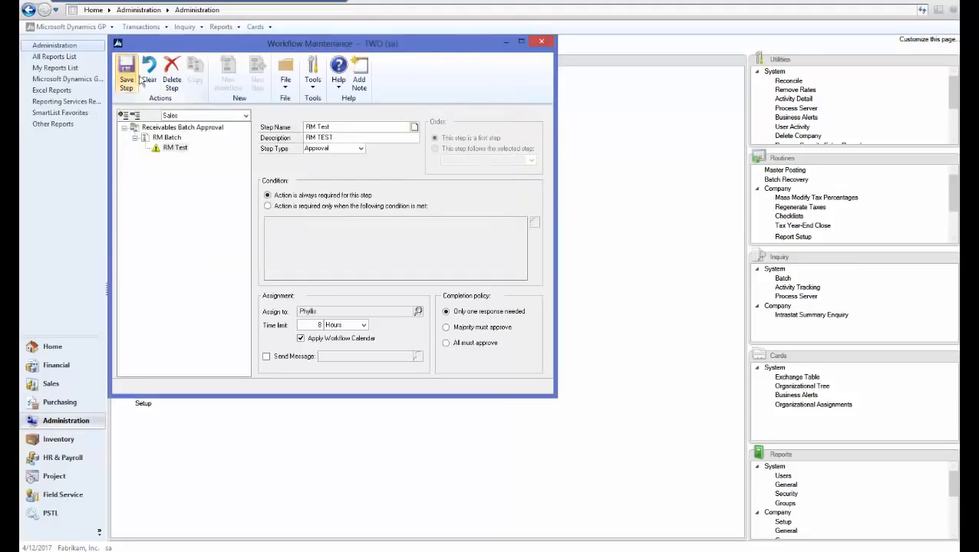
left_click(266, 357)
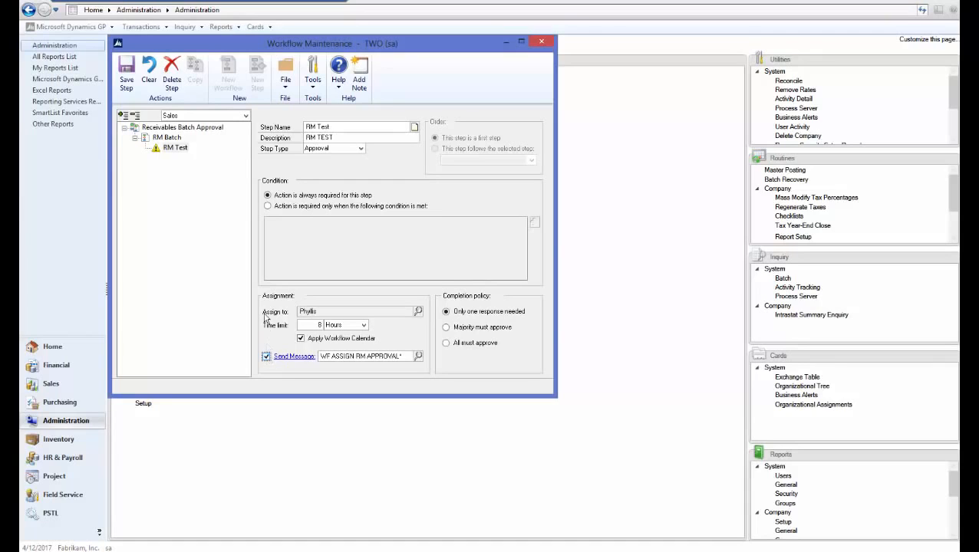
left_click(127, 73)
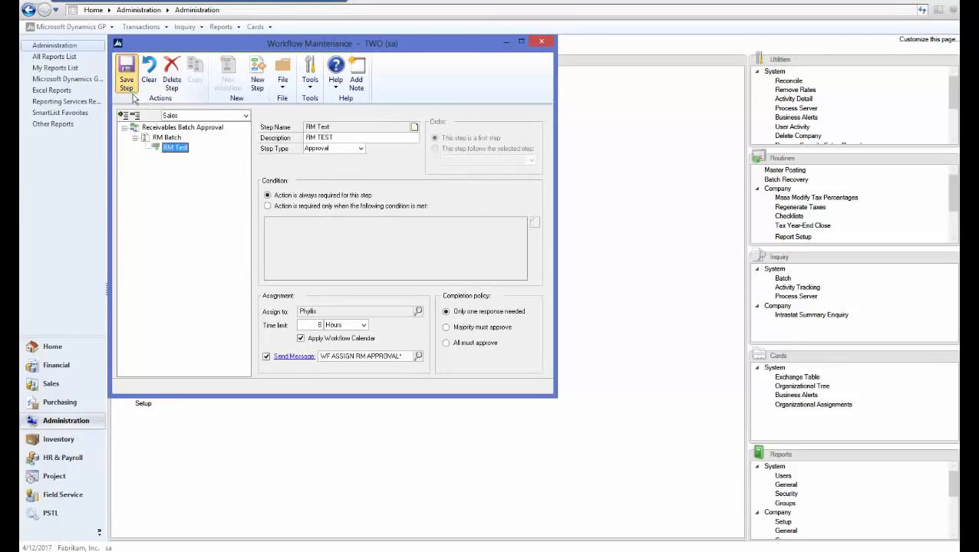
Activate, save and close the RM Batch workflow
left_click(169, 138)
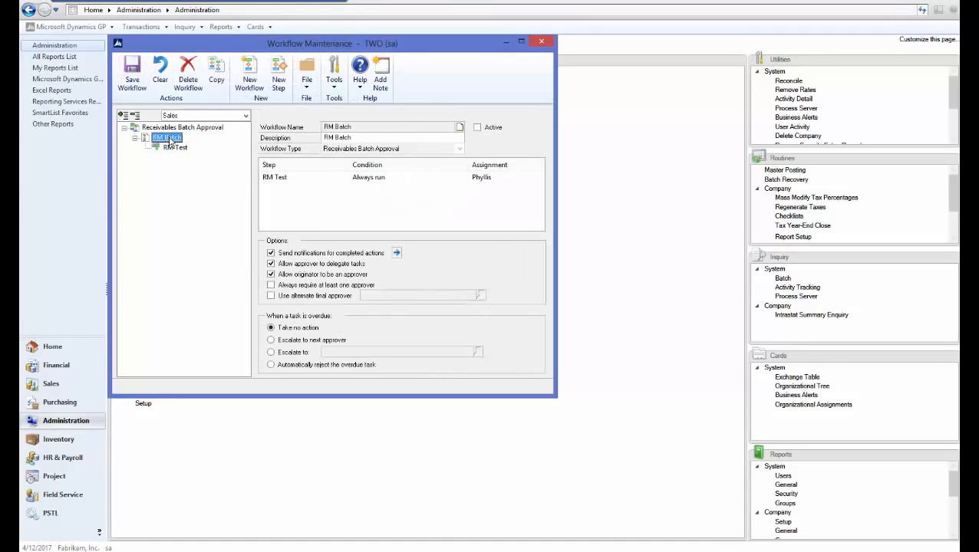
left_click(478, 127)
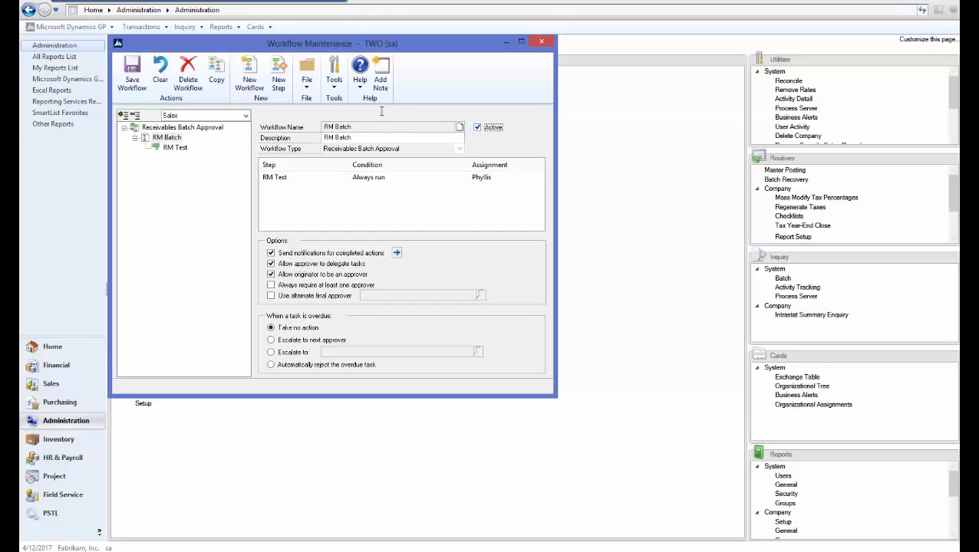
left_click(132, 73)
left_click(540, 41)
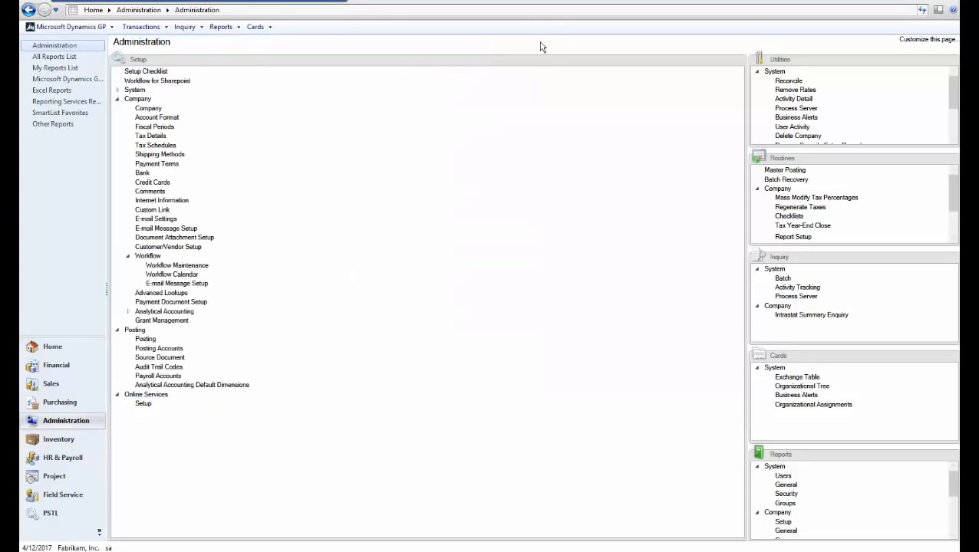
Open Receivables Batch Entry from the Sales area's transactions list
left_click(66, 384)
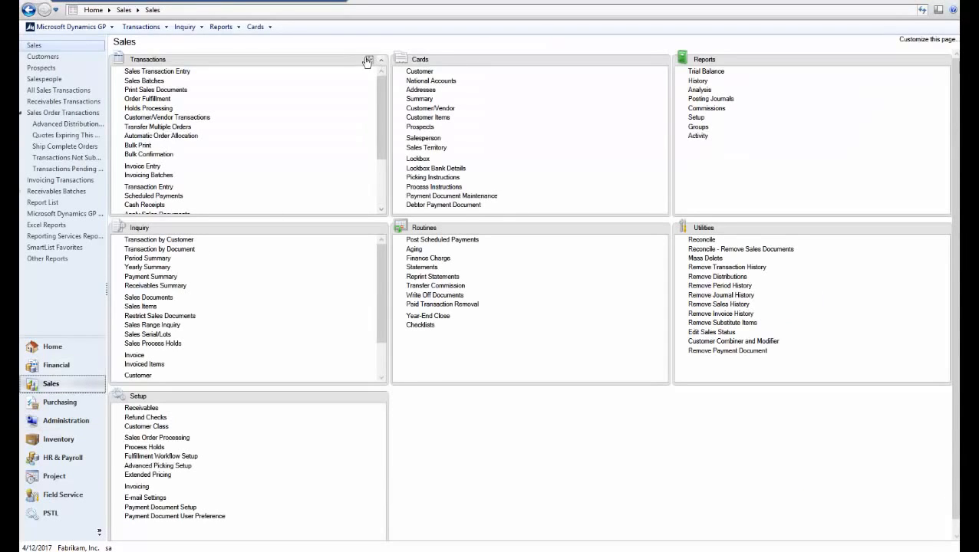
left_click(374, 59)
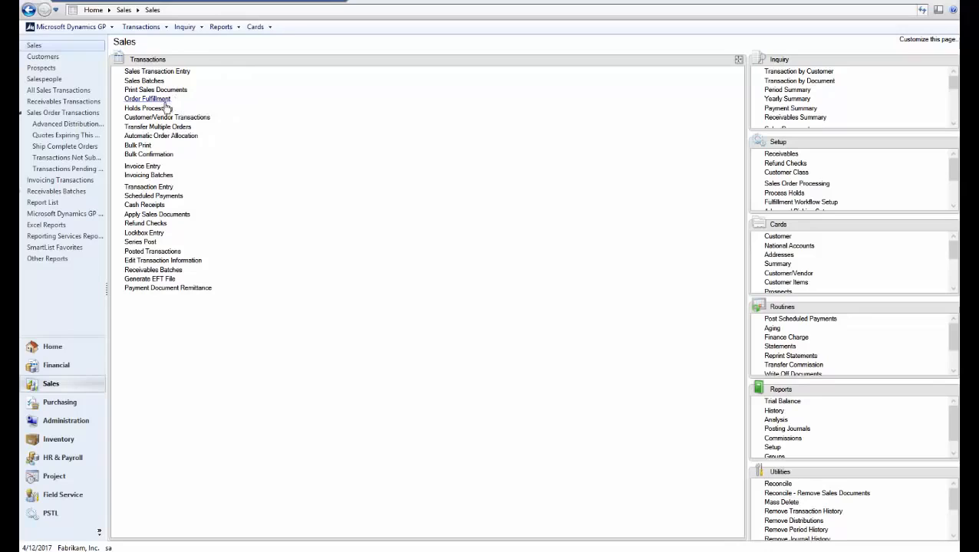
left_click(169, 270)
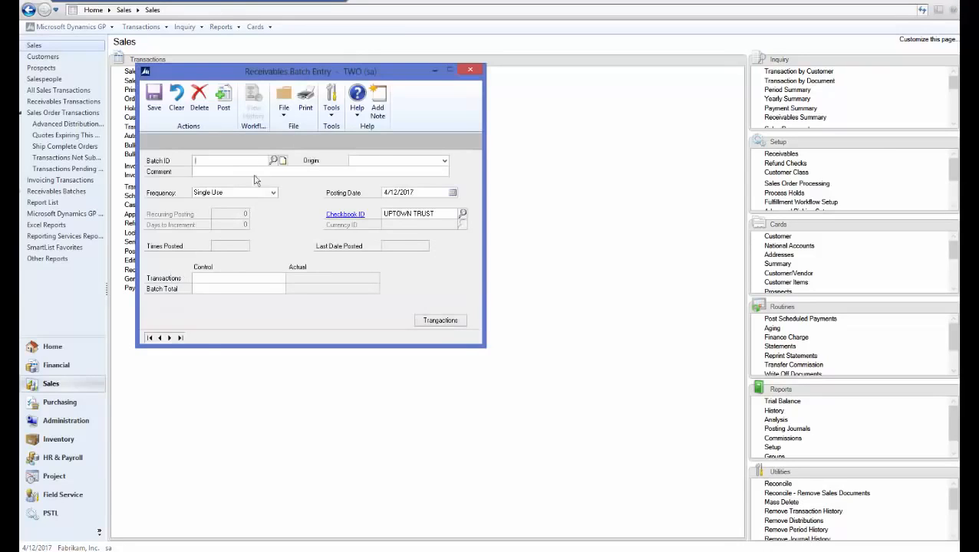
Create batch TEST with origin Transaction Entry and open its transaction entry
type("TEST")
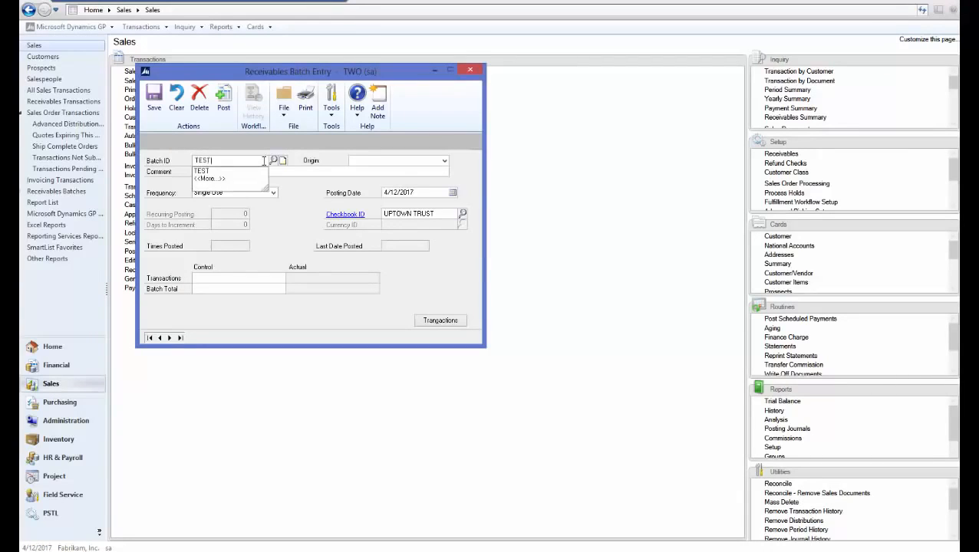
key("Tab")
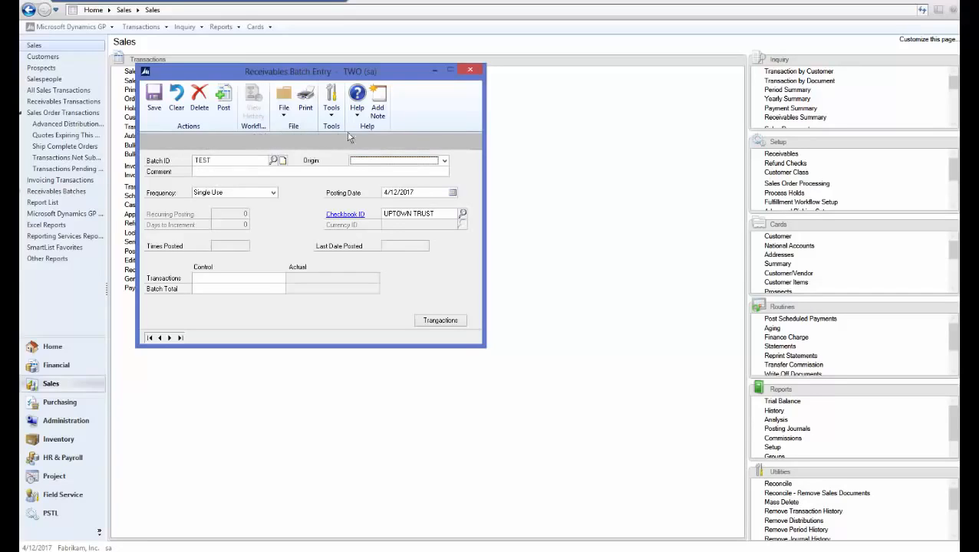
left_click(377, 163)
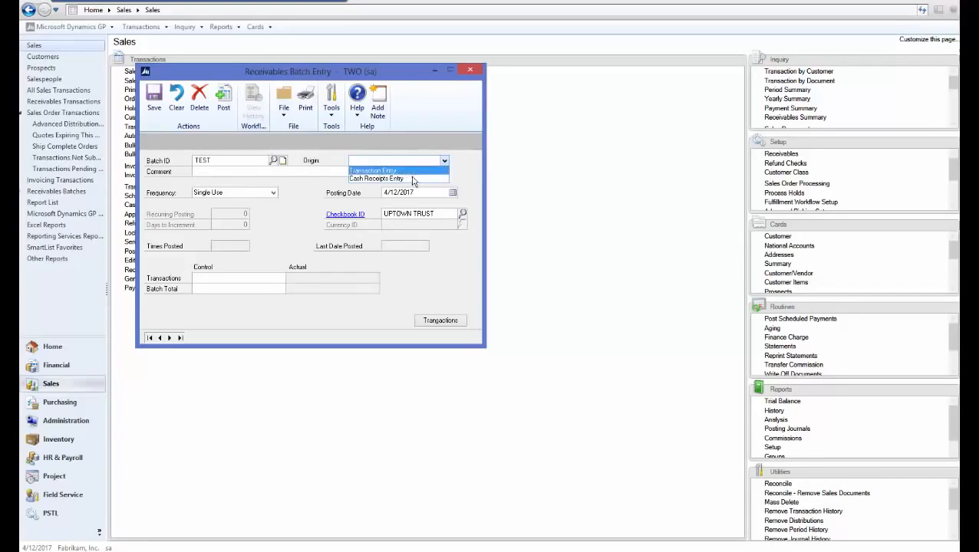
left_click(415, 172)
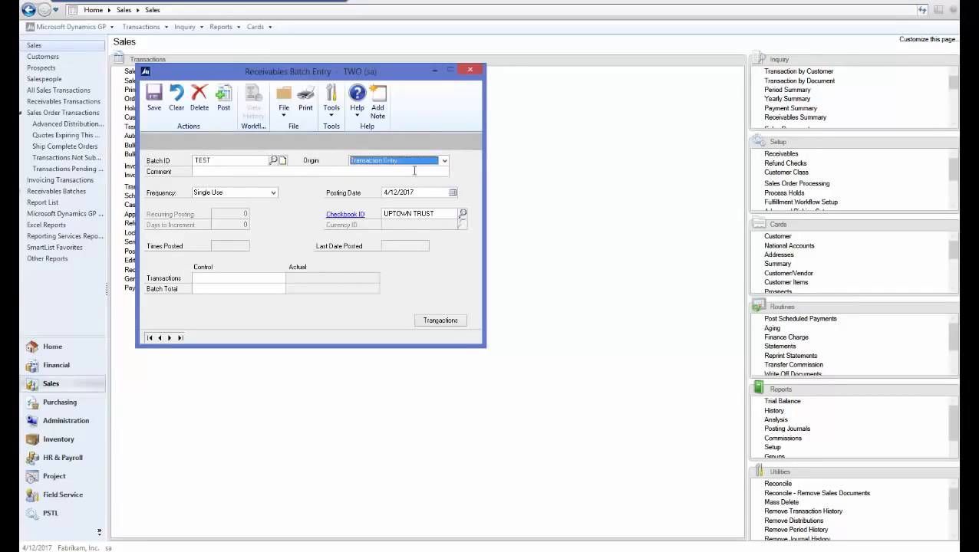
left_click(414, 171)
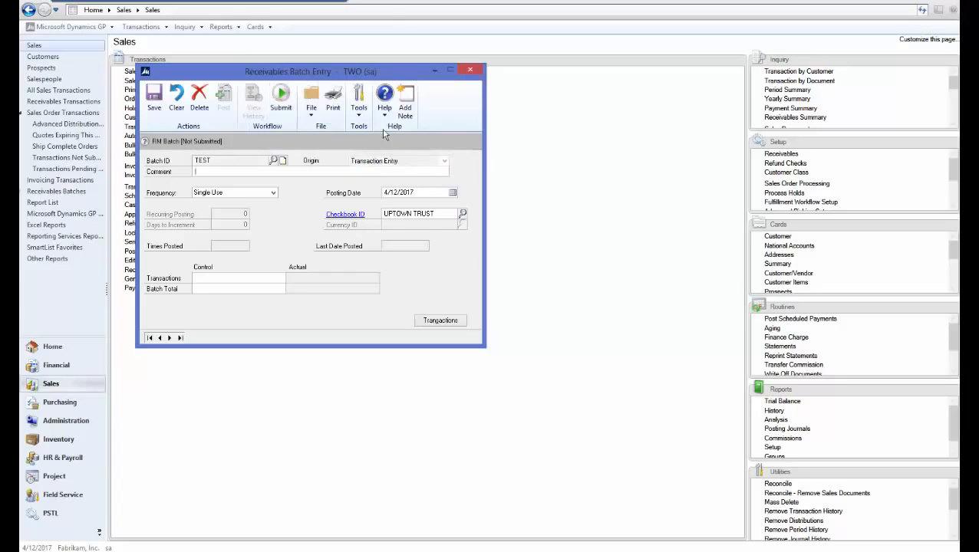
left_click(440, 320)
Save a $20.00 sales invoice for customer AARONFIT0001 in batch TEST, then close transaction entry
left_click(215, 148)
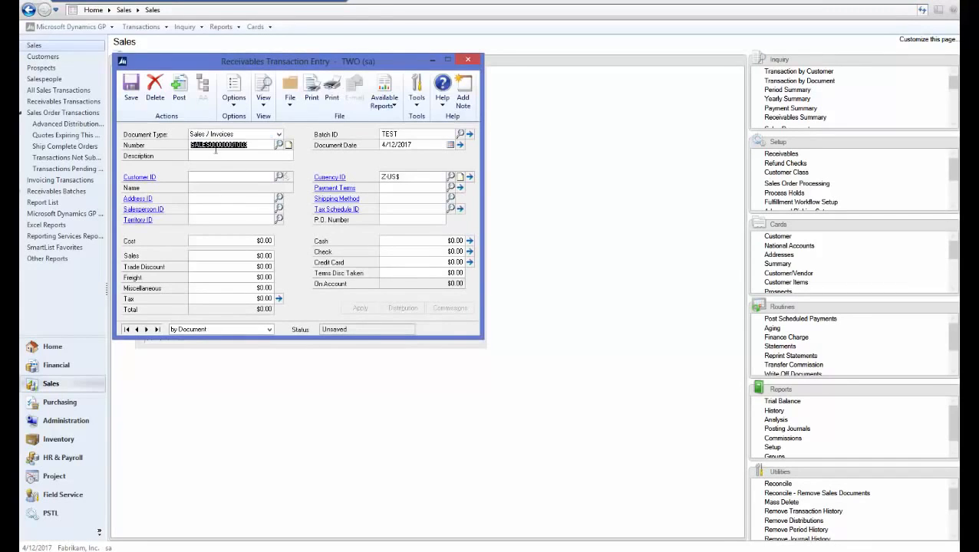
left_click(218, 156)
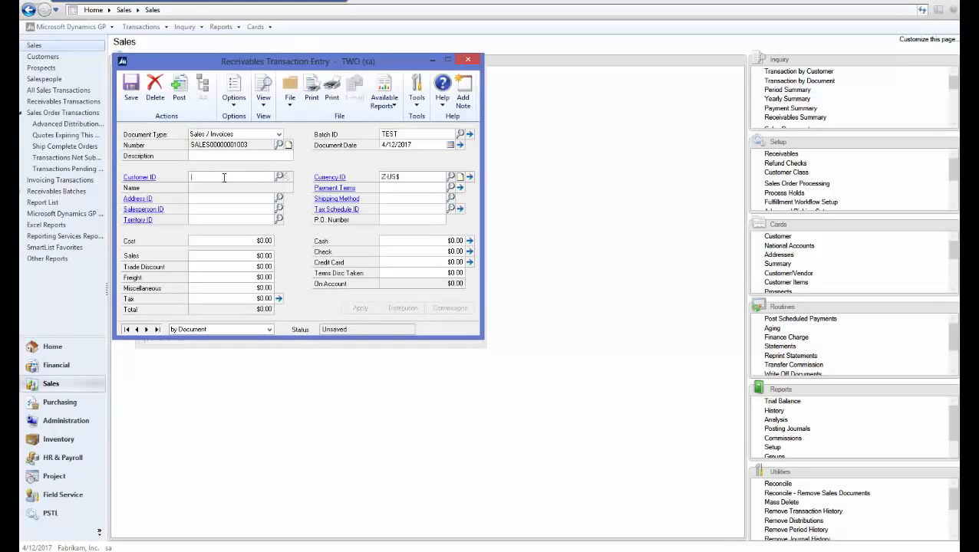
key("ctrl+l")
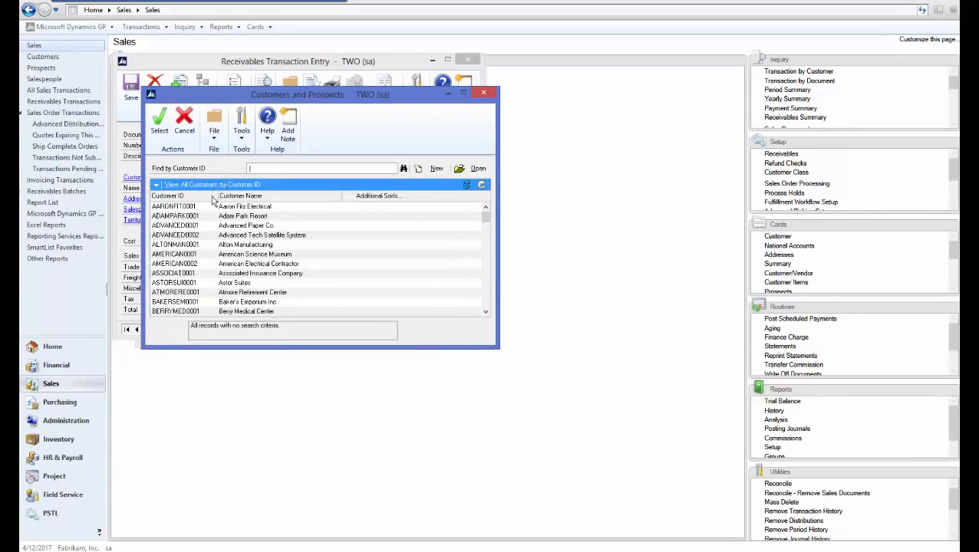
double_click(216, 207)
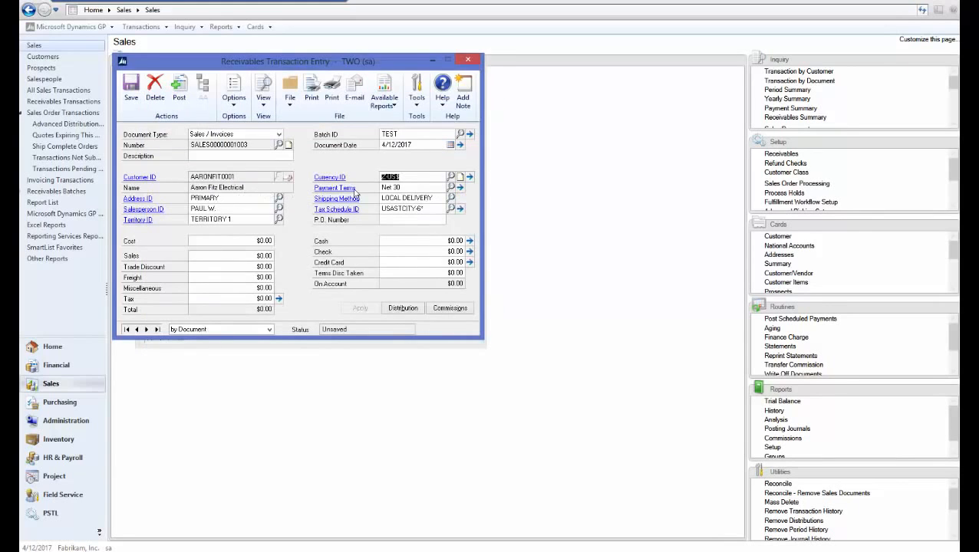
left_click(253, 241)
left_click(254, 255)
type("20")
key("Tab")
left_click(137, 107)
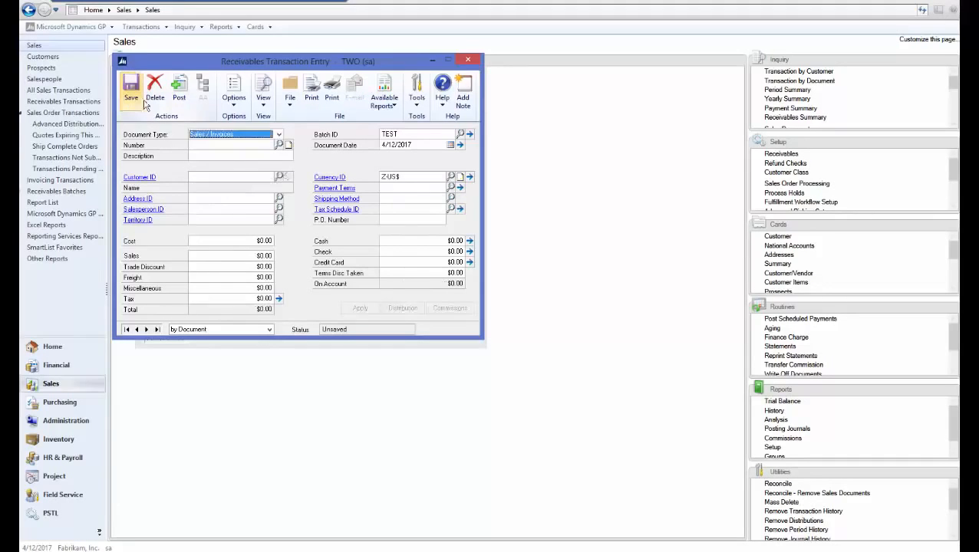
left_click(471, 61)
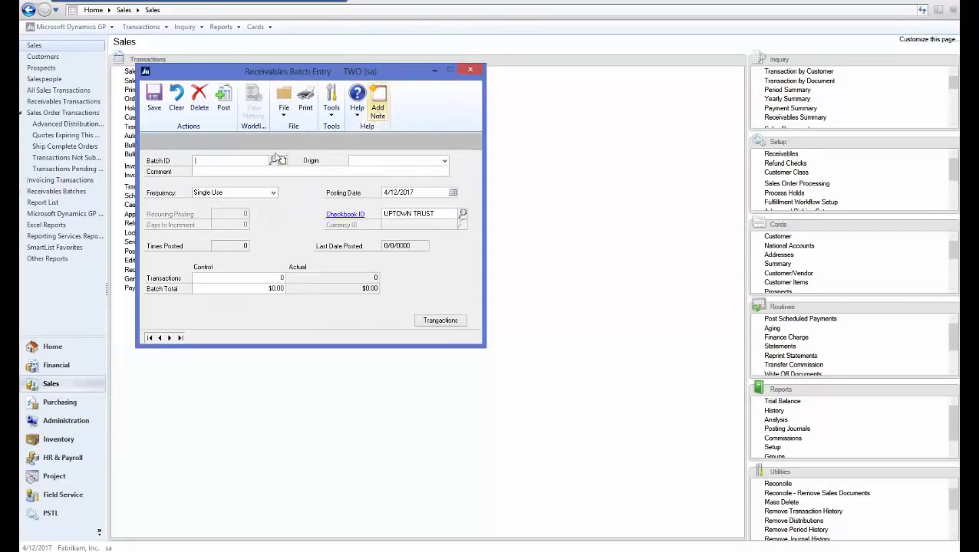
Load batch TEST (Transaction Entry) and submit it to workflow with the comment 'test'
type("TEST")
left_click(361, 161)
left_click(368, 170)
left_click(355, 174)
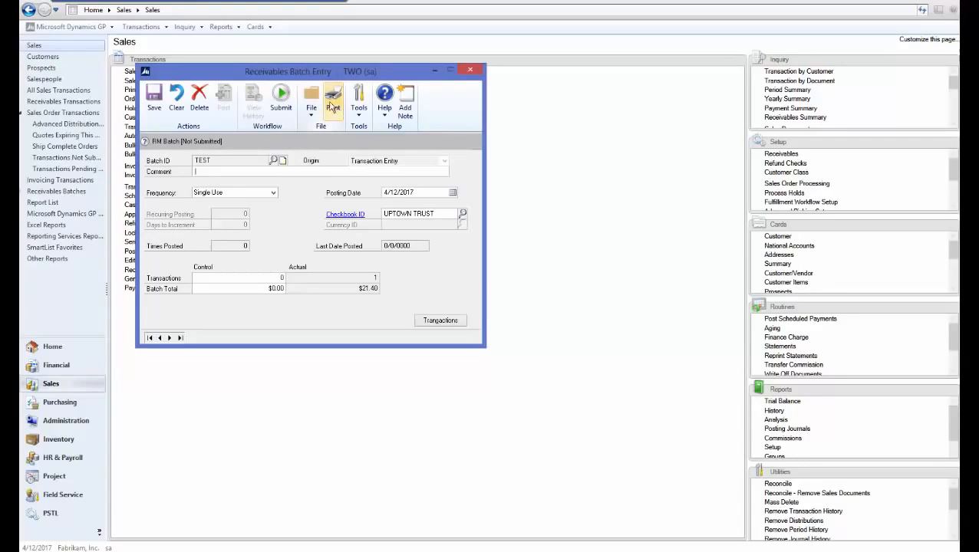
left_click(281, 108)
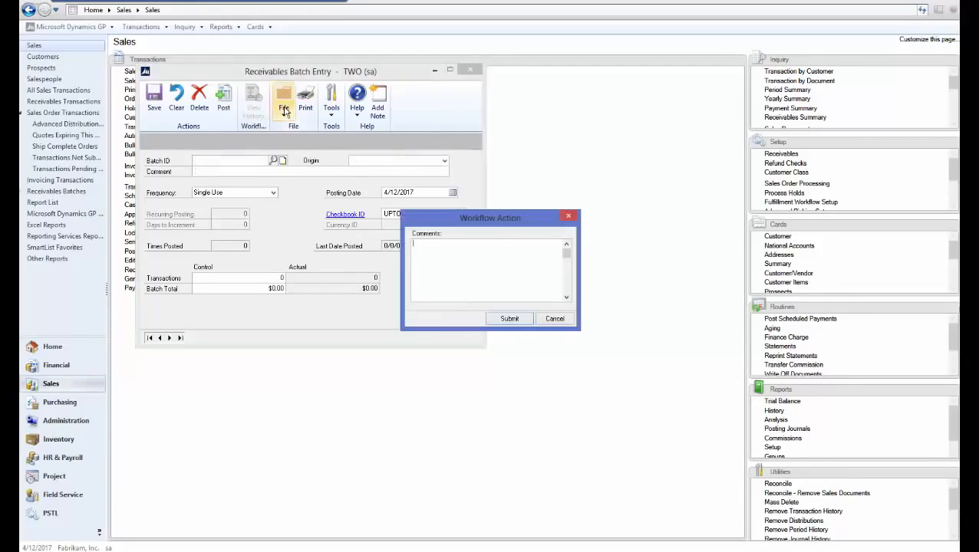
type("test")
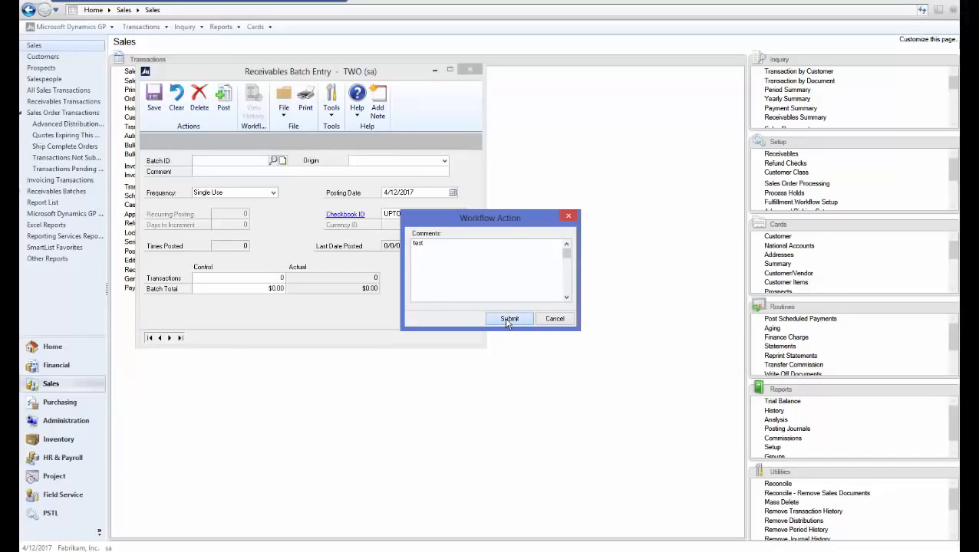
left_click(506, 319)
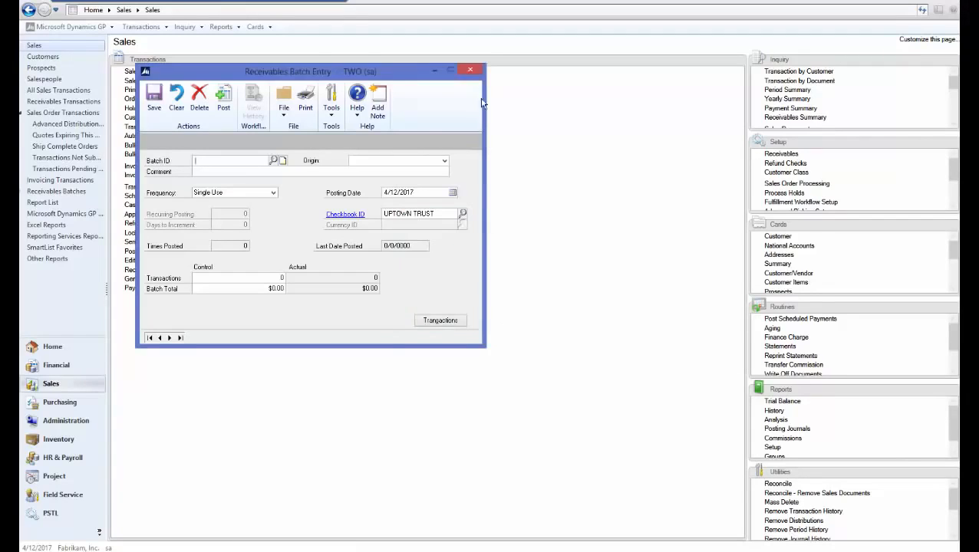
Reload batch TEST to confirm it is pending approval, then save and close the window
type("TEST")
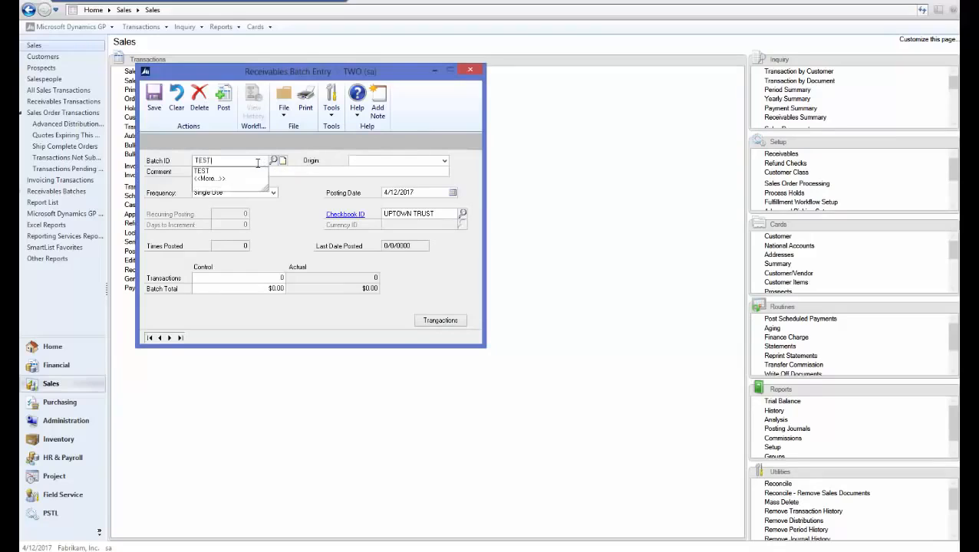
left_click(368, 165)
left_click(372, 171)
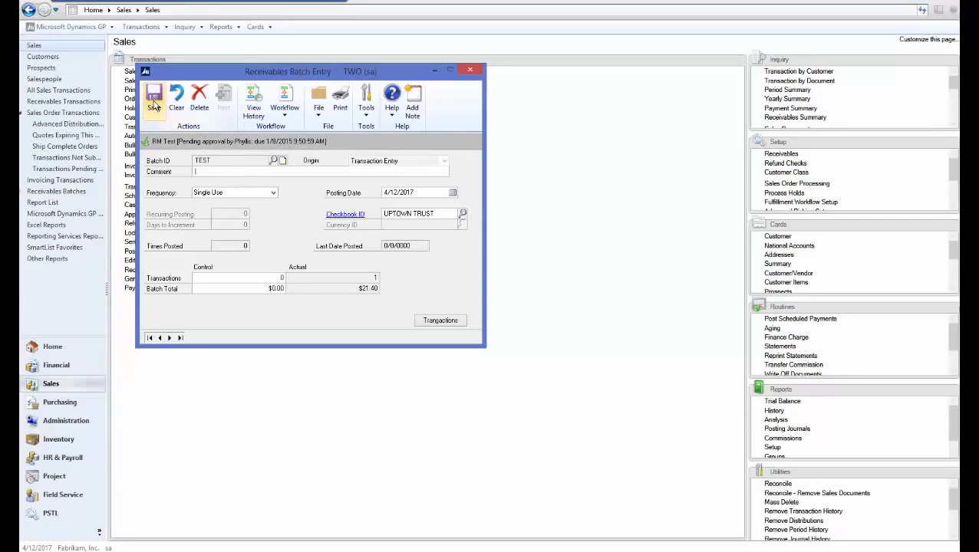
left_click(155, 106)
left_click(470, 69)
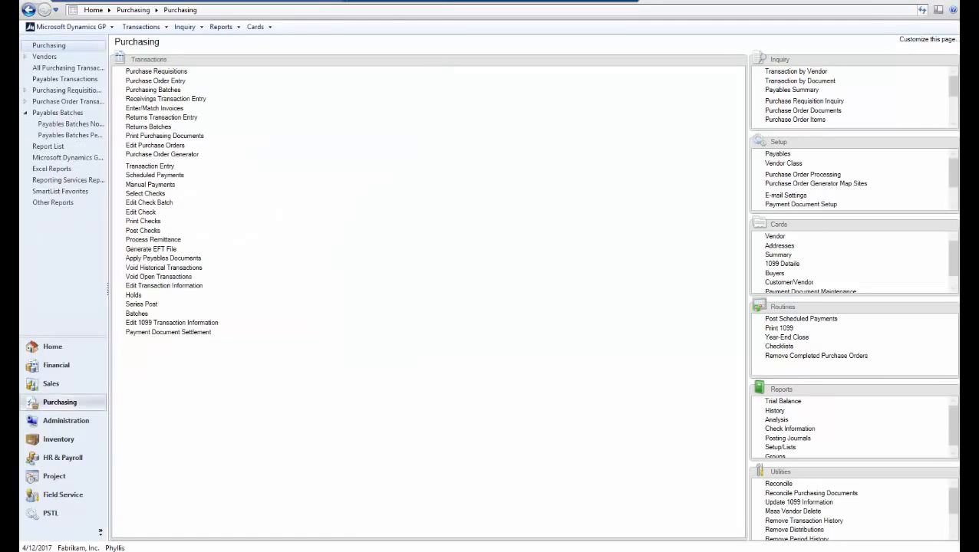
As the approver, go to the Sales area and expand the Transactions list with Receivables Batches
left_click(49, 348)
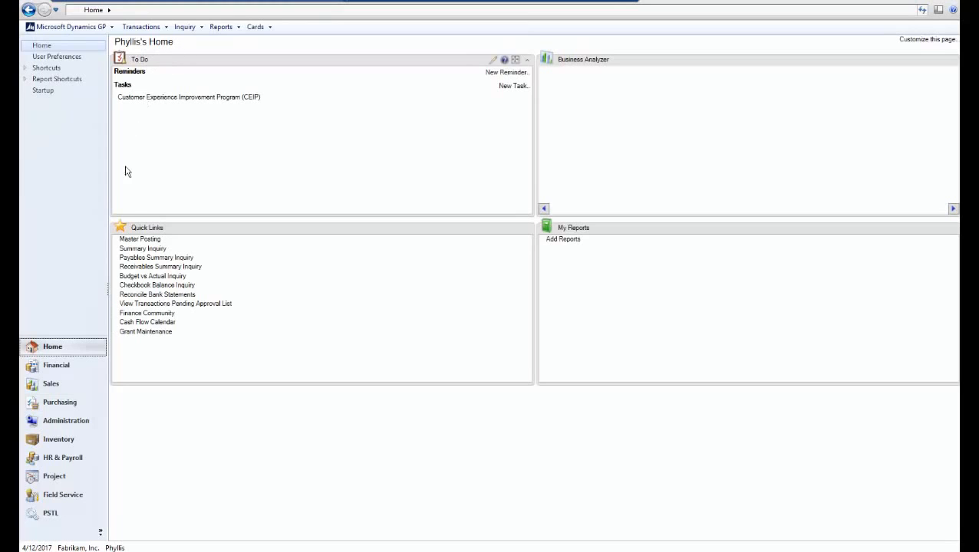
left_click(69, 384)
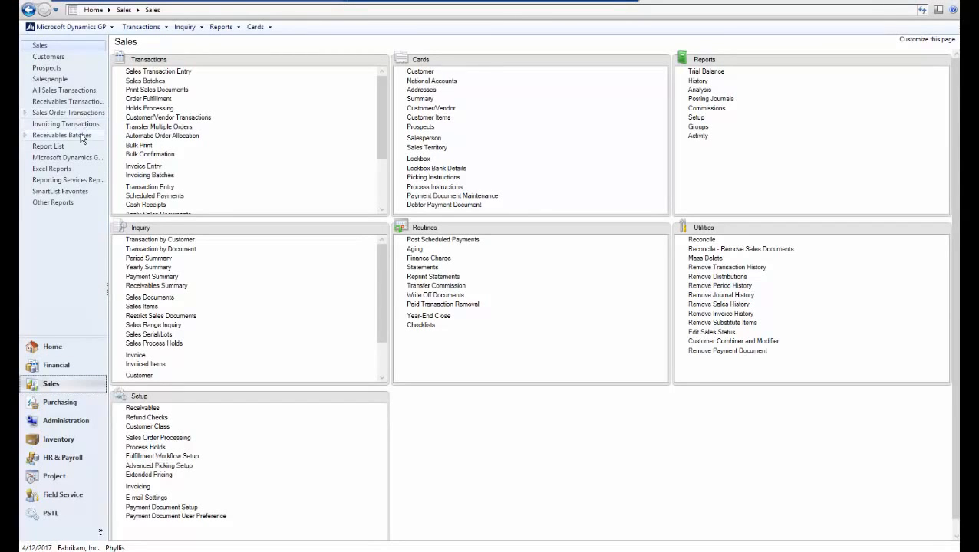
left_click(27, 135)
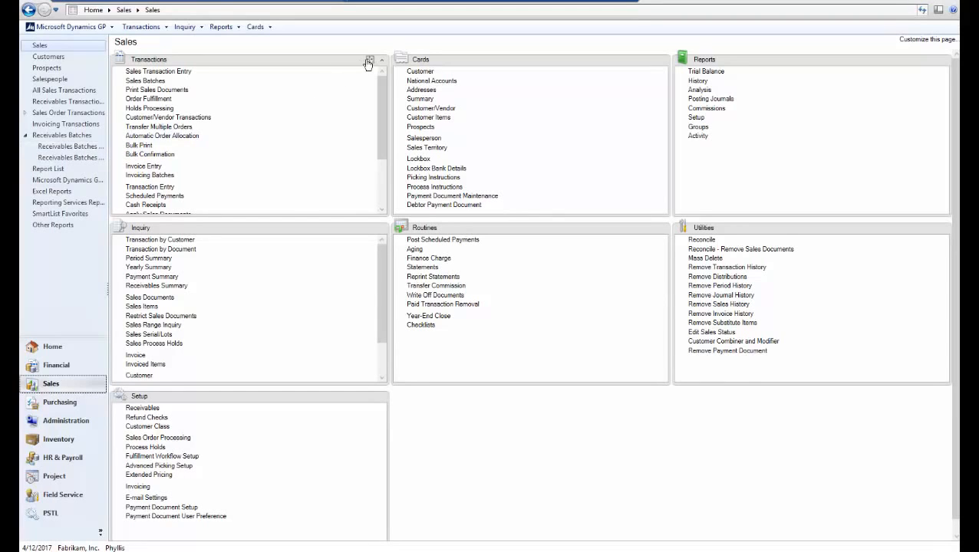
left_click(370, 60)
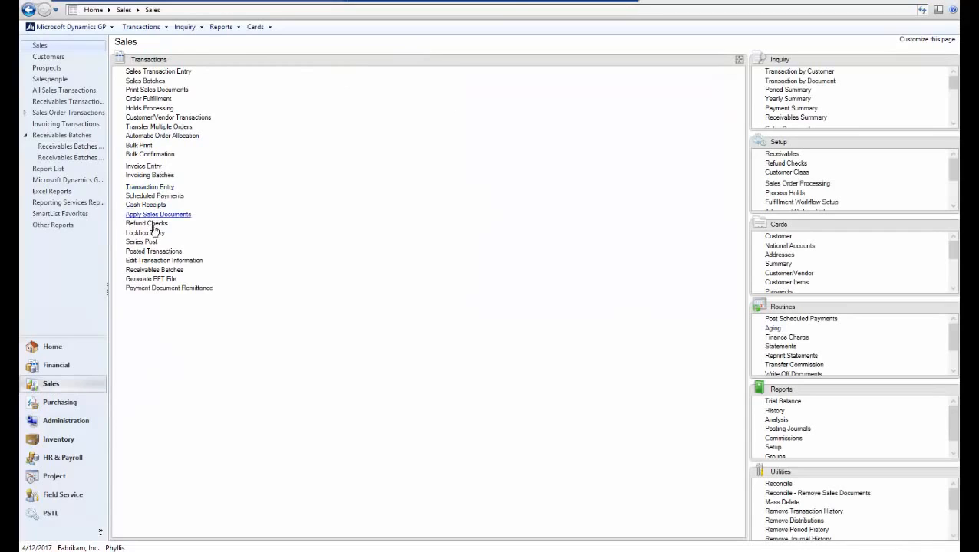
Open Receivables Batch Entry and load batch TEST with origin Transaction Entry
left_click(154, 271)
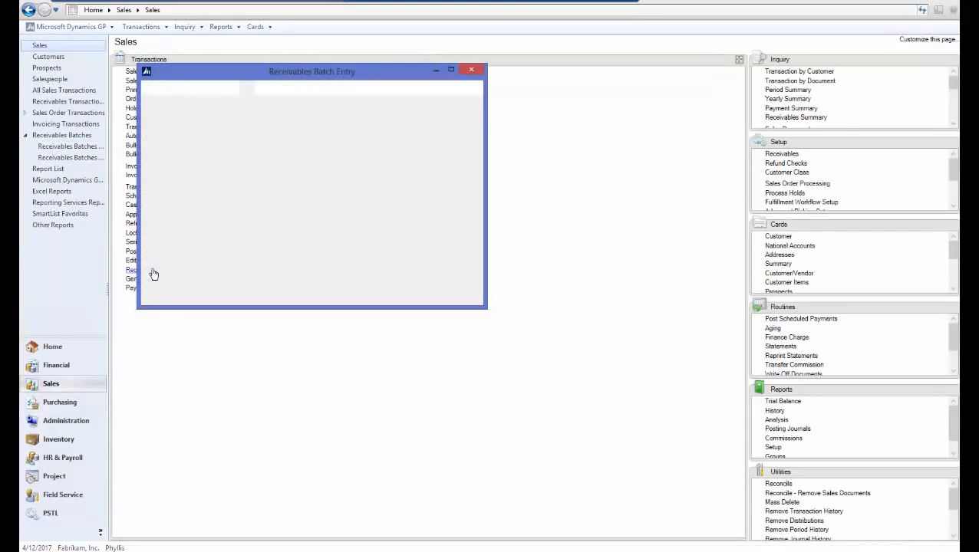
type("TEST")
key("Tab")
left_click(369, 164)
left_click(375, 171)
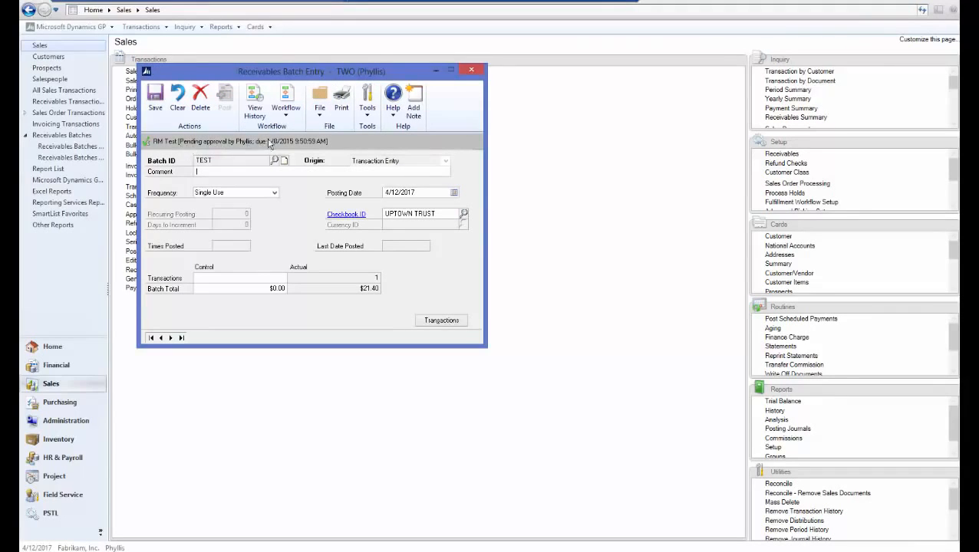
Approve batch TEST through Workflow > Approve and close the batch window
left_click(288, 116)
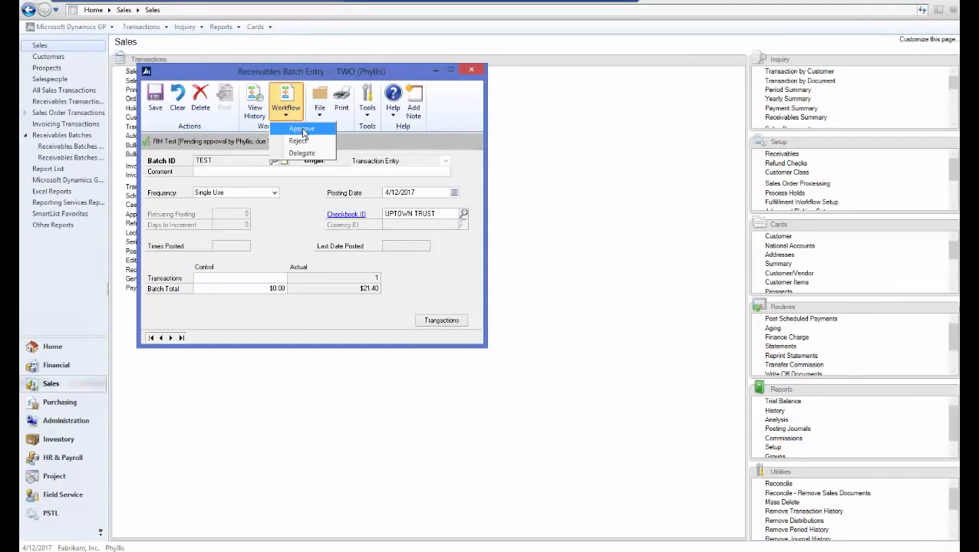
left_click(302, 128)
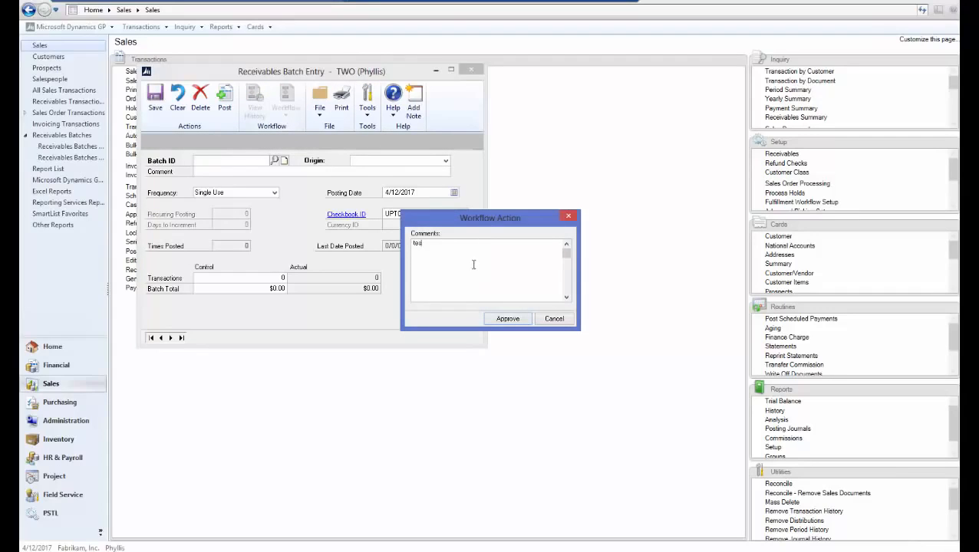
left_click(508, 319)
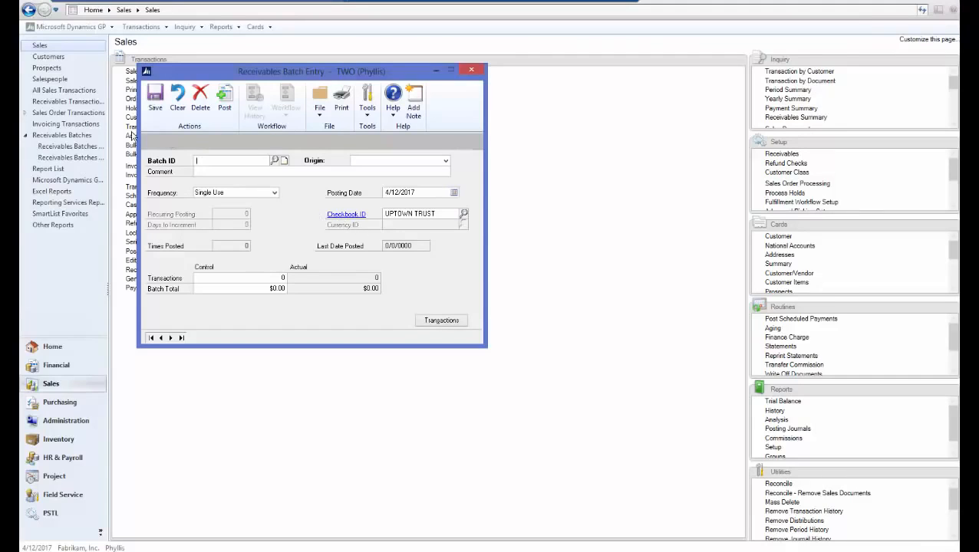
left_click(471, 70)
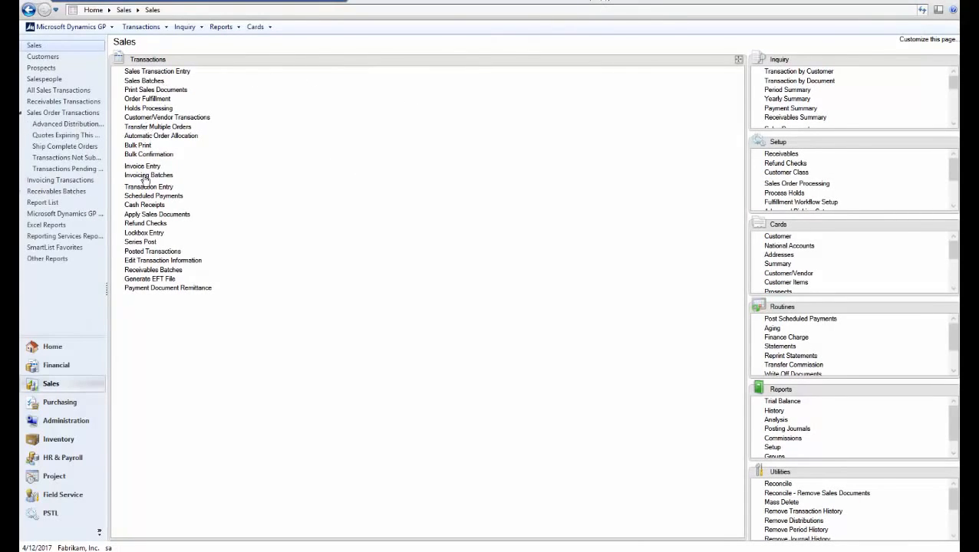
Reload batch TEST to verify its Completed workflow status with one $21.40 transaction, then close it
left_click(148, 272)
type("TEST")
left_click(361, 161)
left_click(370, 171)
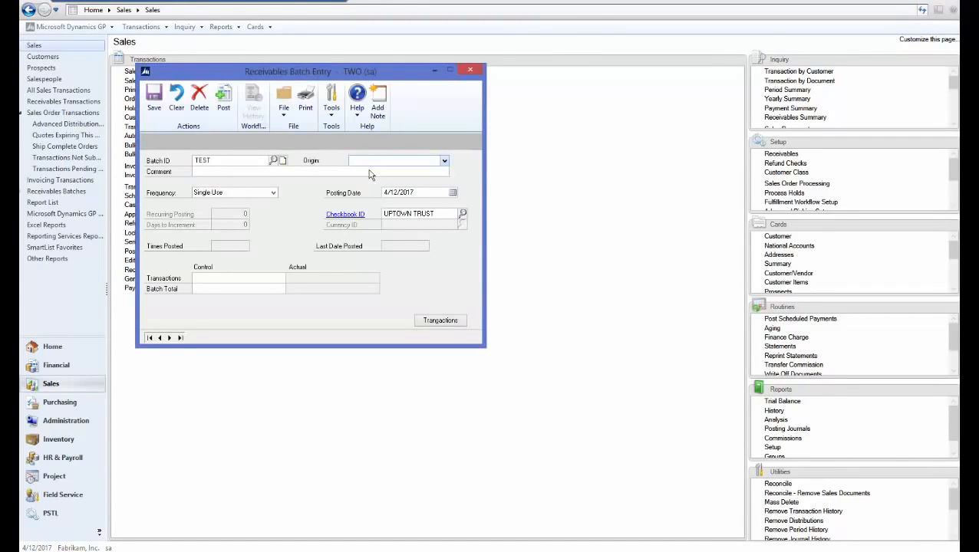
left_click(271, 173)
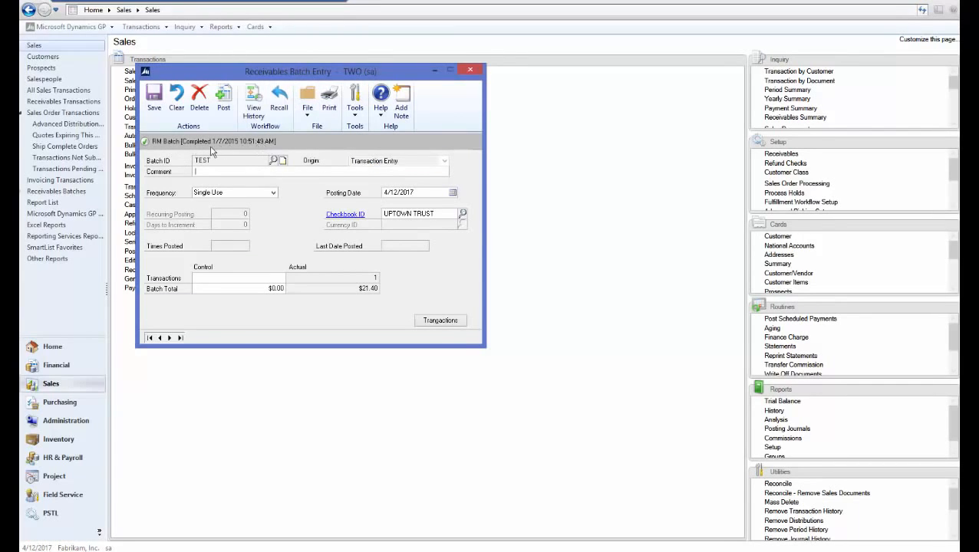
left_click(471, 72)
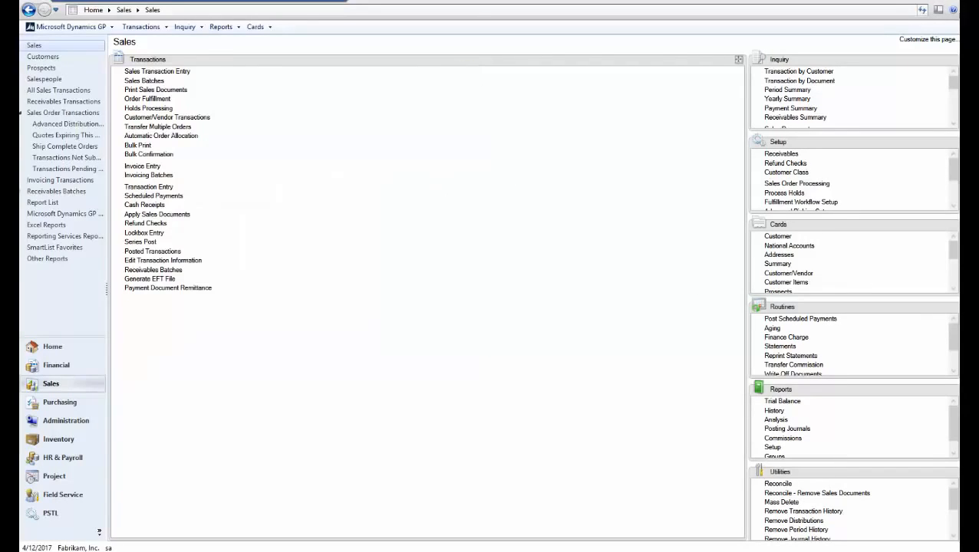
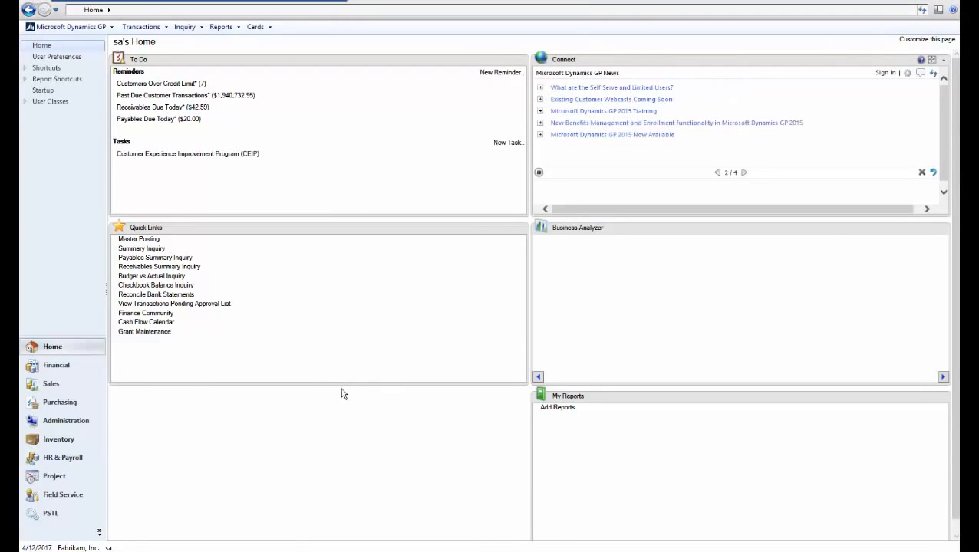
Open Workflow Maintenance from Administration setup and switch to the Project module's workflow types
left_click(77, 422)
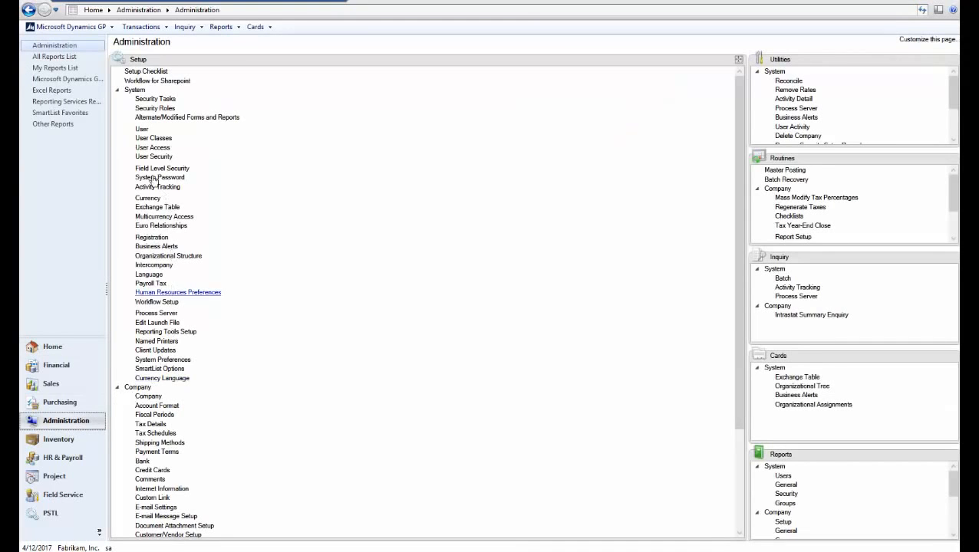
left_click(118, 91)
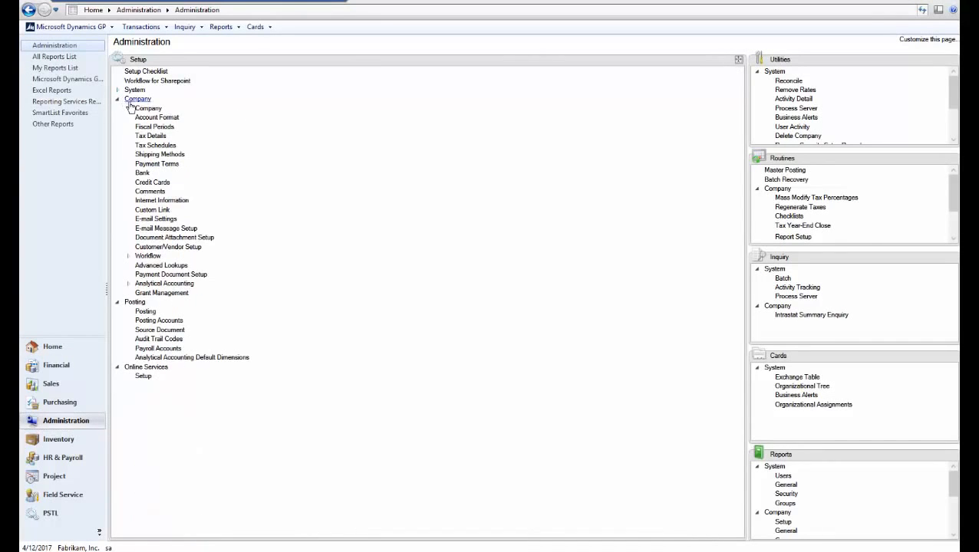
left_click(156, 258)
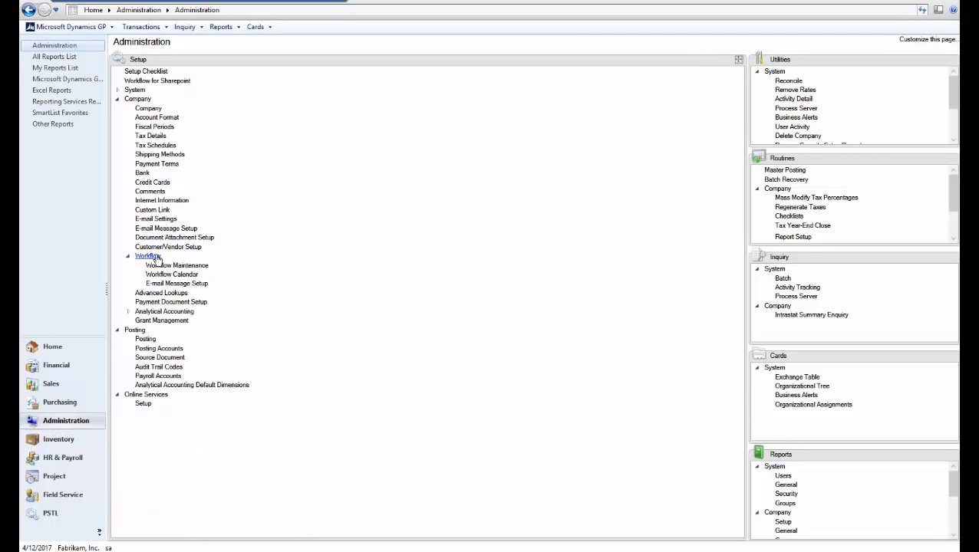
left_click(175, 265)
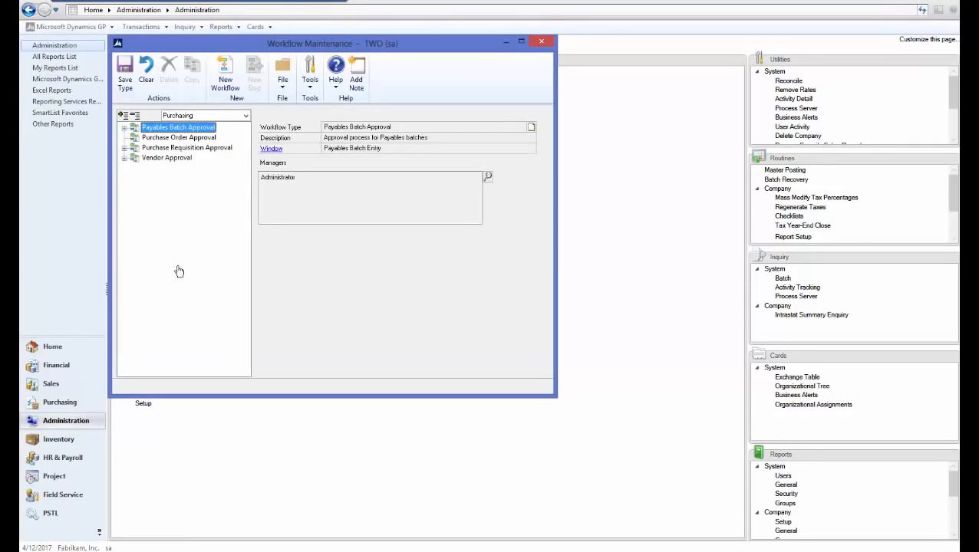
left_click(206, 116)
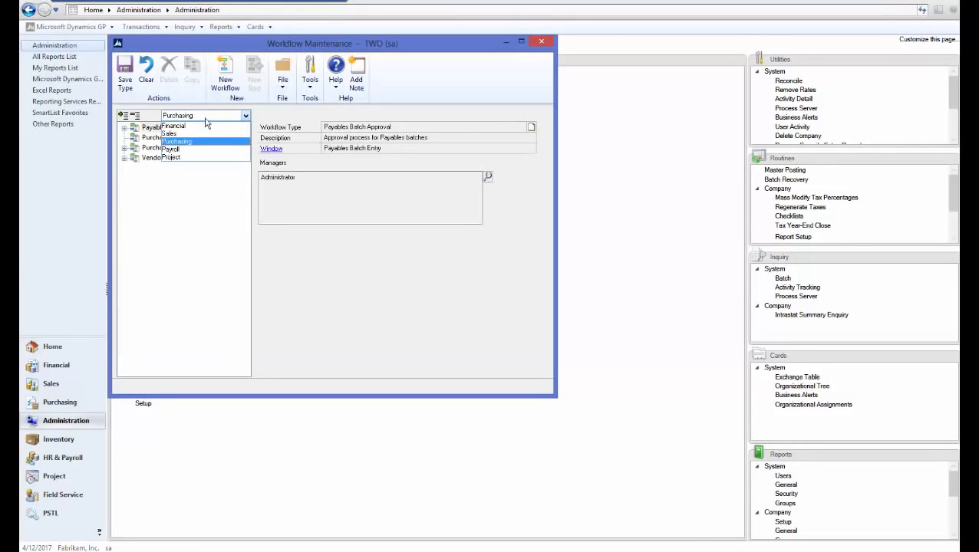
left_click(179, 157)
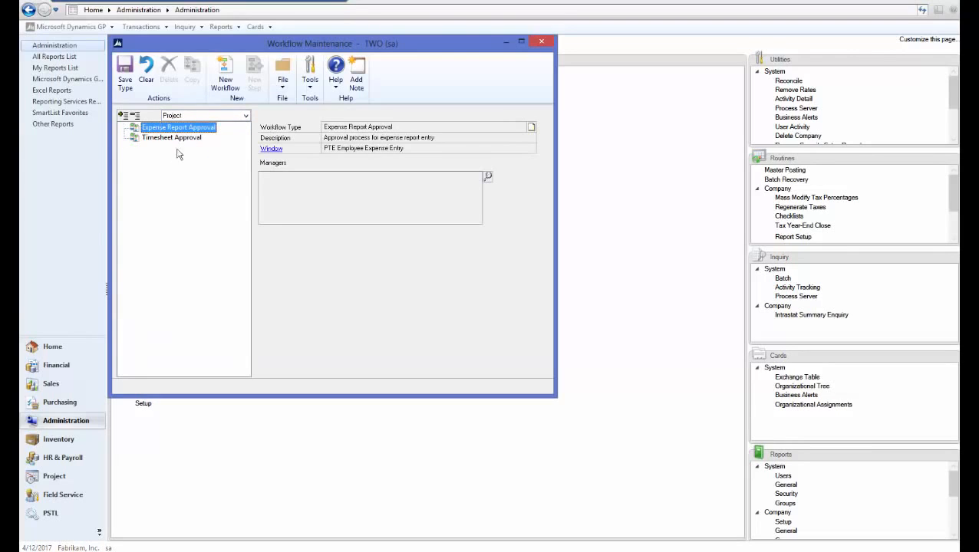
Add Administrator as manager of Expense Report Approval and start a new workflow
left_click(488, 178)
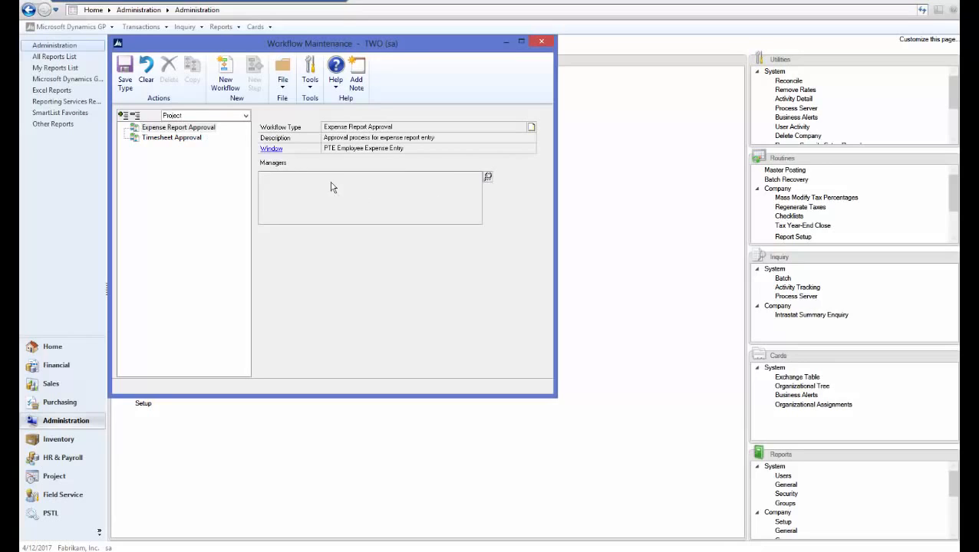
left_click(489, 178)
left_click(465, 138)
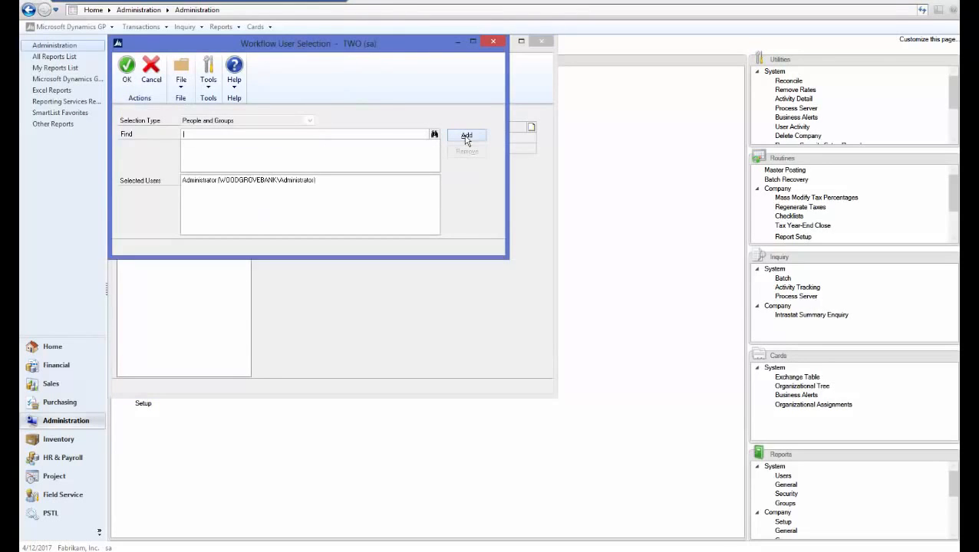
left_click(125, 70)
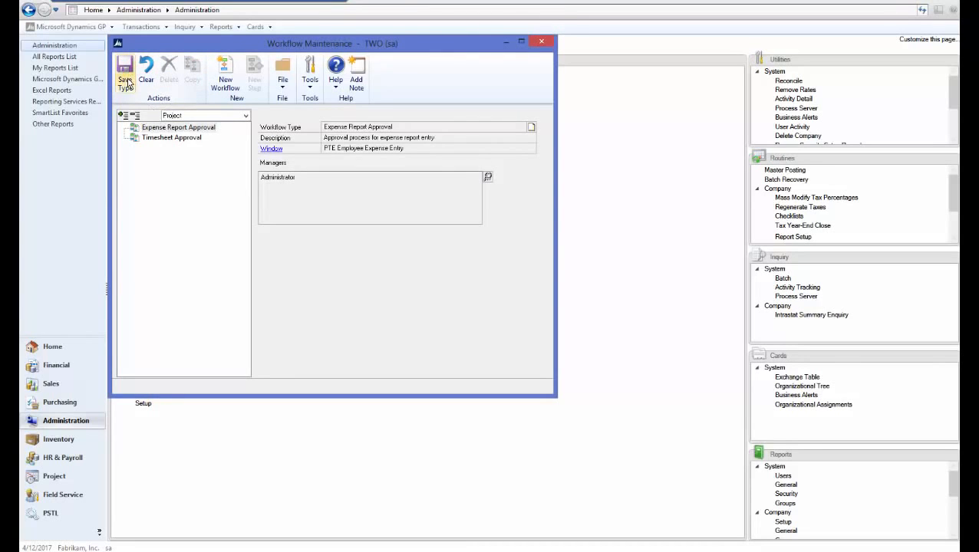
left_click(225, 77)
Name the workflow Expense Report and enable completion notifications, delegation and originator approval
type("Expense Report")
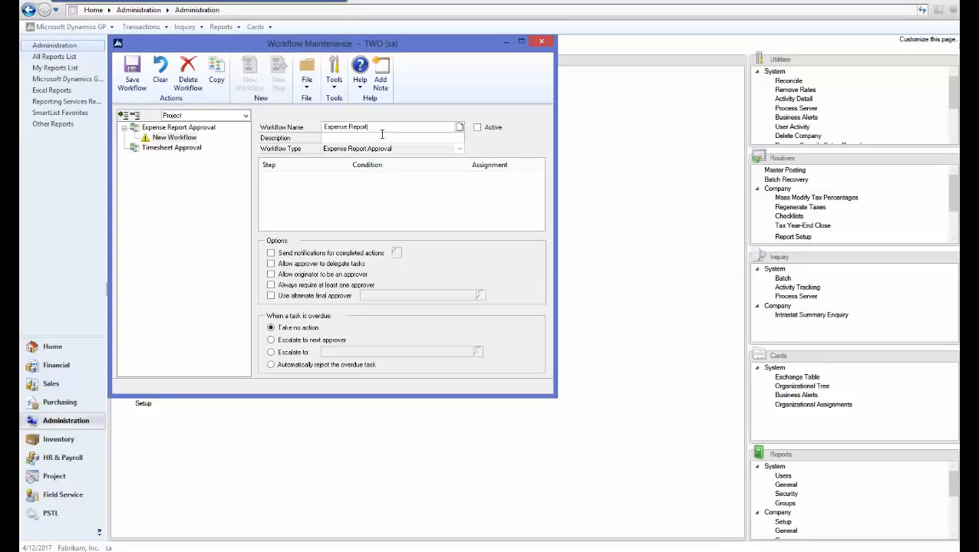
key("Tab")
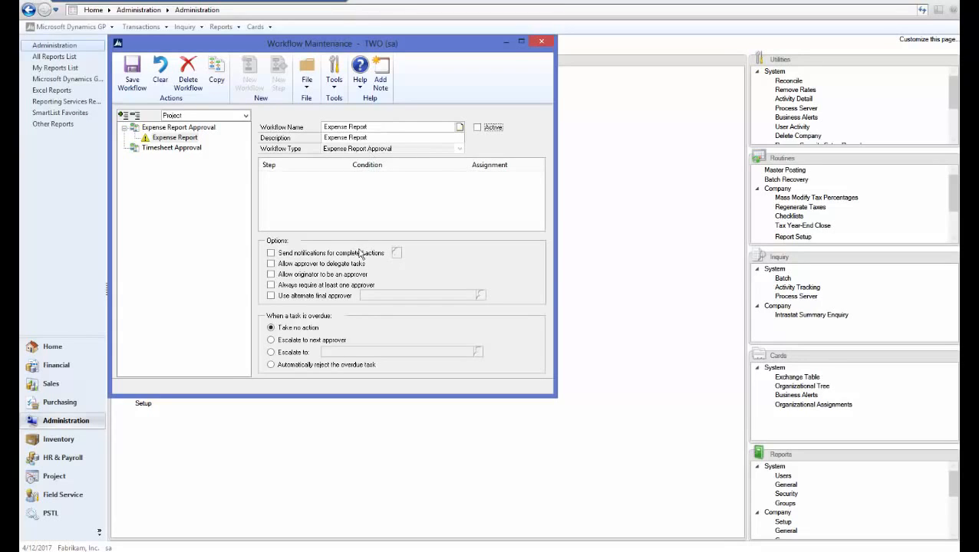
left_click(332, 254)
left_click(278, 264)
left_click(278, 274)
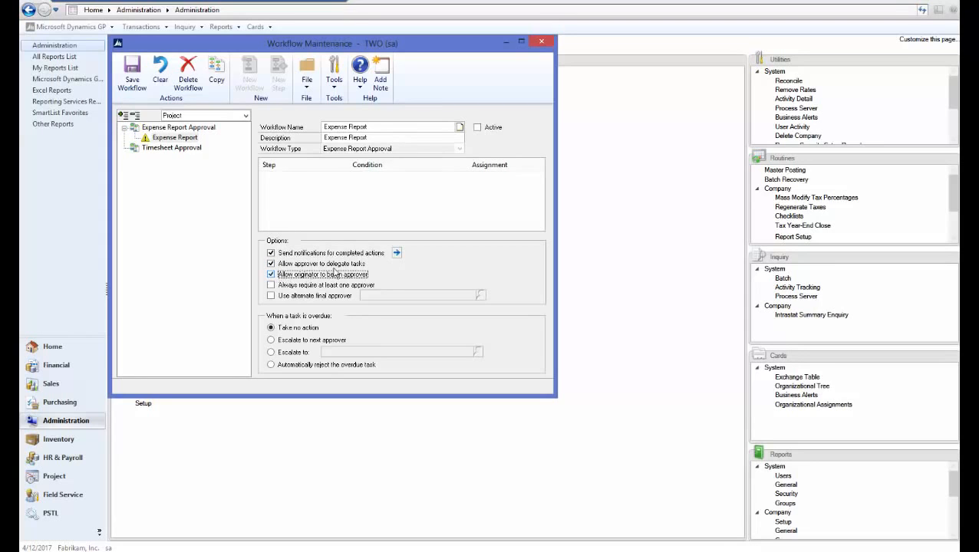
Notify the originator on every action, Submit through Edit and Final Approve, and save the workflow
left_click(397, 253)
left_click(128, 129)
left_click(128, 140)
left_click(129, 150)
left_click(128, 161)
left_click(128, 172)
left_click(128, 203)
left_click(128, 193)
left_click(128, 214)
left_click(128, 225)
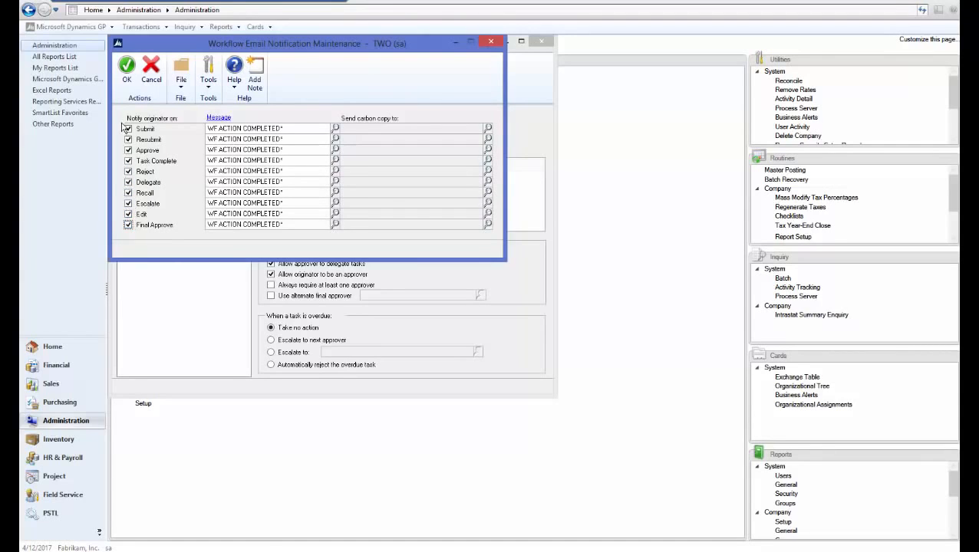
left_click(128, 75)
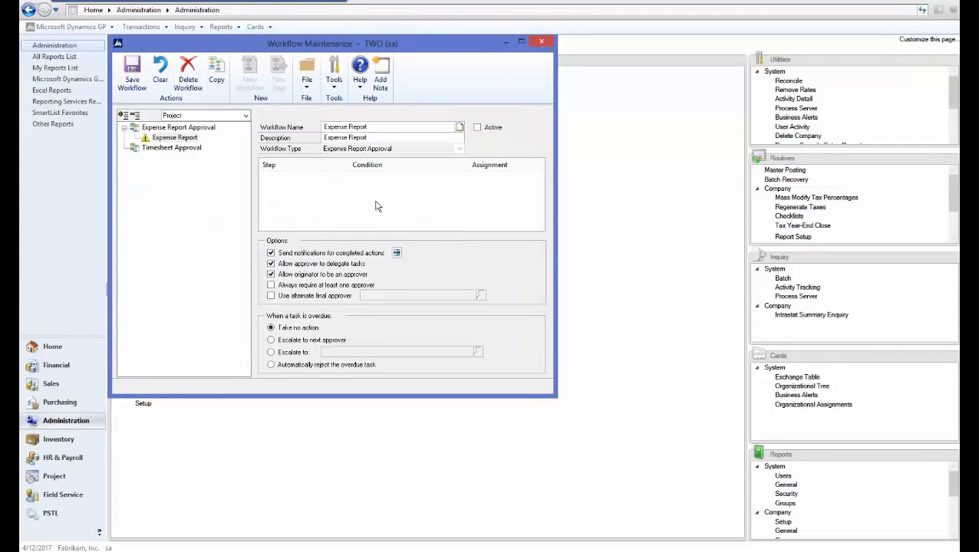
left_click(132, 73)
Add approval step Test1 assigned to a looked-up user, with Send Message enabled, and save it
left_click(279, 79)
type("Test1")
key("Tab")
key("Tab")
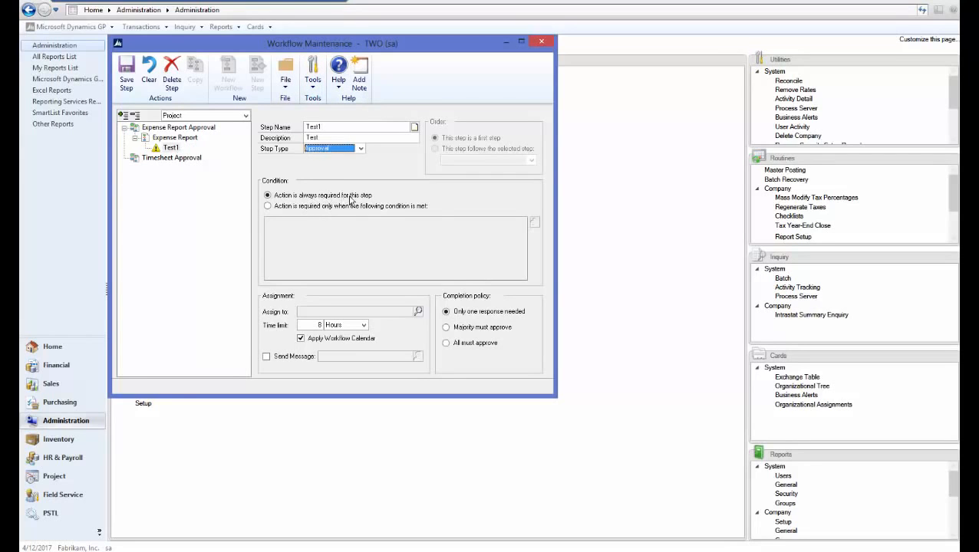
left_click(417, 311)
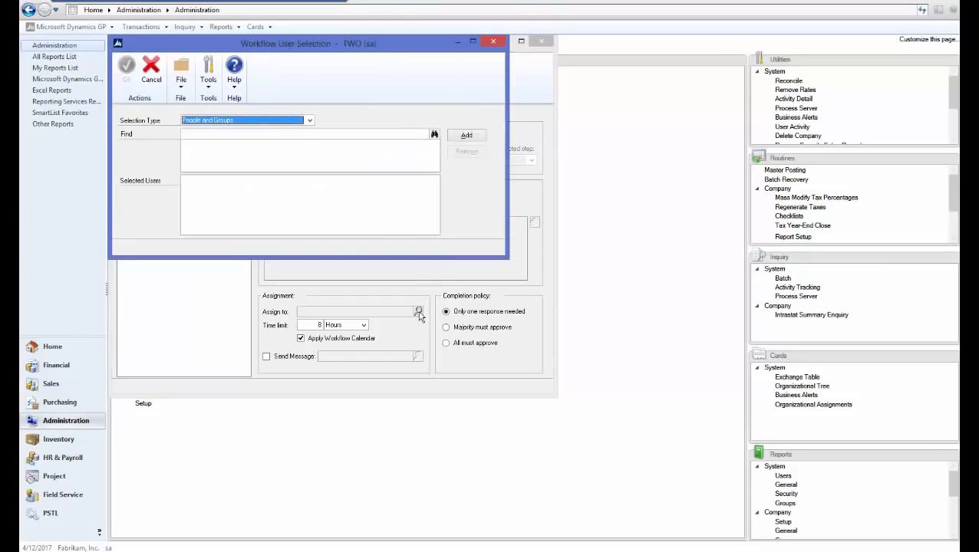
left_click(285, 135)
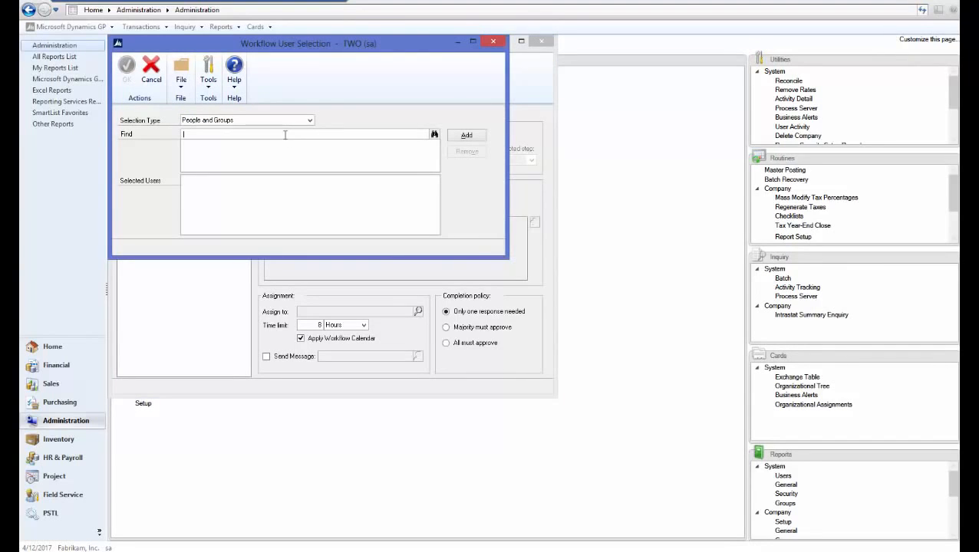
type("phyllis")
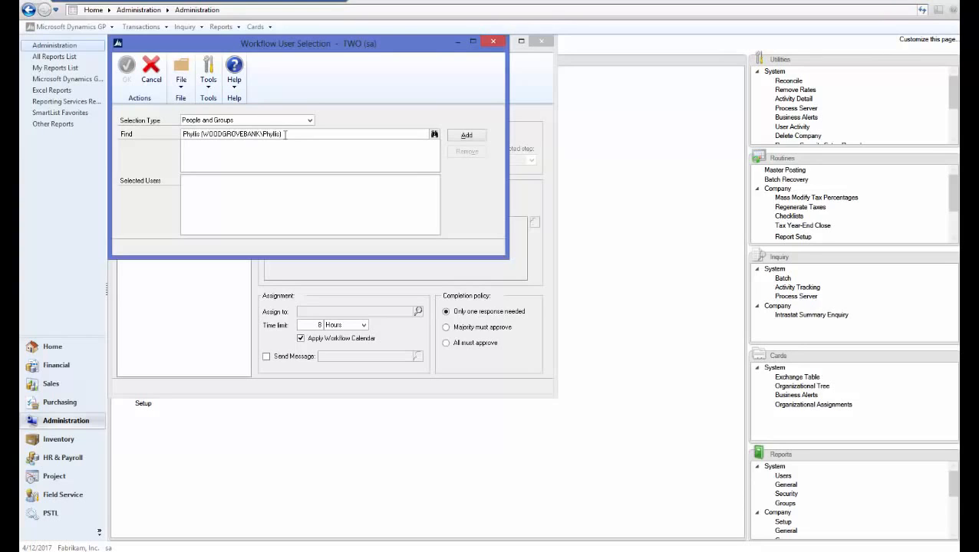
left_click(466, 135)
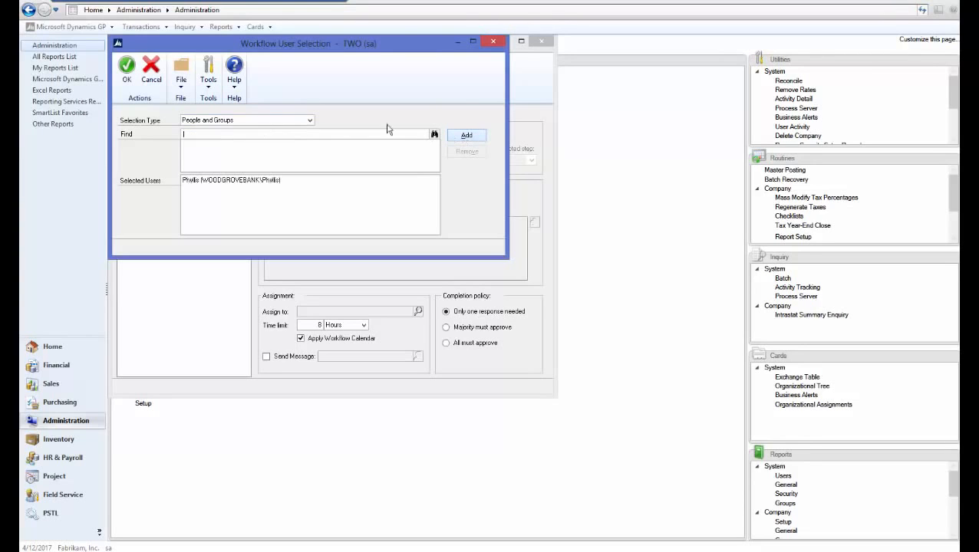
left_click(126, 68)
left_click(266, 357)
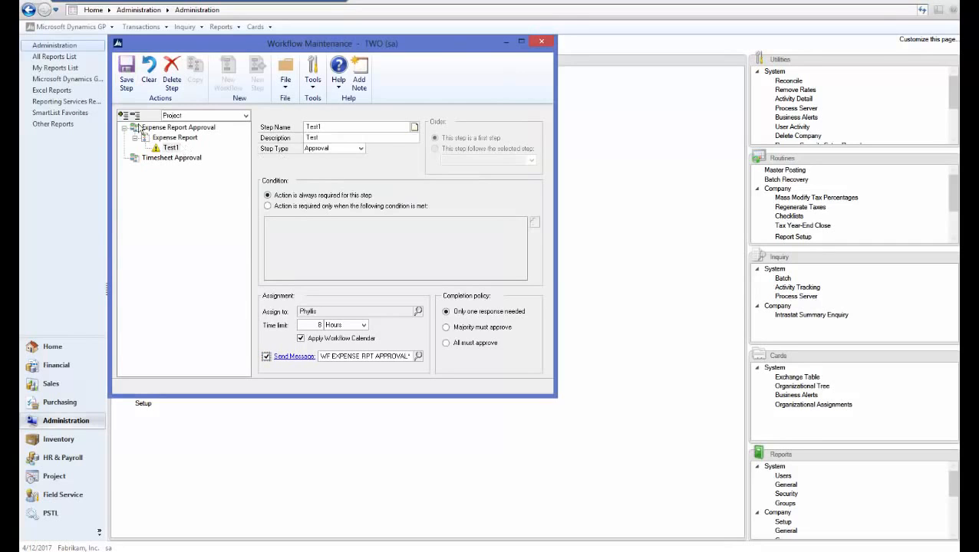
left_click(128, 74)
Mark the Expense Report workflow active, save it, and close Workflow Maintenance
left_click(175, 138)
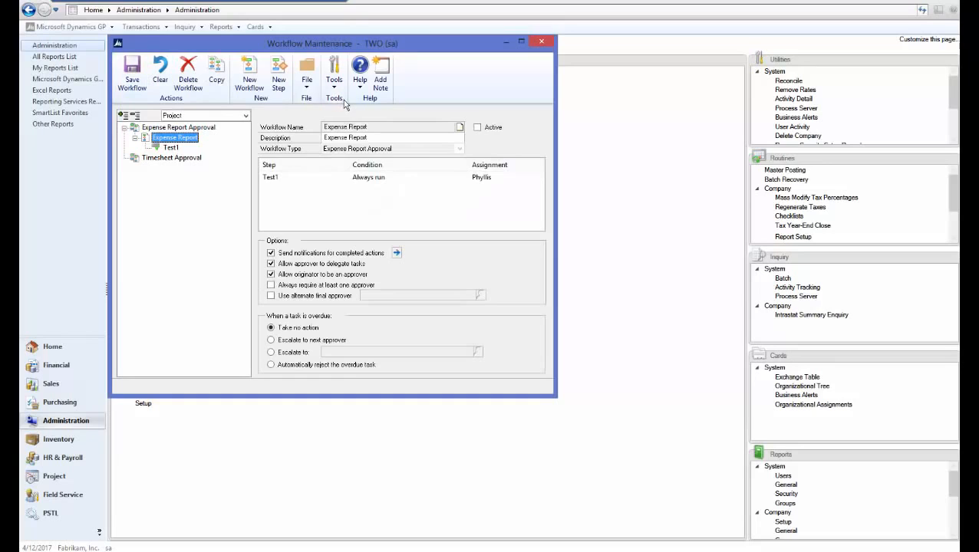
left_click(476, 128)
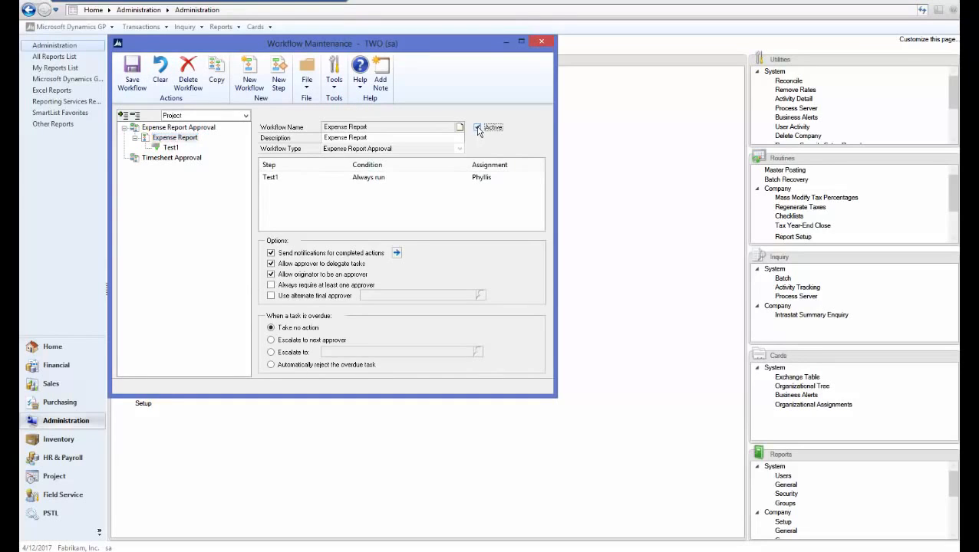
left_click(132, 84)
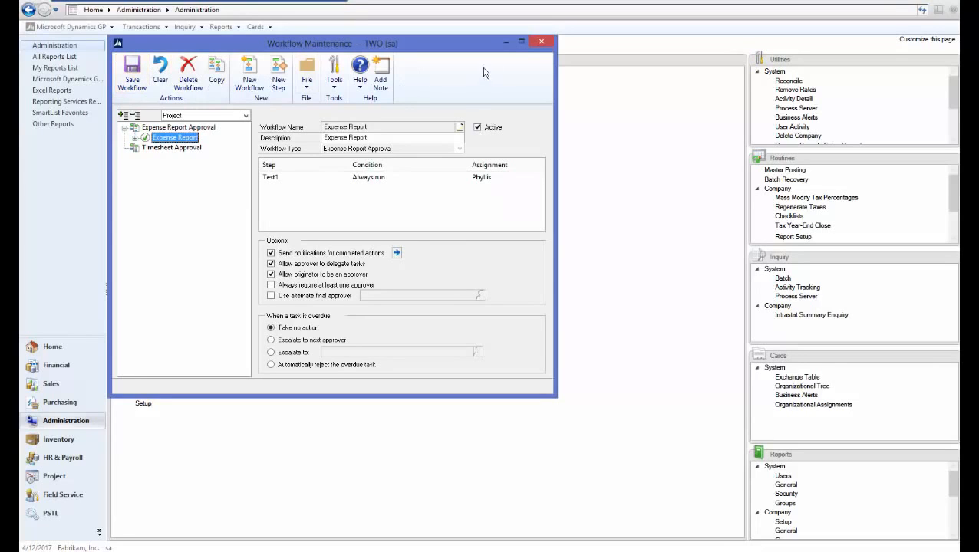
left_click(543, 44)
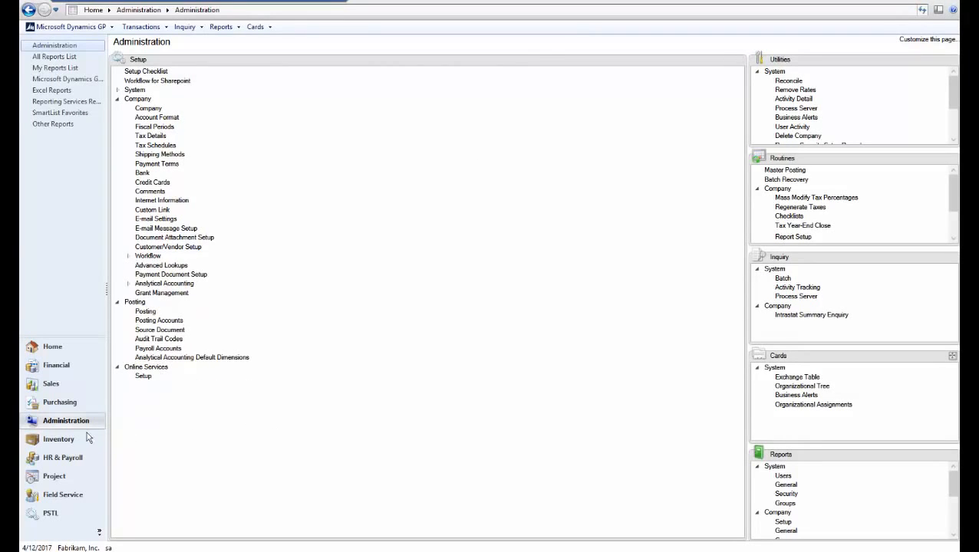
Start a new employee expense report with purpose TEST in Project's Time and Expense entry
left_click(54, 476)
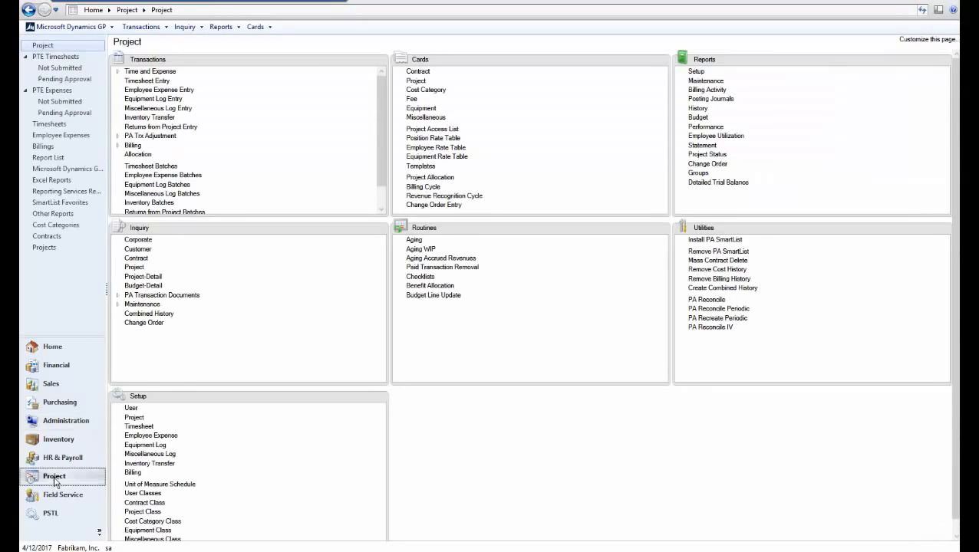
left_click(118, 72)
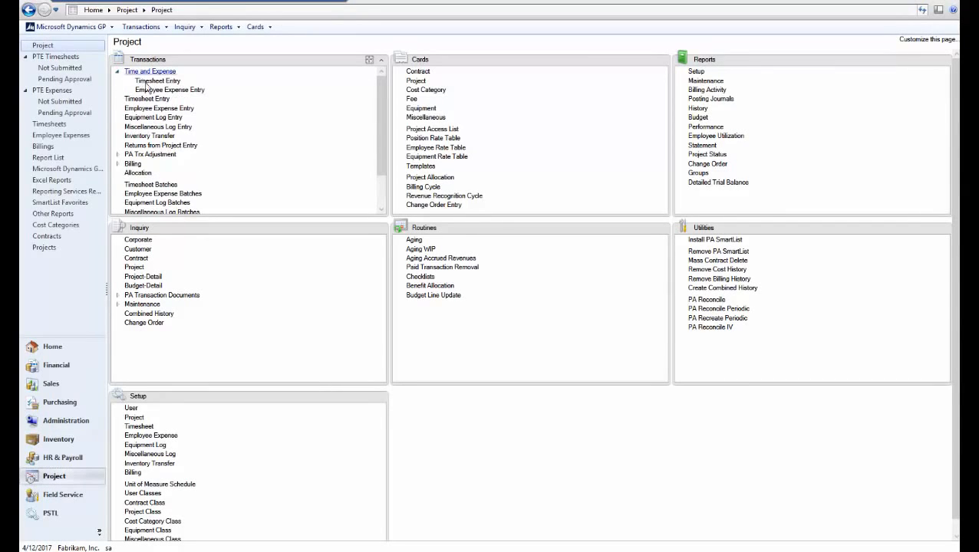
left_click(172, 90)
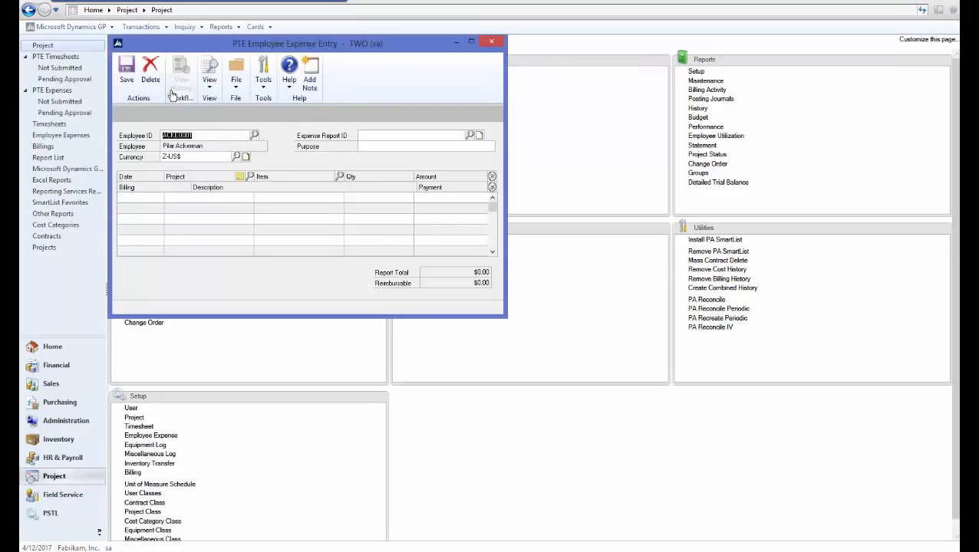
left_click(389, 146)
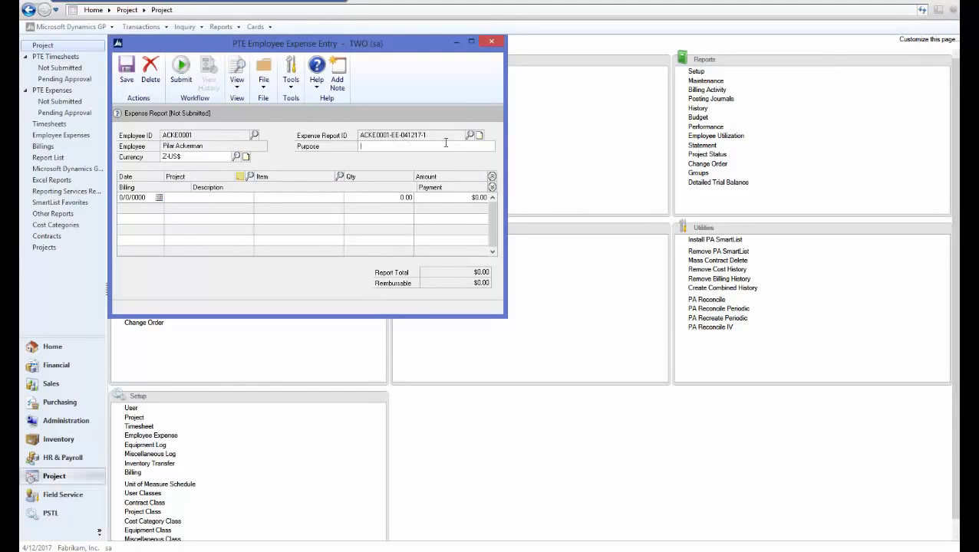
type("TEST")
key("Tab")
key("Tab")
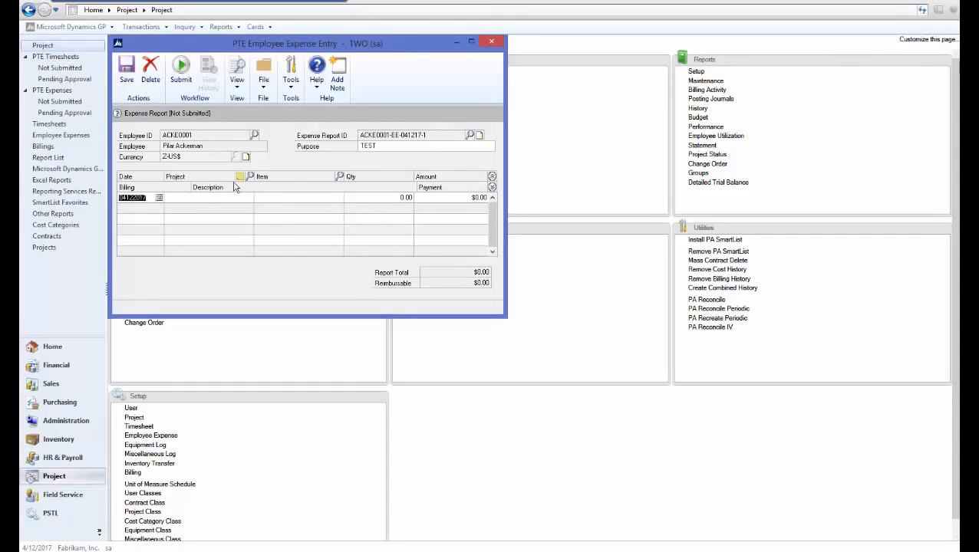
Add a HOTELEDGER AIRFARE line for $100.00 and submit the report for approval
left_click(251, 176)
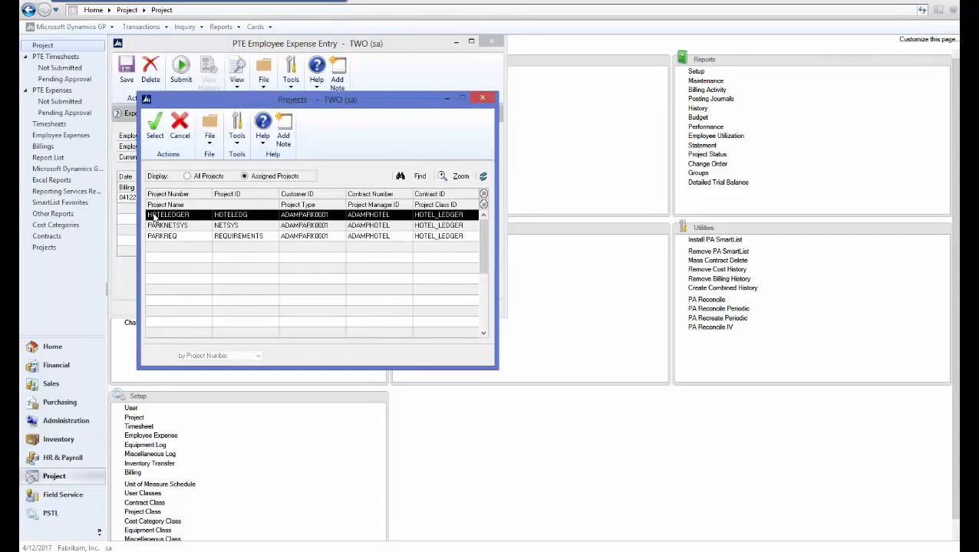
double_click(156, 217)
left_click(339, 177)
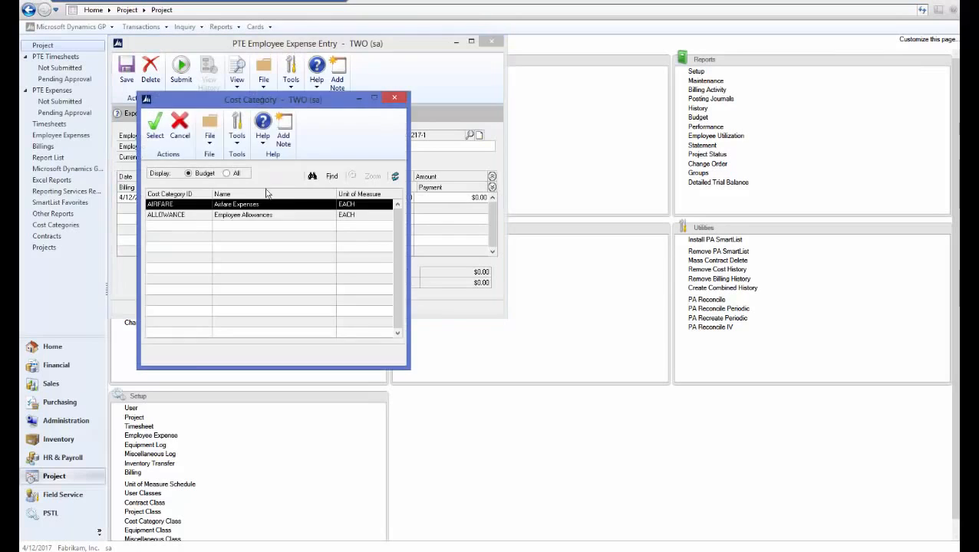
double_click(376, 206)
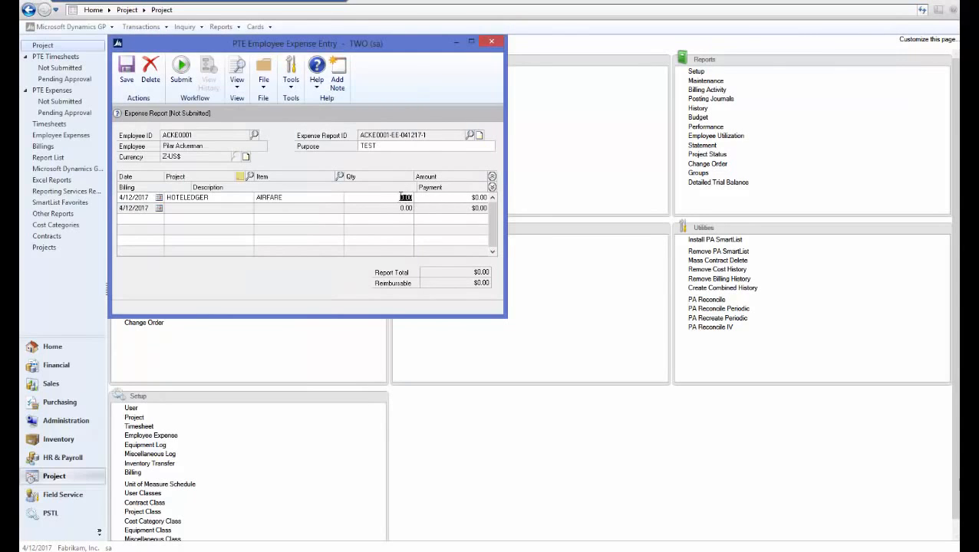
type("100")
key("Tab")
left_click(182, 77)
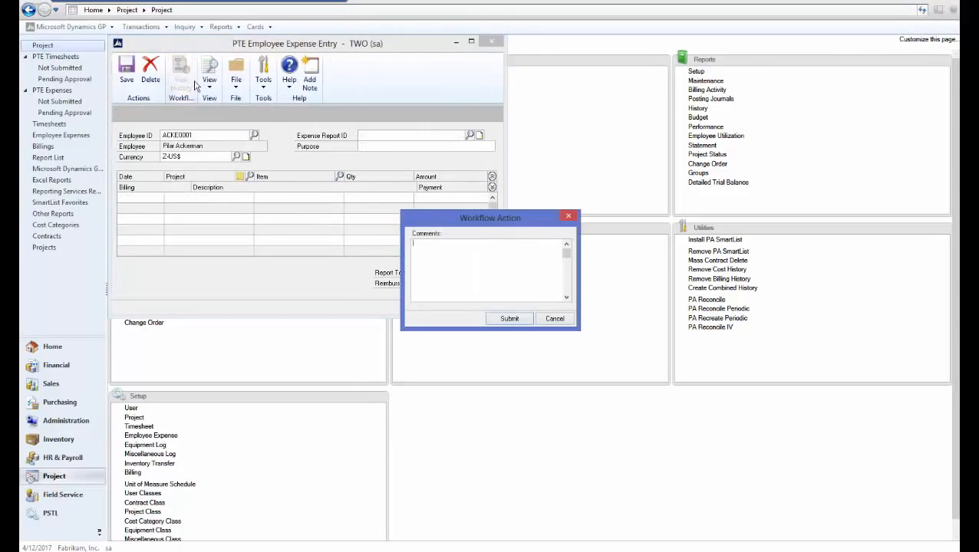
left_click(510, 320)
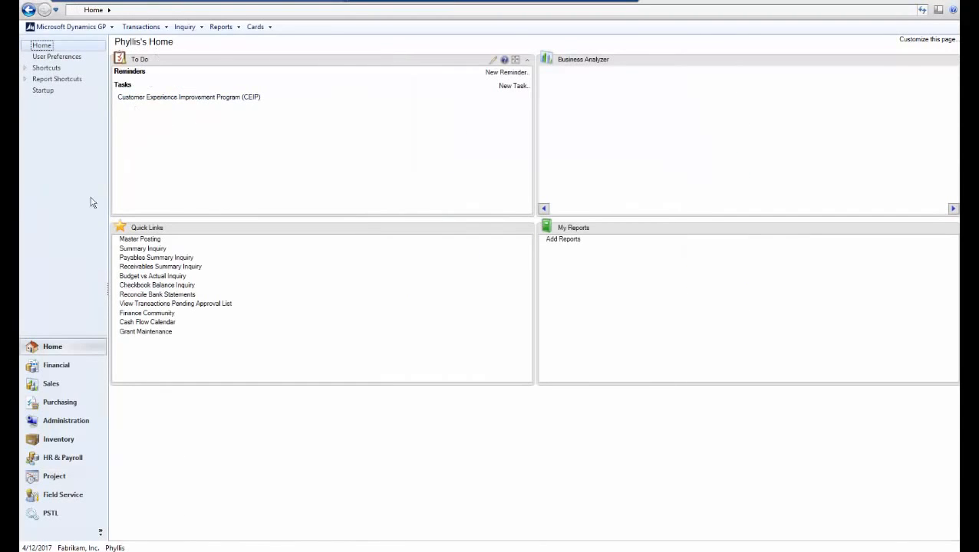
Mark the TEST expense report in Project's Pending Approval list and approve it
left_click(54, 476)
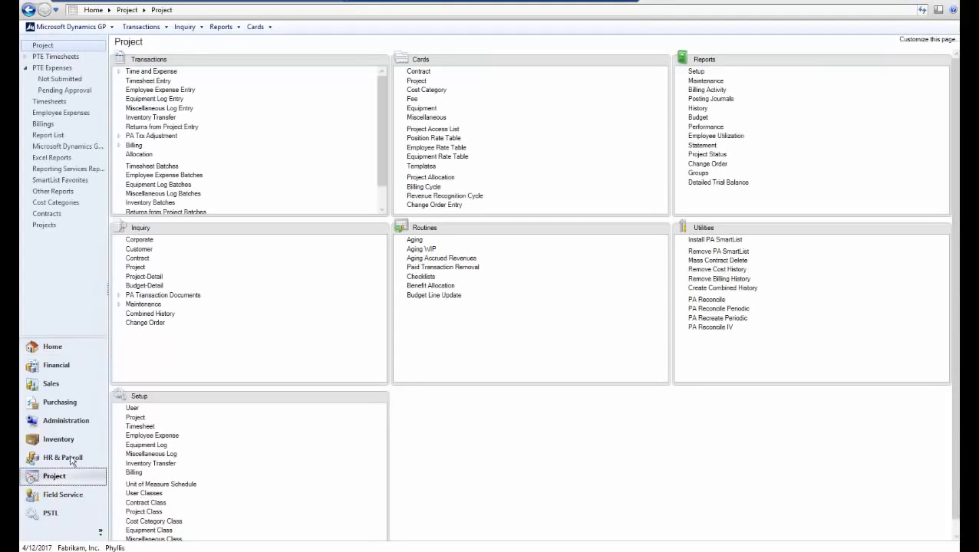
left_click(66, 93)
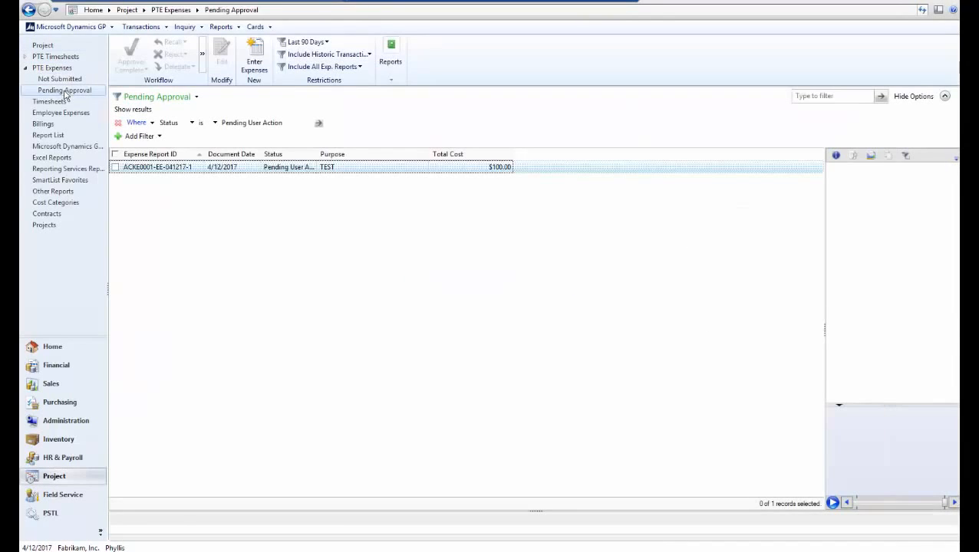
left_click(116, 167)
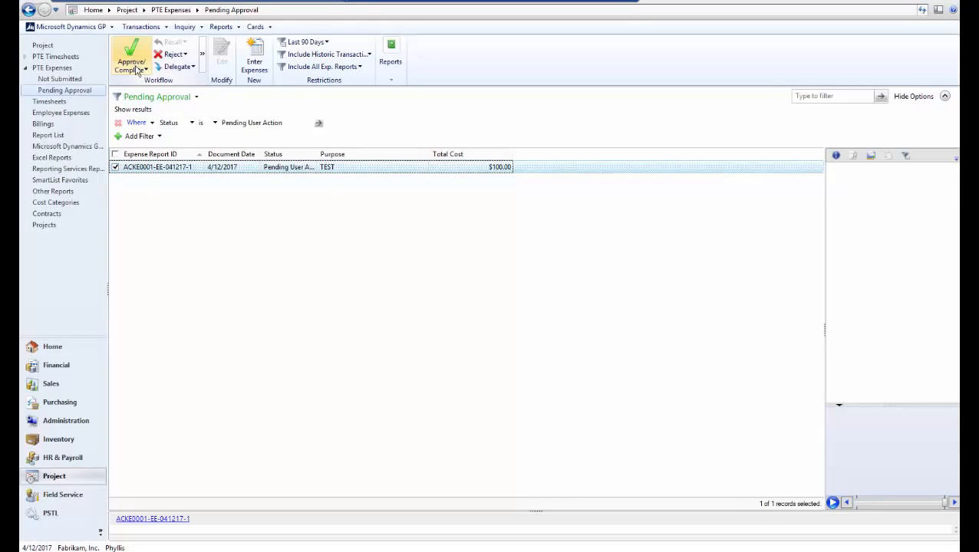
left_click(137, 70)
left_click(215, 169)
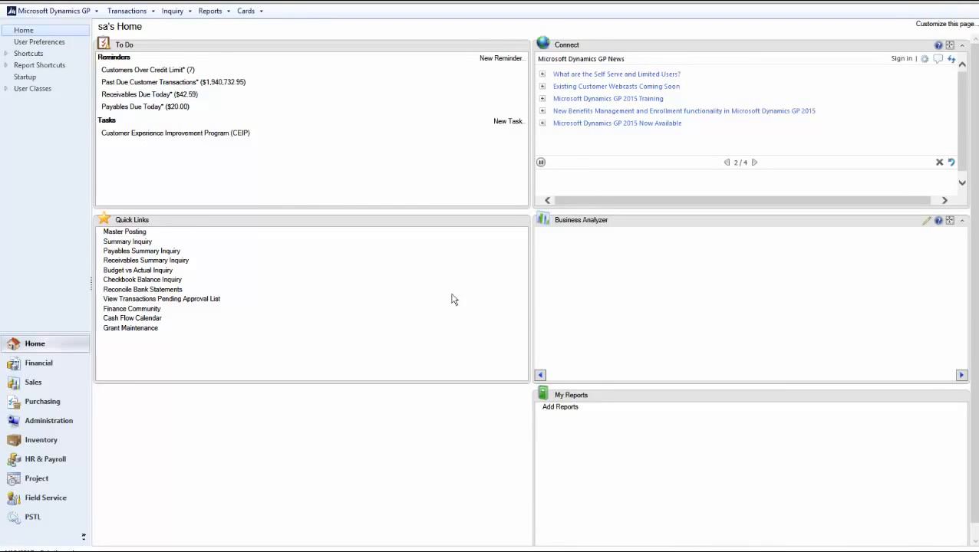
Open Workflow Maintenance via Administration's Workflow setup and select the Payroll category
left_click(45, 422)
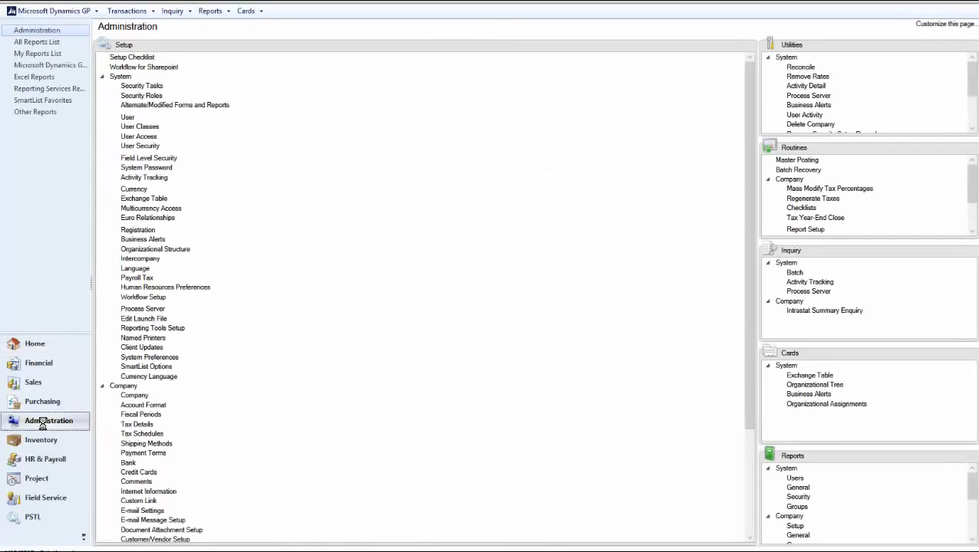
left_click(103, 78)
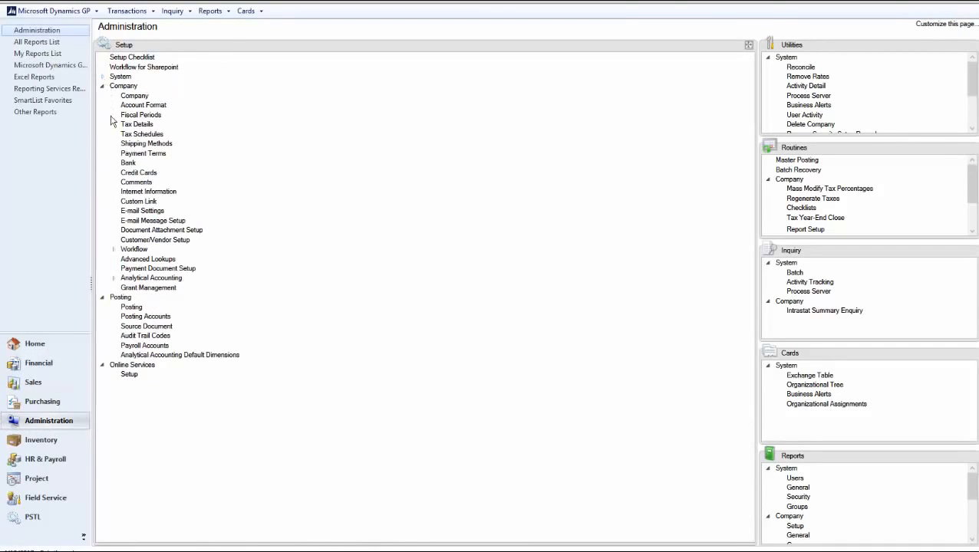
left_click(135, 251)
left_click(159, 260)
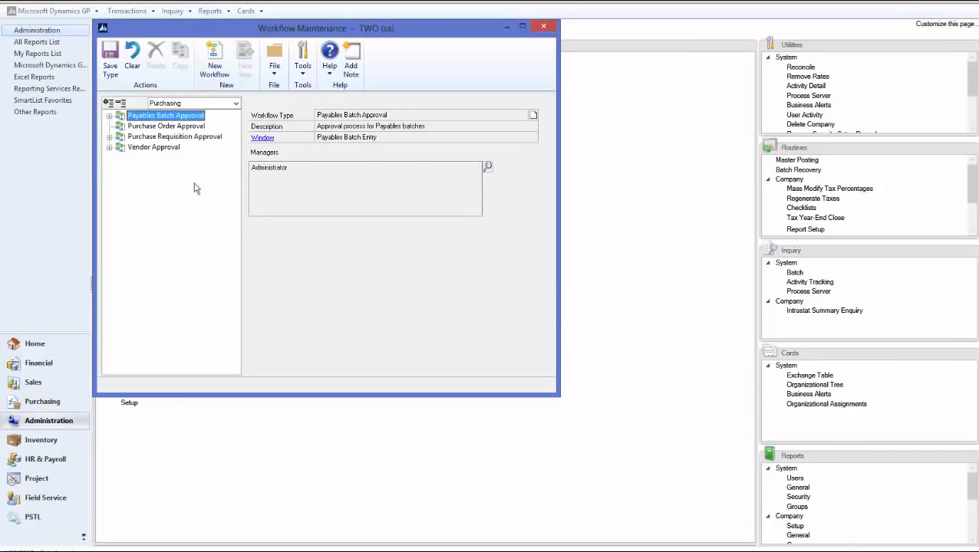
left_click(192, 103)
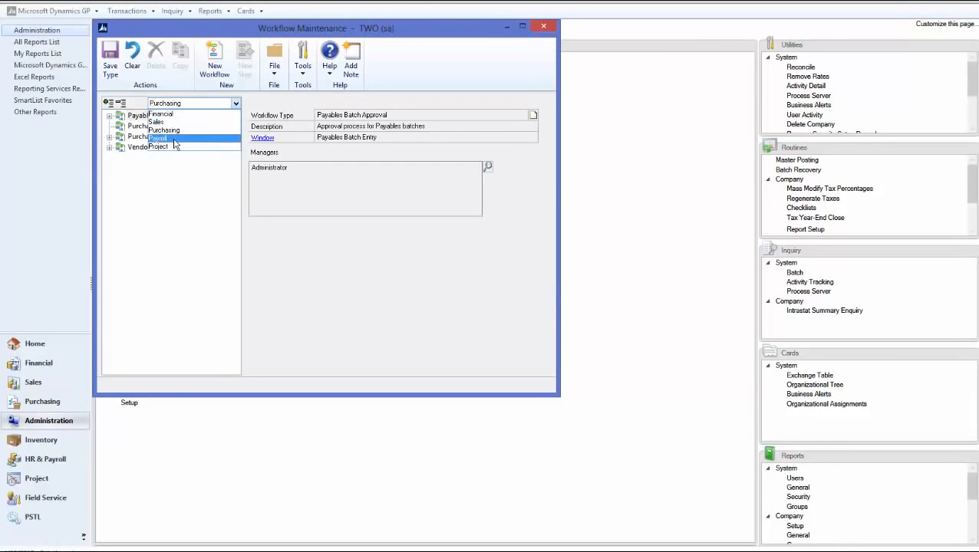
left_click(175, 138)
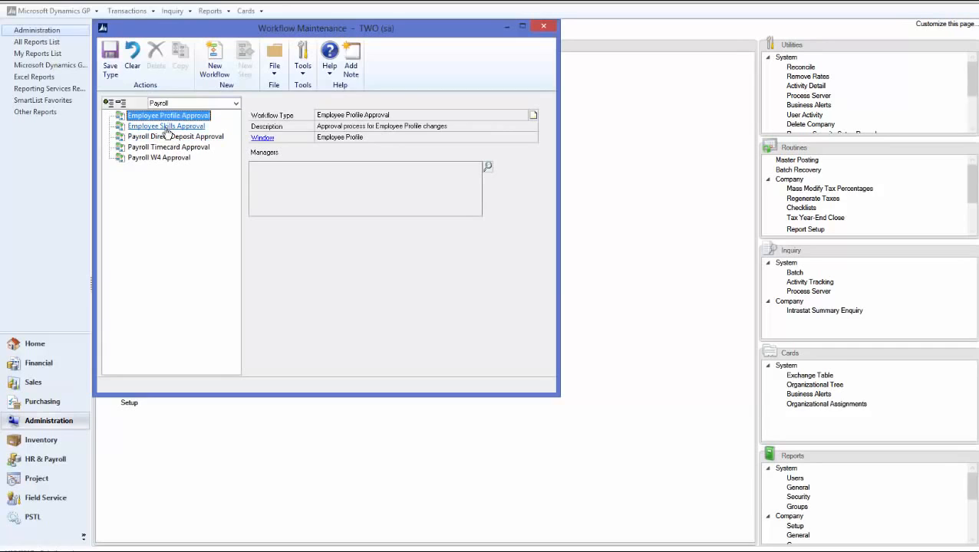
Add Administrator as manager of Employee Skills Approval and start a new workflow
left_click(167, 127)
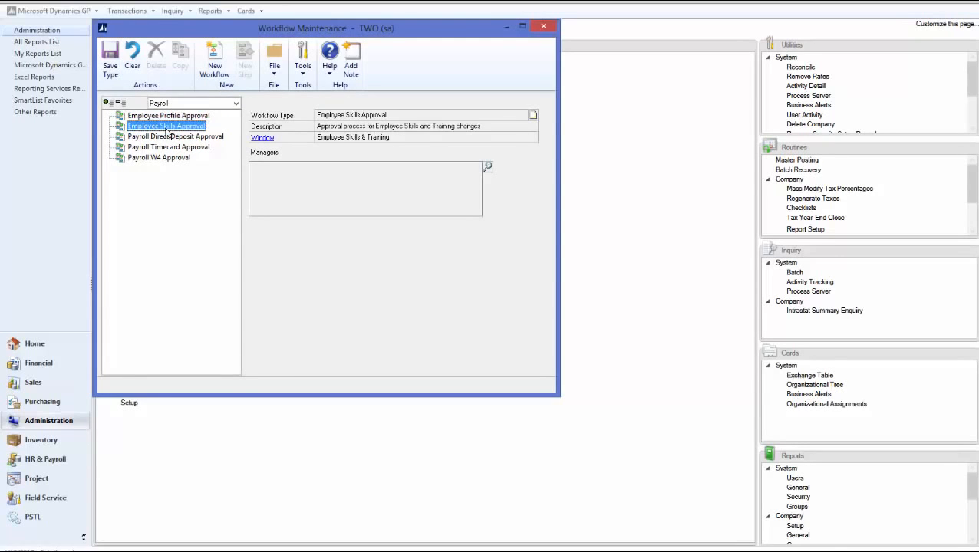
left_click(487, 168)
type("a")
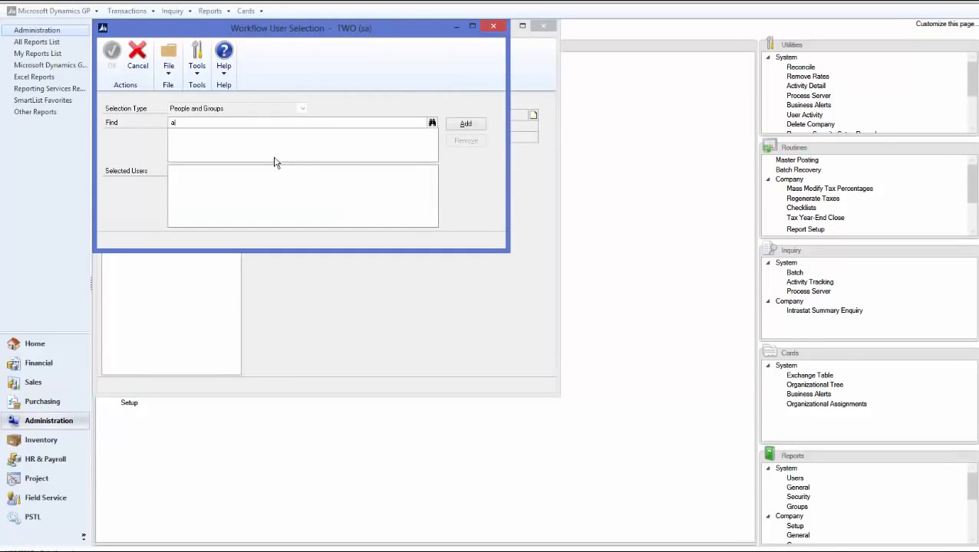
type("dmin")
key("Tab")
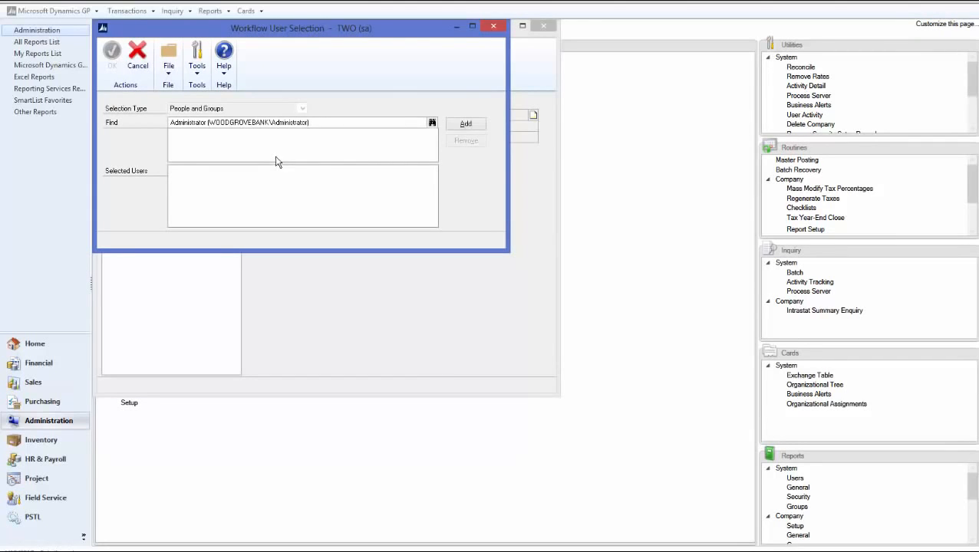
left_click(466, 124)
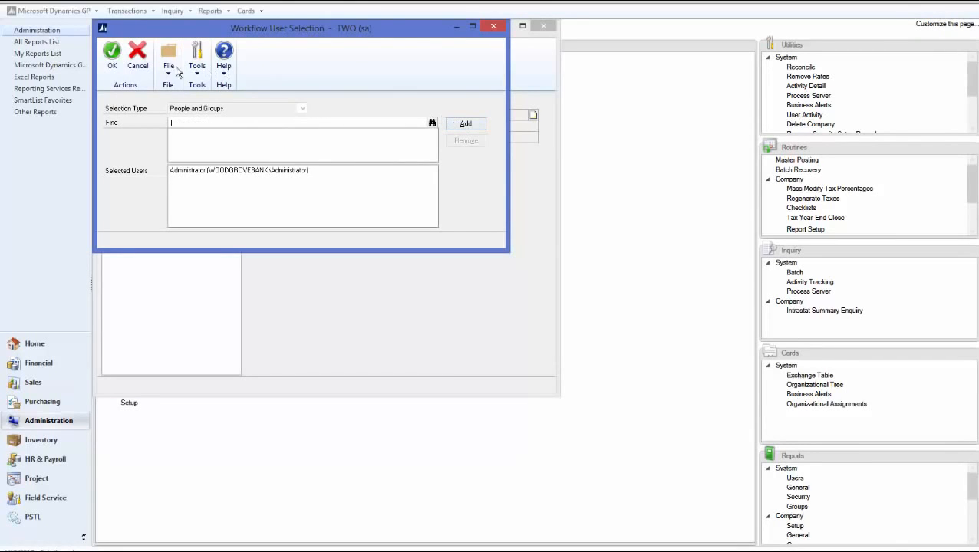
left_click(112, 62)
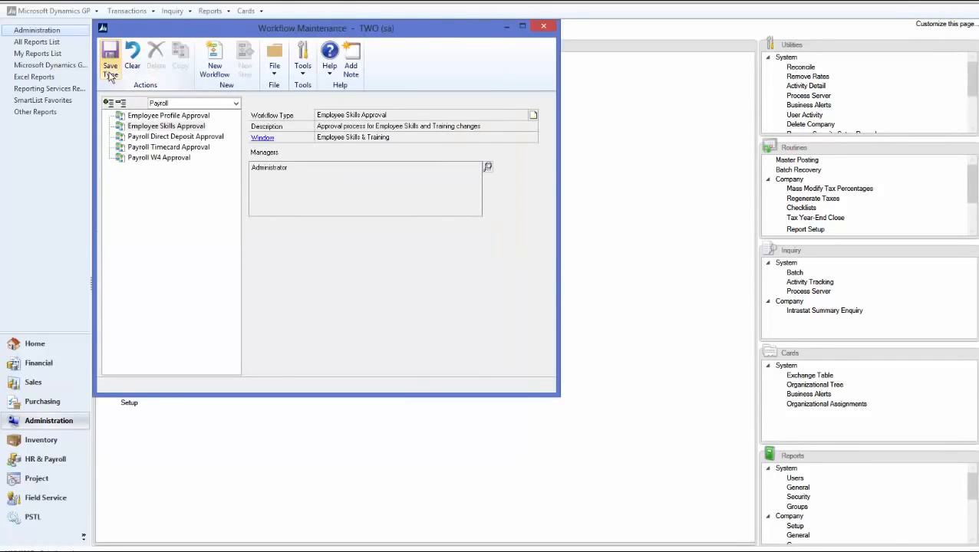
left_click(215, 71)
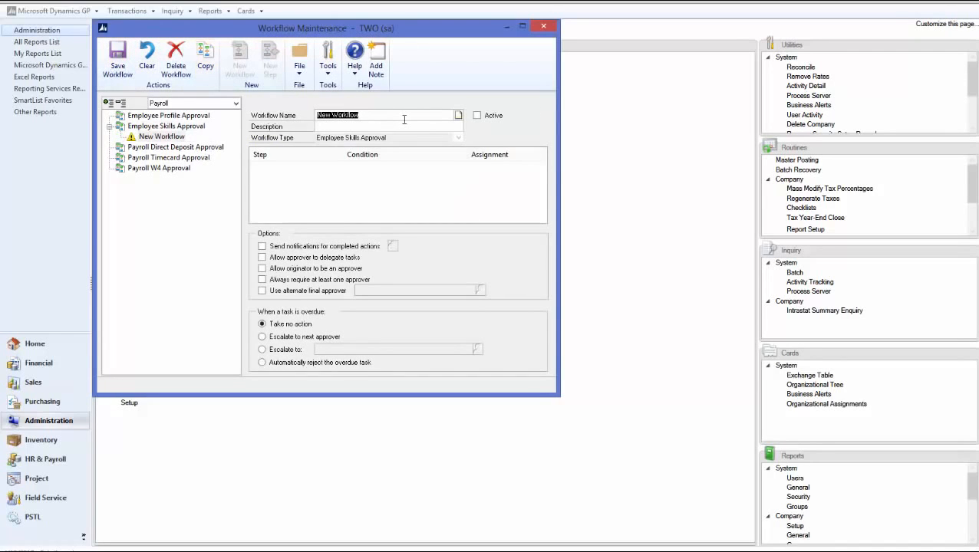
Name the workflow Employee Skill, enabling completion notifications, delegation and originator approval
type("Employee Skill")
key("Tab")
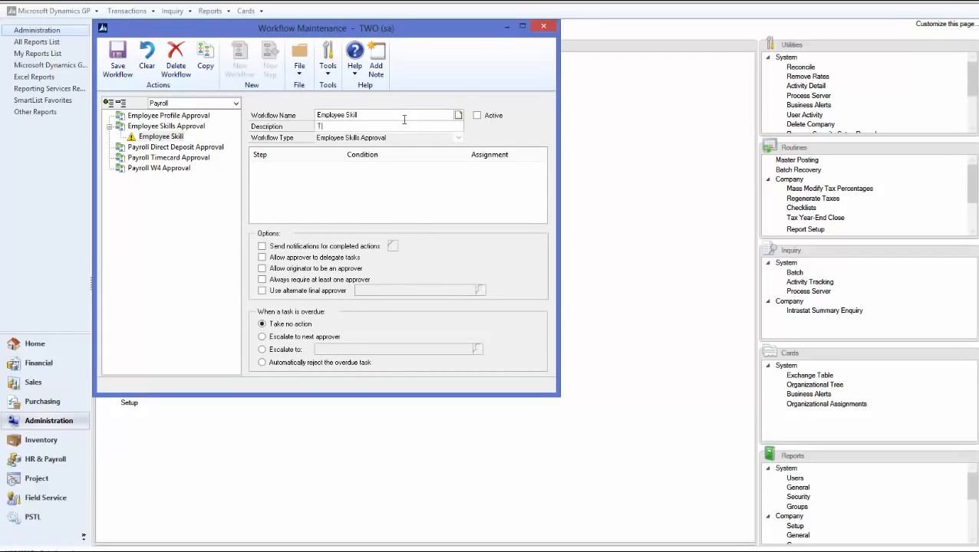
left_click(261, 246)
left_click(261, 257)
left_click(262, 269)
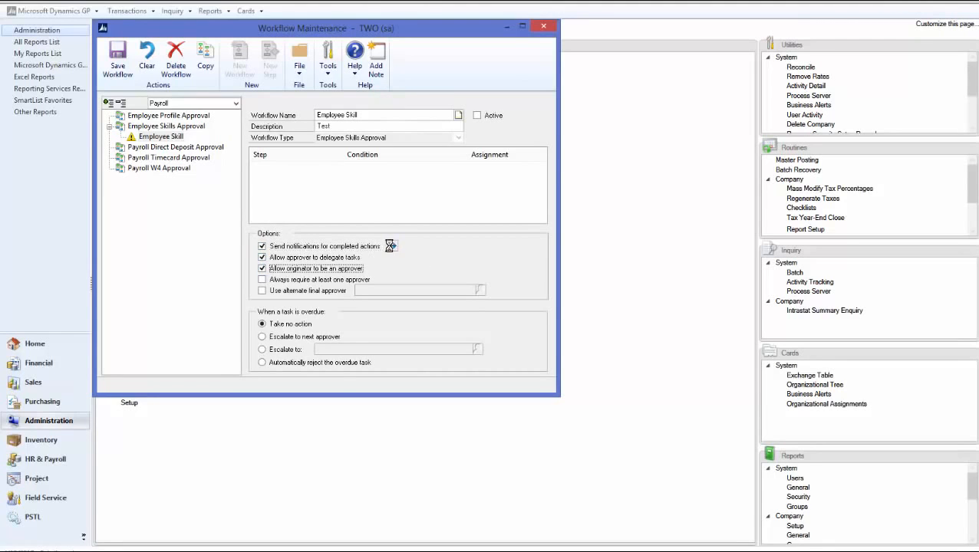
Notify the originator on all ten actions and save the Employee Skill workflow
left_click(392, 246)
left_click(114, 116)
left_click(114, 128)
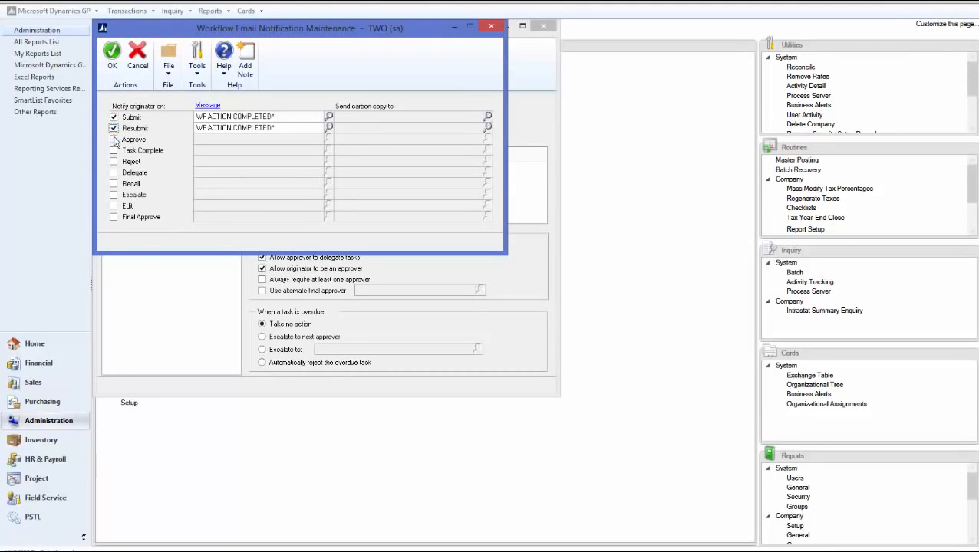
left_click(114, 139)
left_click(113, 150)
left_click(114, 161)
left_click(114, 173)
left_click(113, 184)
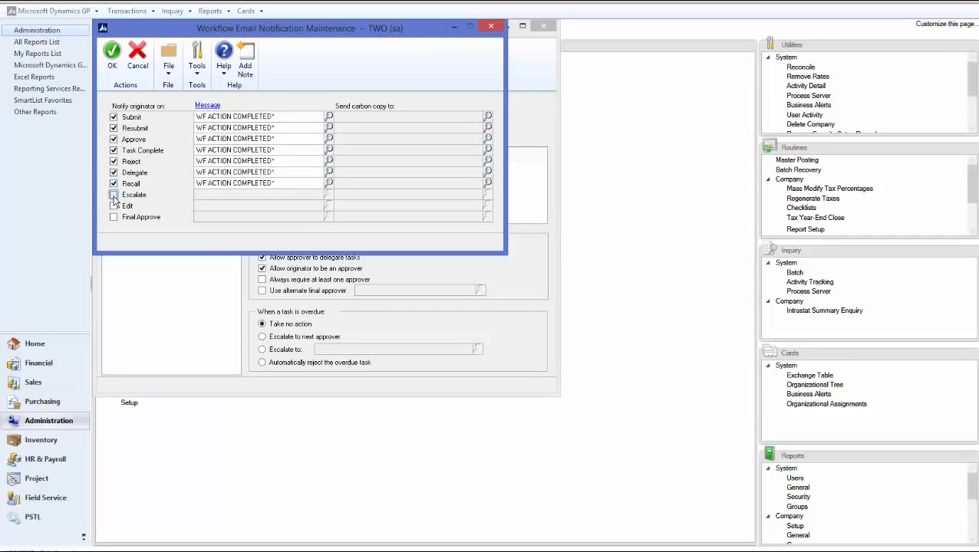
left_click(114, 195)
left_click(113, 206)
left_click(113, 217)
left_click(112, 53)
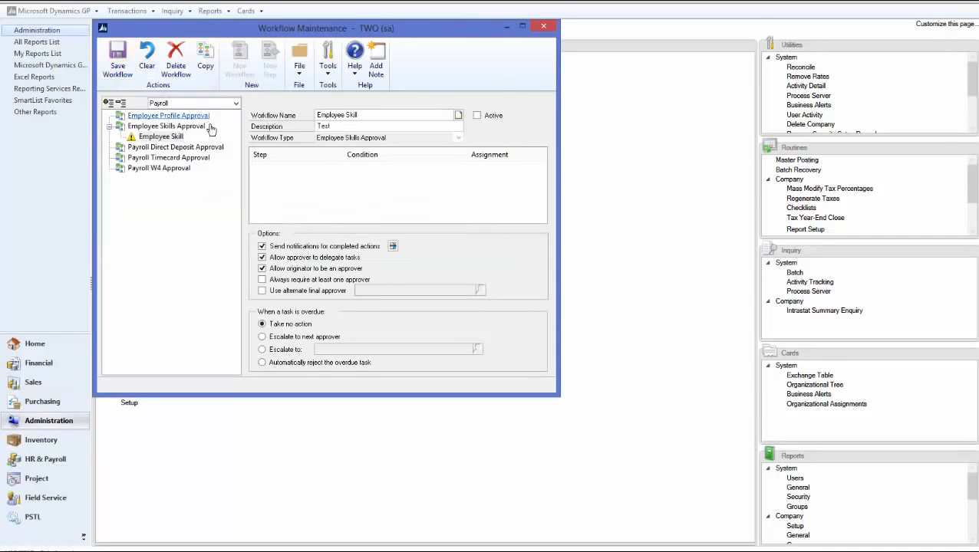
left_click(117, 58)
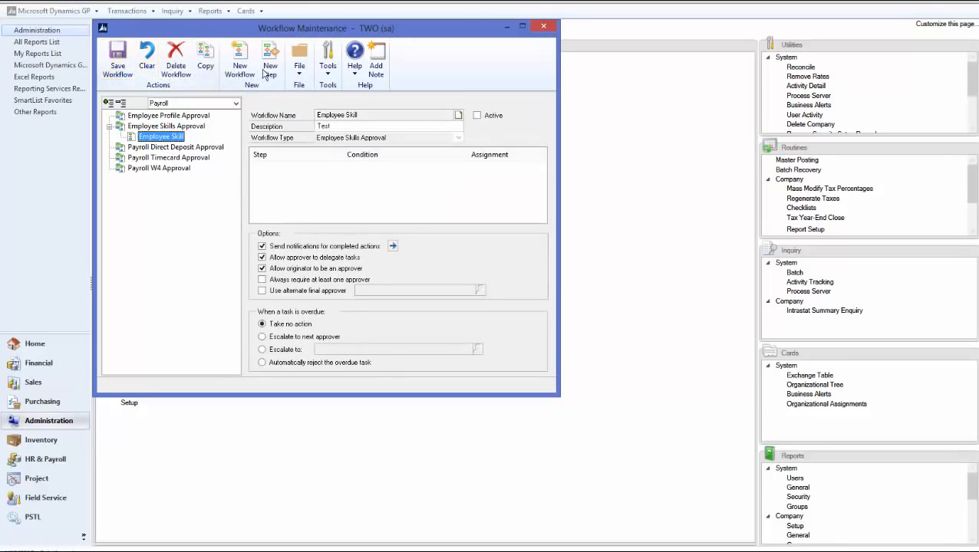
Add step Employee Skills and make it always required instead of conditional
left_click(271, 67)
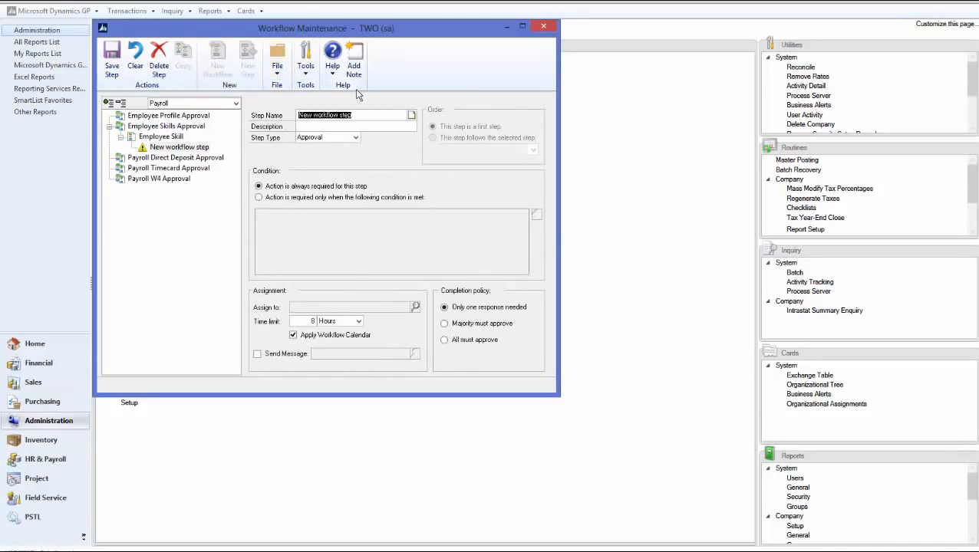
type("Employee Skills")
key("Tab")
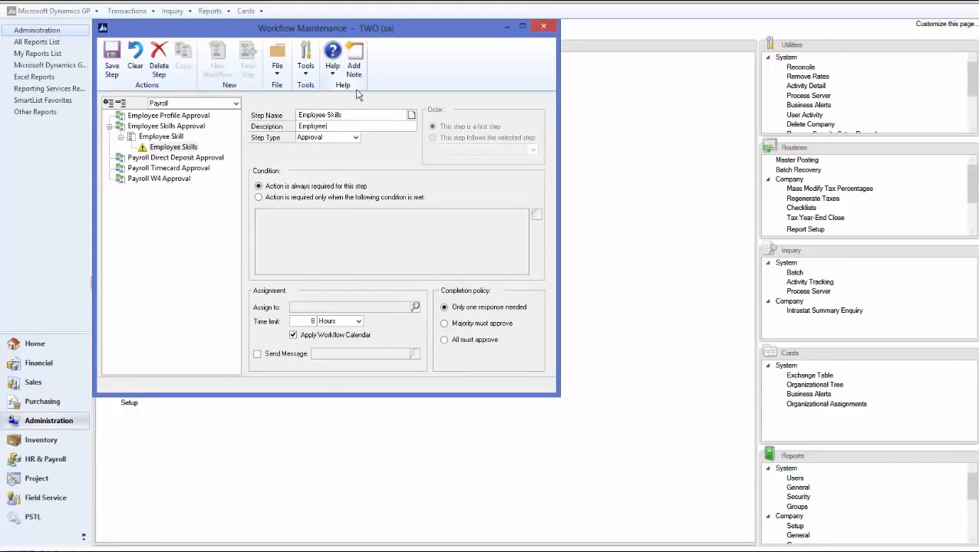
key("Tab")
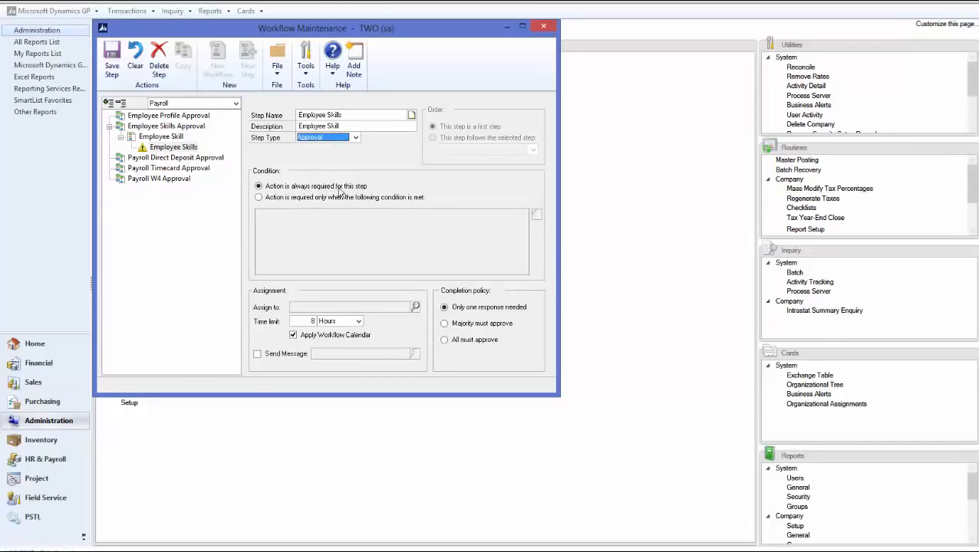
left_click(286, 199)
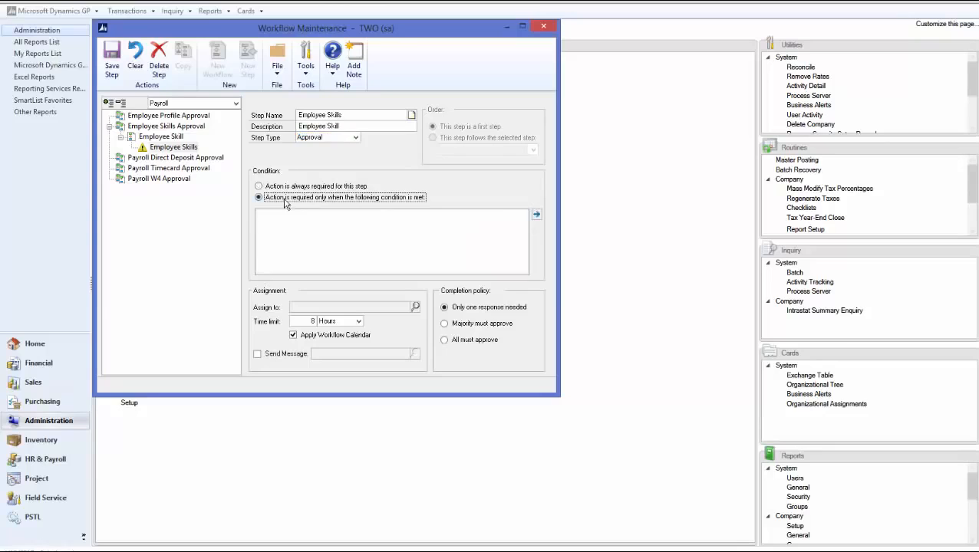
left_click(537, 215)
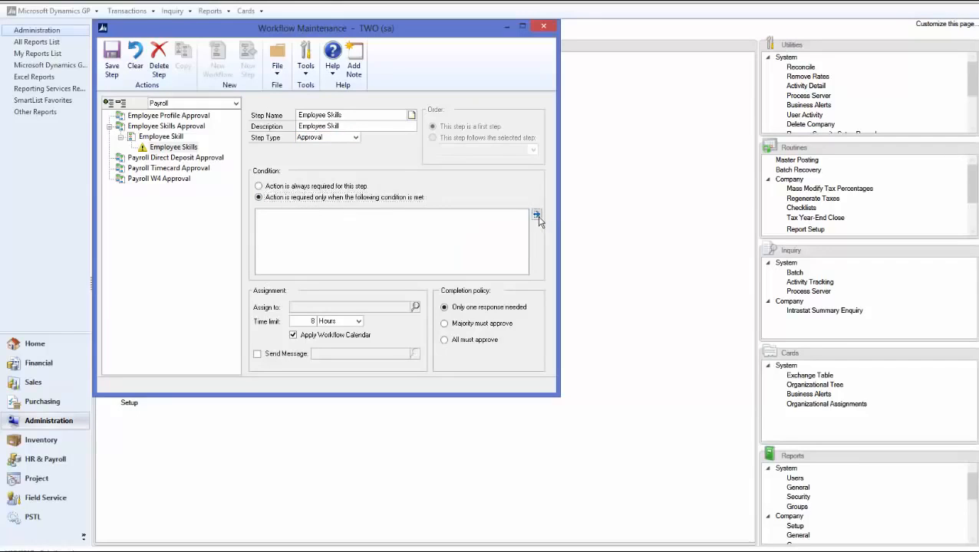
left_click(390, 153)
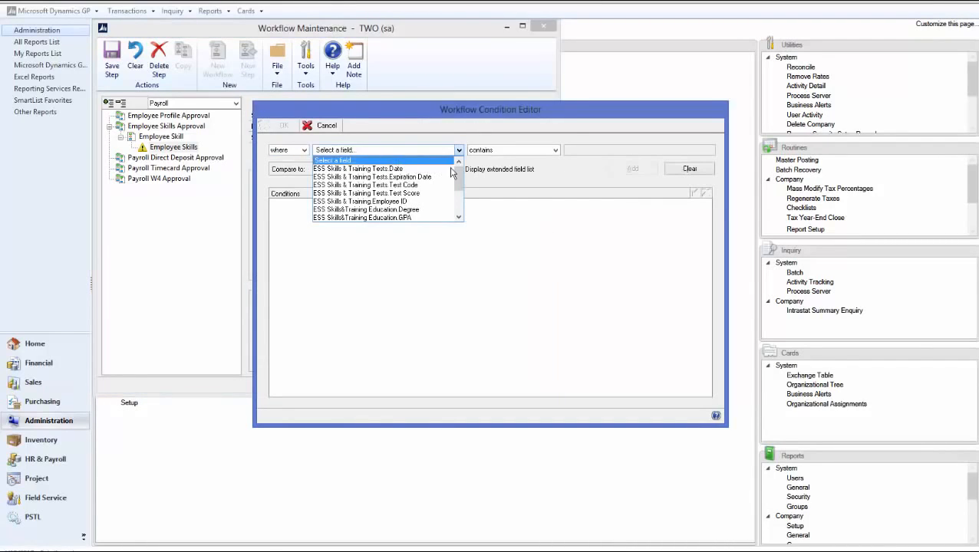
mouse_move(458, 176)
left_mouse_down()
mouse_move(458, 197)
mouse_move(458, 175)
left_mouse_up()
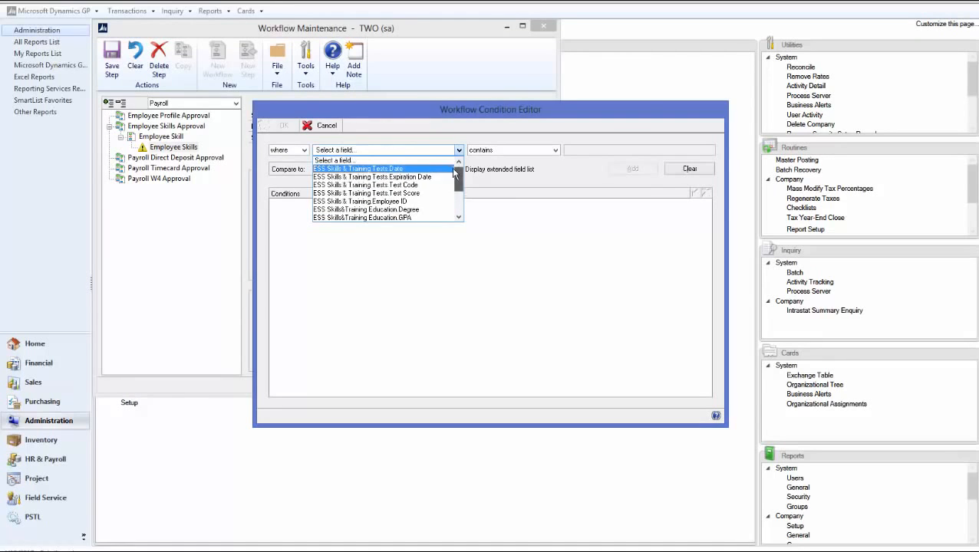
left_click(337, 128)
left_click(335, 127)
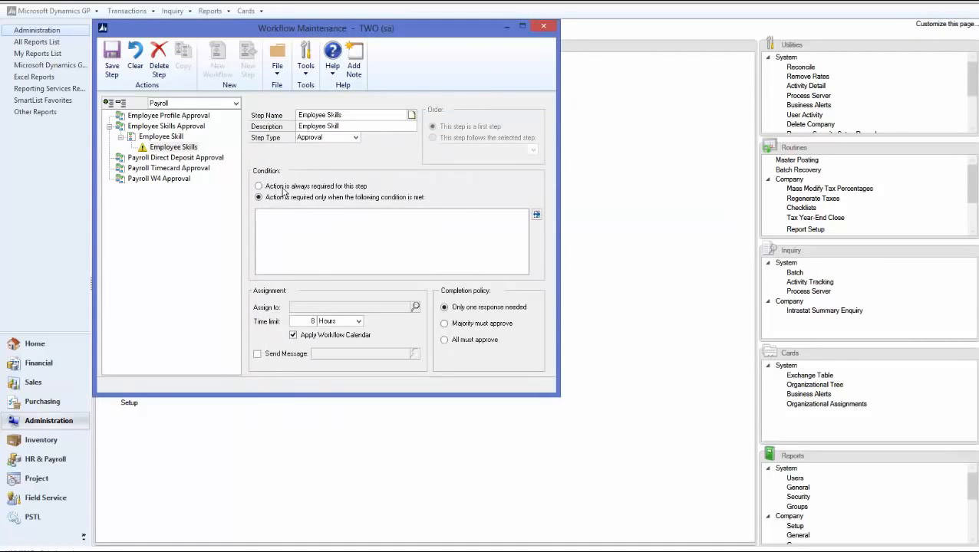
left_click(260, 186)
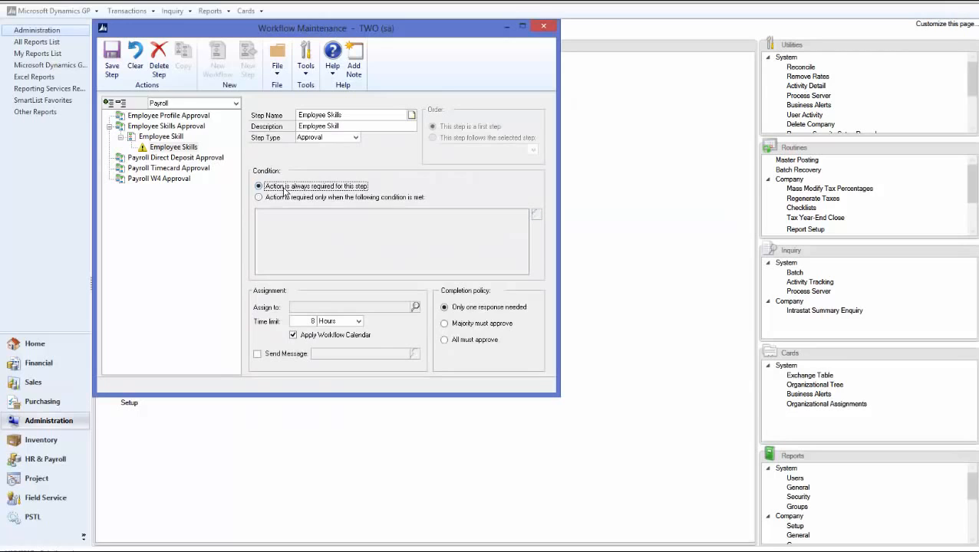
Assign the step by hierarchy to the originator's direct manager, enable Send Message, and save it
left_click(415, 307)
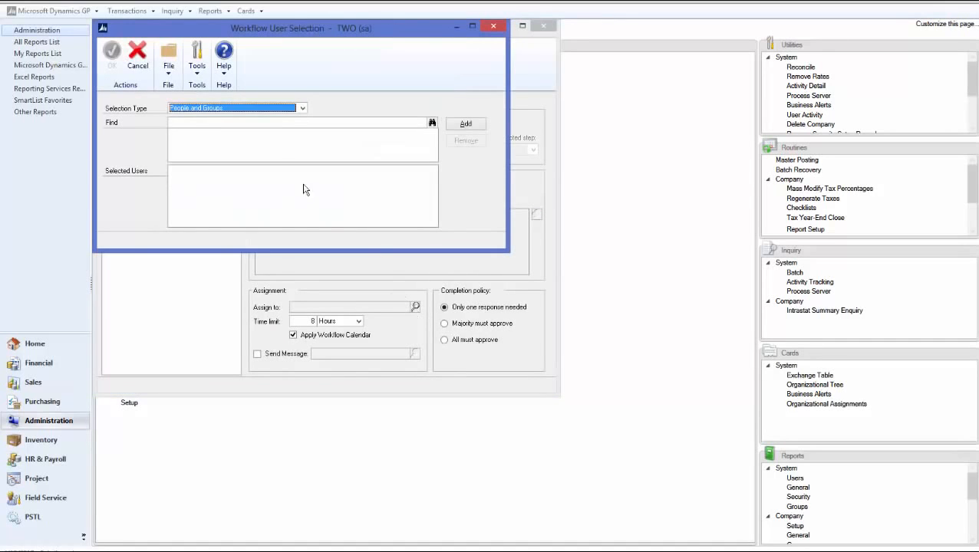
left_click(198, 111)
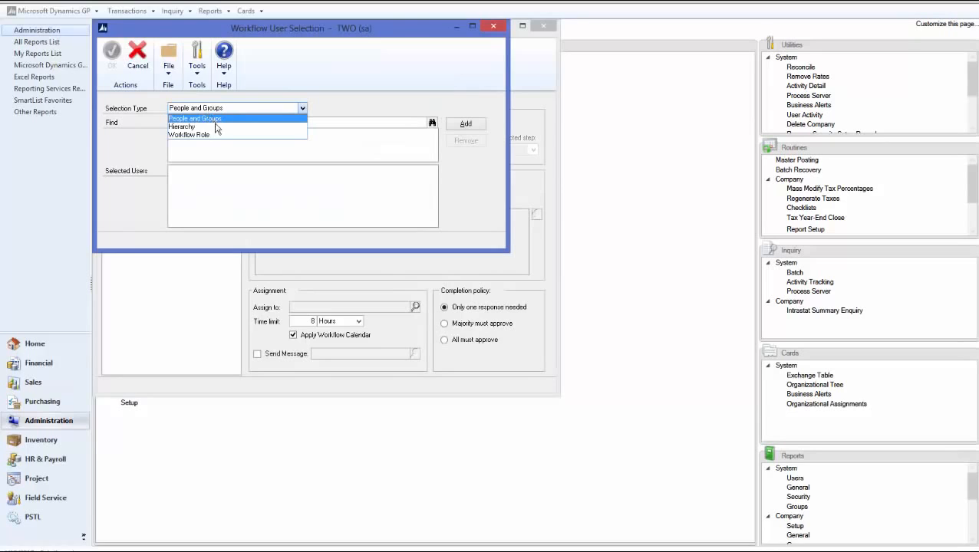
left_click(325, 125)
left_click(319, 124)
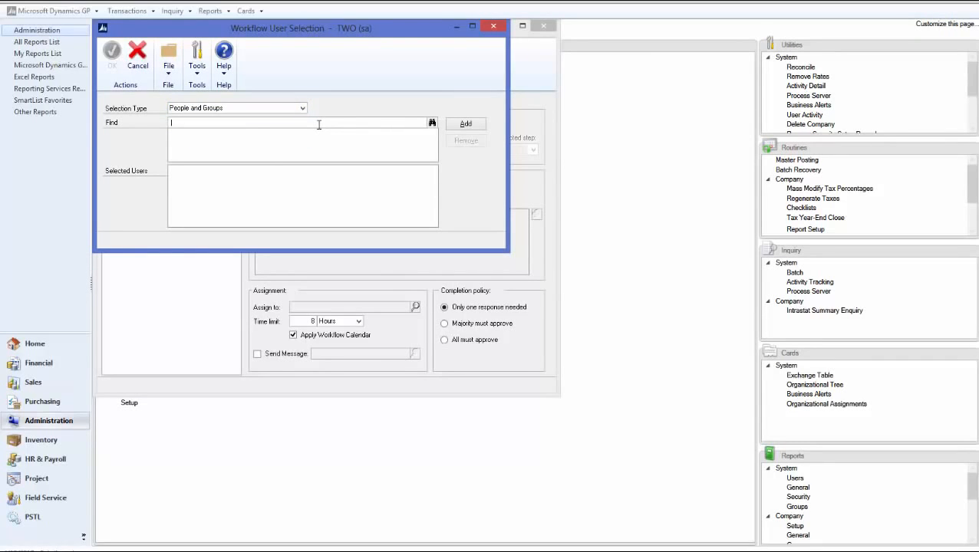
left_click(301, 108)
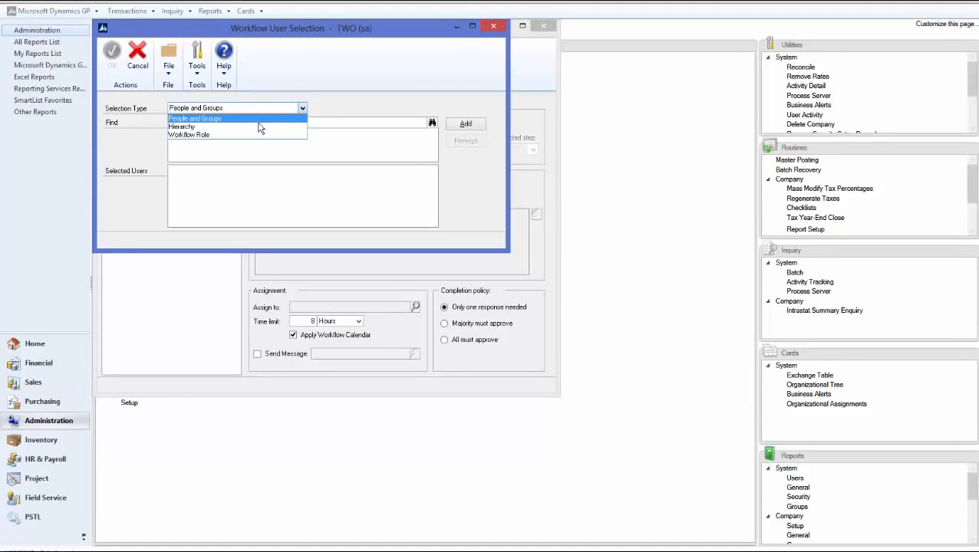
left_click(257, 127)
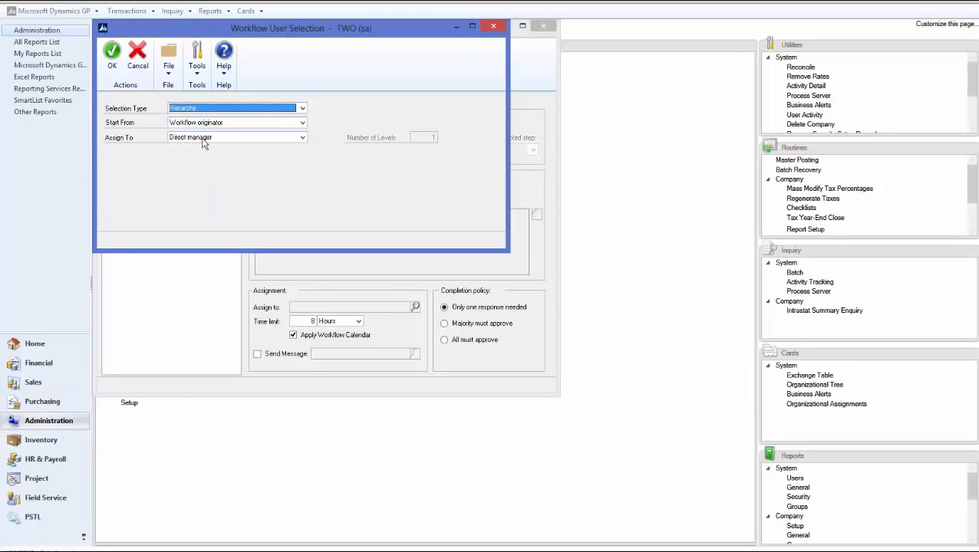
left_click(112, 68)
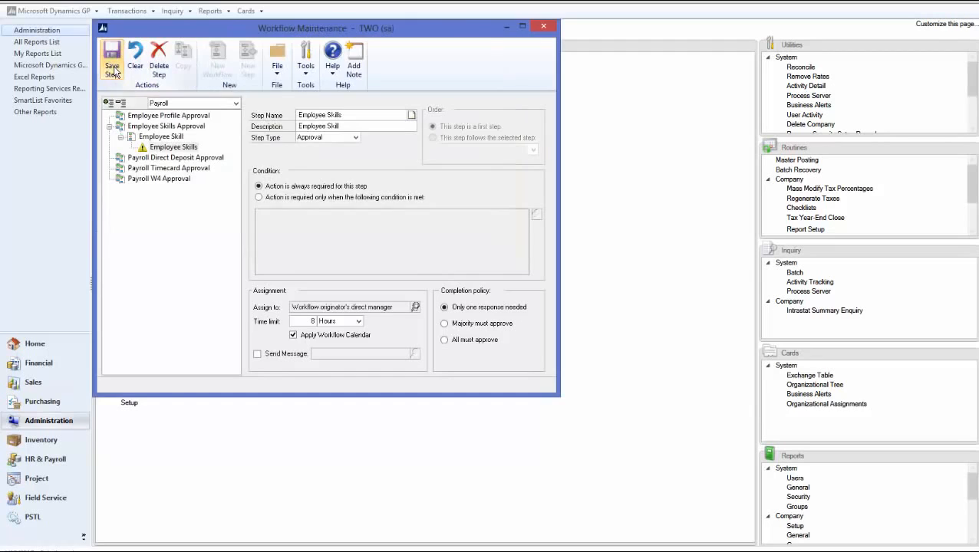
left_click(258, 355)
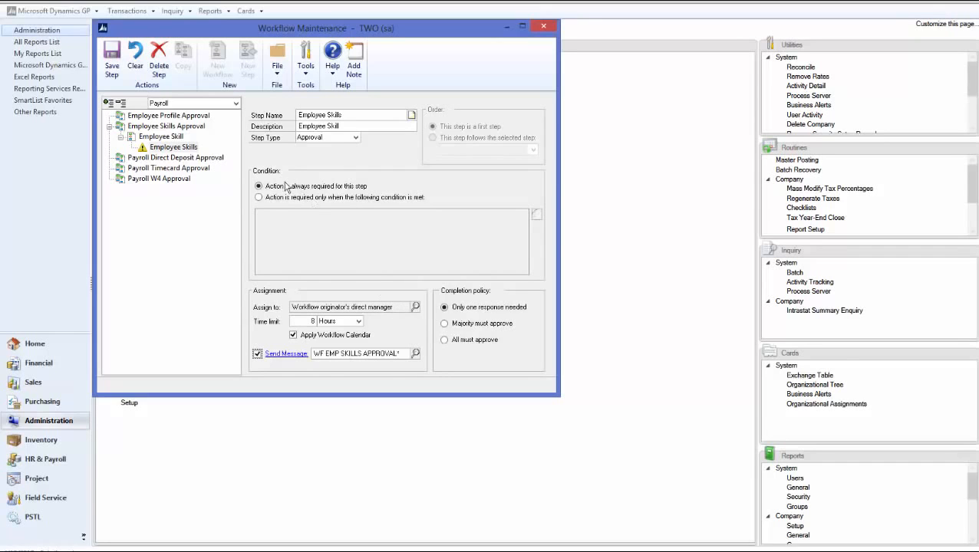
left_click(111, 67)
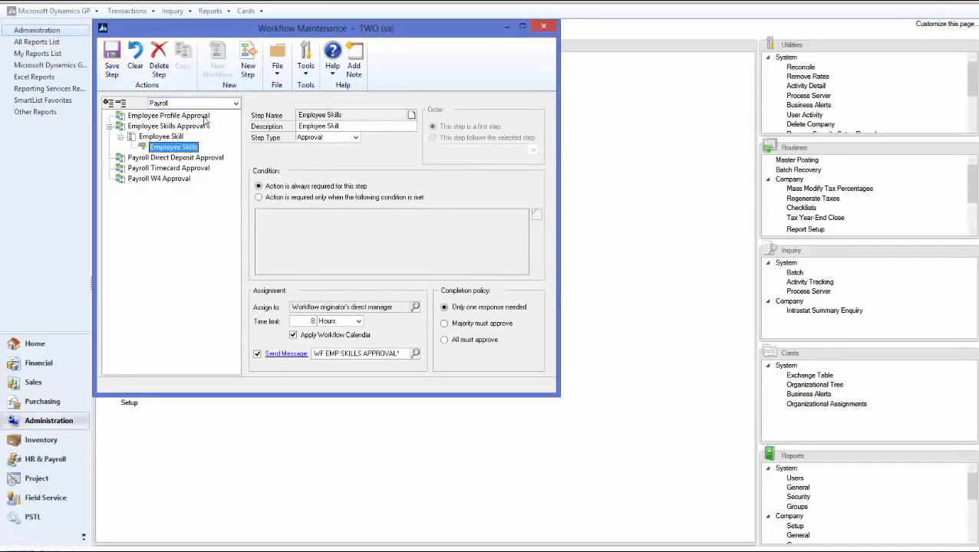
Mark the Employee Skill workflow active, save it, and close Workflow Maintenance
left_click(174, 140)
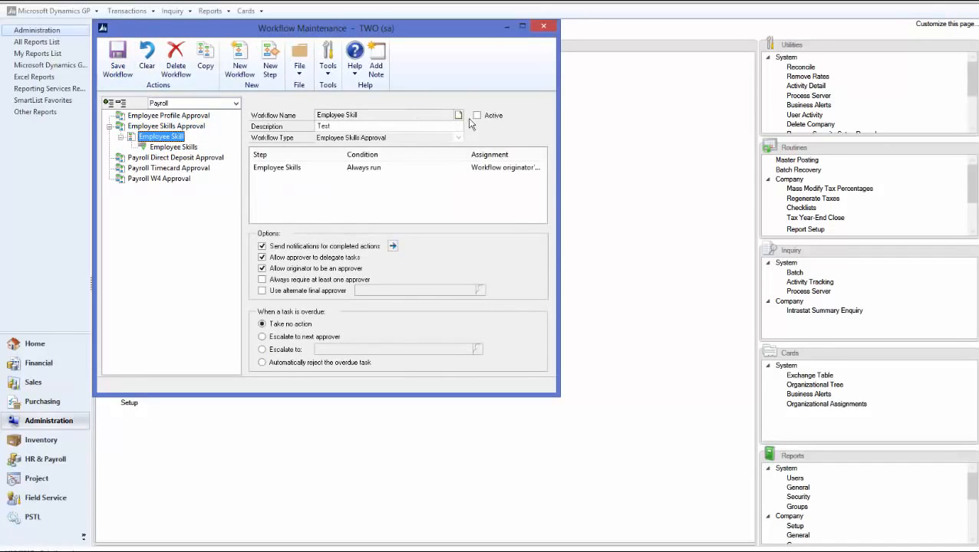
left_click(475, 116)
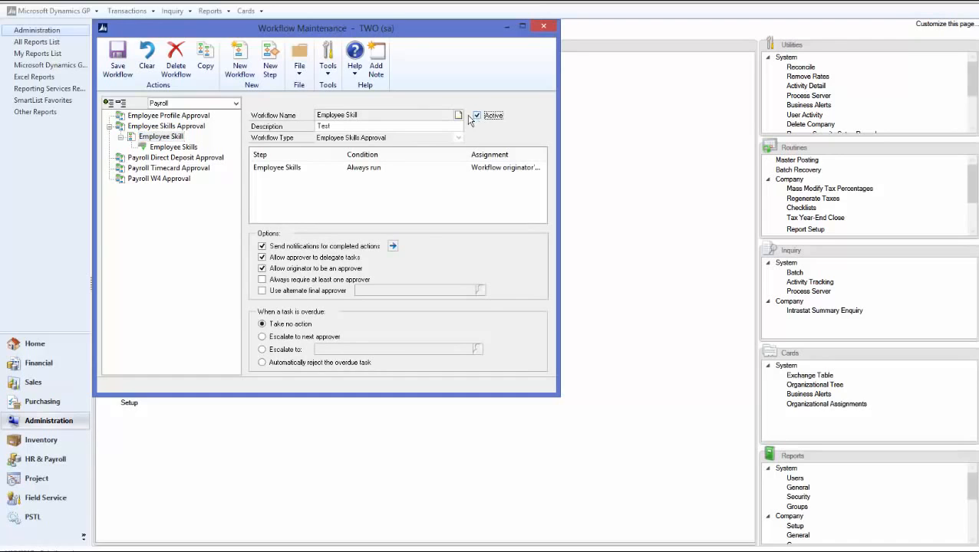
left_click(121, 67)
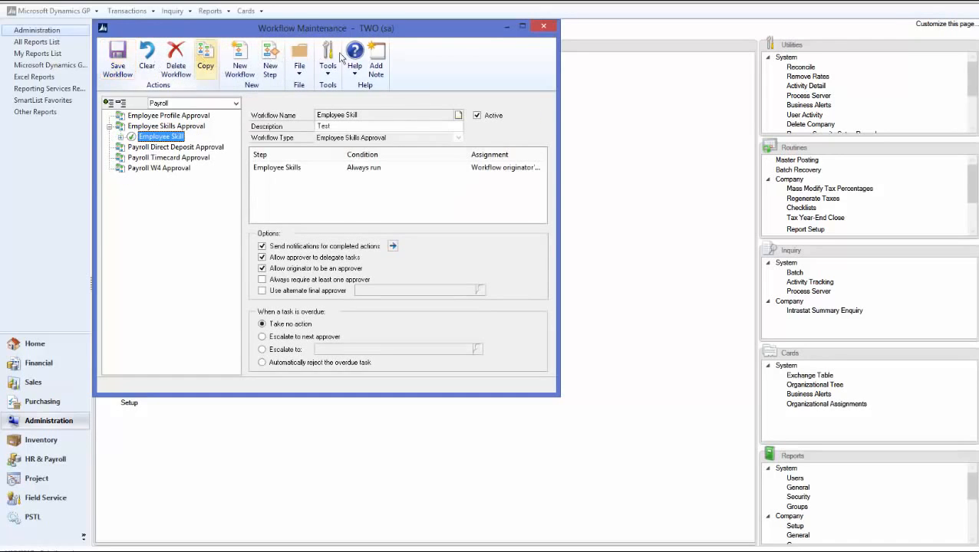
left_click(543, 27)
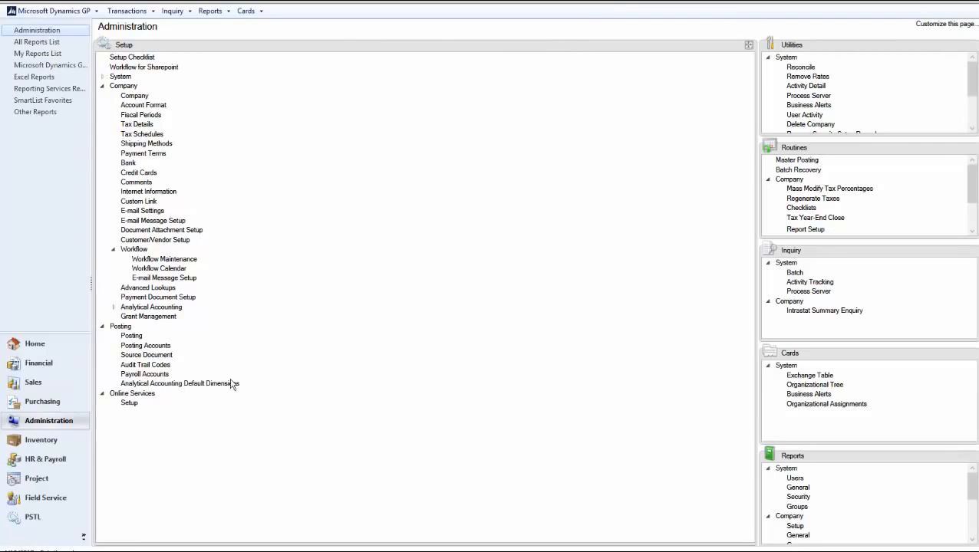
Open the employee's Skills and Training record from HR & Payroll Self Services
left_click(54, 461)
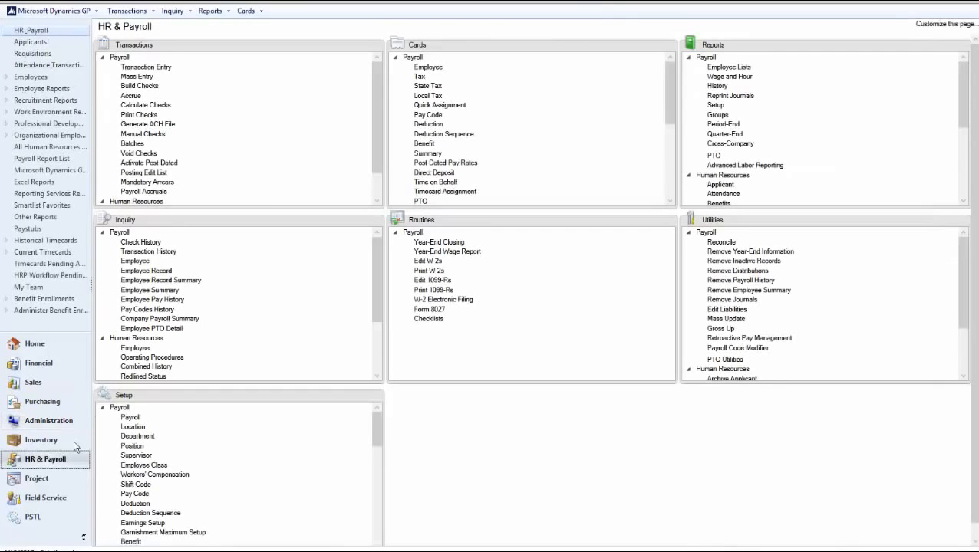
left_click(396, 58)
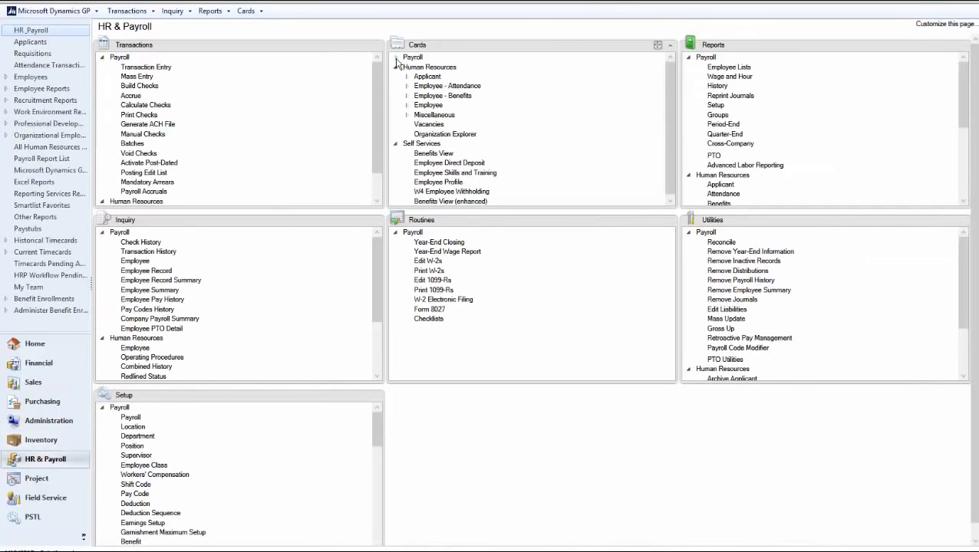
left_click(396, 68)
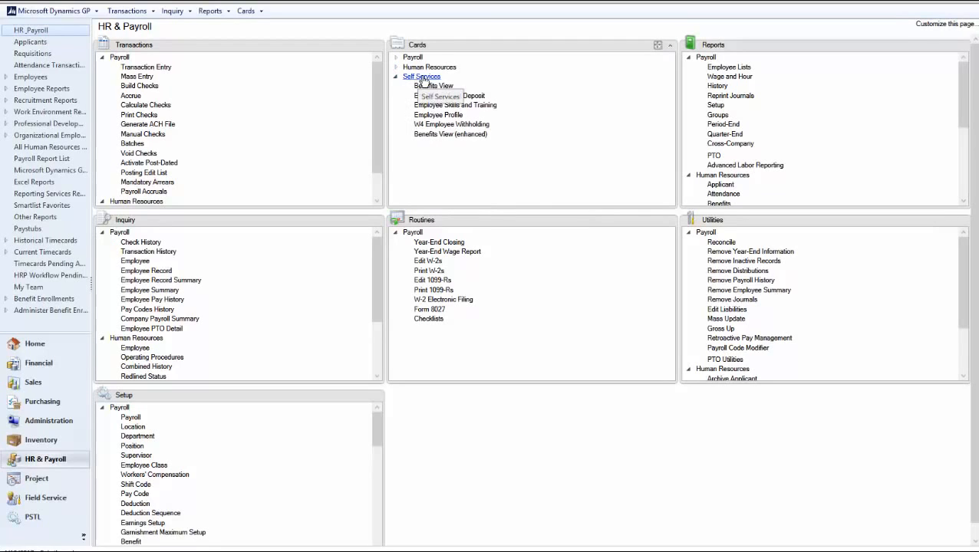
left_click(472, 106)
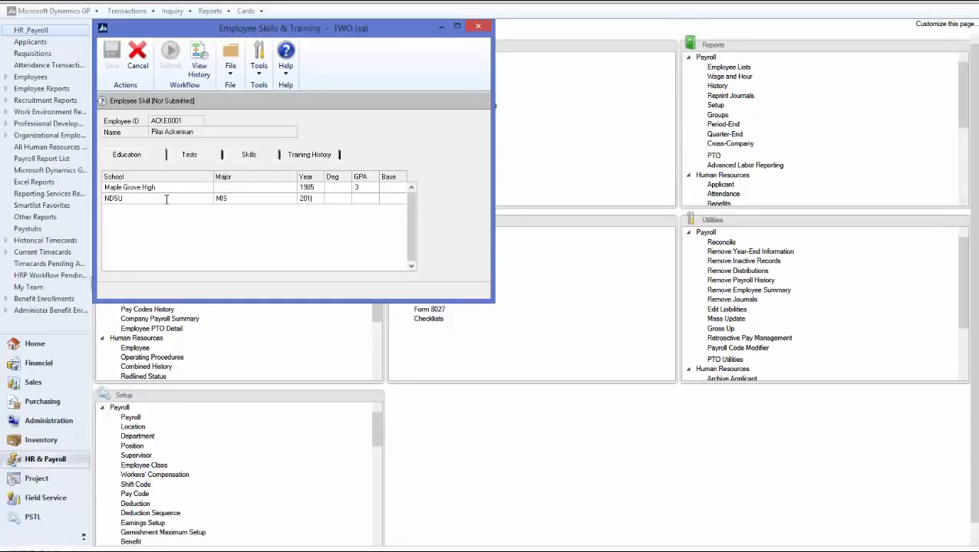
Enter the NDSU, MIS, 2010 education row and submit it for approval
key("Tab")
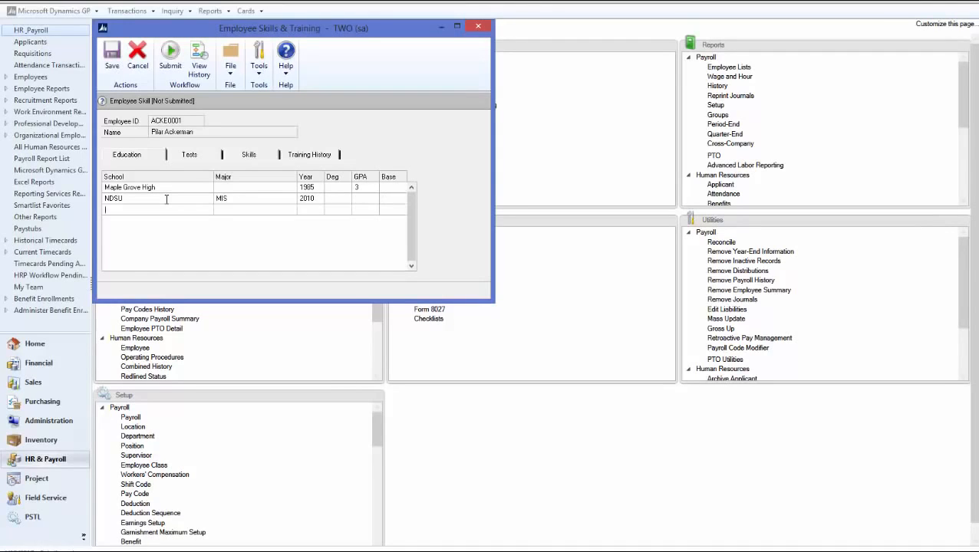
left_click(169, 69)
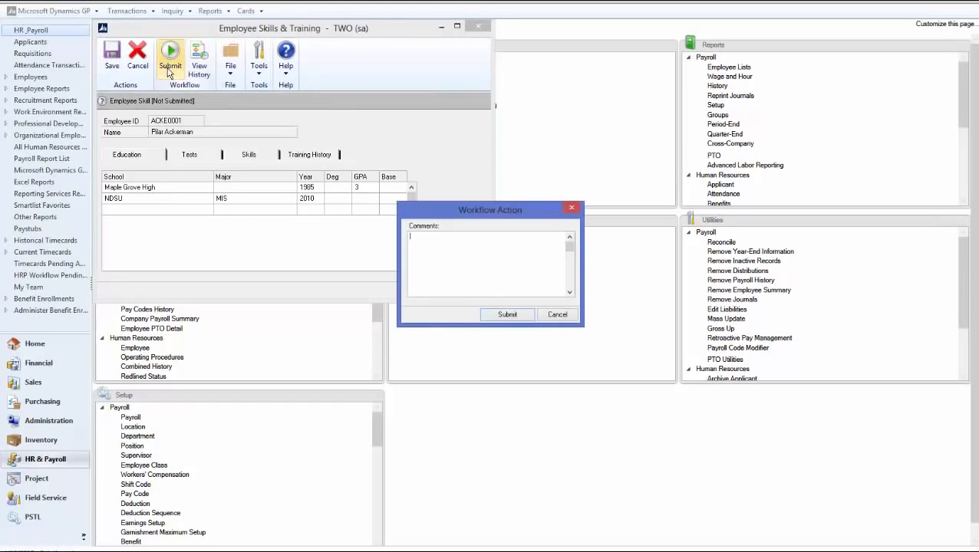
left_click(494, 316)
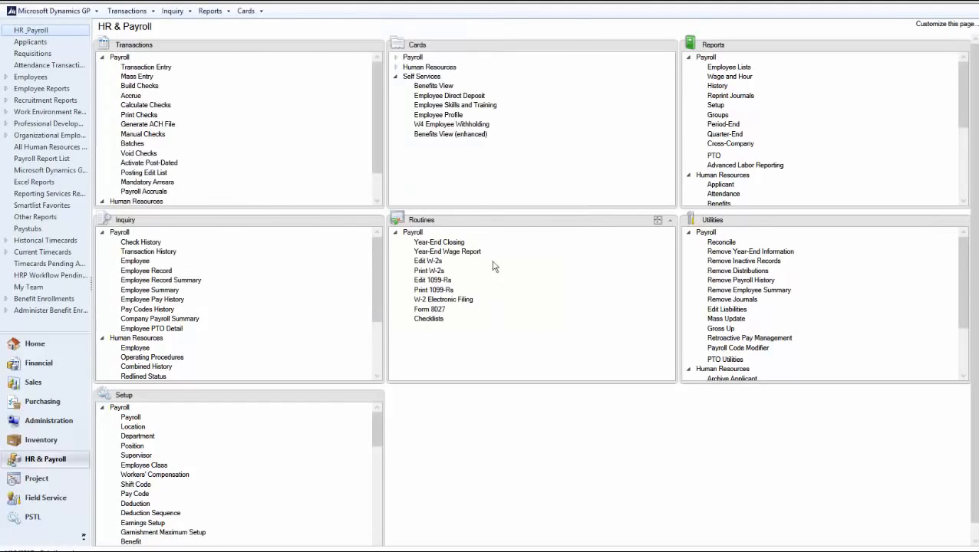
Check the skills record shows pending approval, then expand Administration's Workflow setup items
left_click(456, 106)
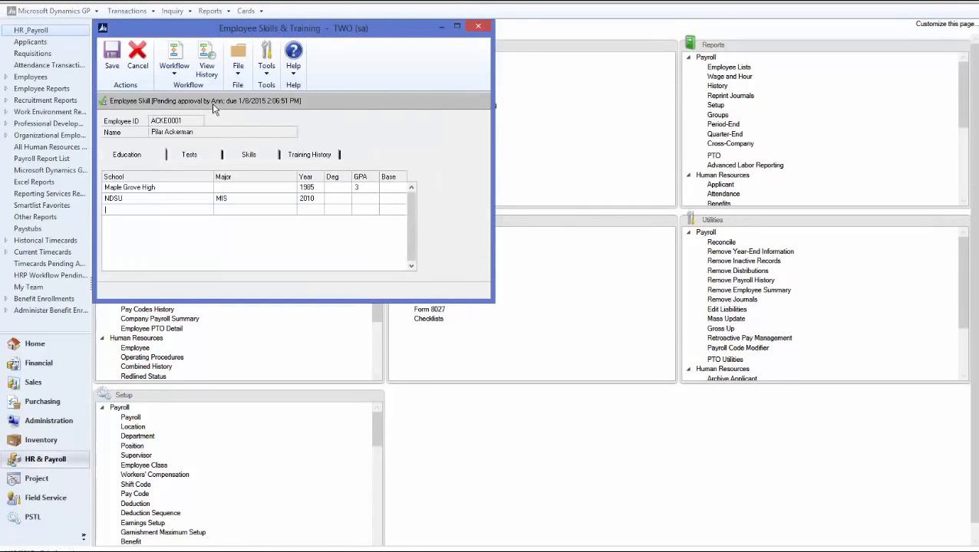
left_click(478, 26)
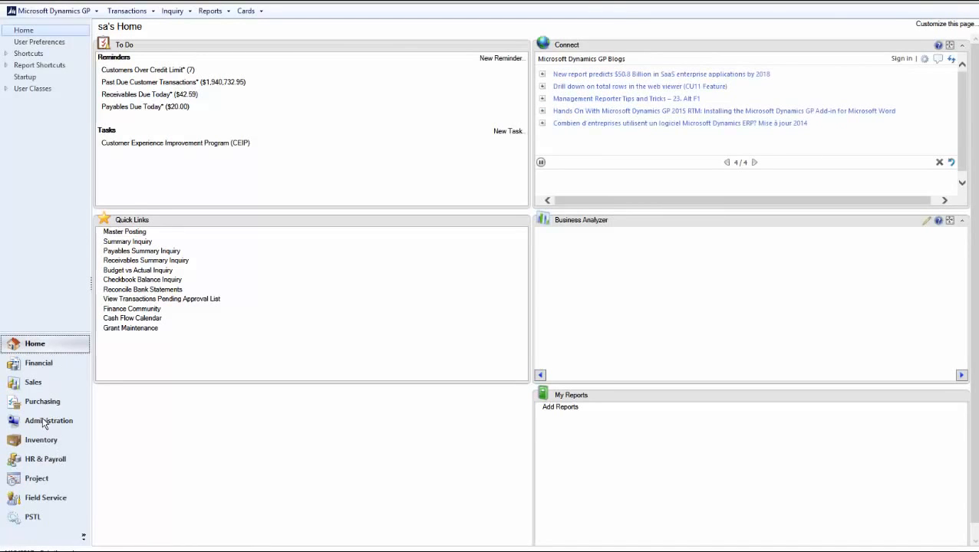
left_click(45, 424)
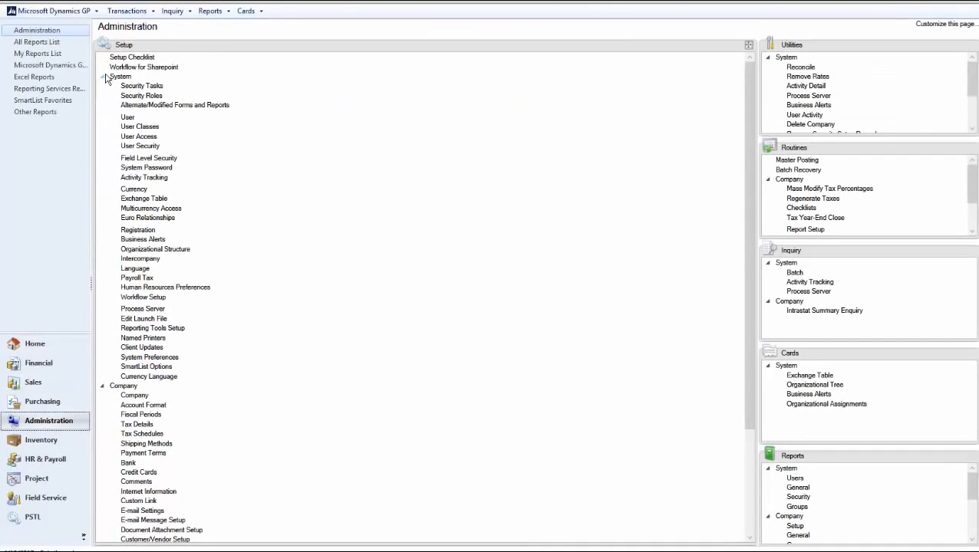
left_click(103, 78)
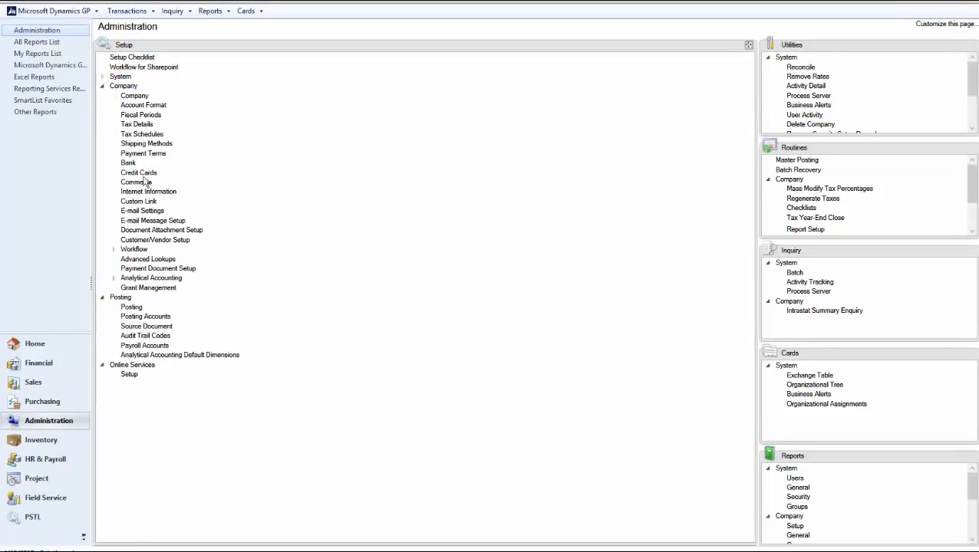
left_click(141, 251)
Bring up Workflow Maintenance with the Payroll Employee Profile Approval workflow type selected
left_click(164, 259)
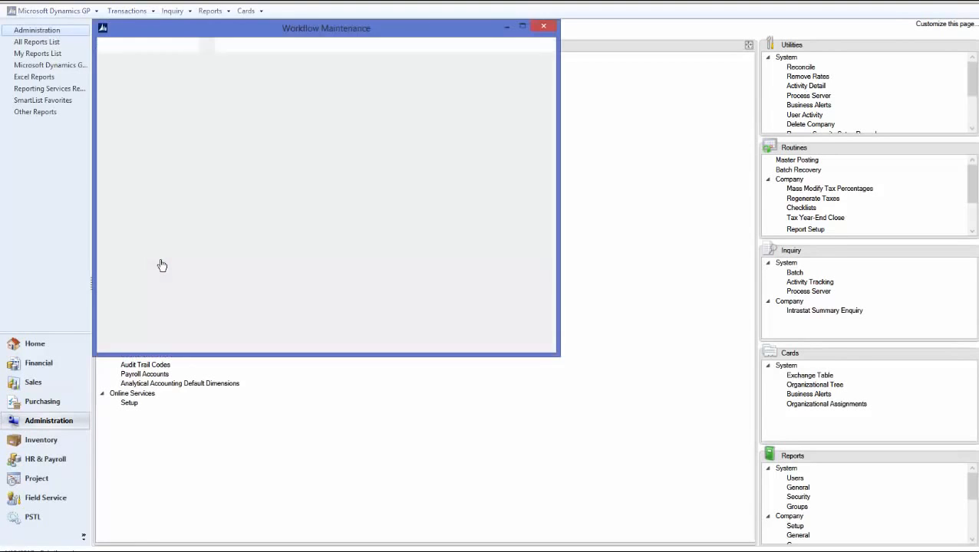
left_click(170, 104)
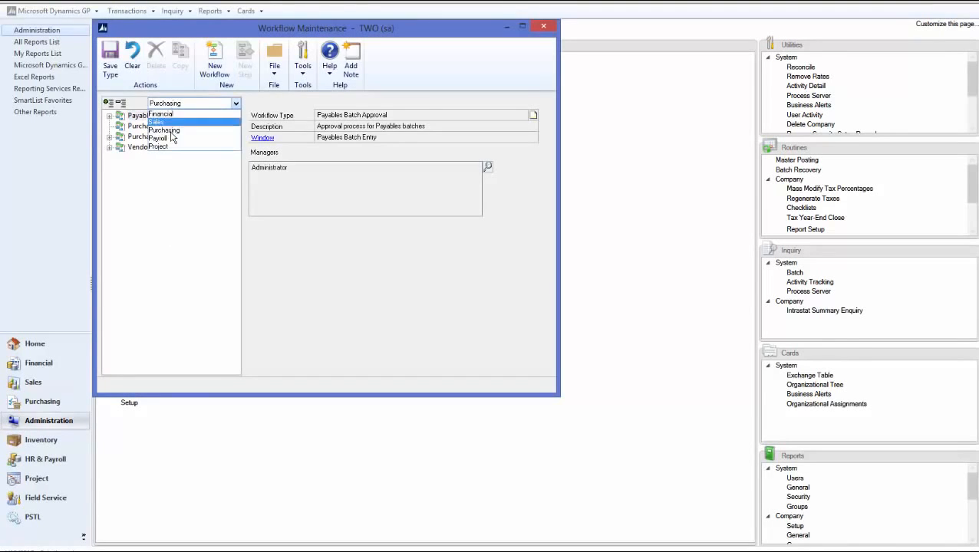
left_click(171, 140)
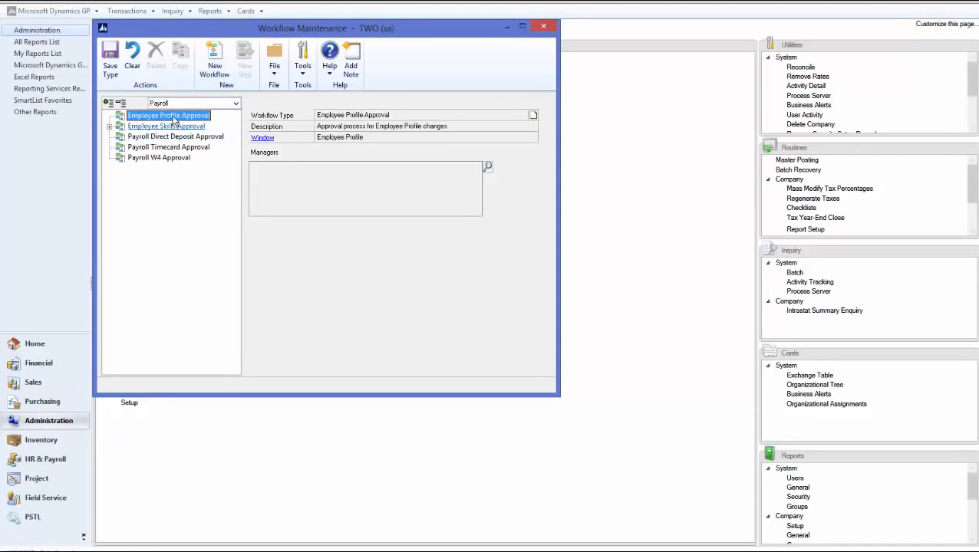
Add Administrator as manager of the Employee Profile Approval workflow type
left_click(487, 166)
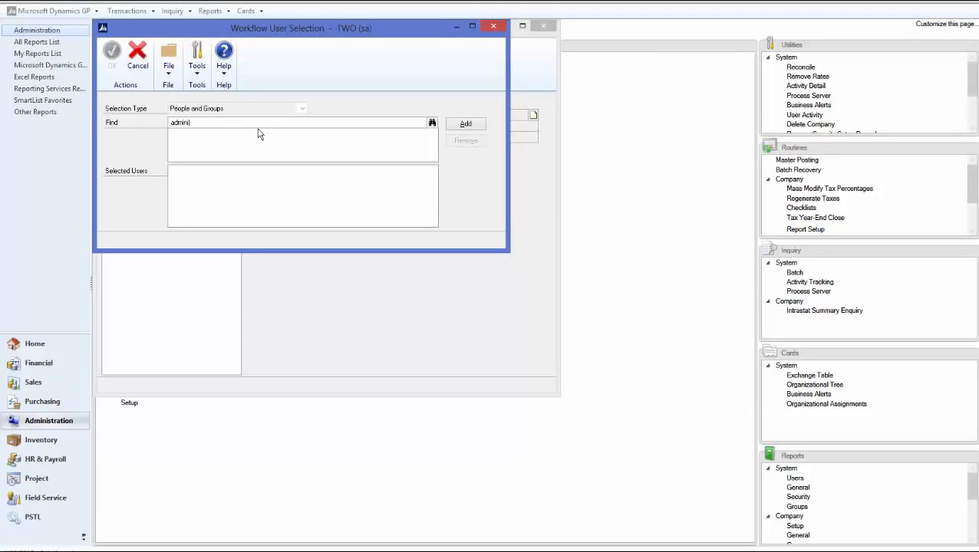
key("Tab")
left_click(468, 123)
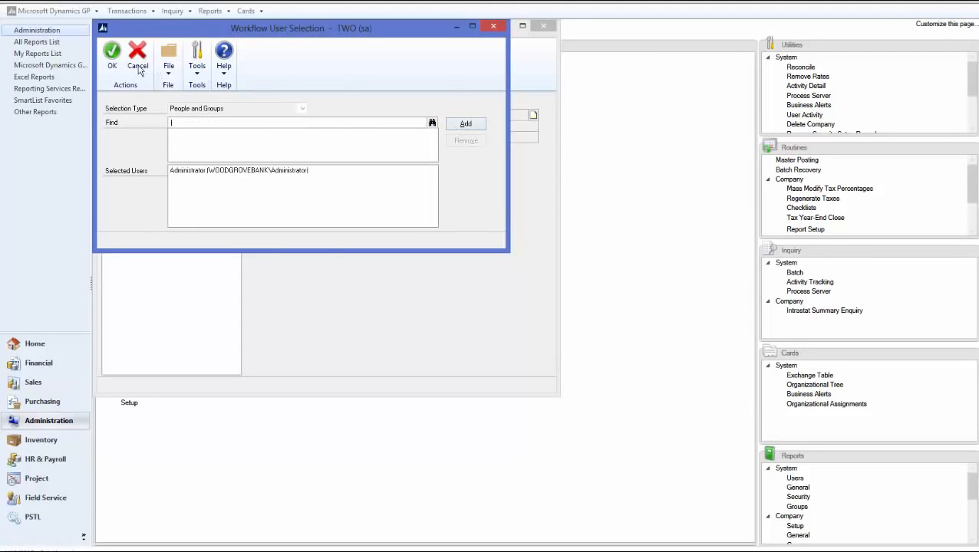
left_click(111, 57)
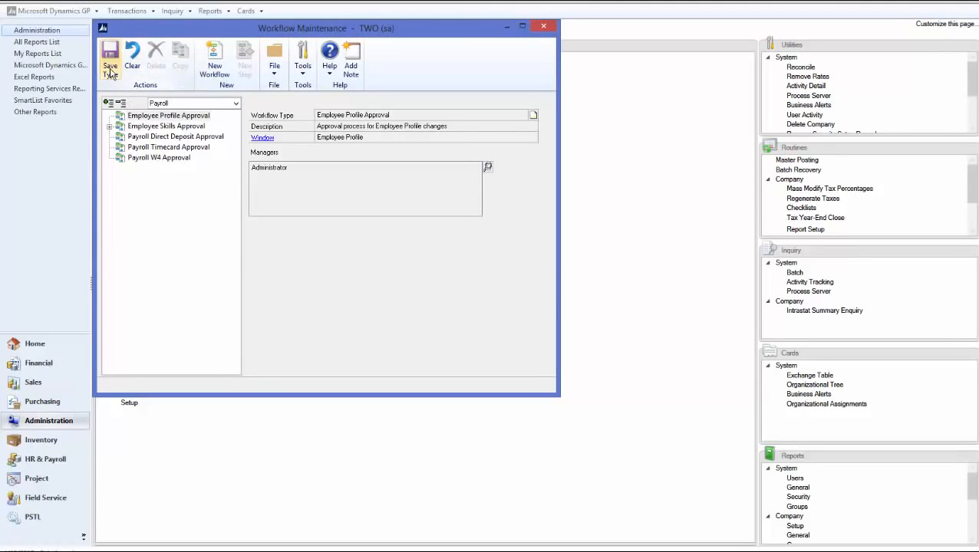
left_click(215, 60)
Name the workflow 'Employee Profile' and enable completion notifications, delegation and originator approval
type("Employee")
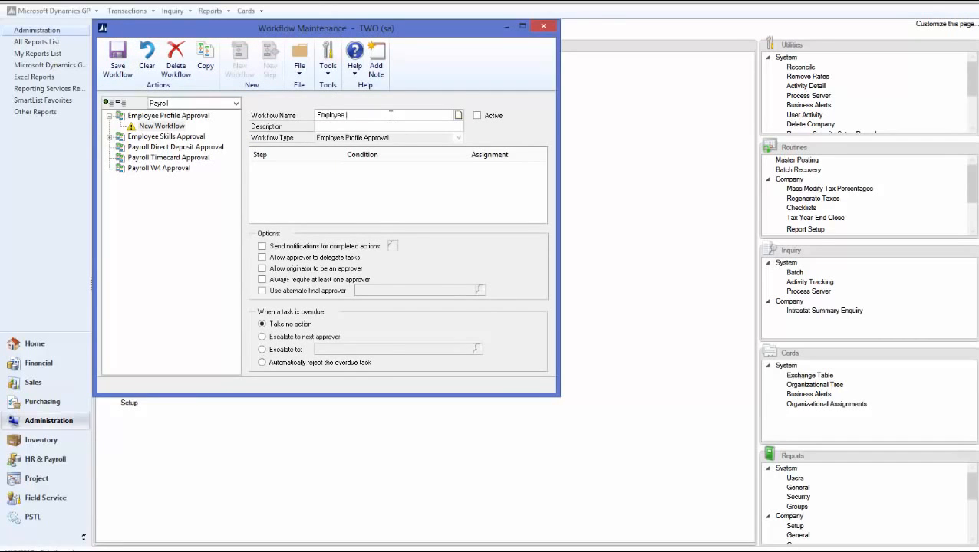
type(" Profile")
key("Tab")
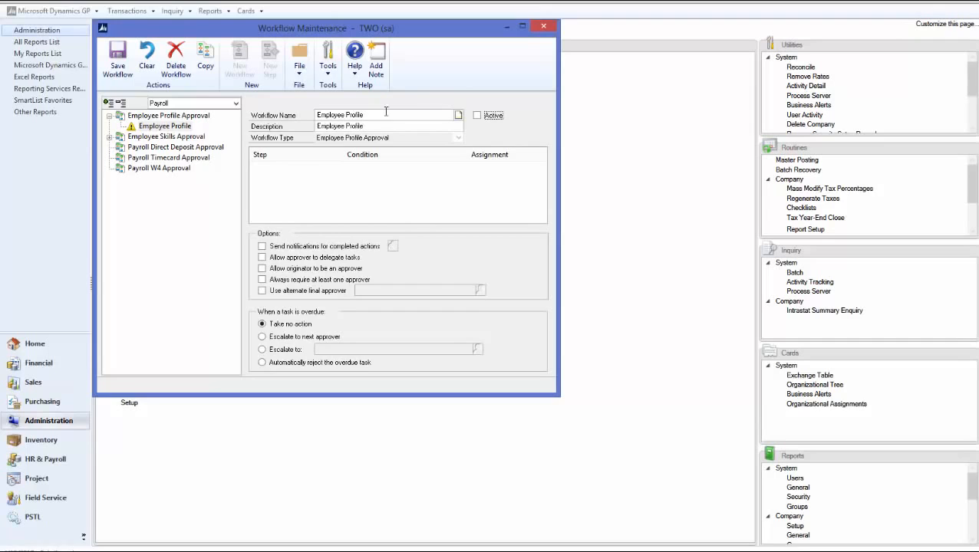
left_click(261, 246)
left_click(262, 258)
left_click(262, 269)
Notify the originator on every action, Submit through Final Approve, and save the workflow
left_click(392, 246)
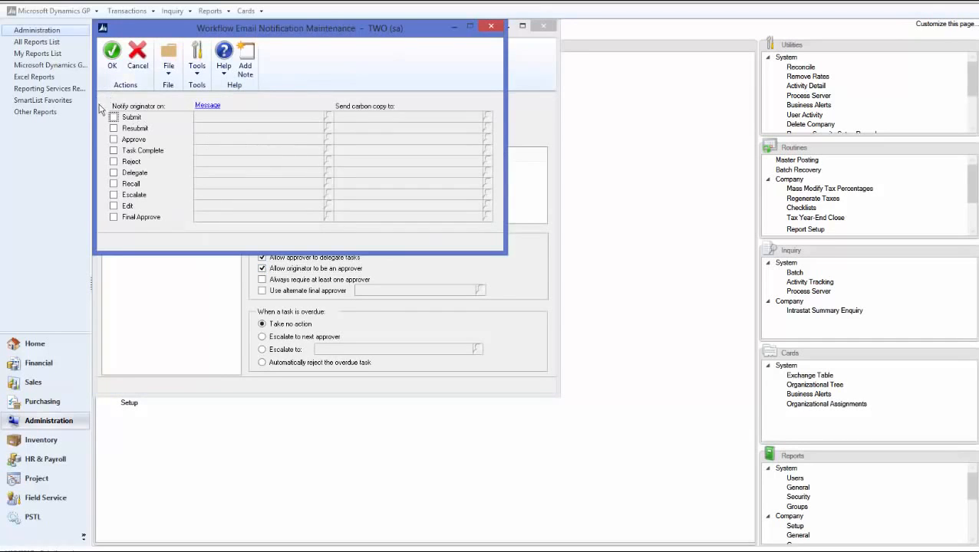
left_click(113, 116)
left_click(114, 128)
left_click(113, 139)
left_click(114, 150)
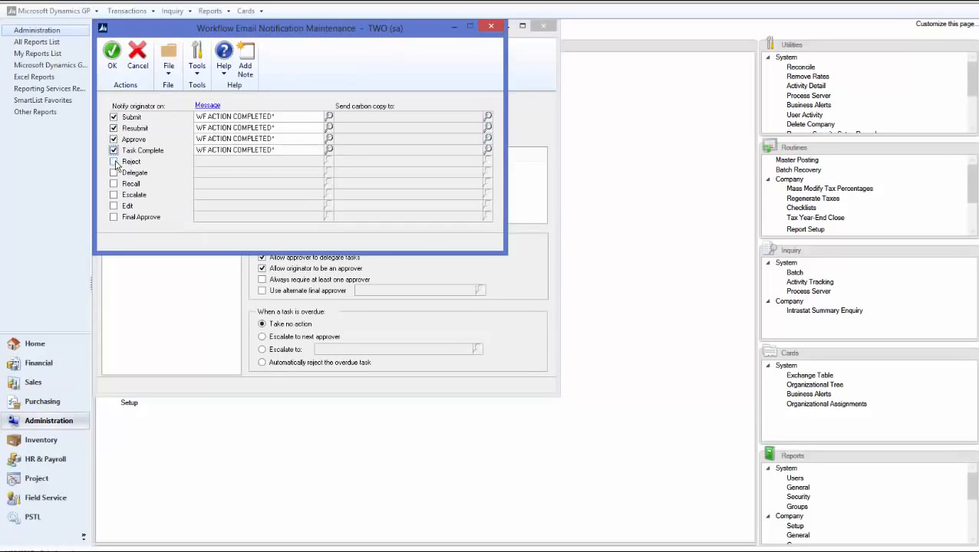
left_click(114, 161)
left_click(113, 173)
left_click(113, 184)
left_click(113, 195)
left_click(114, 205)
left_click(113, 217)
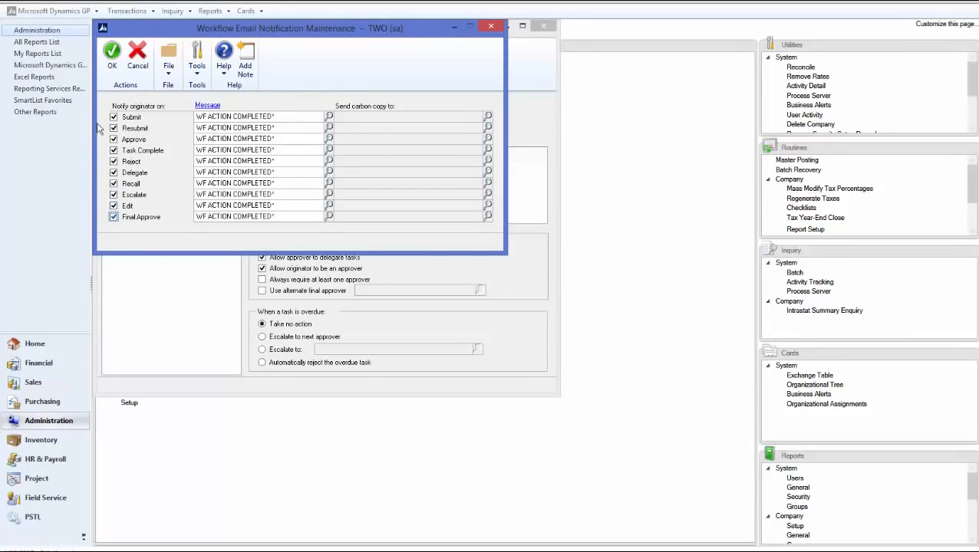
left_click(112, 53)
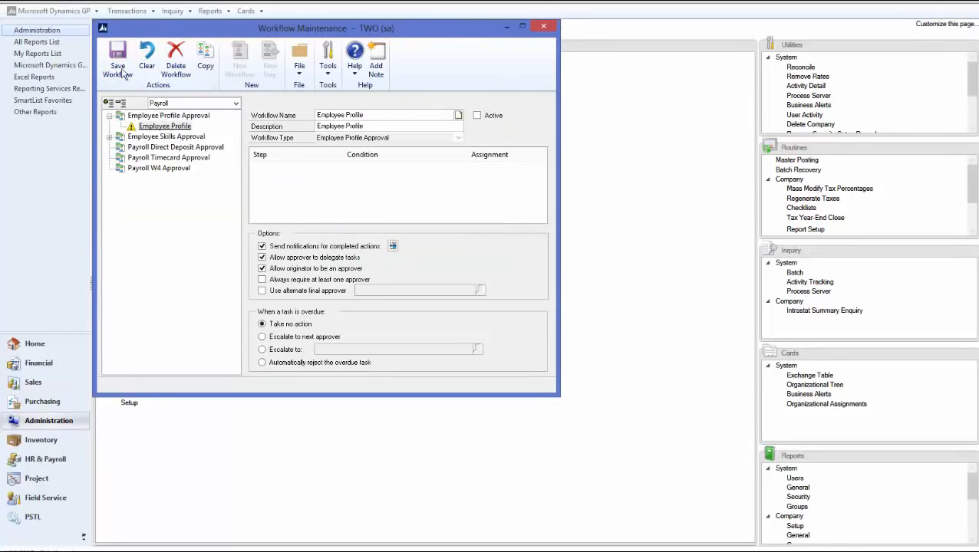
left_click(122, 71)
left_click(270, 68)
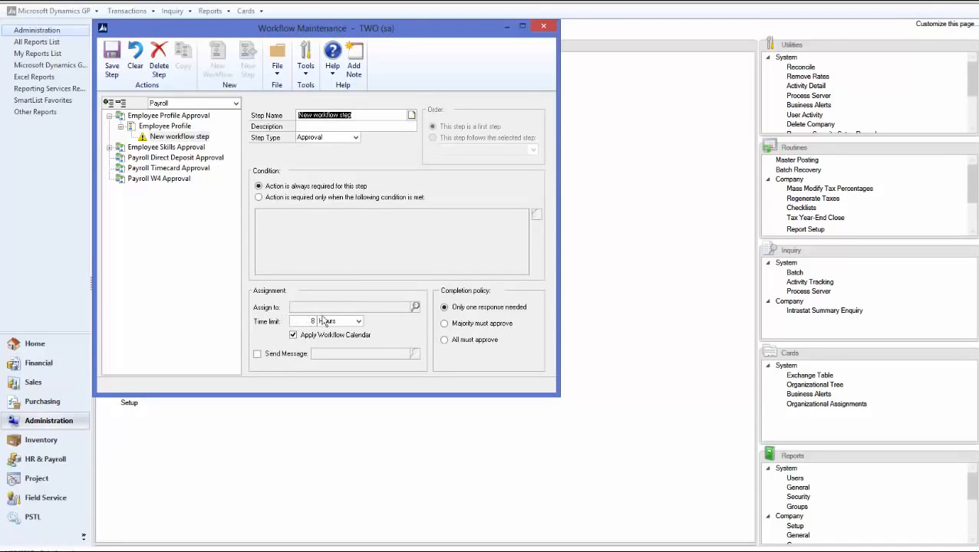
Assign the step to the originator's direct manager by hierarchy, with an approval message, and save it
left_click(415, 307)
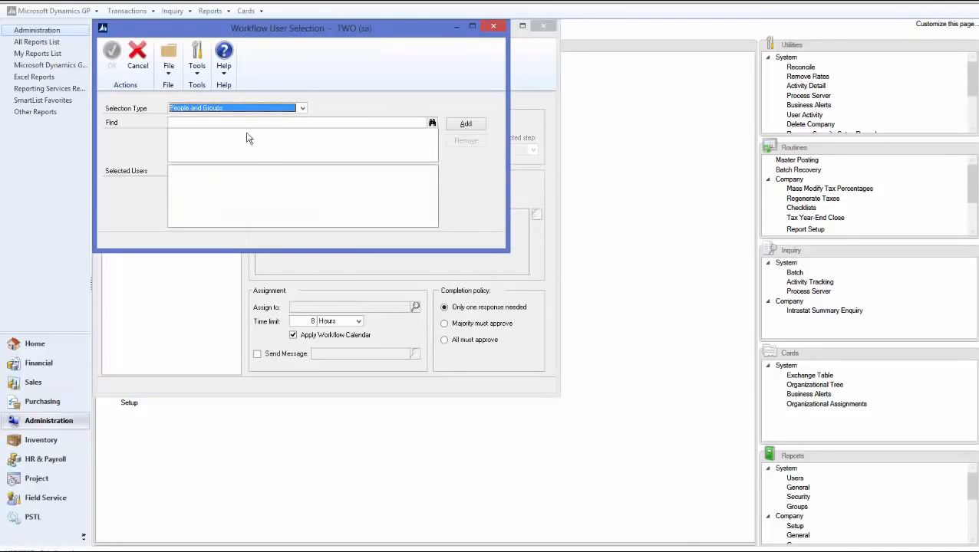
left_click(200, 120)
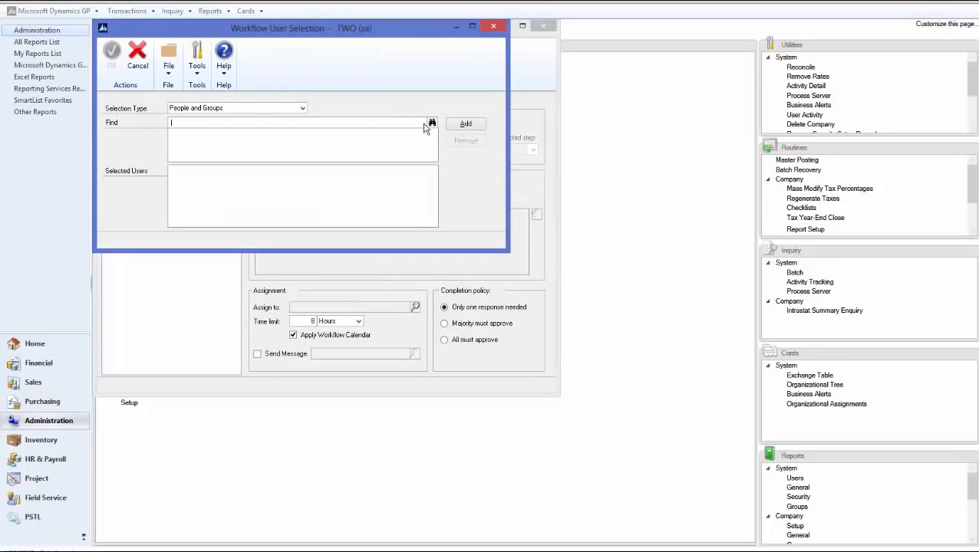
left_click(218, 108)
left_click(197, 127)
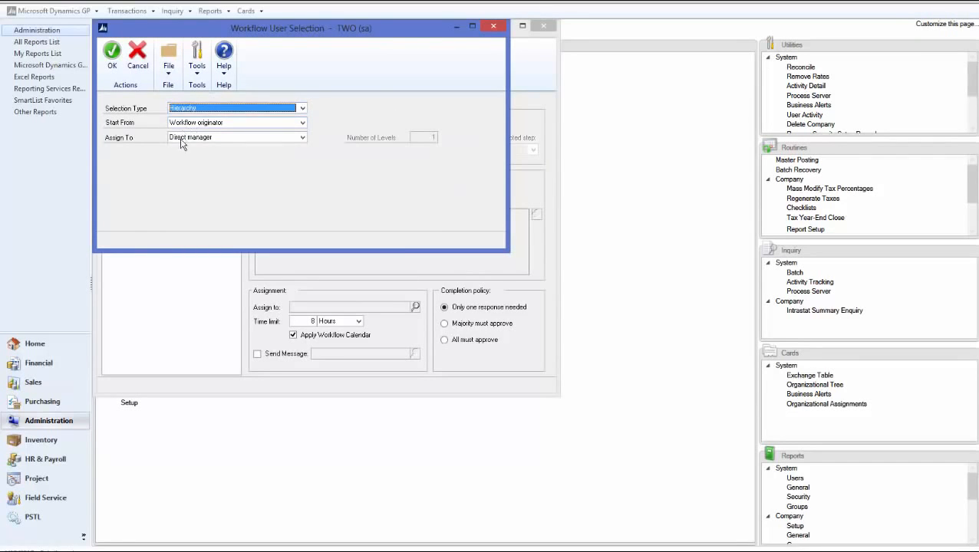
left_click(112, 68)
left_click(257, 354)
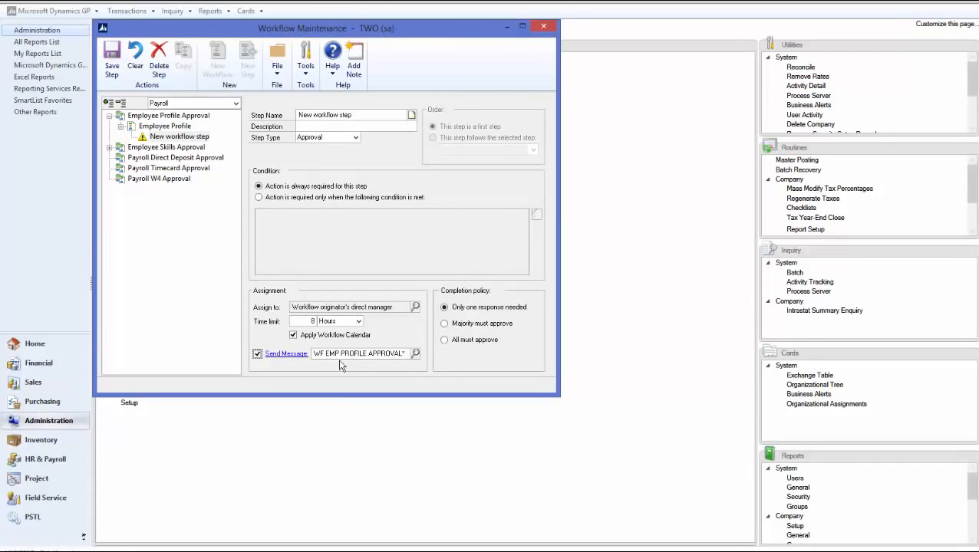
left_click(112, 69)
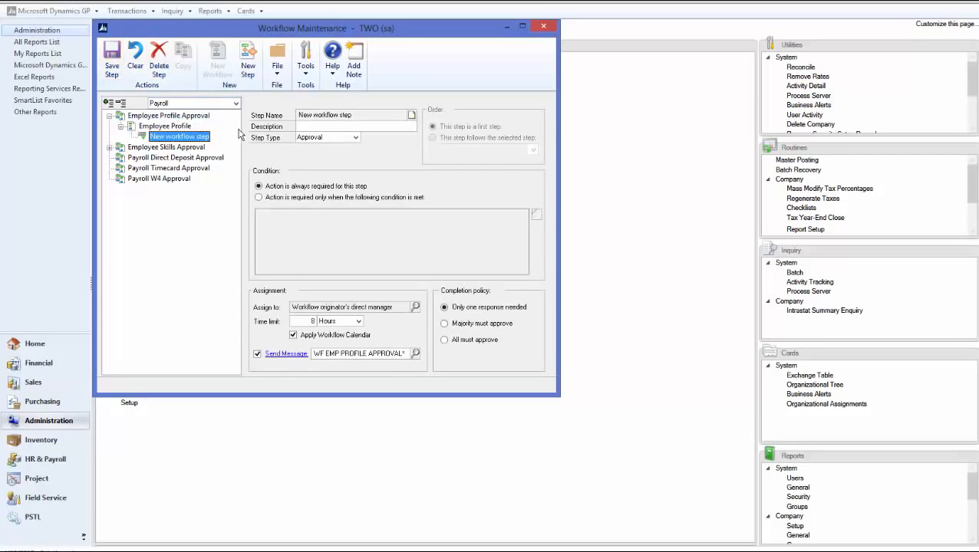
Mark the Employee Profile workflow Active, save it, and close workflow setup
left_click(164, 125)
left_click(476, 115)
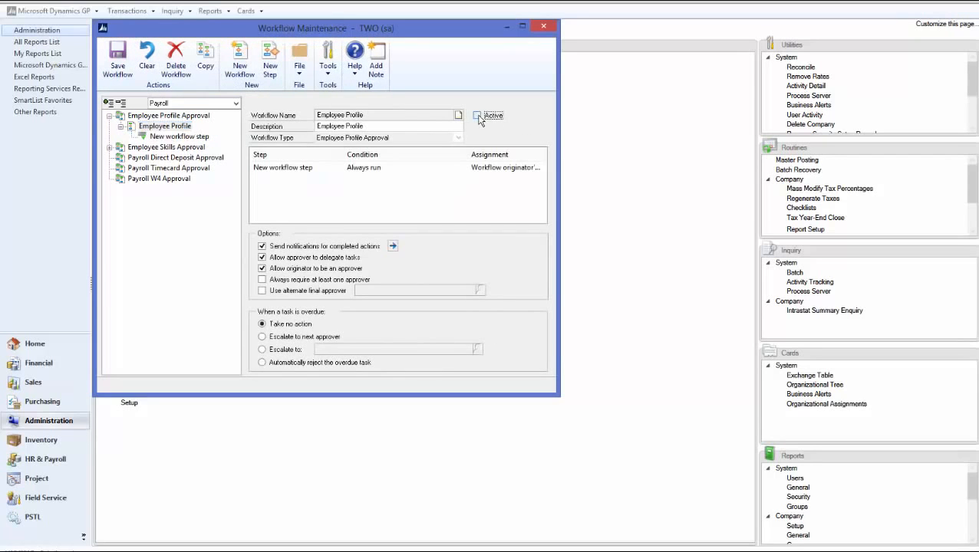
left_click(117, 67)
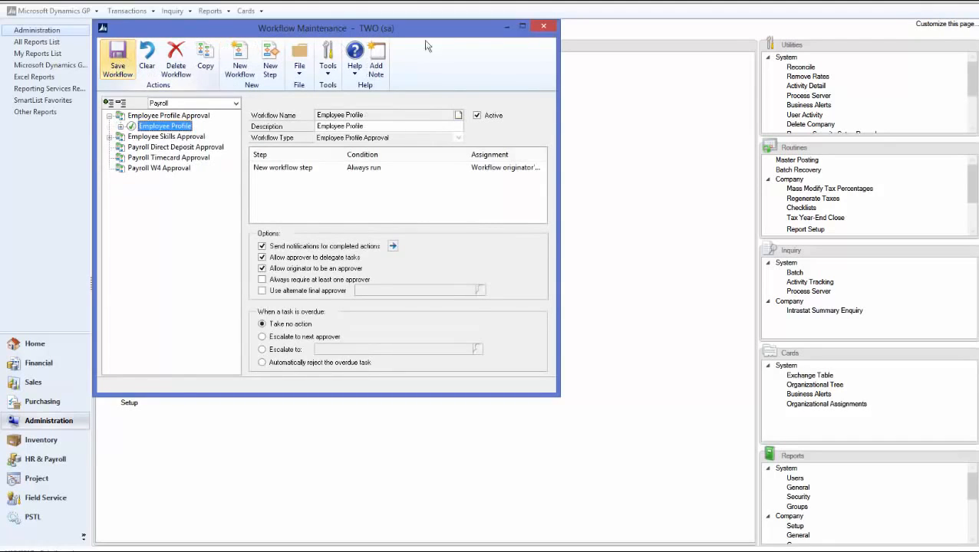
left_click(544, 26)
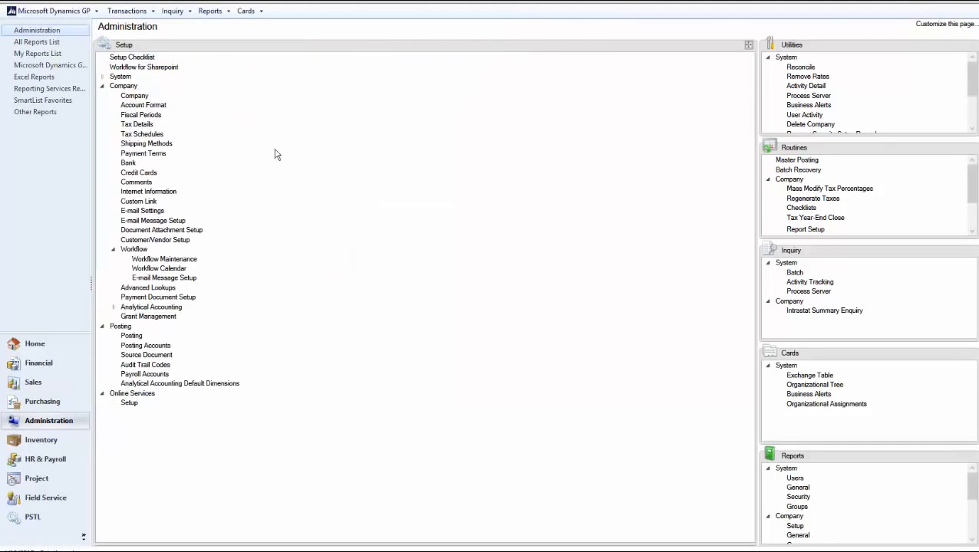
In the self-service Employee Profile, set the middle name to 'test' and submit it for approval
left_click(60, 459)
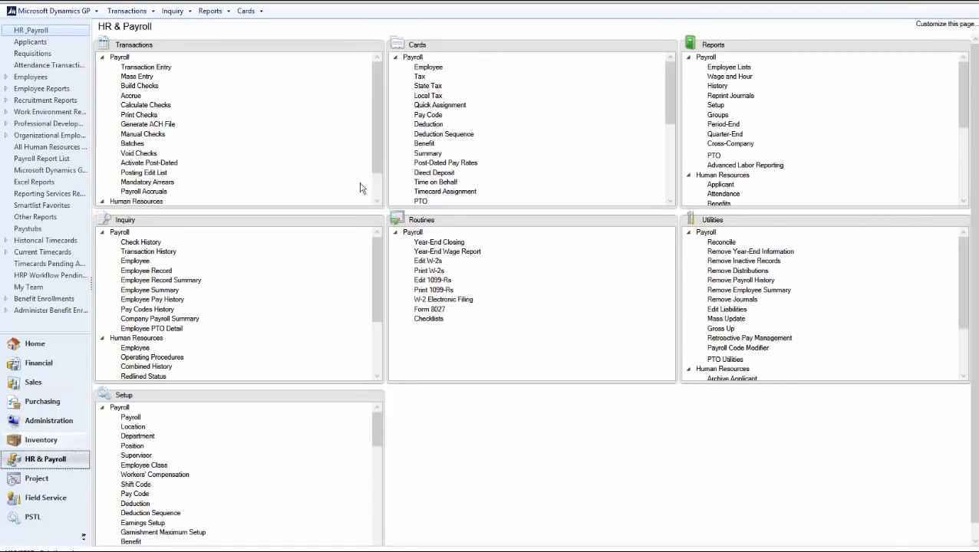
left_click(395, 58)
left_click(396, 67)
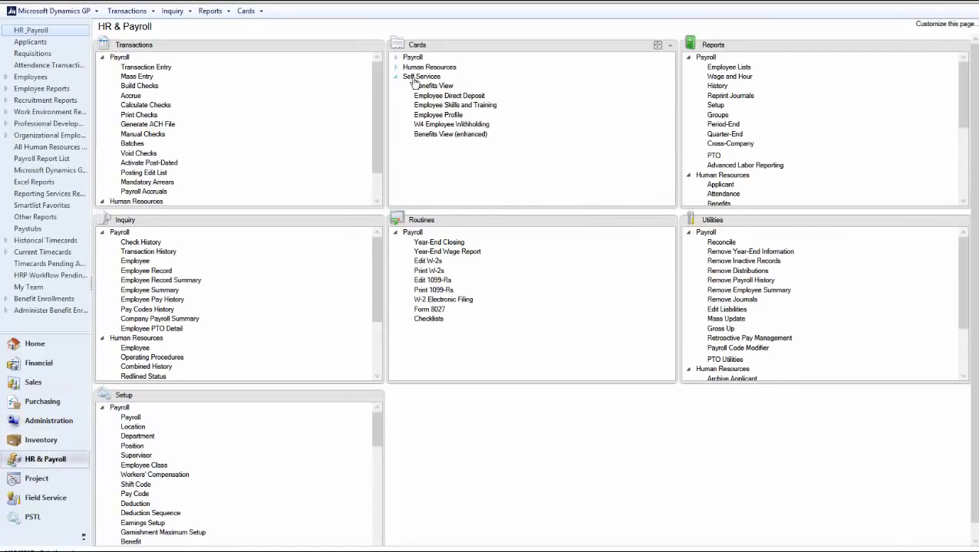
left_click(451, 116)
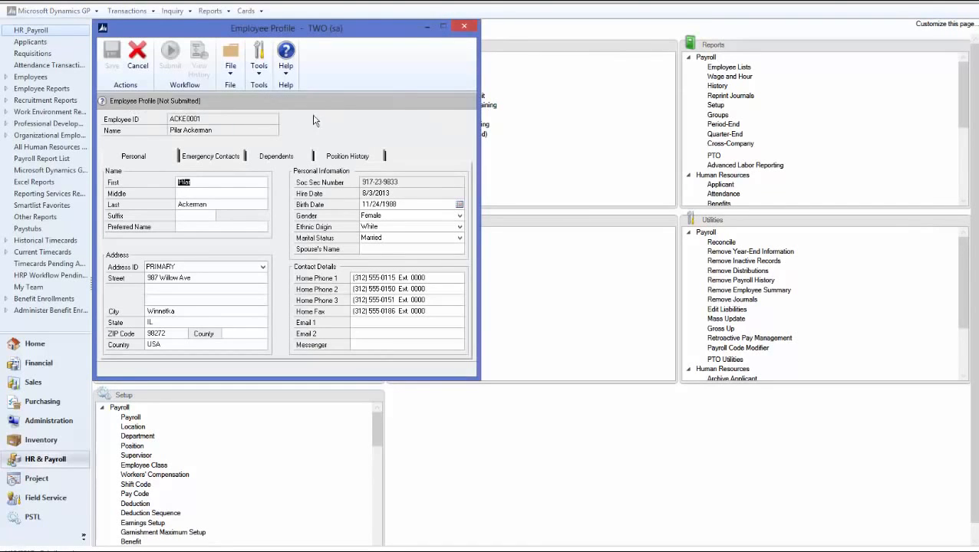
left_click(190, 194)
key("Tab")
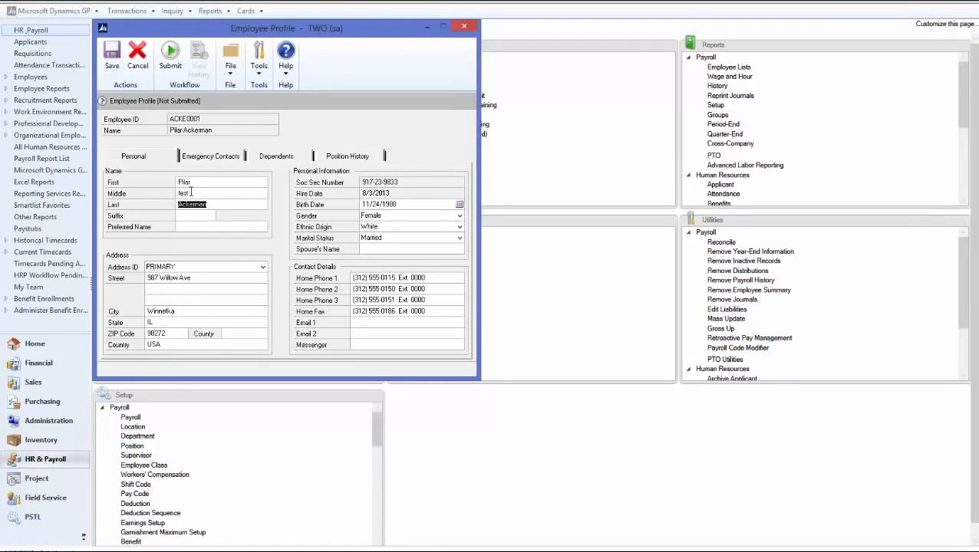
left_click(171, 69)
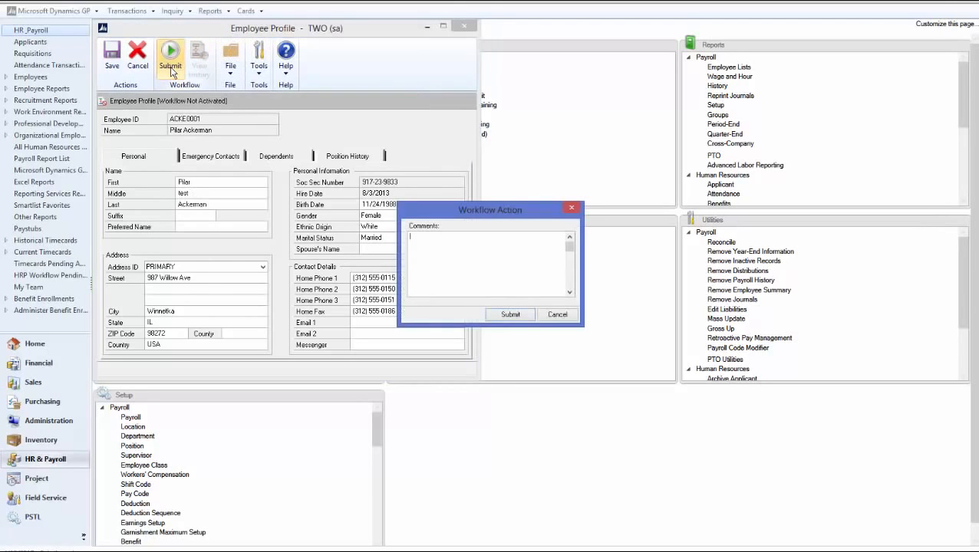
left_click(510, 316)
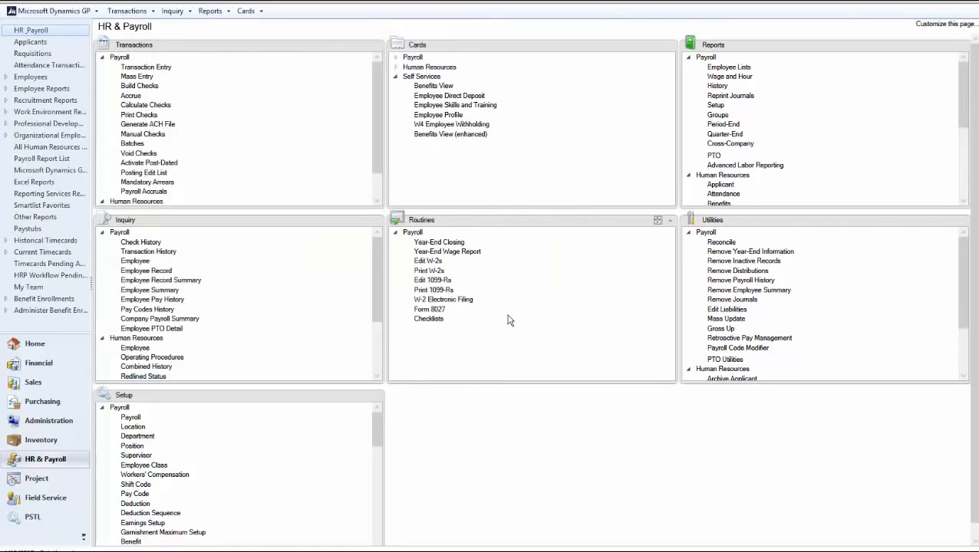
Reopen the self-service Employee Profile to review the submitted change
left_click(442, 116)
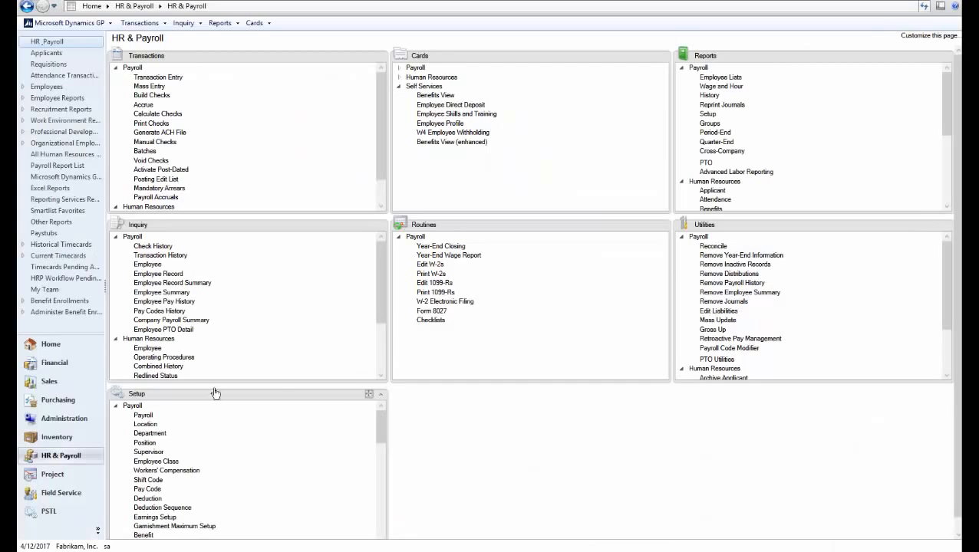
Open Workflow Maintenance from Administration and select the Payroll Direct Deposit Approval workflow type
left_click(60, 420)
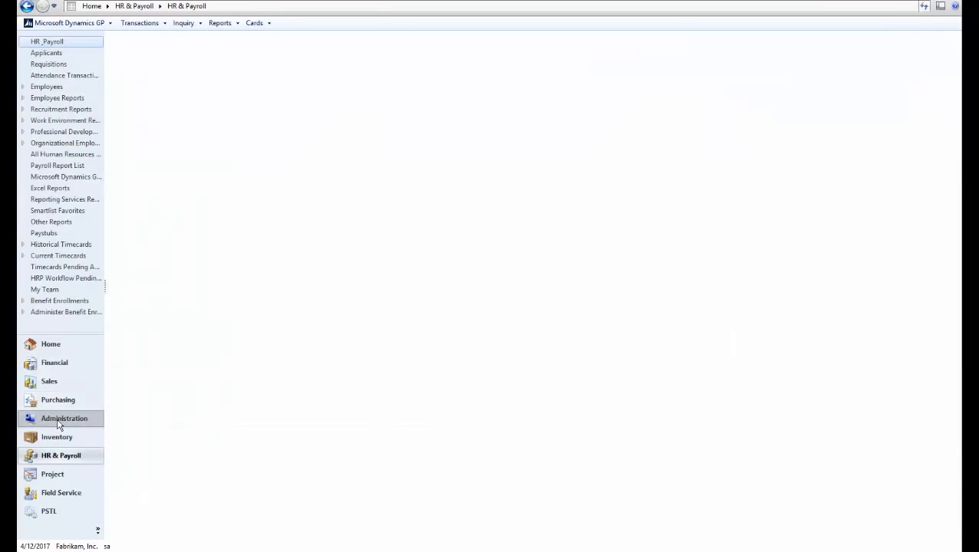
left_click(116, 86)
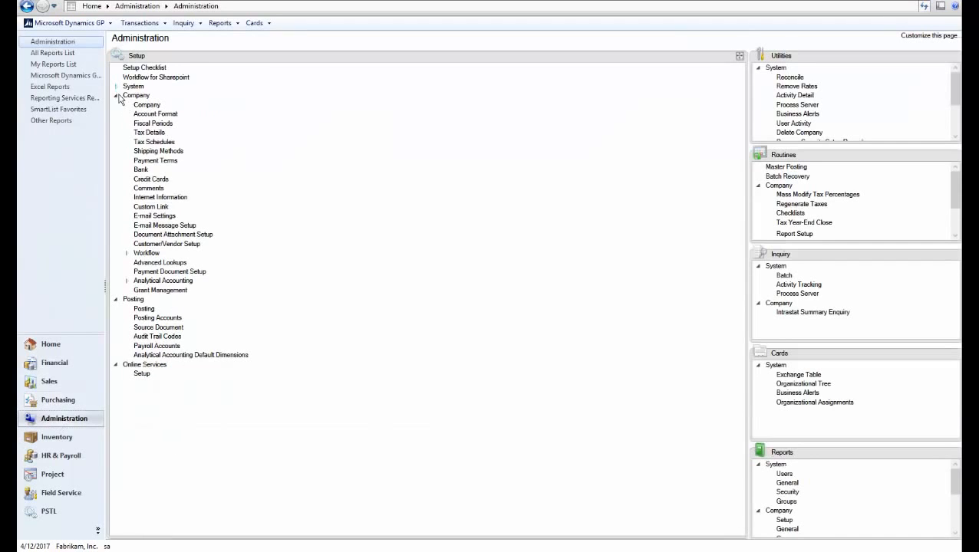
left_click(148, 256)
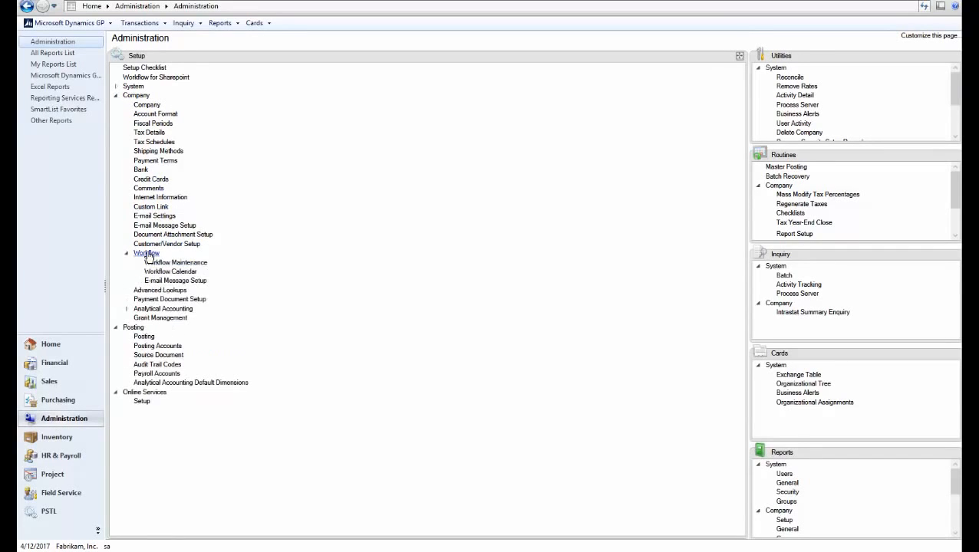
left_click(174, 263)
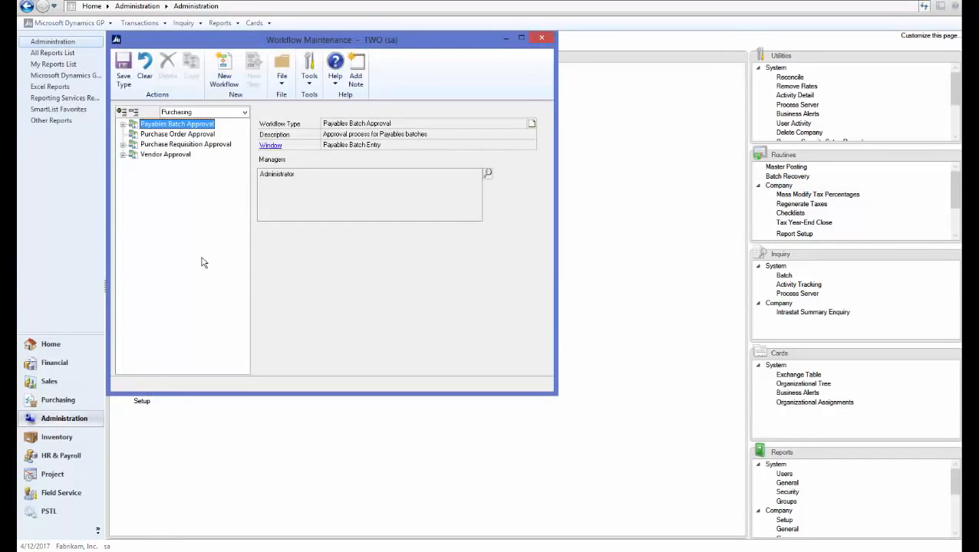
left_click(244, 112)
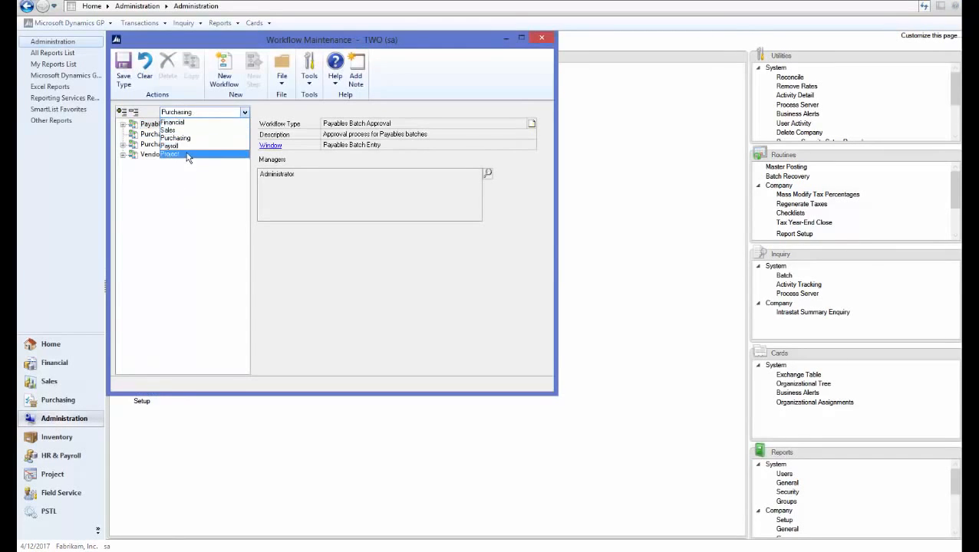
left_click(187, 146)
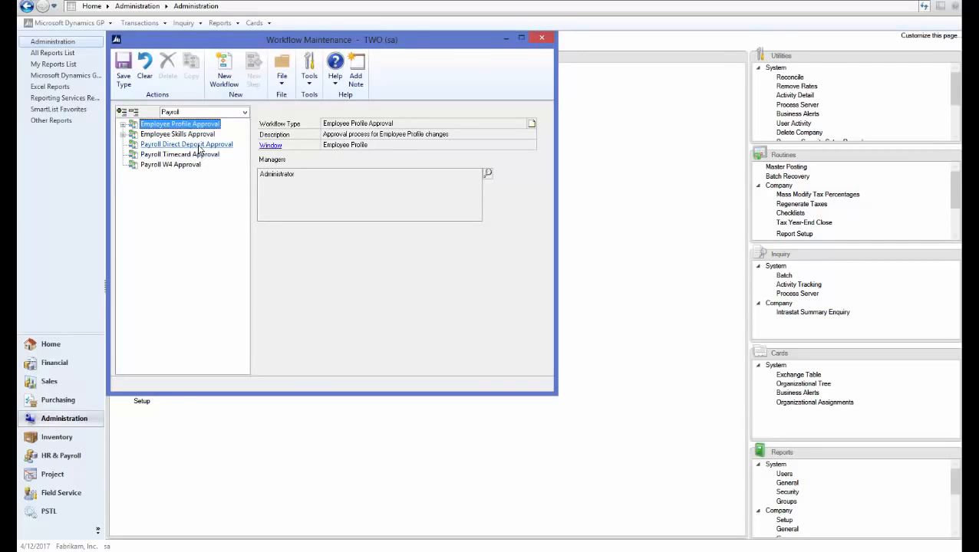
left_click(199, 145)
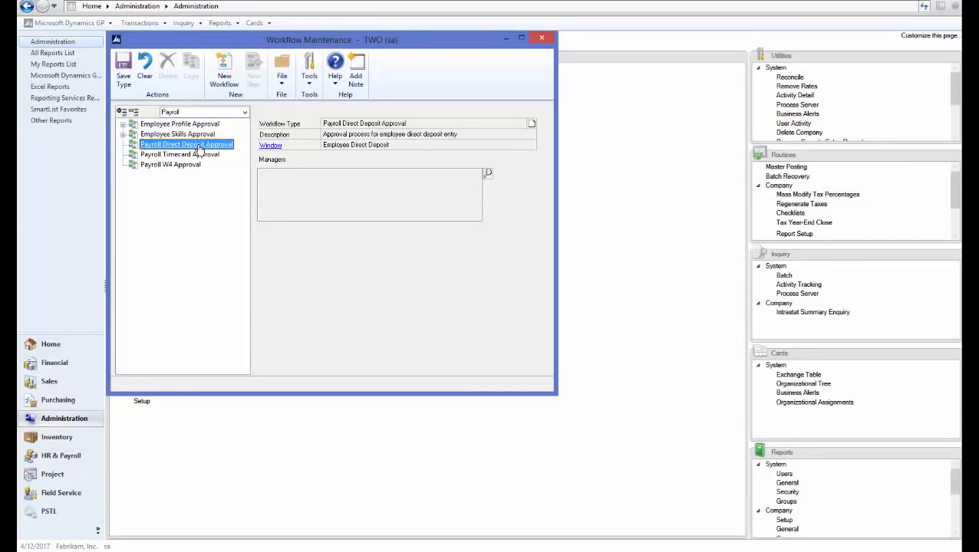
Add Administrator as the workflow type's manager and start a new workflow
left_click(486, 174)
type("admin")
left_click(465, 132)
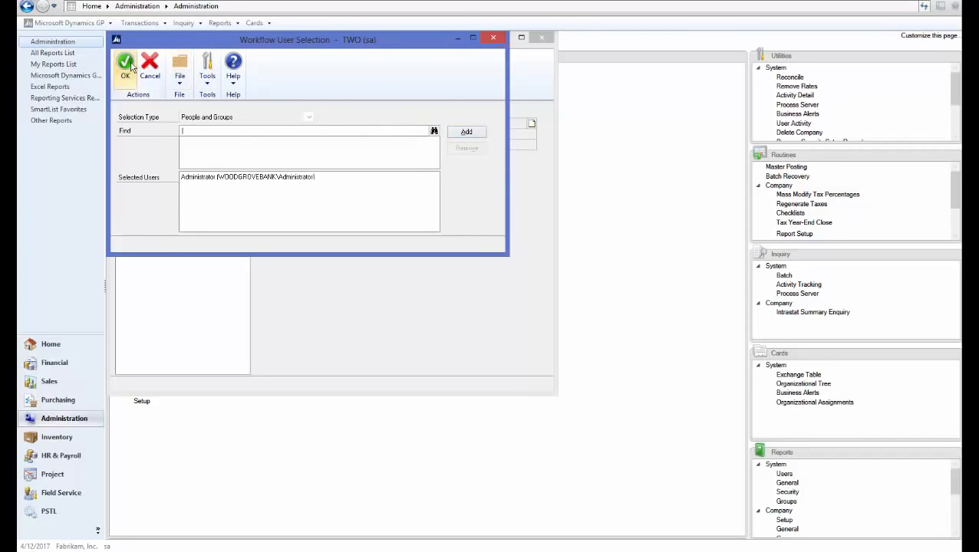
left_click(125, 66)
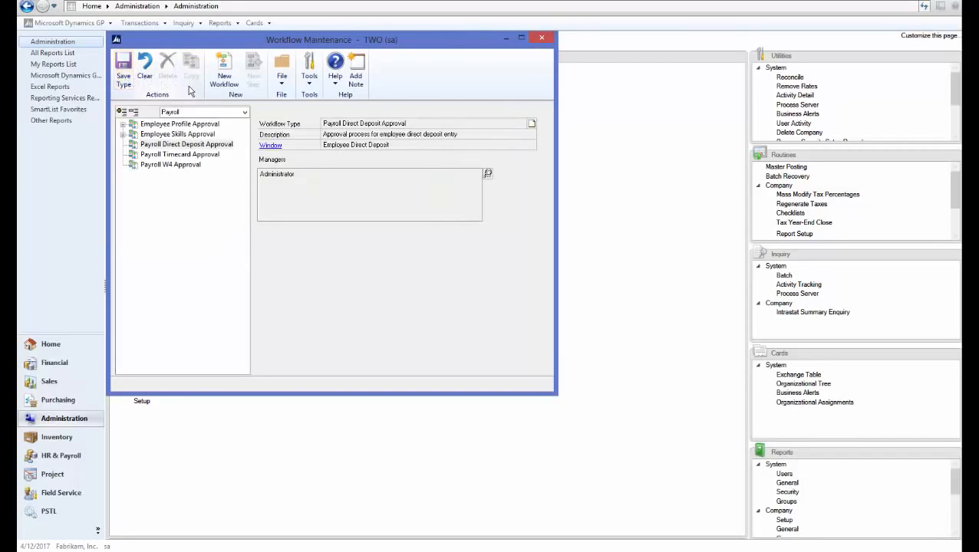
left_click(229, 80)
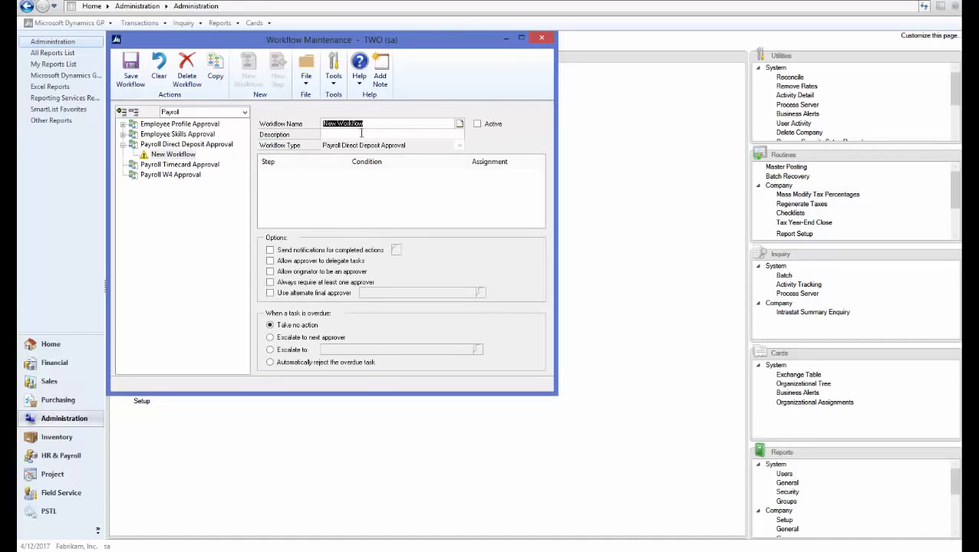
Name the workflow 'DD approval', description 'test', notifying the originator on Submit
type("DD approval")
left_click(361, 134)
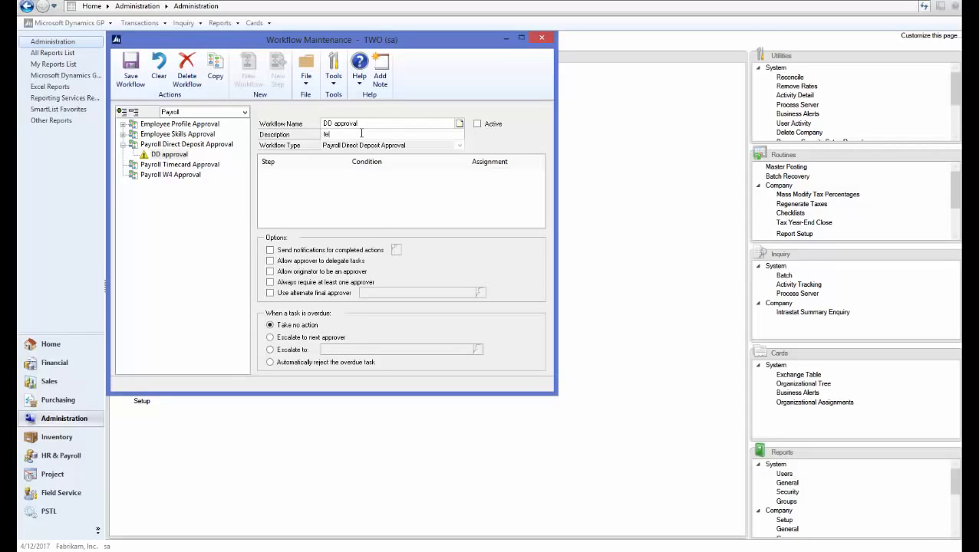
left_click(279, 252)
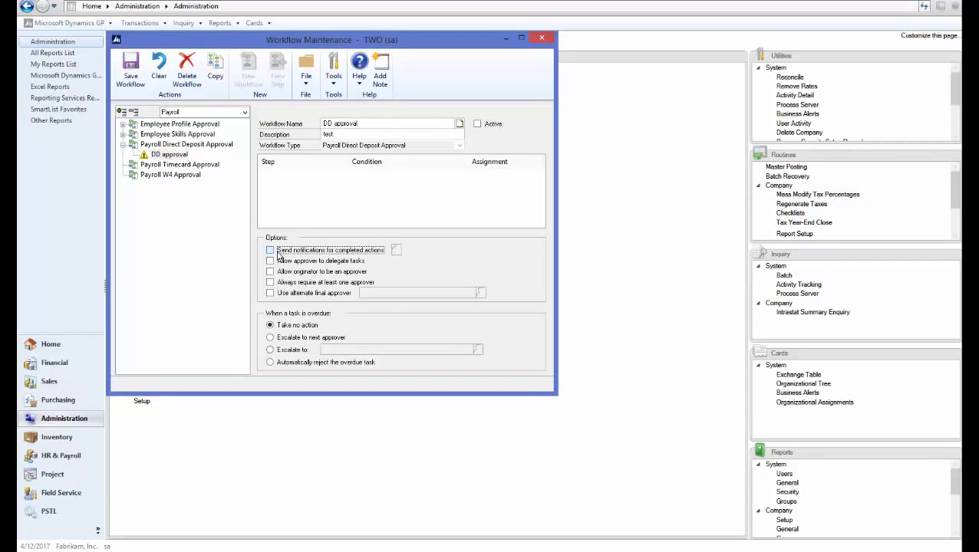
left_click(396, 250)
left_click(127, 125)
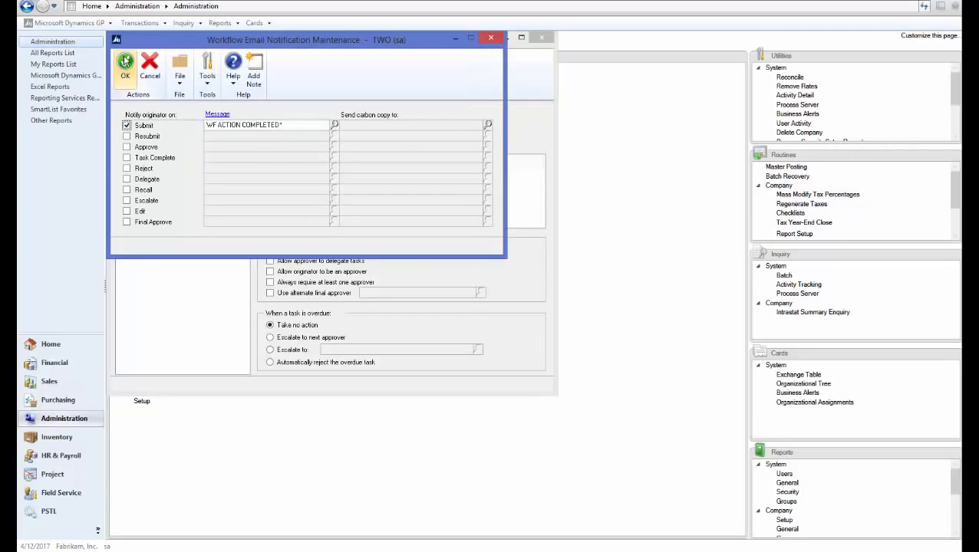
left_click(125, 61)
Allow delegation and originator approval, then save the DD approval workflow
left_click(270, 261)
left_click(270, 272)
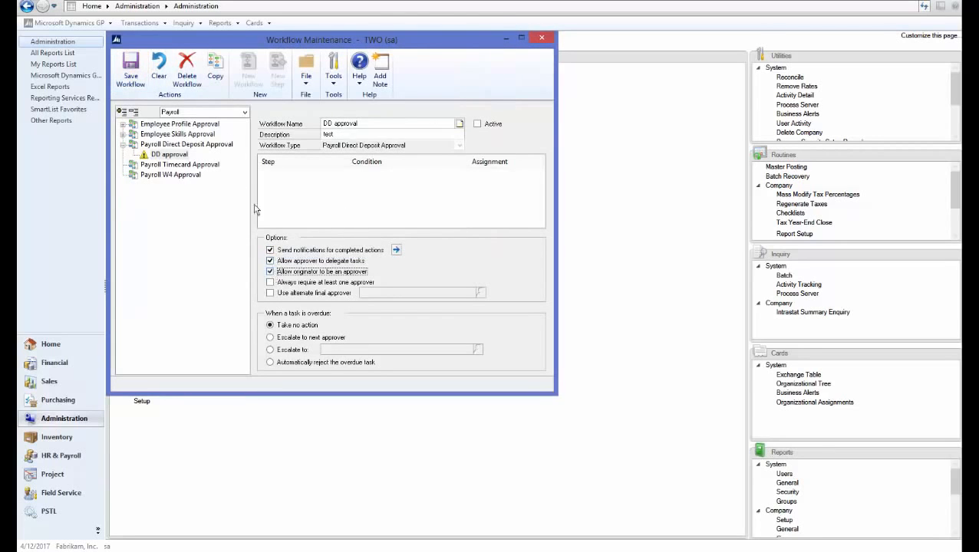
left_click(131, 69)
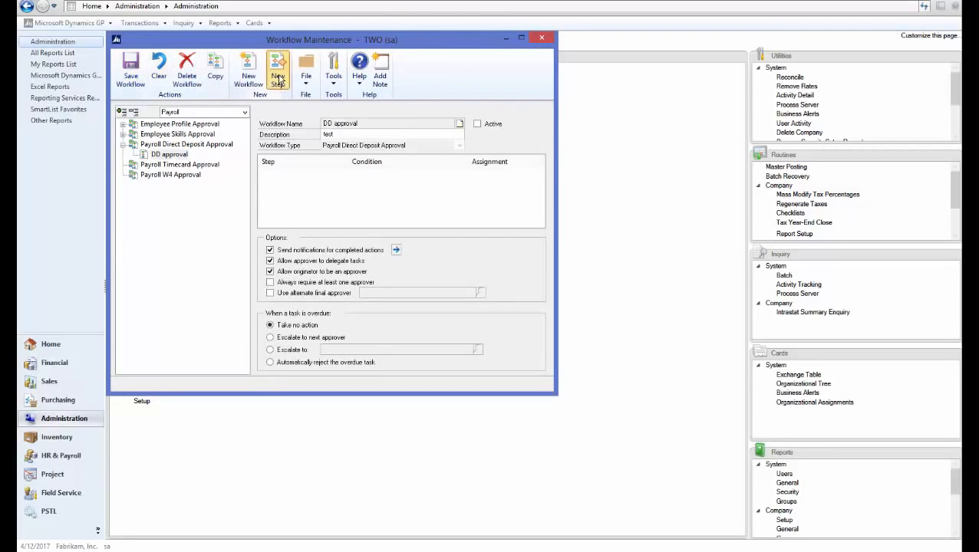
left_click(278, 73)
Name the new step 'Direct Deposit' with description 'TEST'
type("Direct Deposit")
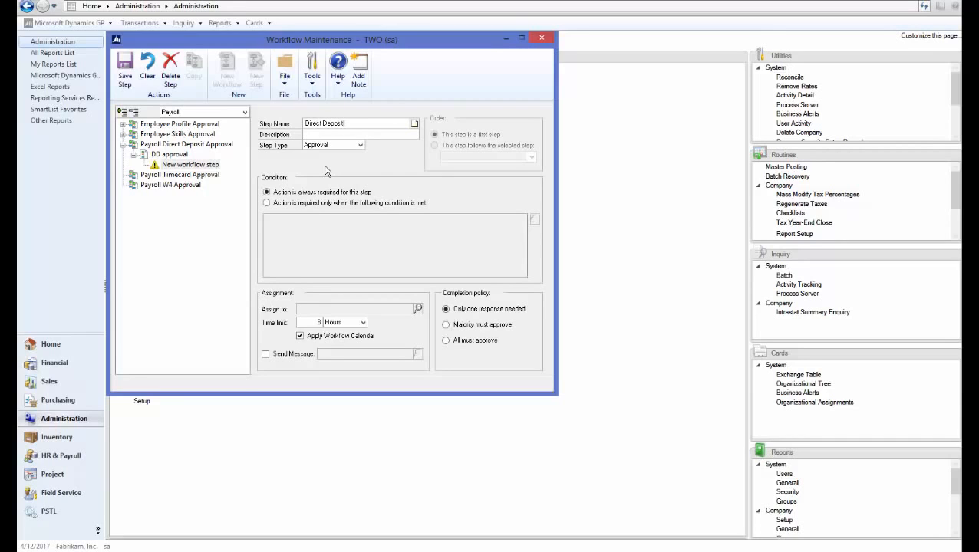
key("Tab")
type("TEST")
key("Tab")
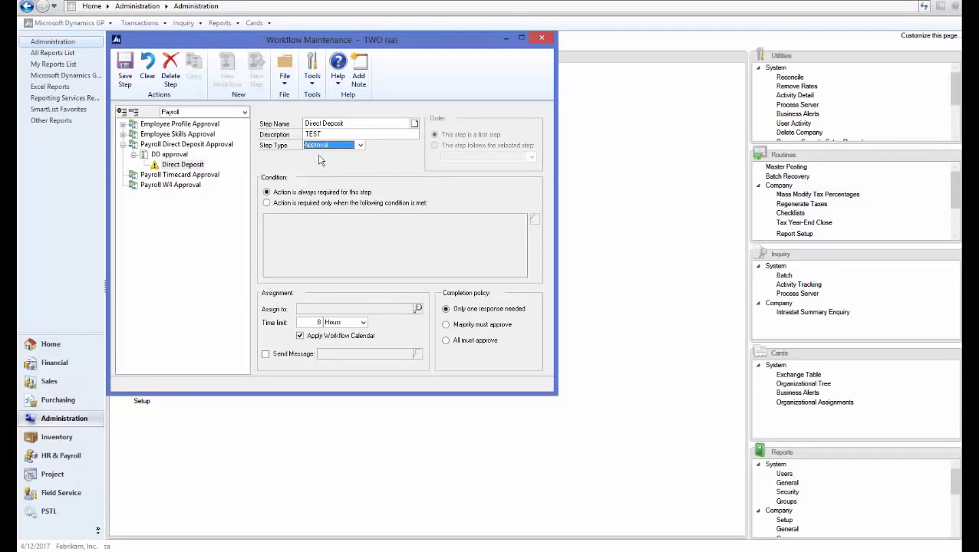
Route the step to the originator's direct manager with an approval message; save step and workflow
left_click(417, 308)
left_click(209, 118)
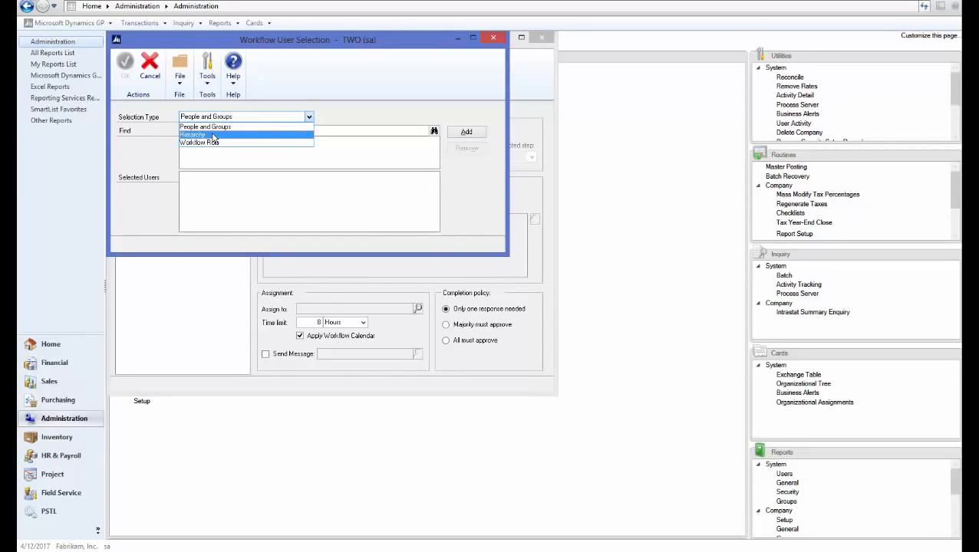
left_click(213, 136)
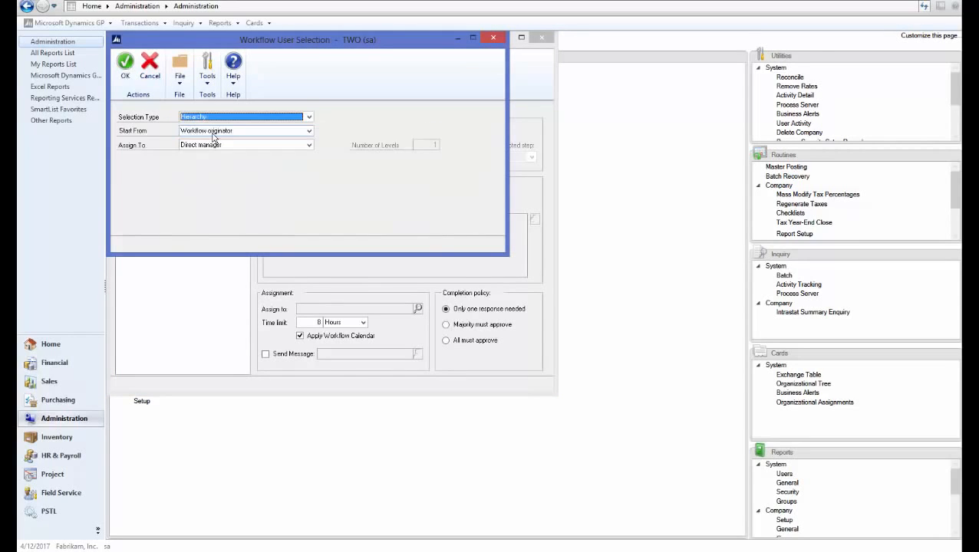
left_click(124, 69)
left_click(265, 354)
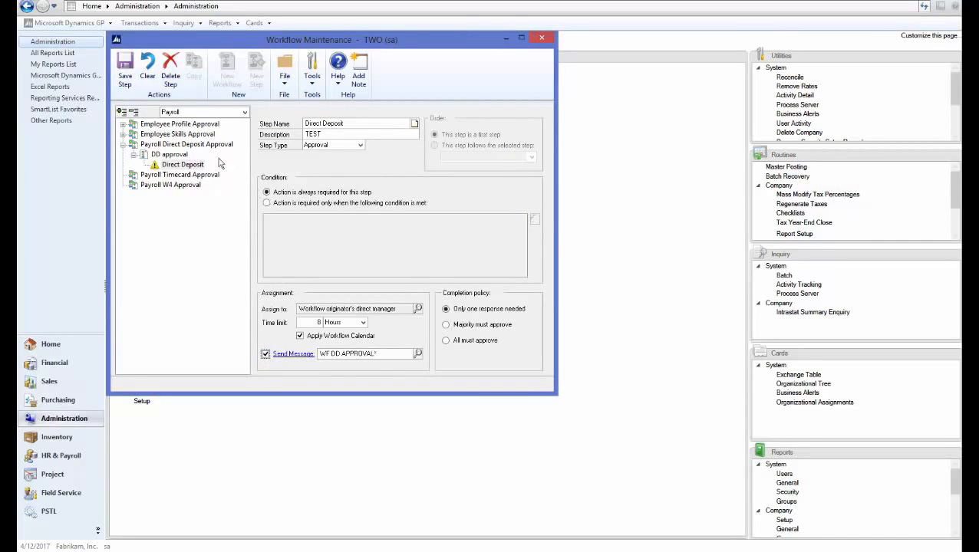
left_click(126, 77)
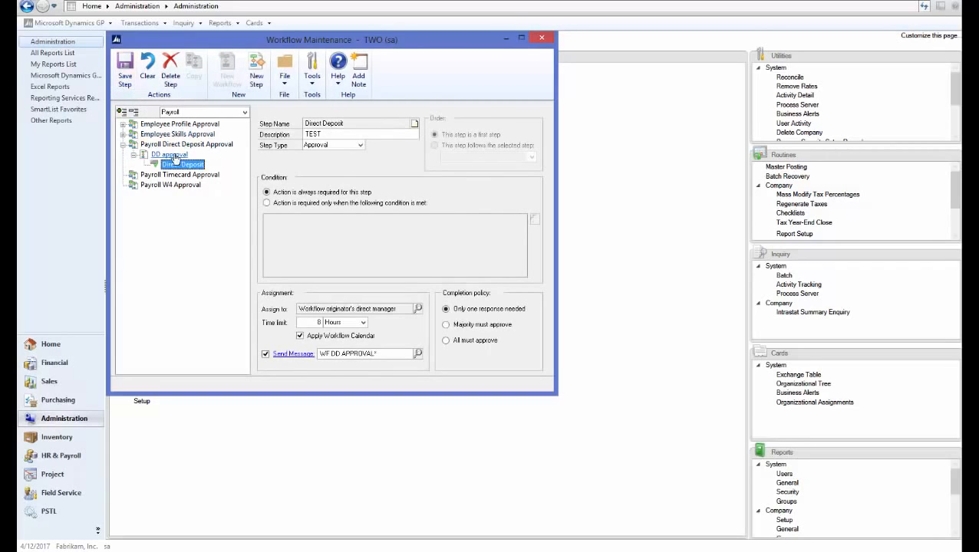
left_click(175, 157)
left_click(131, 69)
Close Workflow Maintenance and open Employee Direct Deposit under HR & Payroll self-services
left_click(541, 38)
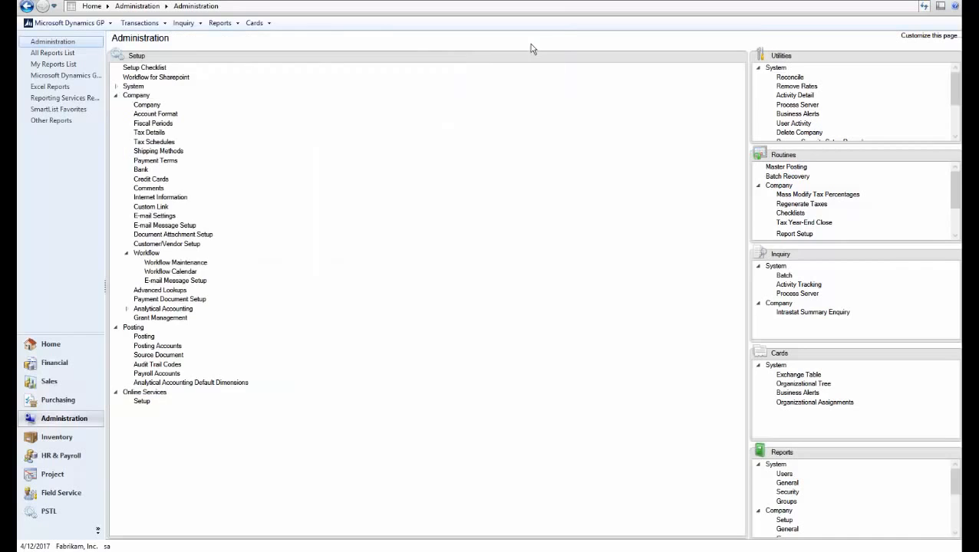
left_click(76, 460)
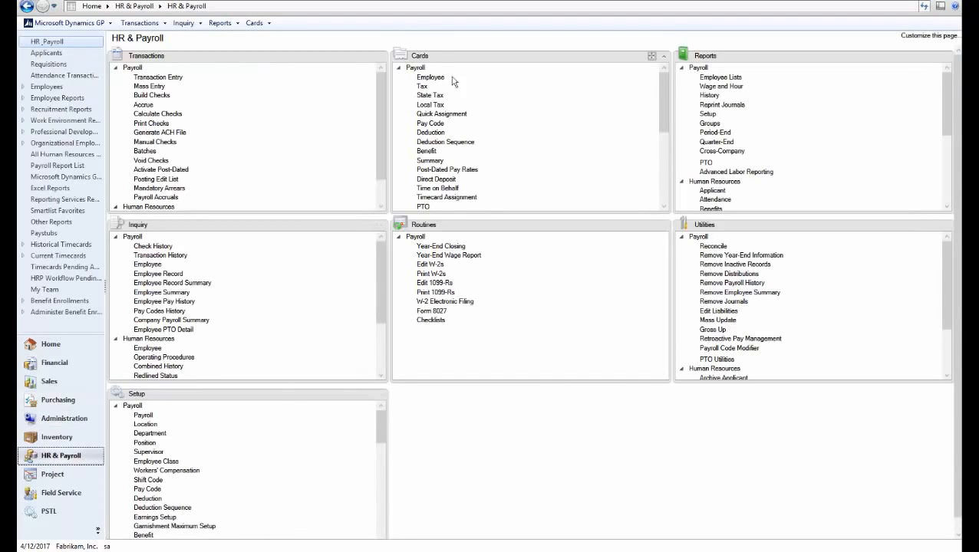
left_click(399, 67)
left_click(399, 77)
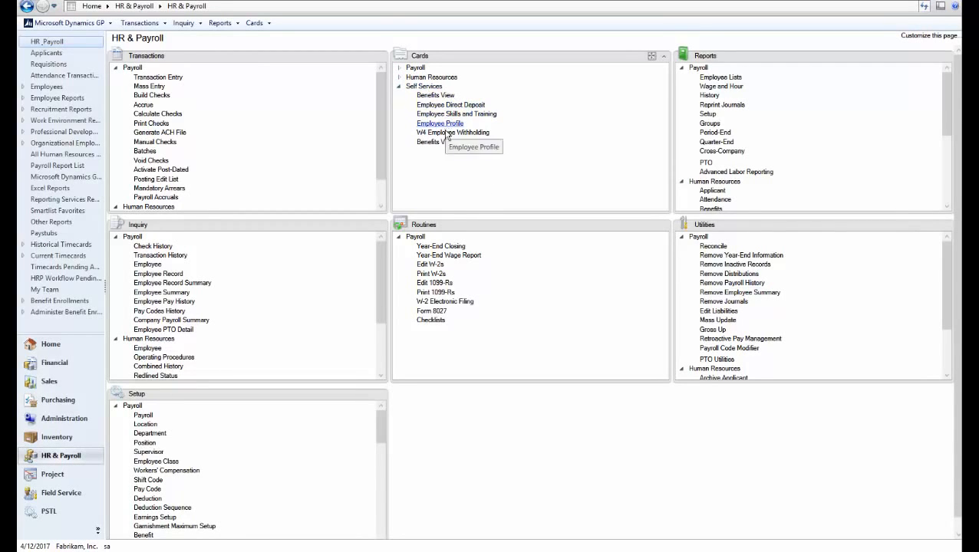
left_click(452, 107)
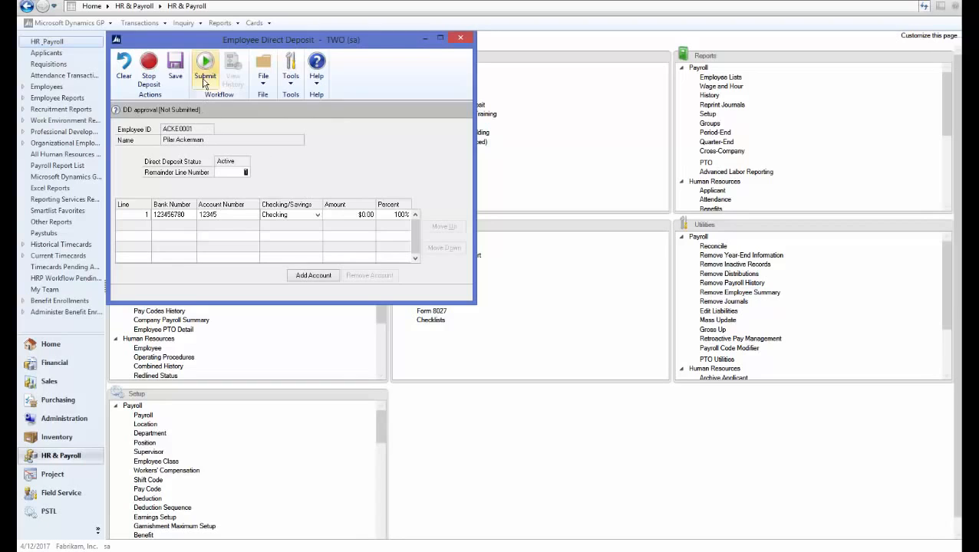
Change the first deposit line's account number, submit it, and reopen to check pending status
left_click(230, 214)
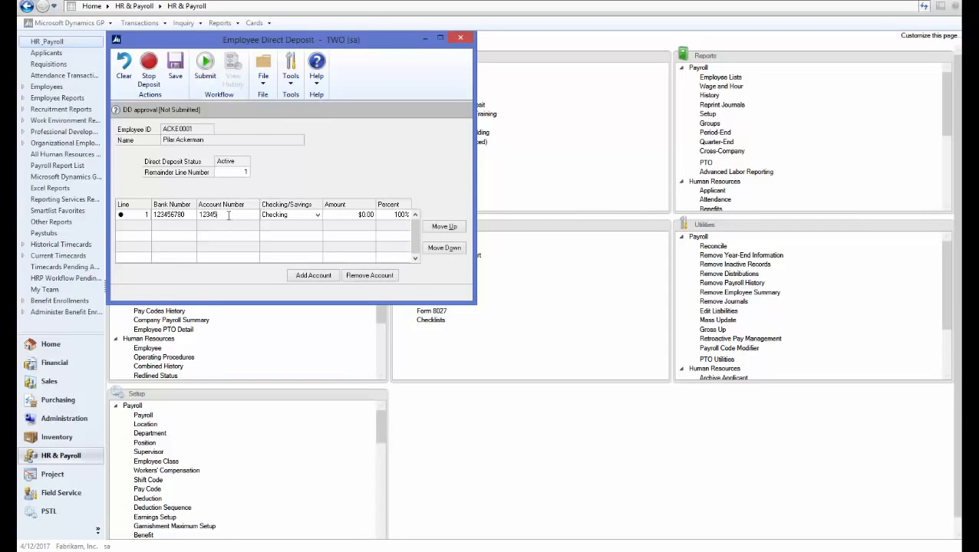
key("Tab")
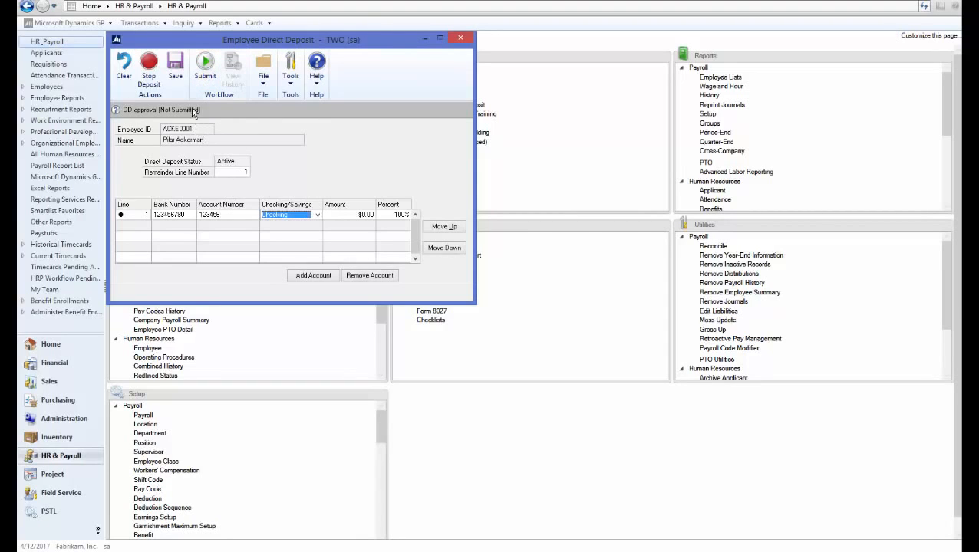
left_click(205, 76)
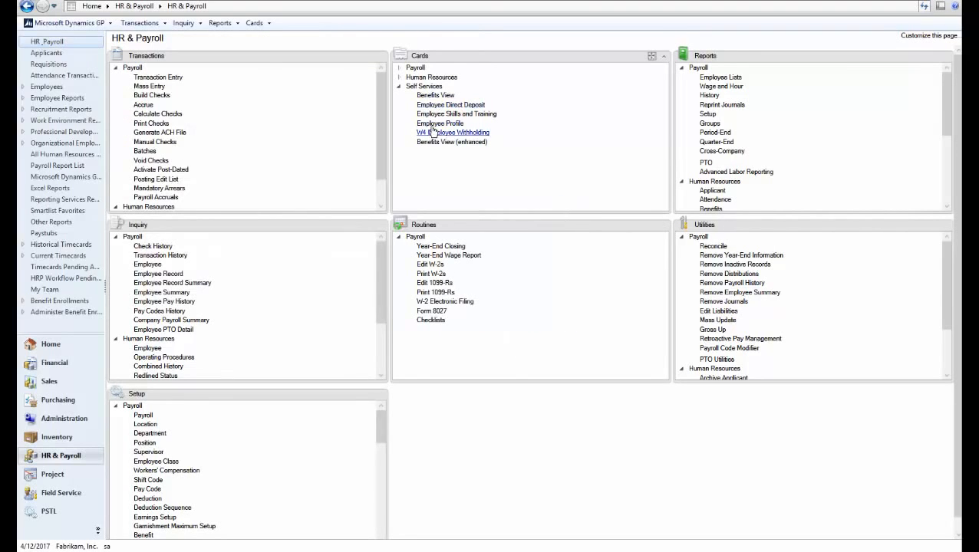
left_click(441, 106)
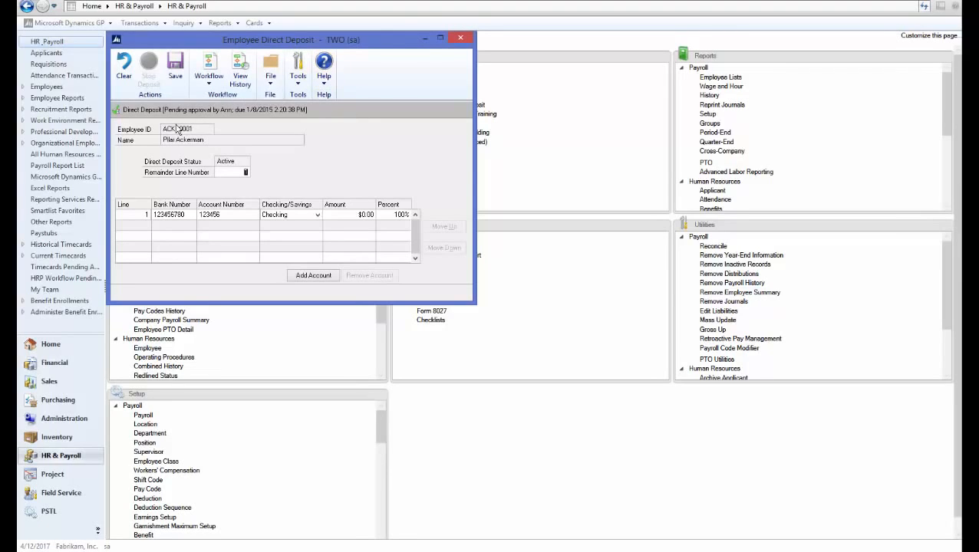
Close the submitted Employee Direct Deposit window
left_click(461, 39)
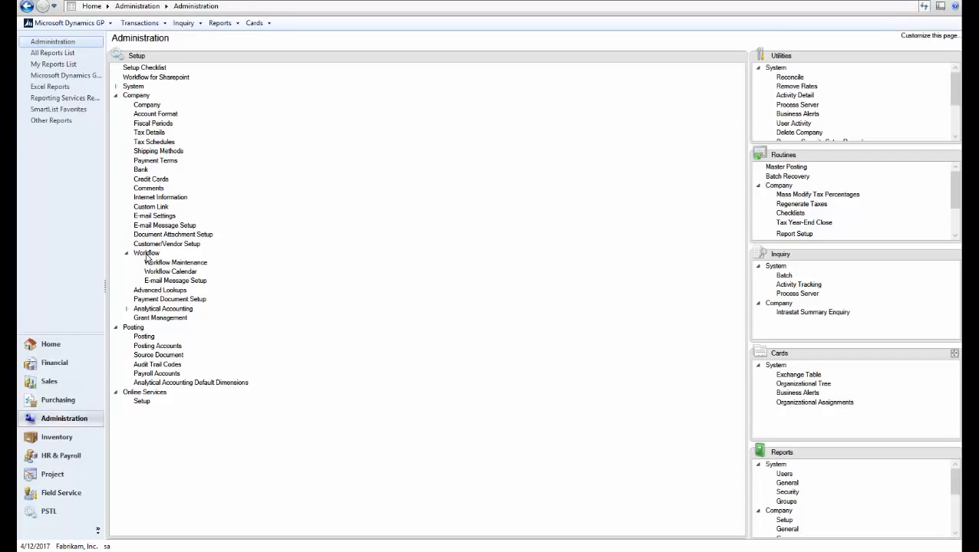
Make Administrator the manager for the Payroll W4 Approval workflow type
left_click(173, 263)
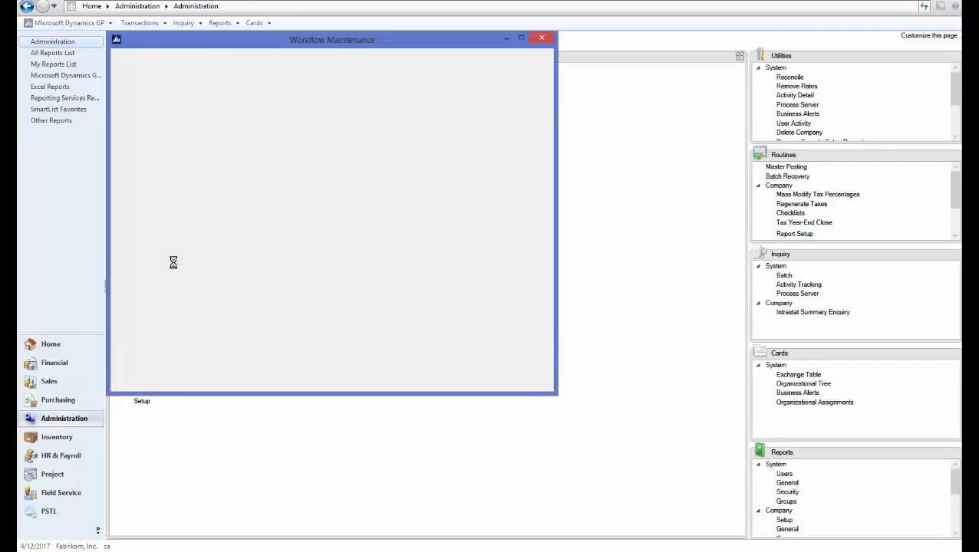
left_click(198, 113)
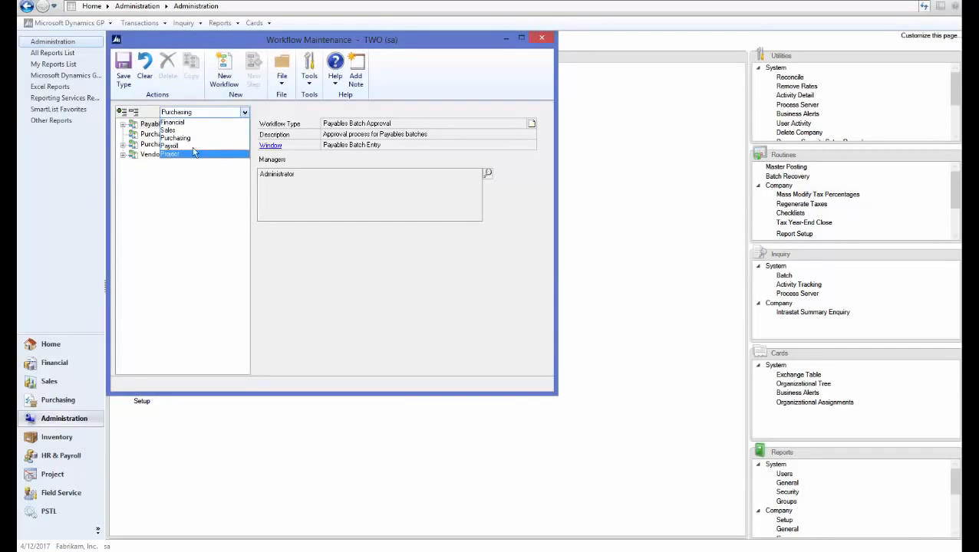
left_click(178, 145)
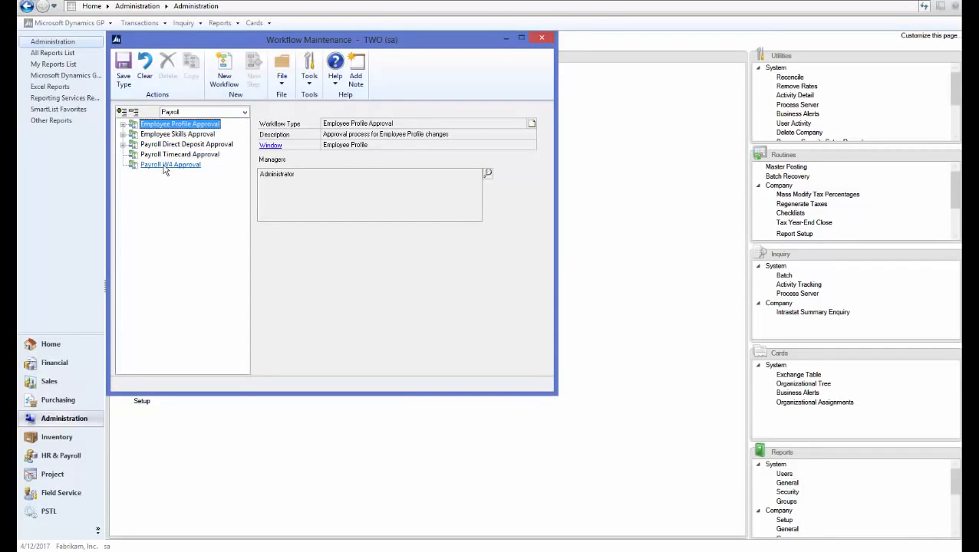
left_click(164, 166)
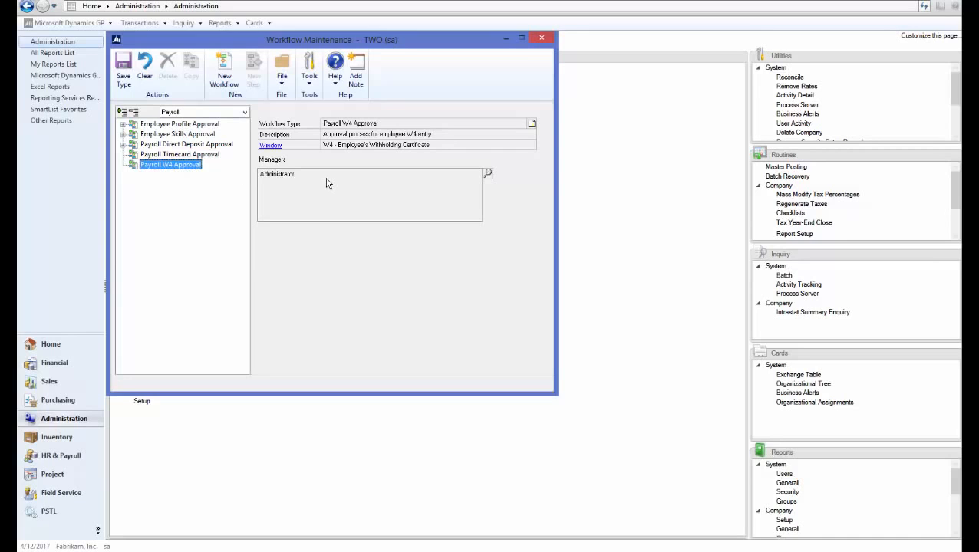
left_click(488, 174)
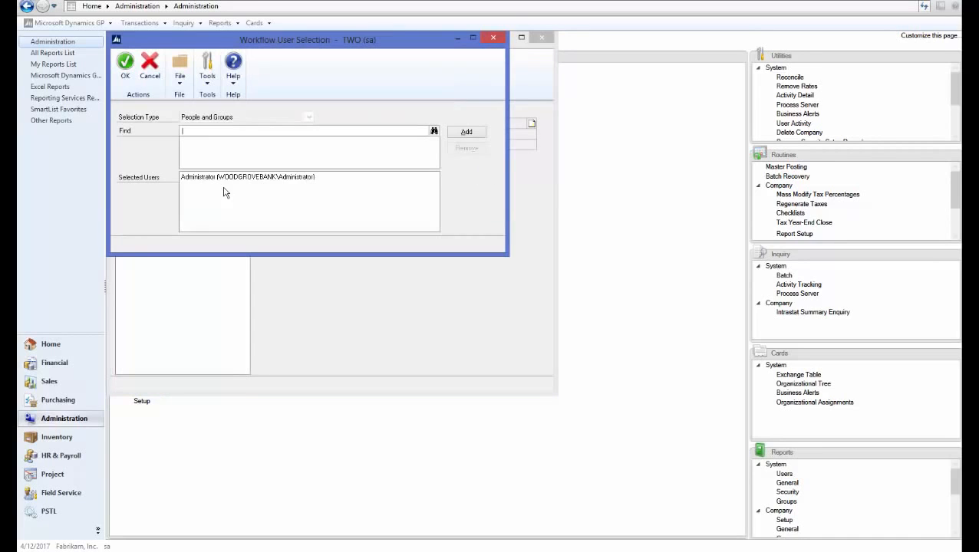
left_click(124, 76)
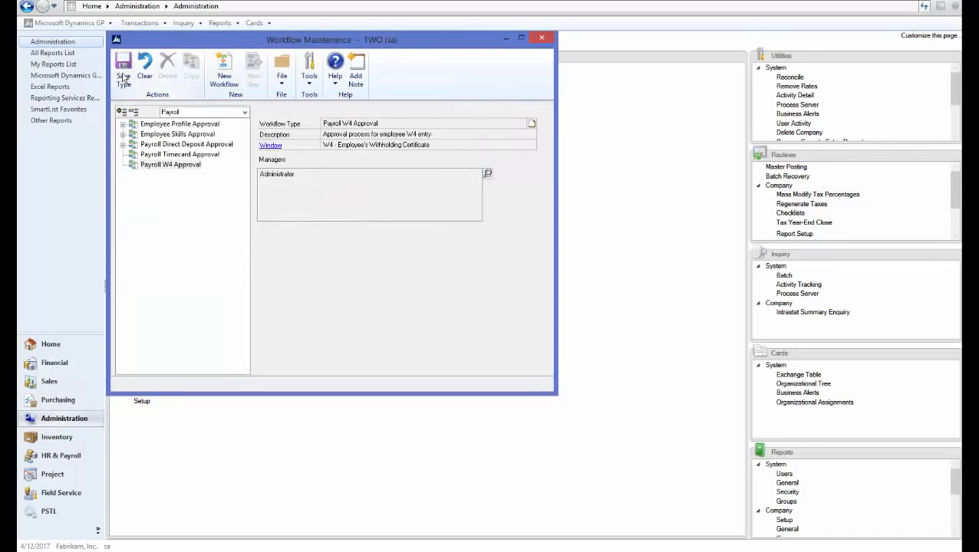
Create workflow 'w4' (description 'w4') allowing notifications, delegation and originator approval
left_click(224, 77)
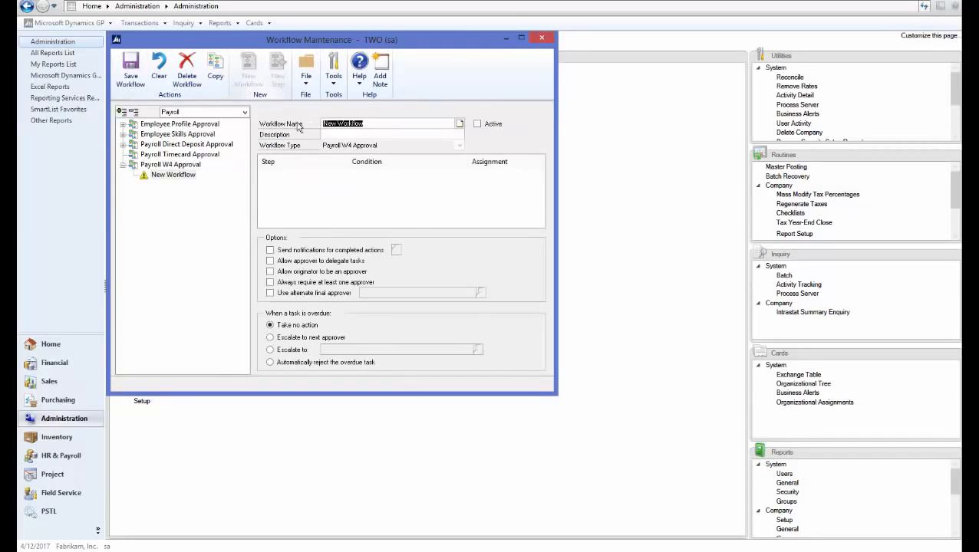
type("w4")
key("Tab")
type("w4")
key("Tab")
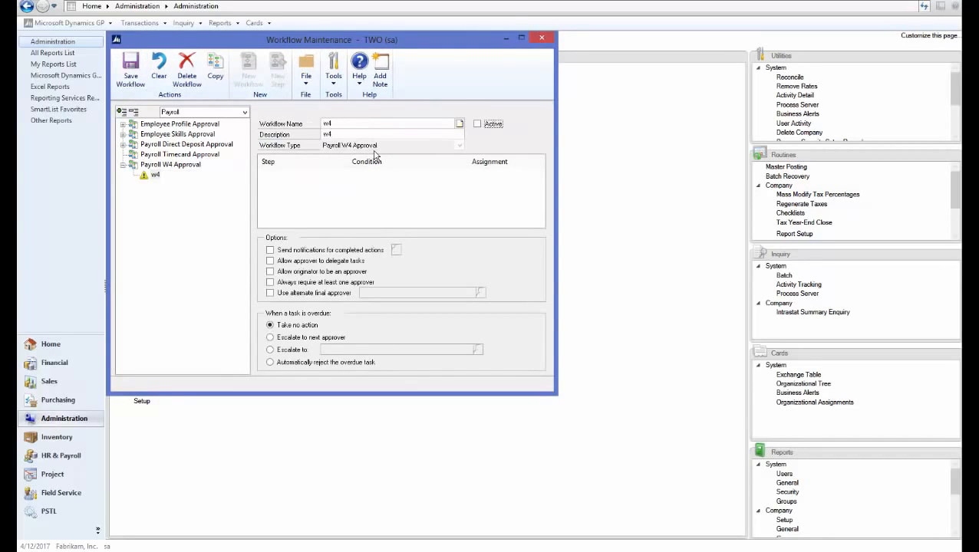
left_click(284, 251)
left_click(285, 261)
left_click(286, 272)
Set e-mails to the originator on submit, approve and reject, then save workflow w4
left_click(393, 250)
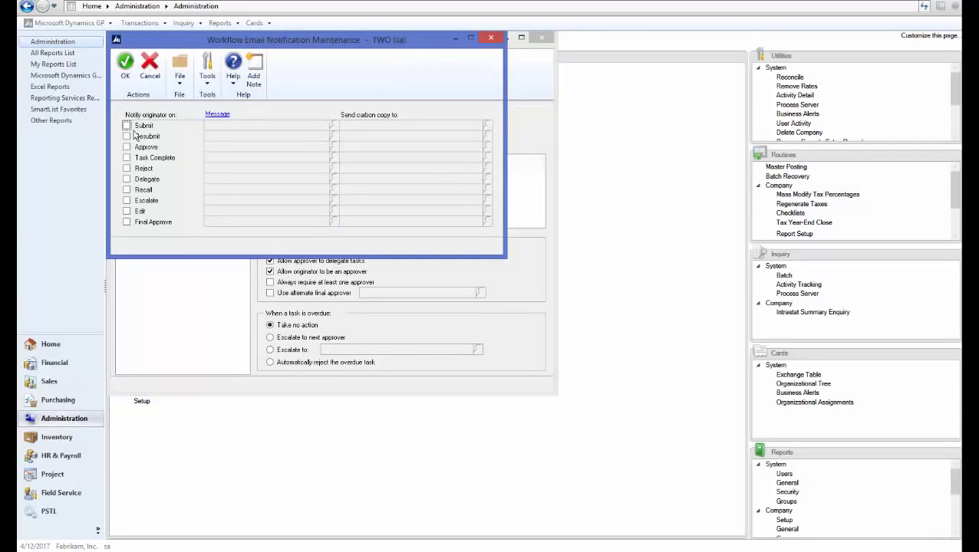
left_click(127, 125)
left_click(127, 147)
left_click(126, 168)
left_click(125, 65)
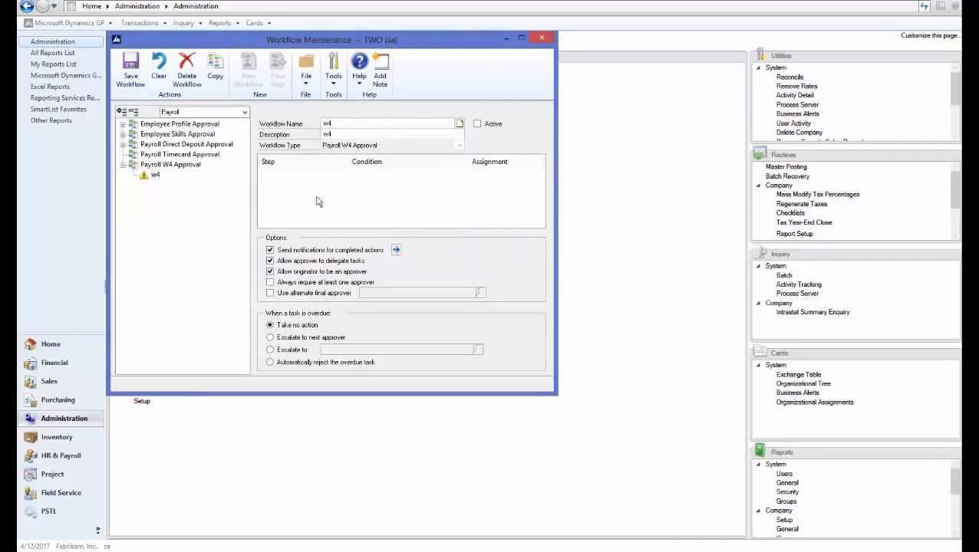
left_click(134, 77)
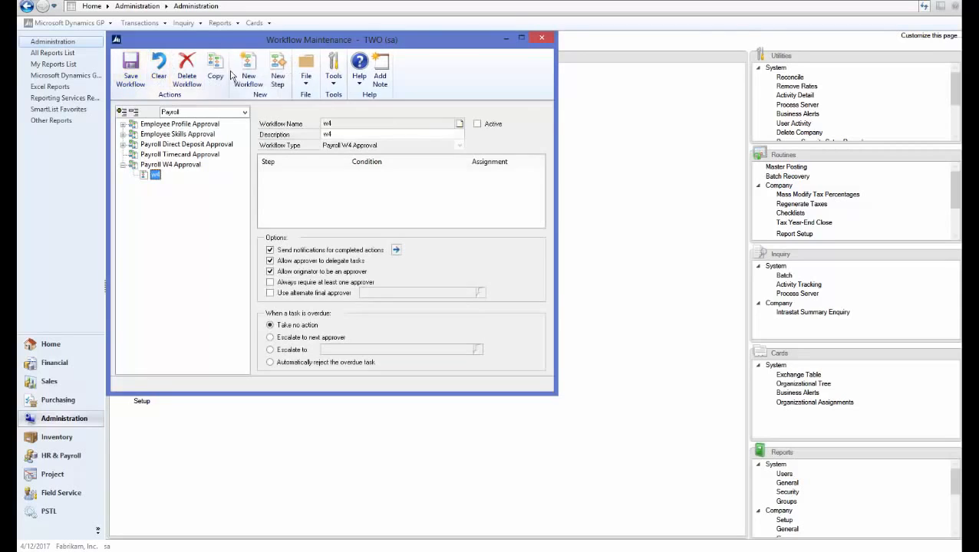
Add step 'step w4' assigned via Hierarchy to the originator's direct manager, sending WF W4 APPROVAL
left_click(278, 69)
type("step w4")
key("Tab")
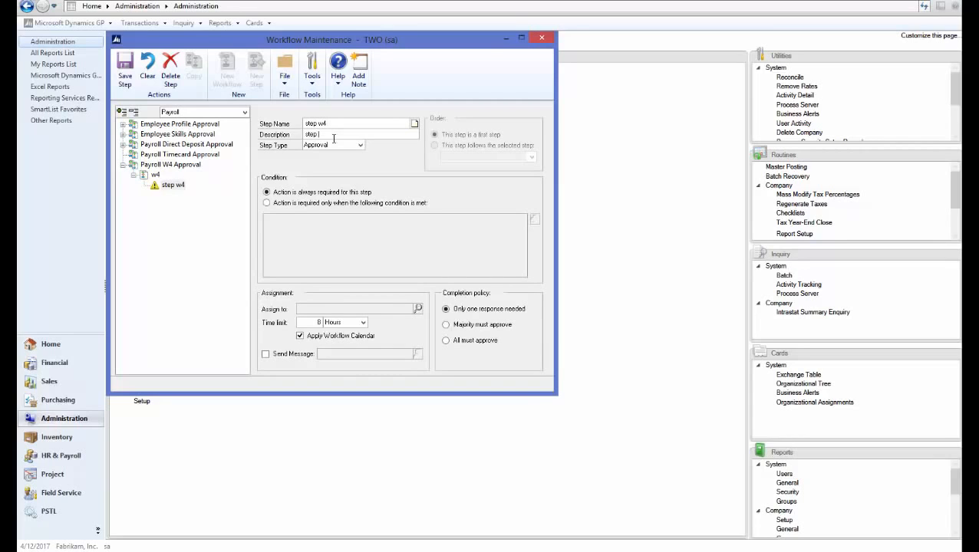
type("step w4")
key("Tab")
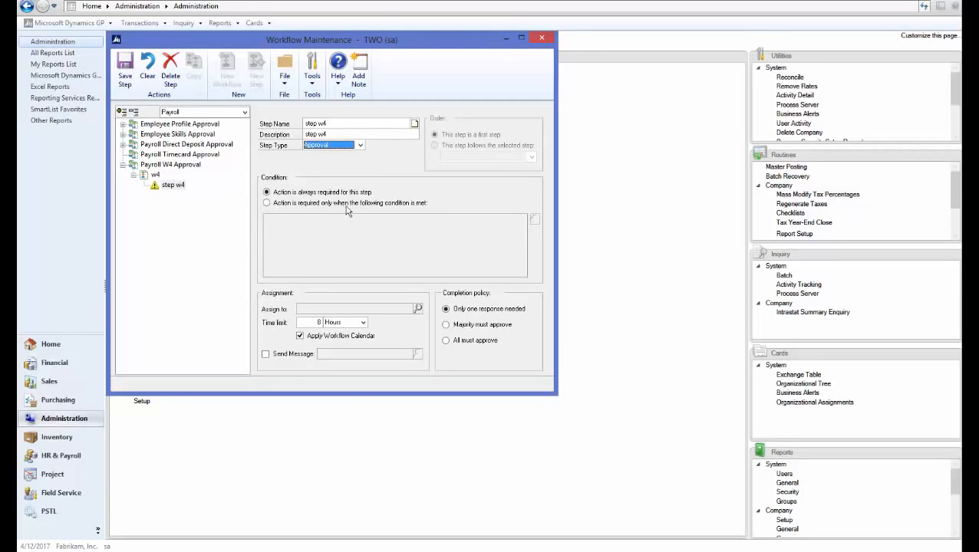
left_click(417, 309)
left_click(187, 118)
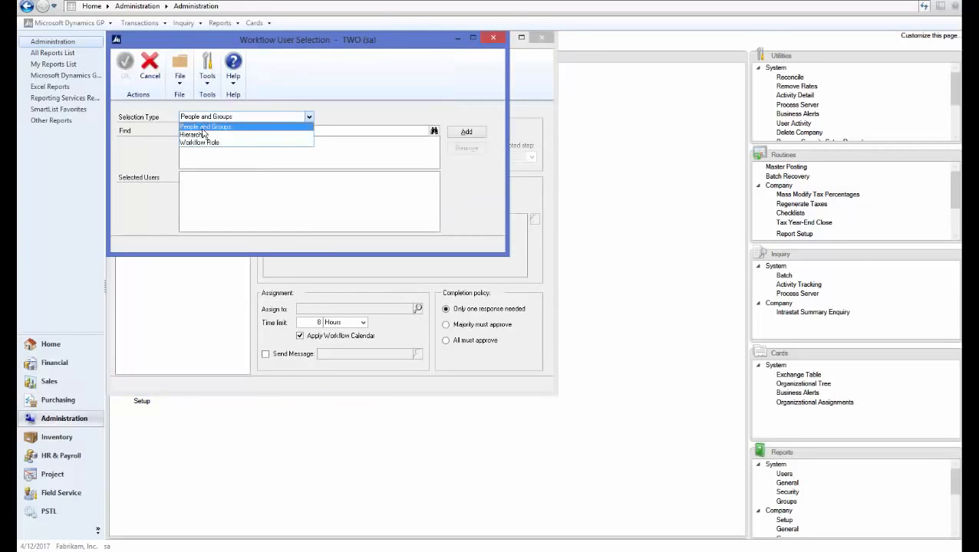
left_click(195, 134)
left_click(125, 71)
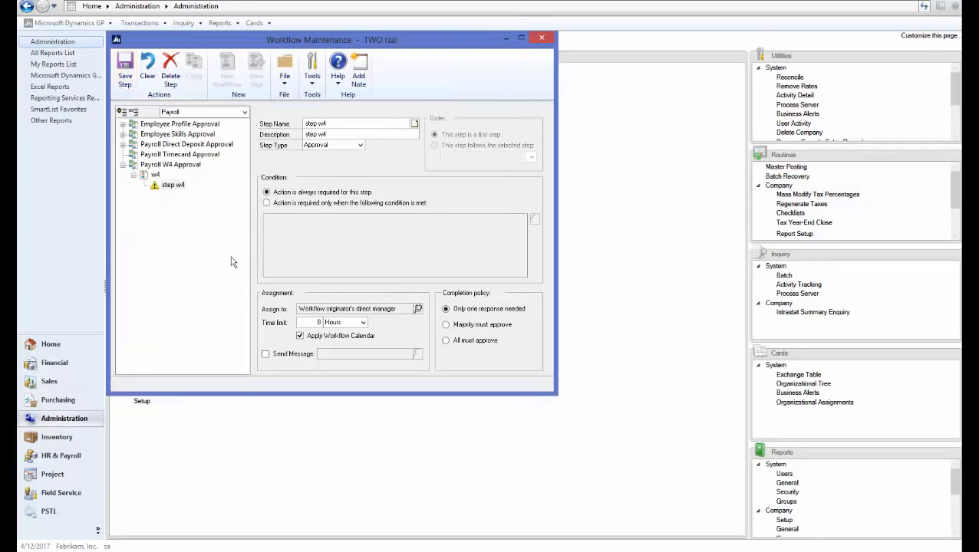
left_click(266, 355)
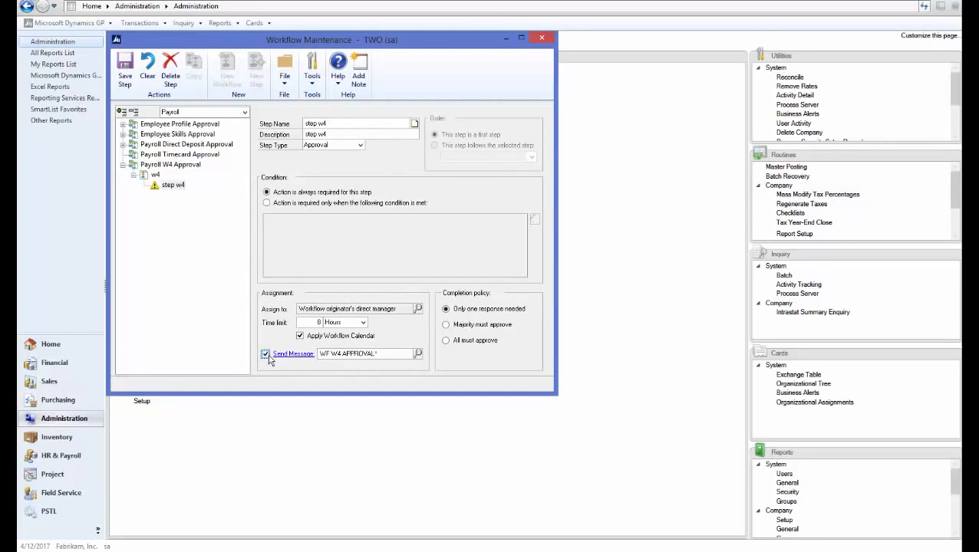
left_click(126, 80)
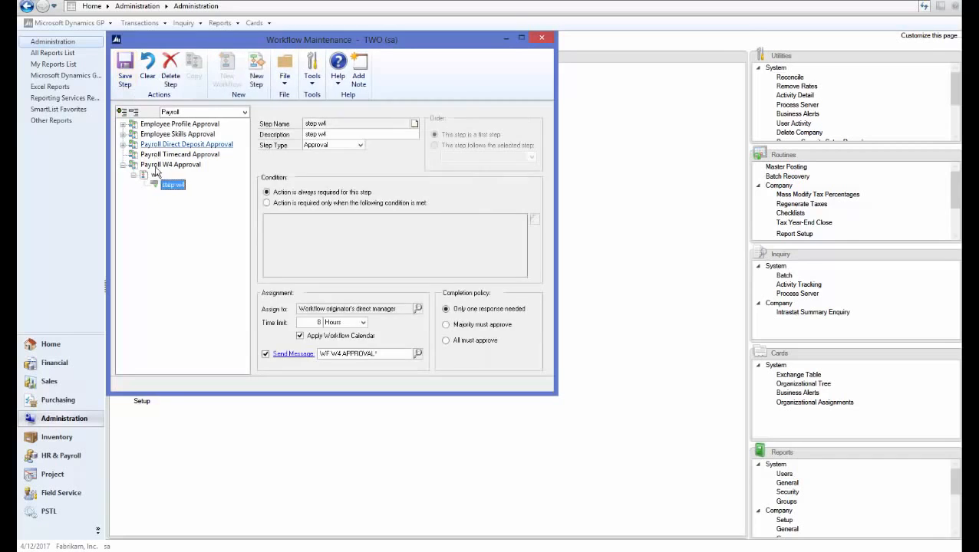
Mark the w4 workflow Active, save it, and close Workflow Maintenance
left_click(155, 175)
left_click(477, 124)
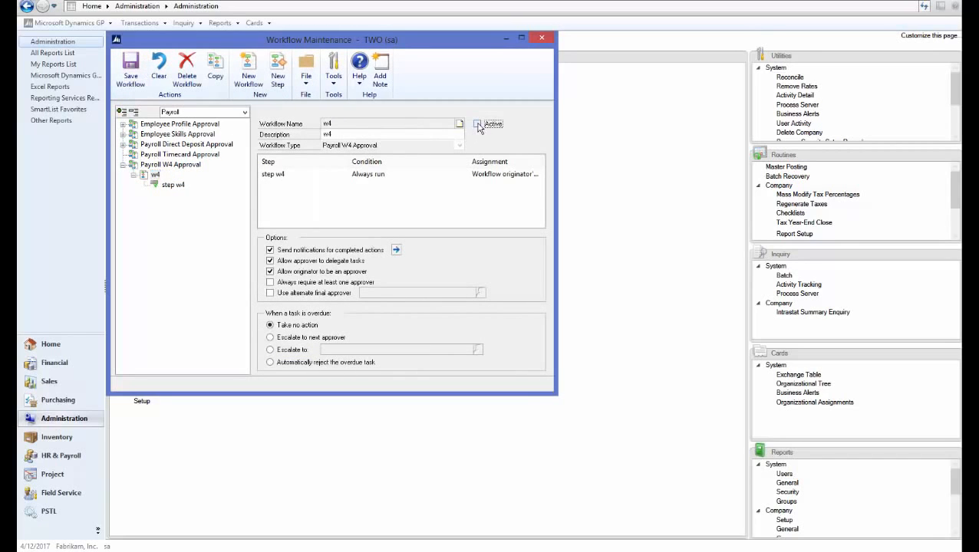
left_click(133, 78)
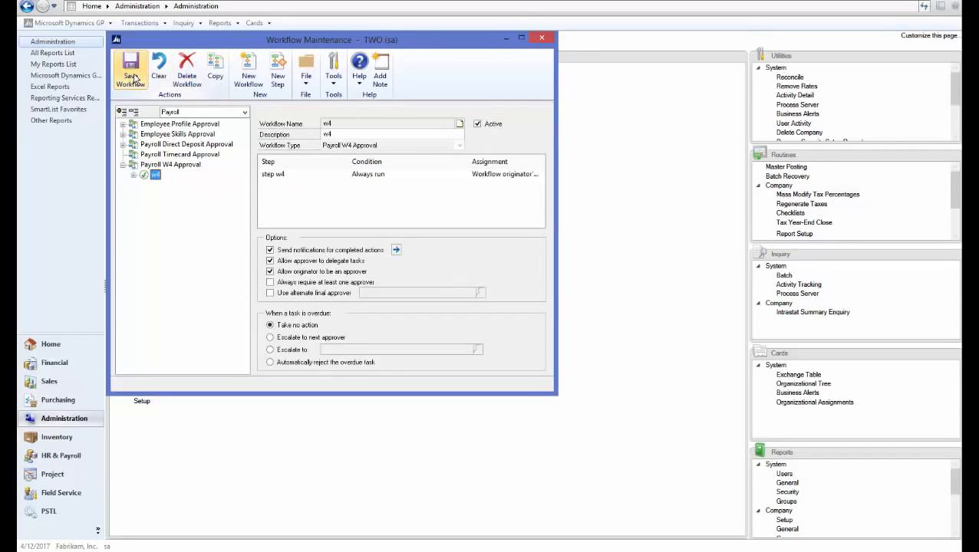
left_click(542, 37)
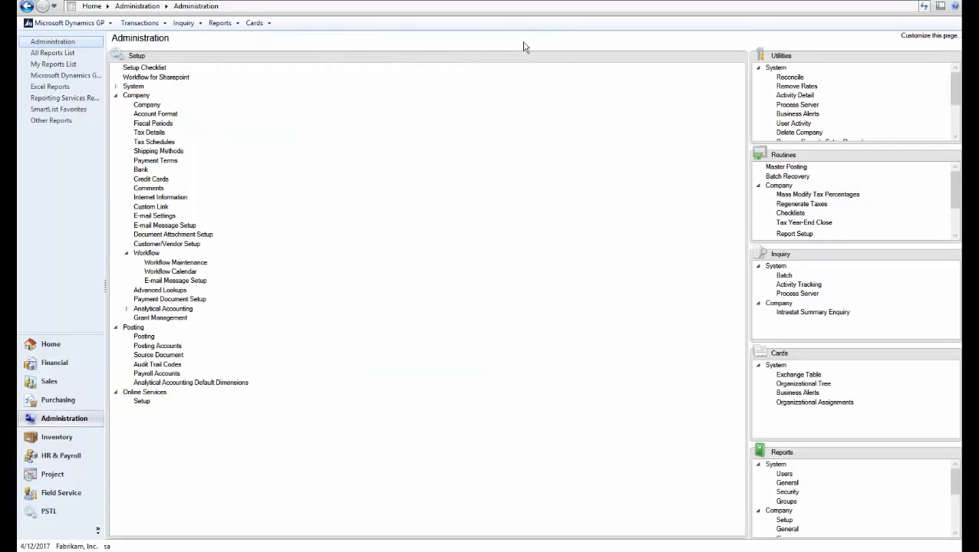
Open the W4 Employee Withholding card from HR & Payroll and show its W-4 form
left_click(56, 456)
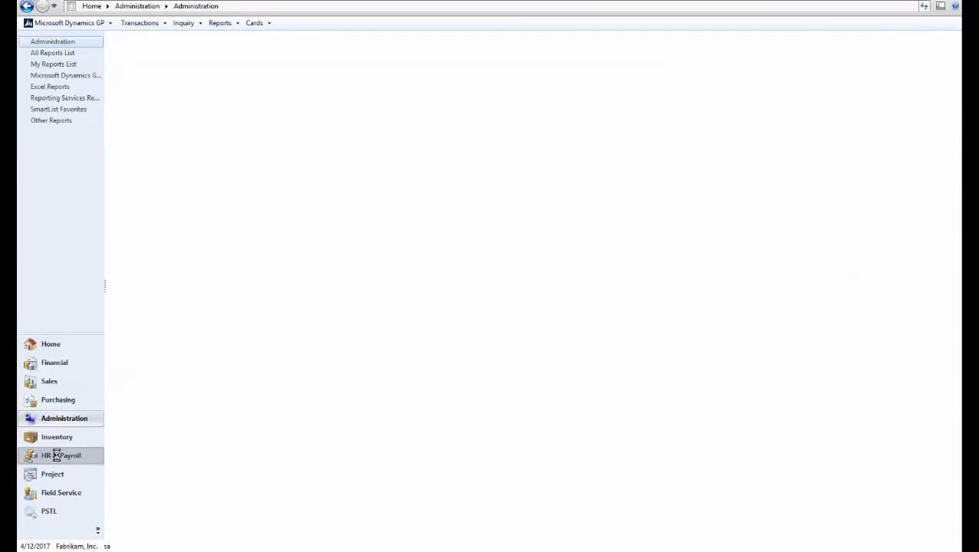
left_click(399, 68)
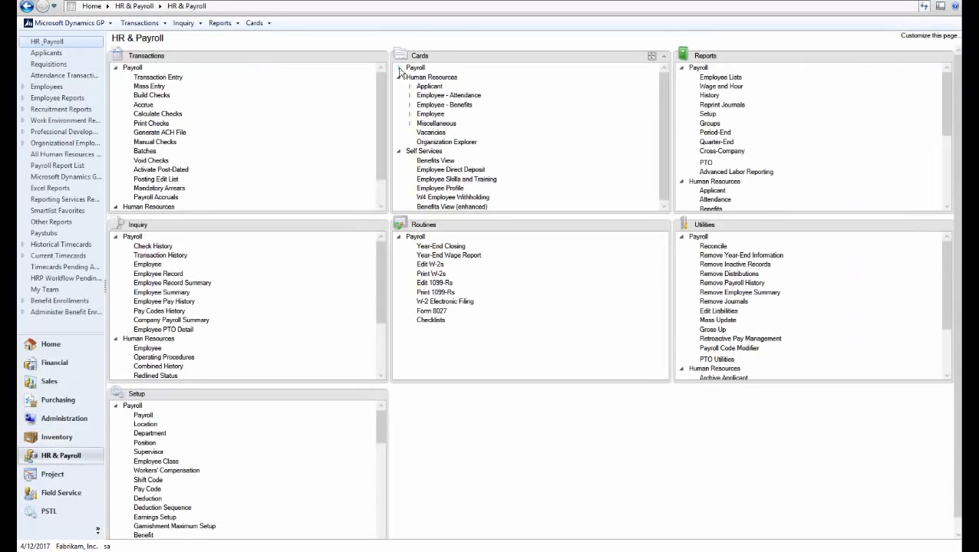
left_click(399, 76)
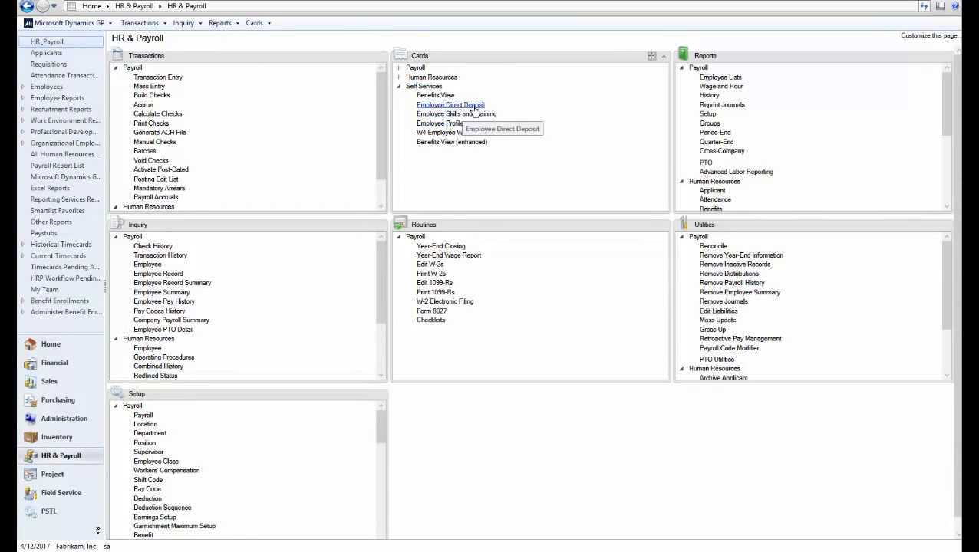
left_click(482, 135)
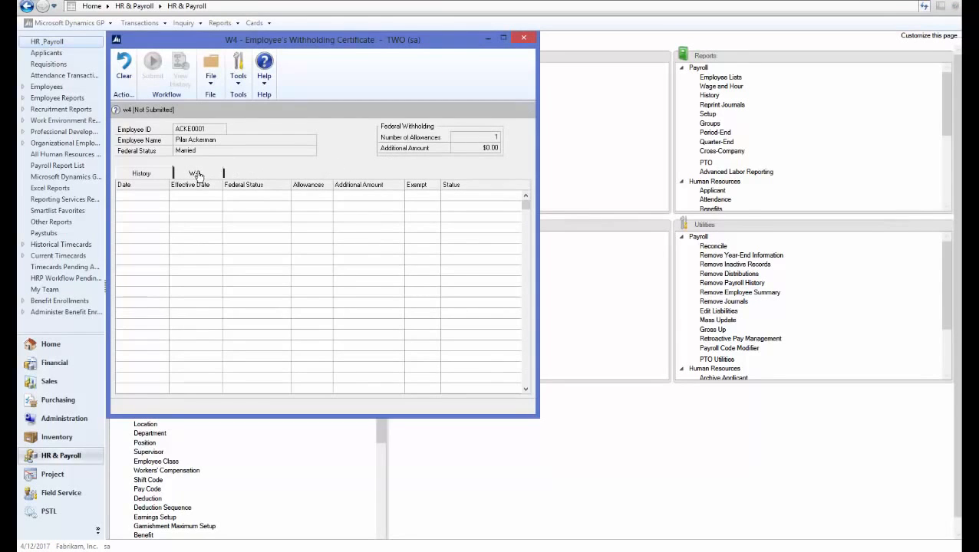
left_click(194, 175)
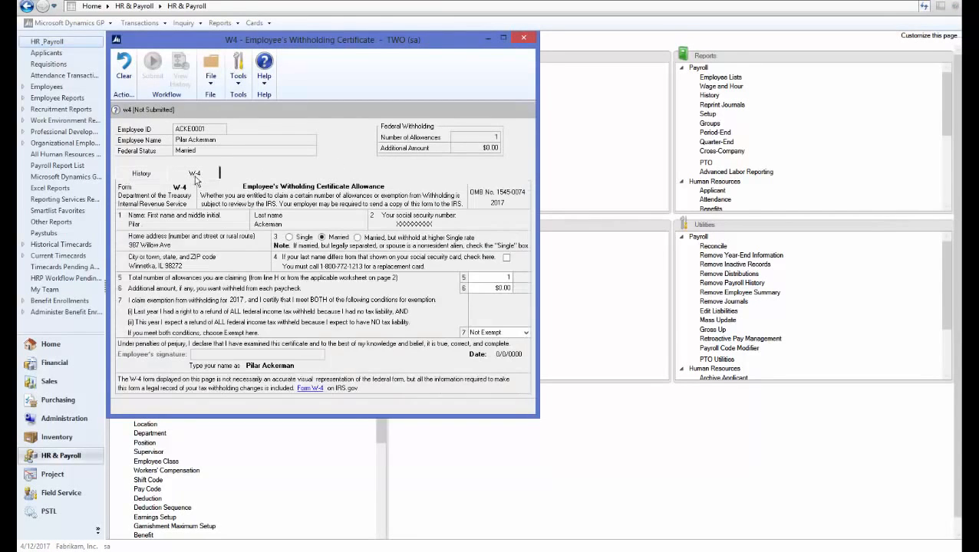
Enter 2 total allowances, sign, submit the W-4 change, then reopen the card to check it
left_click(499, 278)
type("2")
key("Tab")
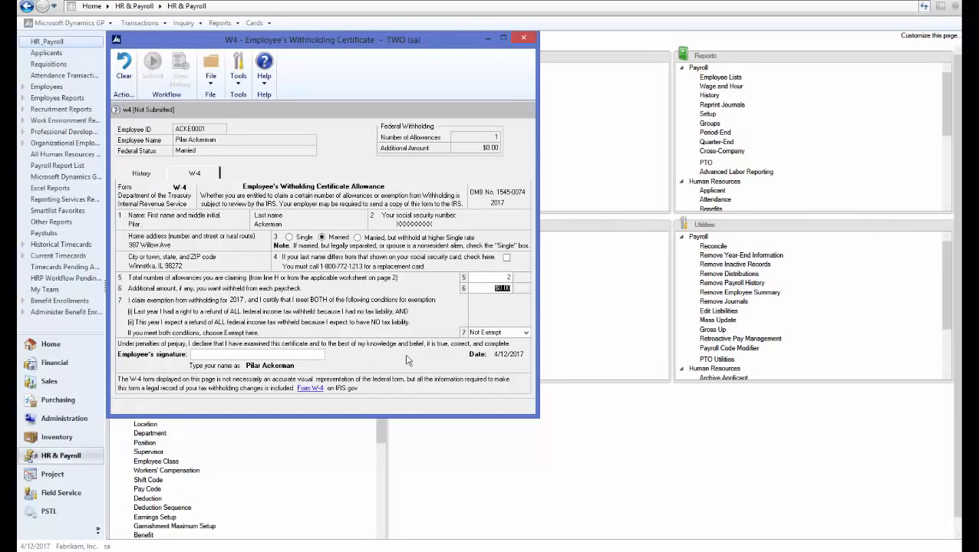
left_click(242, 354)
key("Tab")
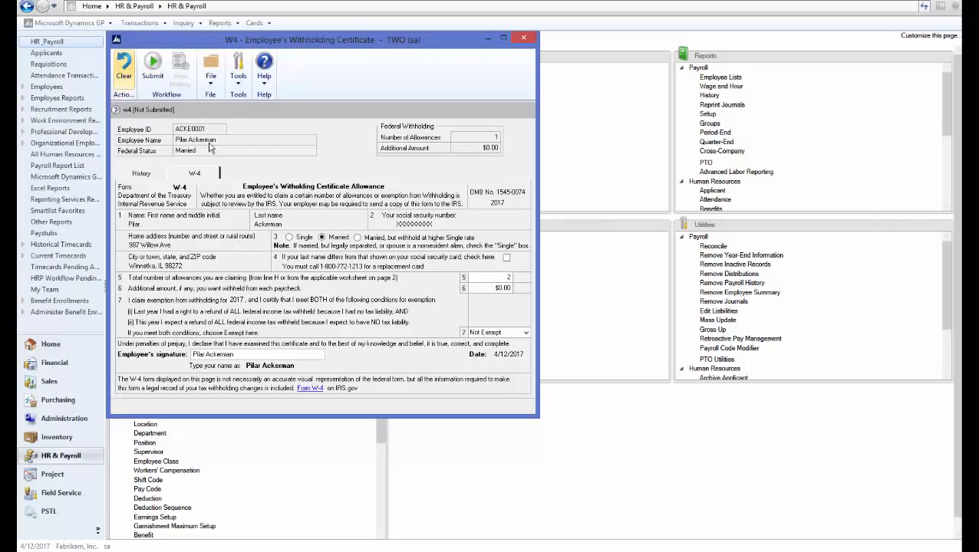
left_click(152, 73)
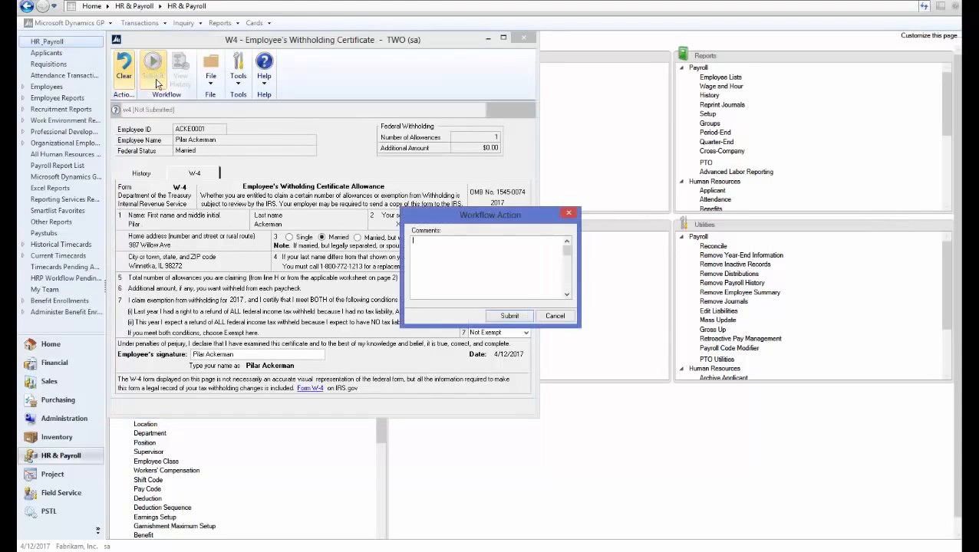
left_click(506, 316)
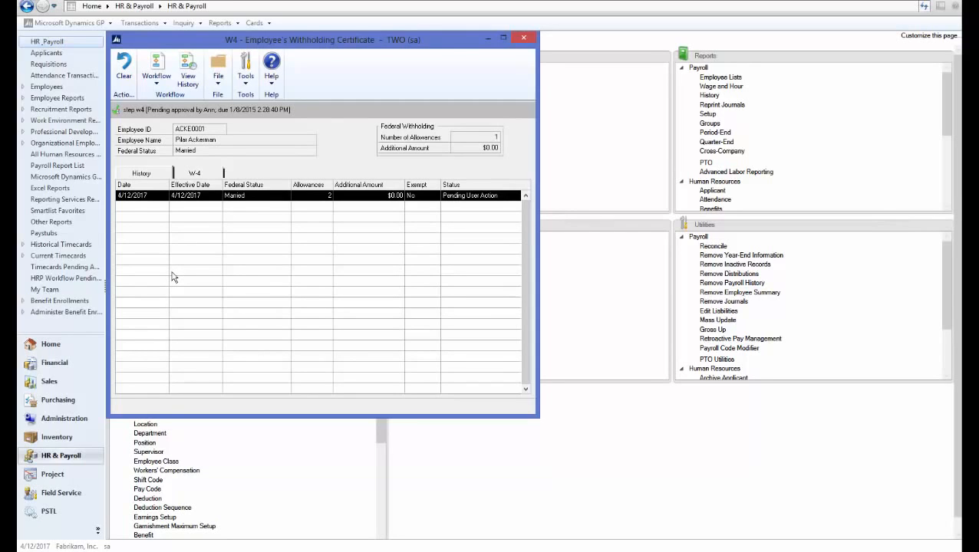
left_click(521, 38)
left_click(434, 133)
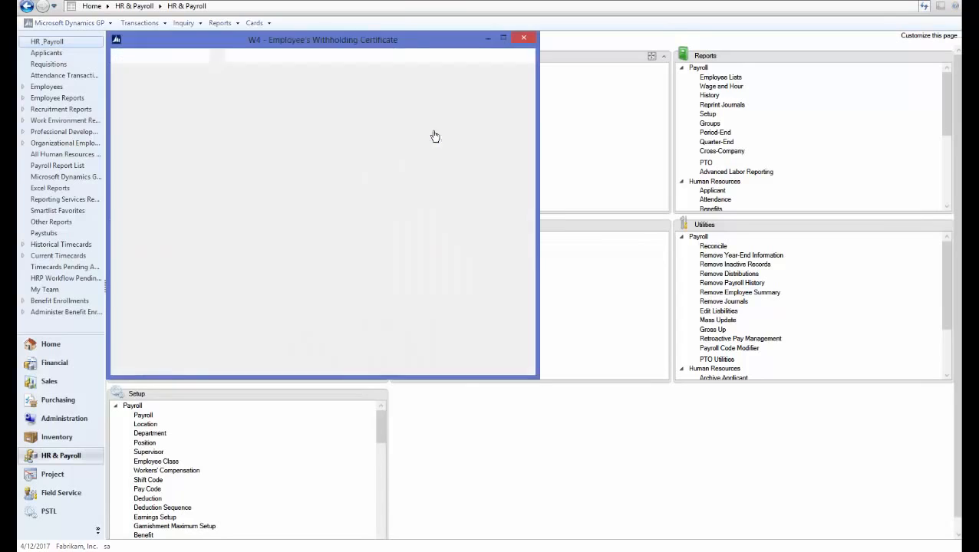